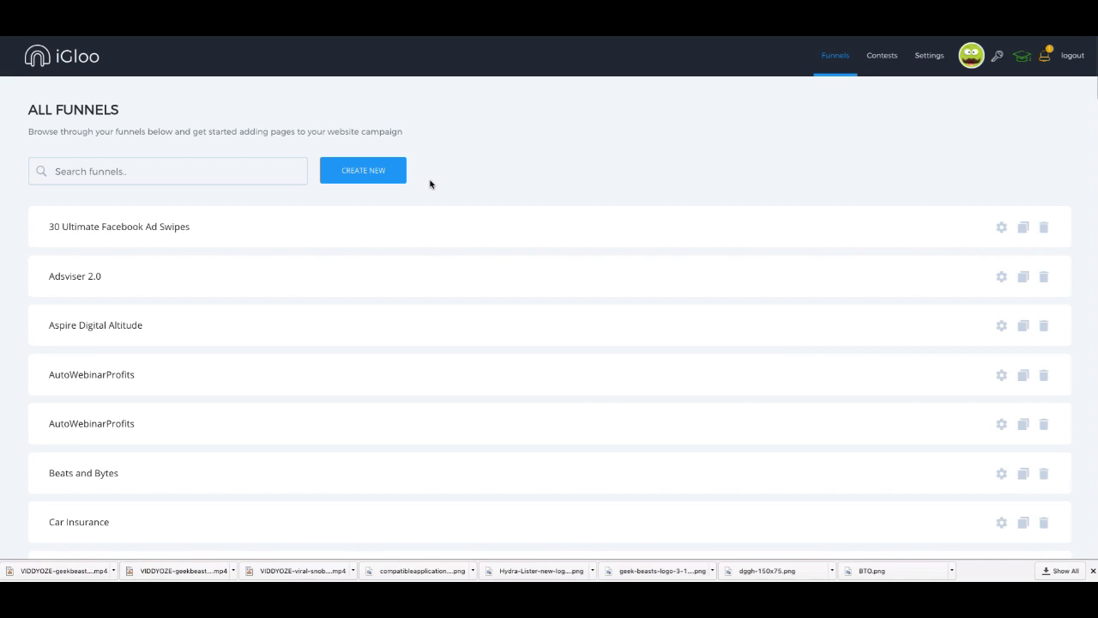
Step: Create a new funnel named 'IM JetSet Webinar', correcting the misspelled ending
left_click(362, 177)
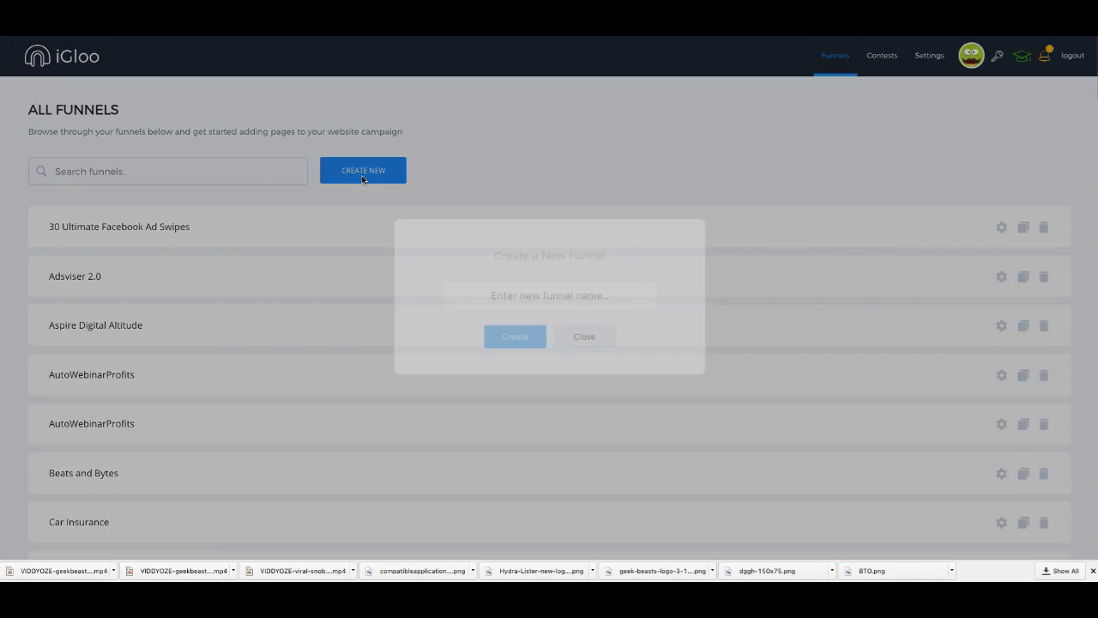
left_click(573, 301)
type("IM JetSet")
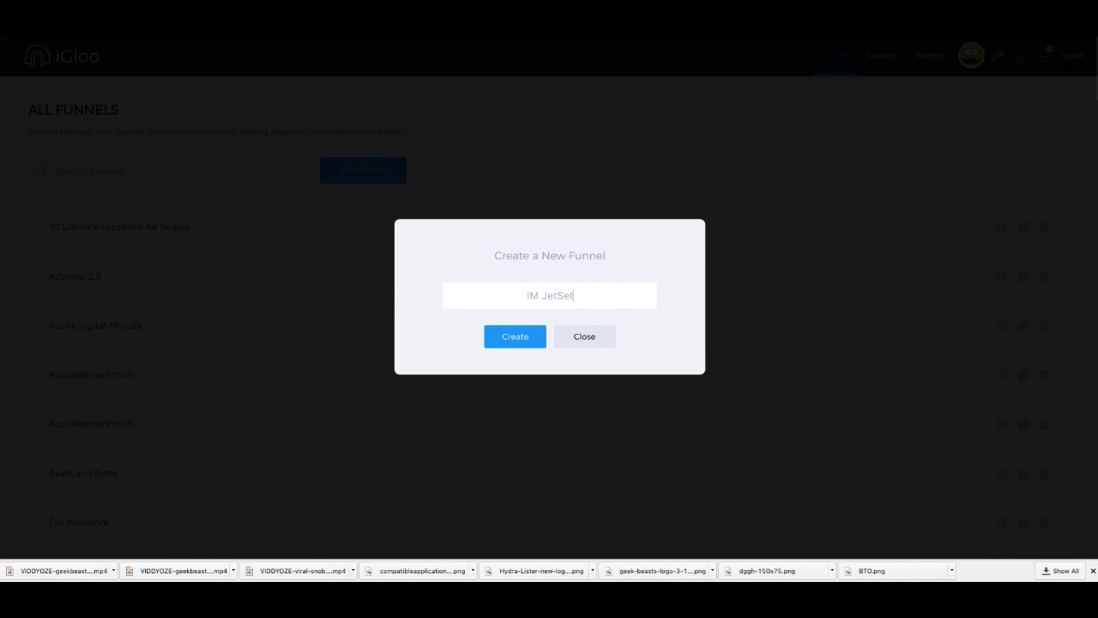
type(" Webinar")
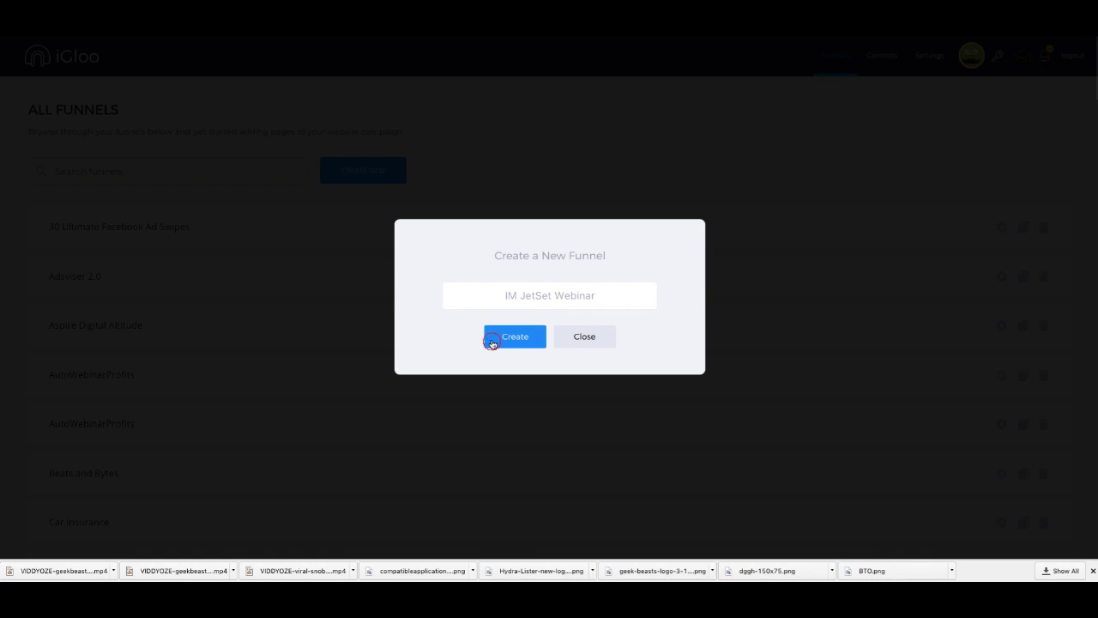
left_click(494, 341)
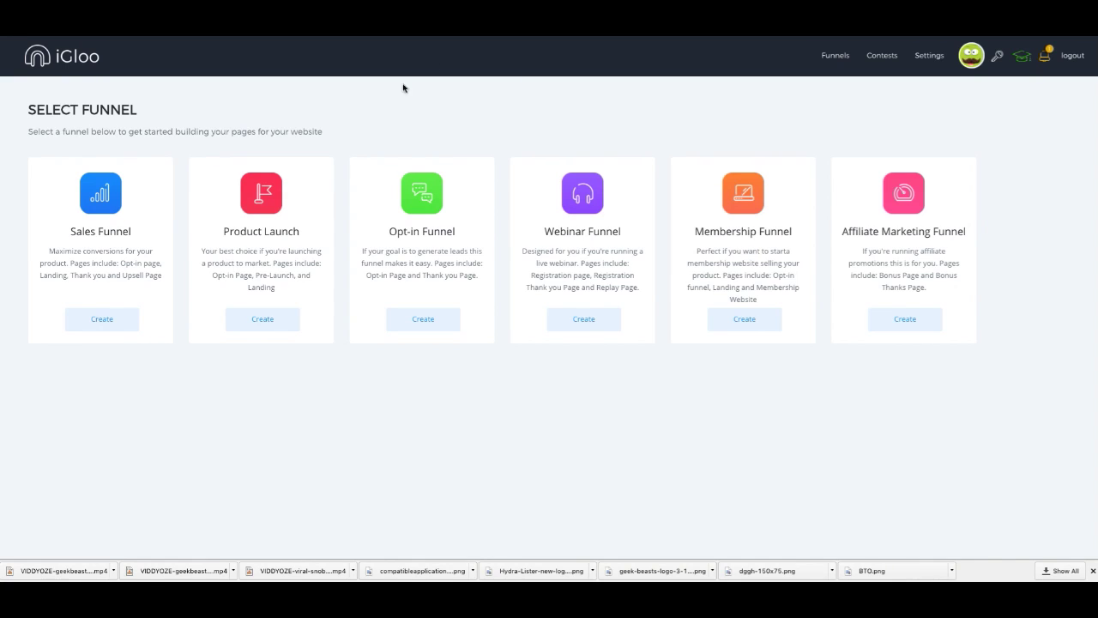
Step: Choose the Opt-in Funnel type and scroll through the Optin template designs
left_click(421, 320)
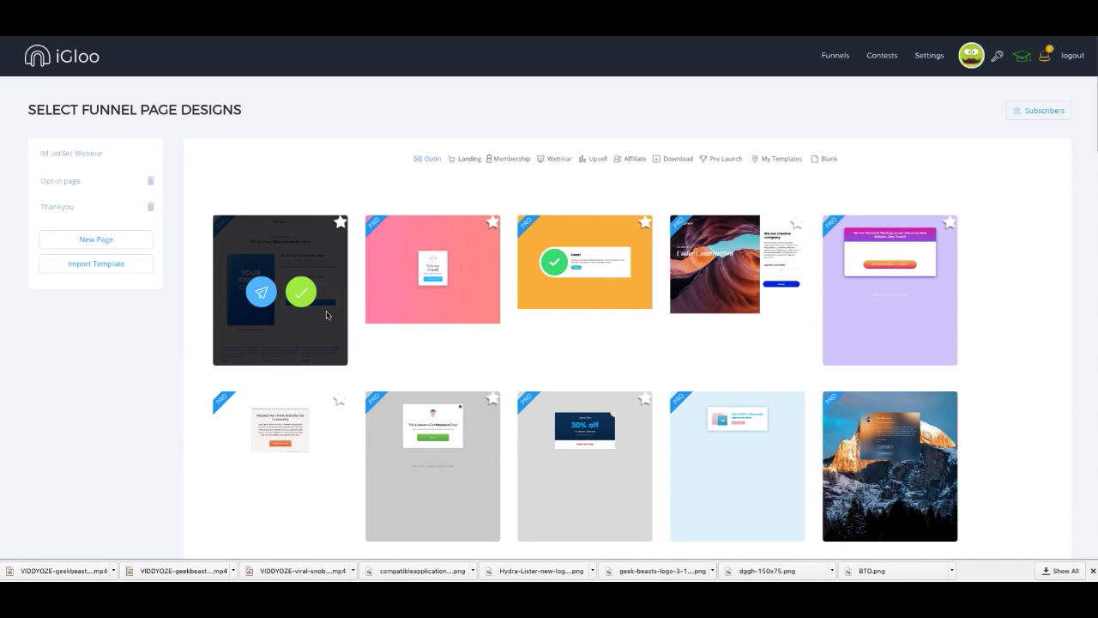
scroll(335, 311, "down", 7)
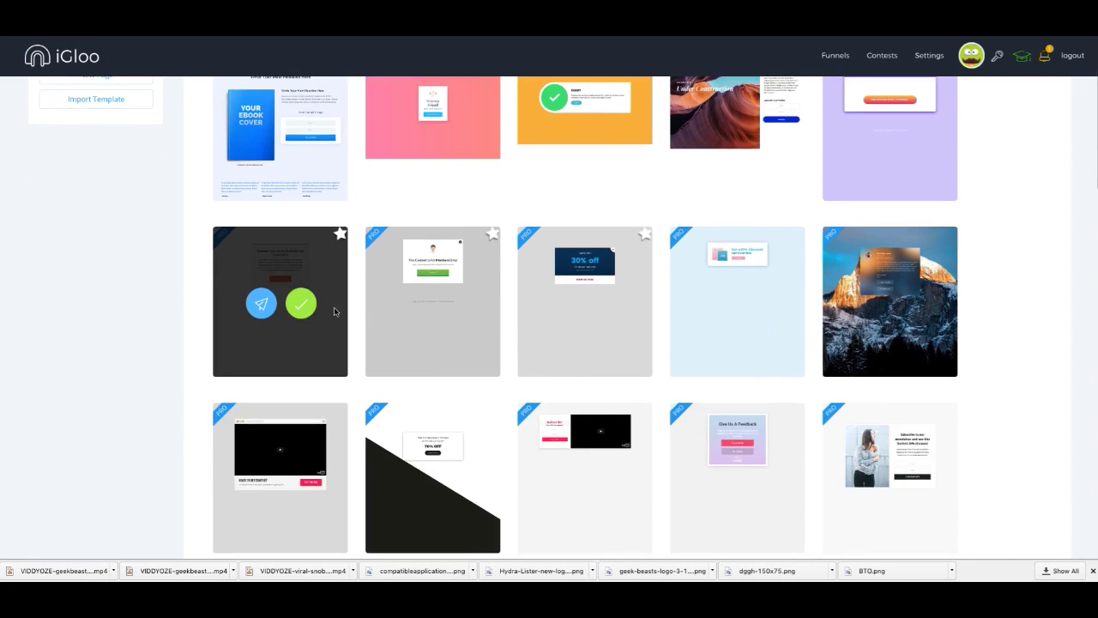
scroll(335, 311, "down", 4)
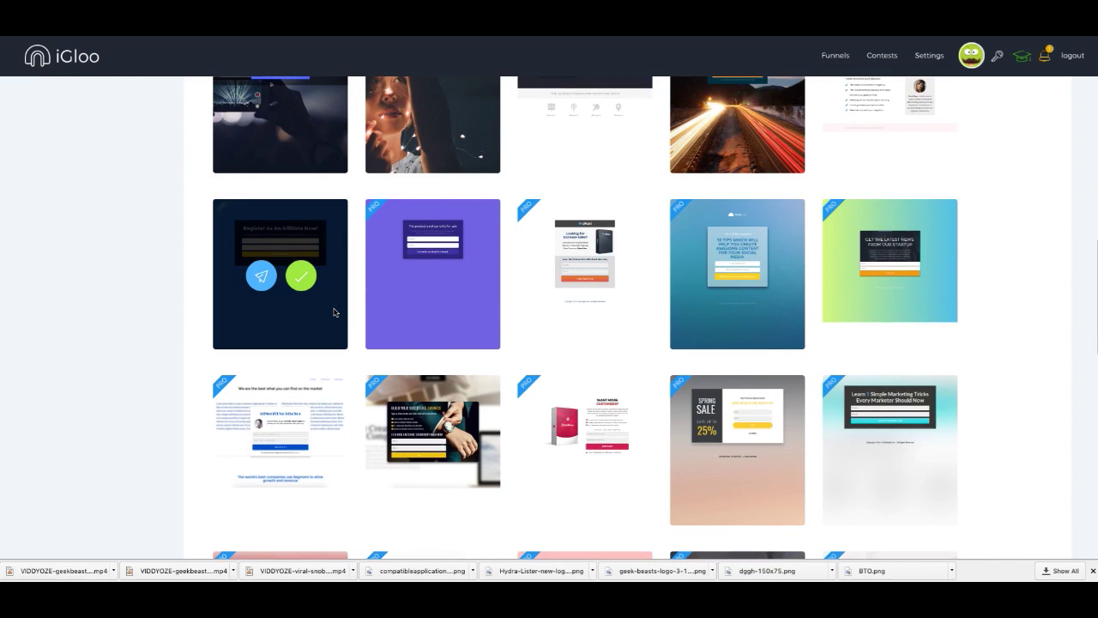
scroll(334, 312, "down", 4)
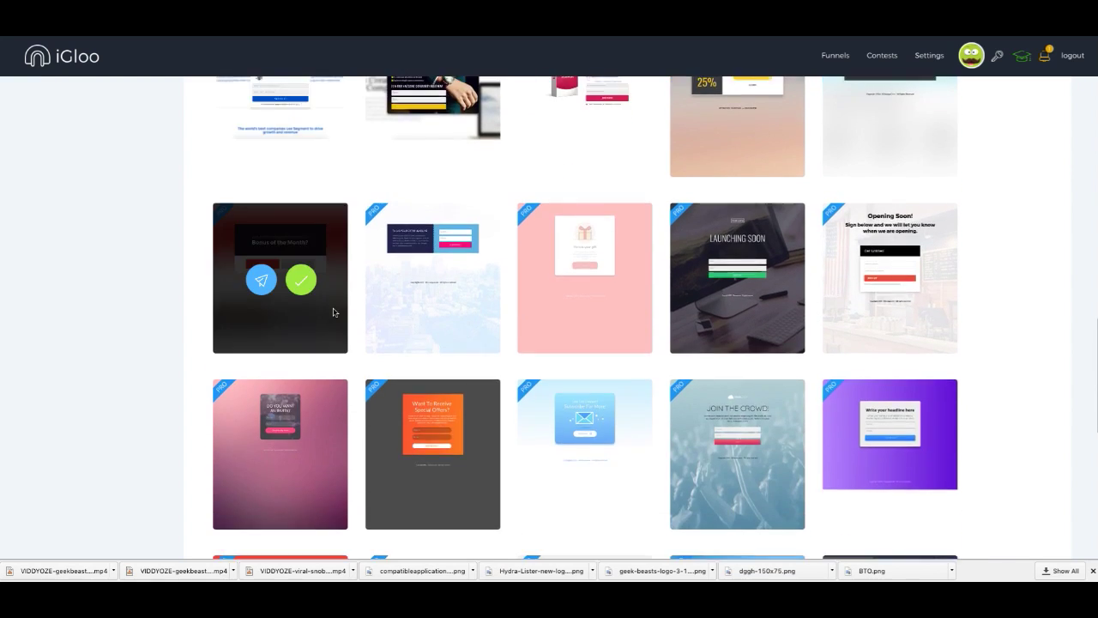
scroll(335, 312, "up", 1)
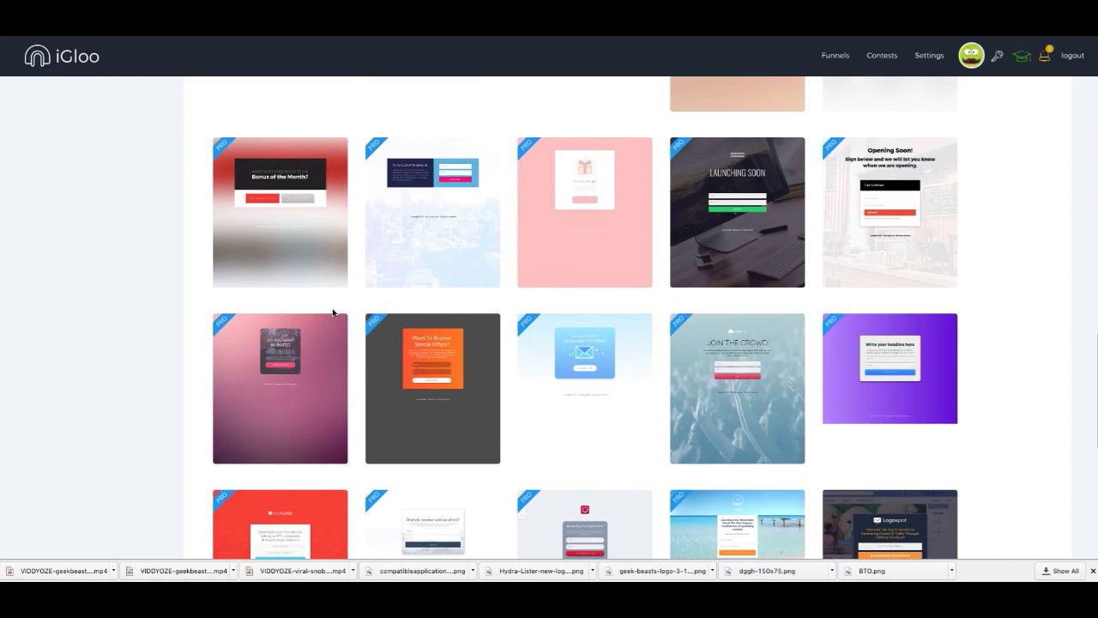
scroll(335, 312, "down", 2)
scroll(333, 312, "down", 3)
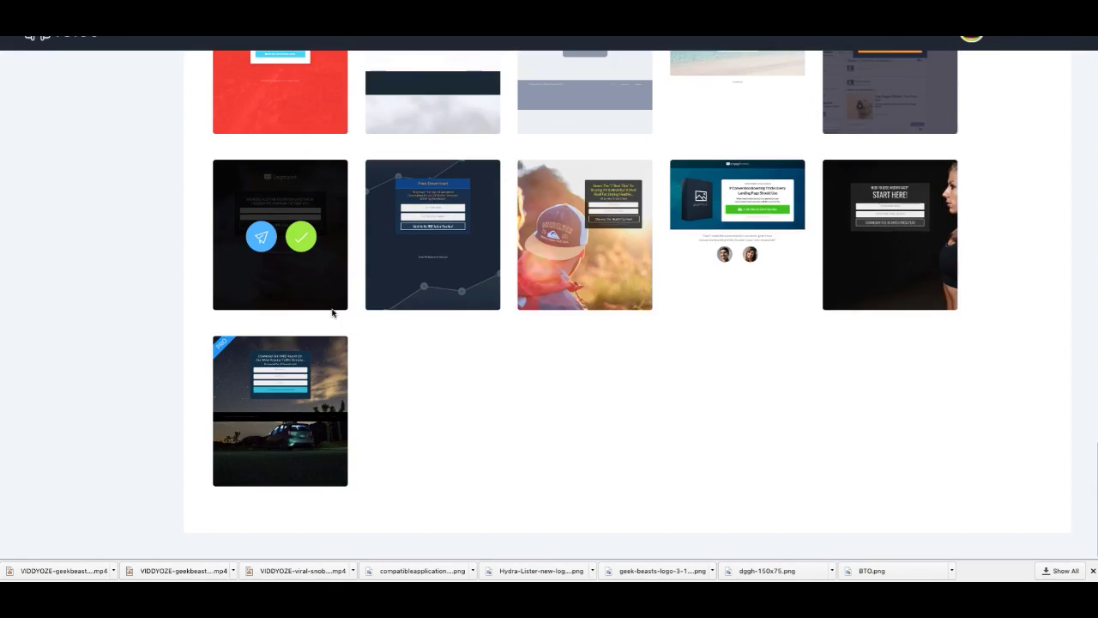
scroll(333, 312, "up", 15)
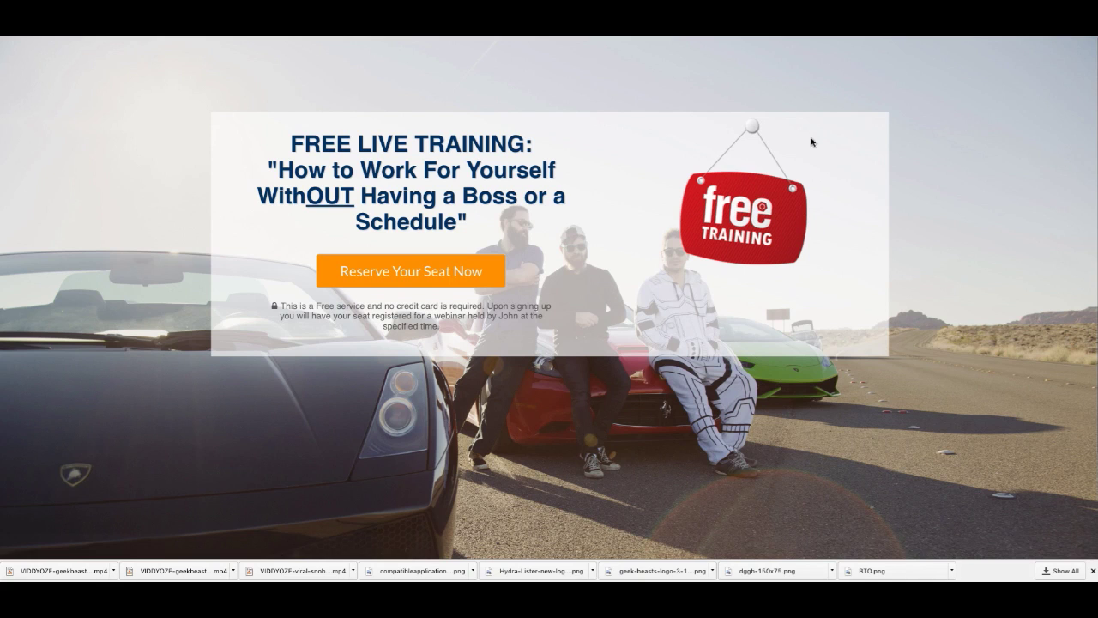
Step: Inspect the 'FREE LIVE TRAINING' webinar page's code in Chrome DevTools
scroll(772, 216, "down", 3)
scroll(775, 216, "up", 3)
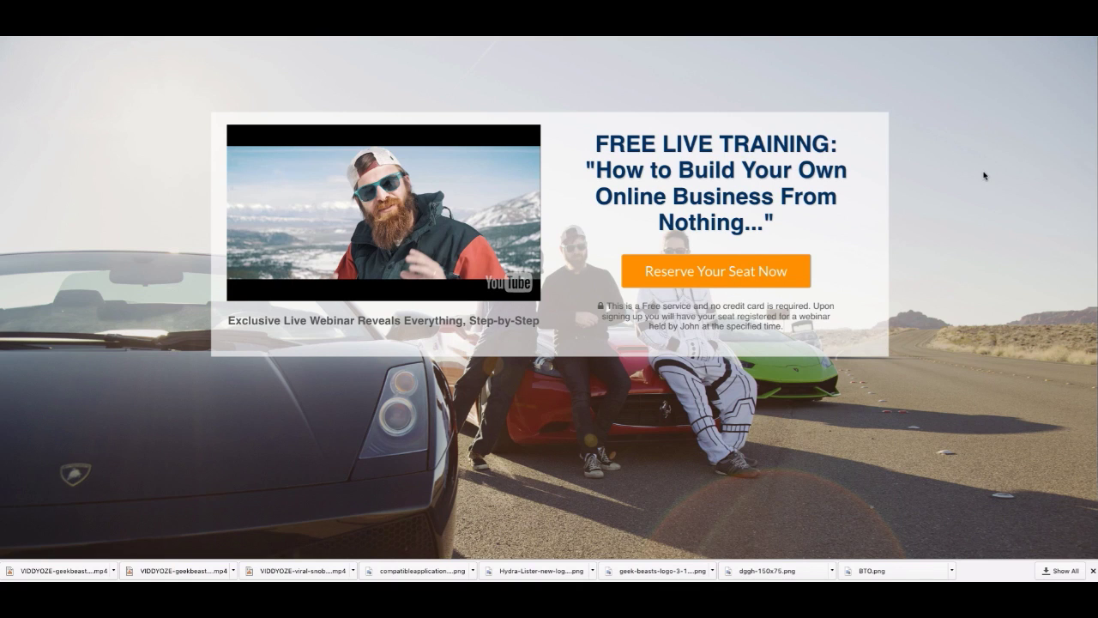
scroll(983, 178, "down", 2)
scroll(978, 172, "up", 2)
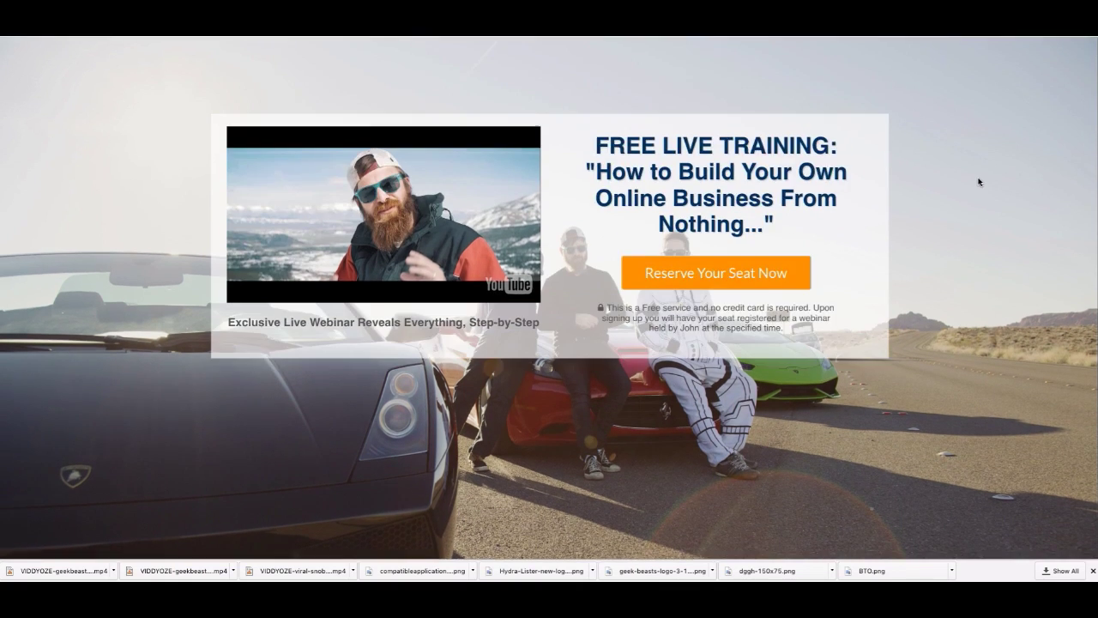
right_click(979, 172)
right_click(919, 150)
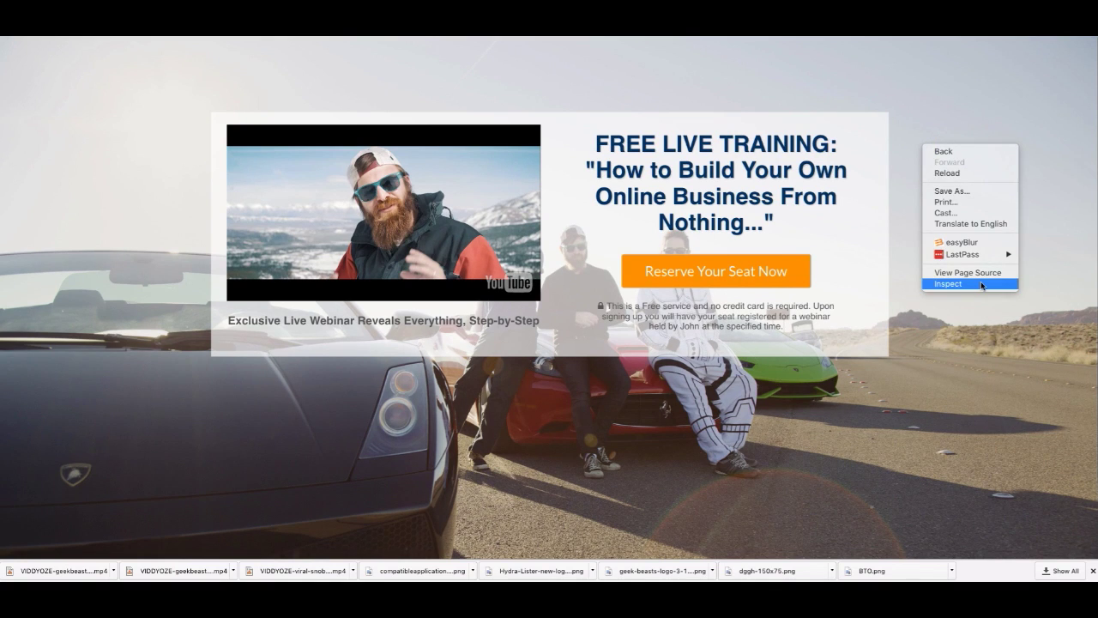
left_click(981, 284)
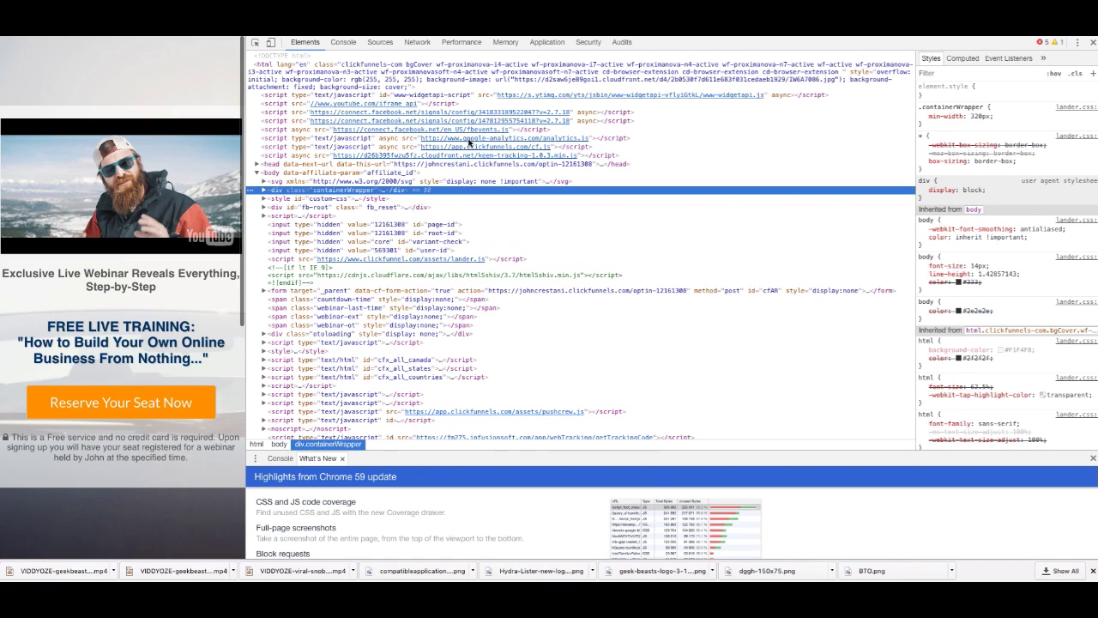
Step: Copy the html element's background-image URL and paste it into a new tab
scroll(469, 144, "down", 2)
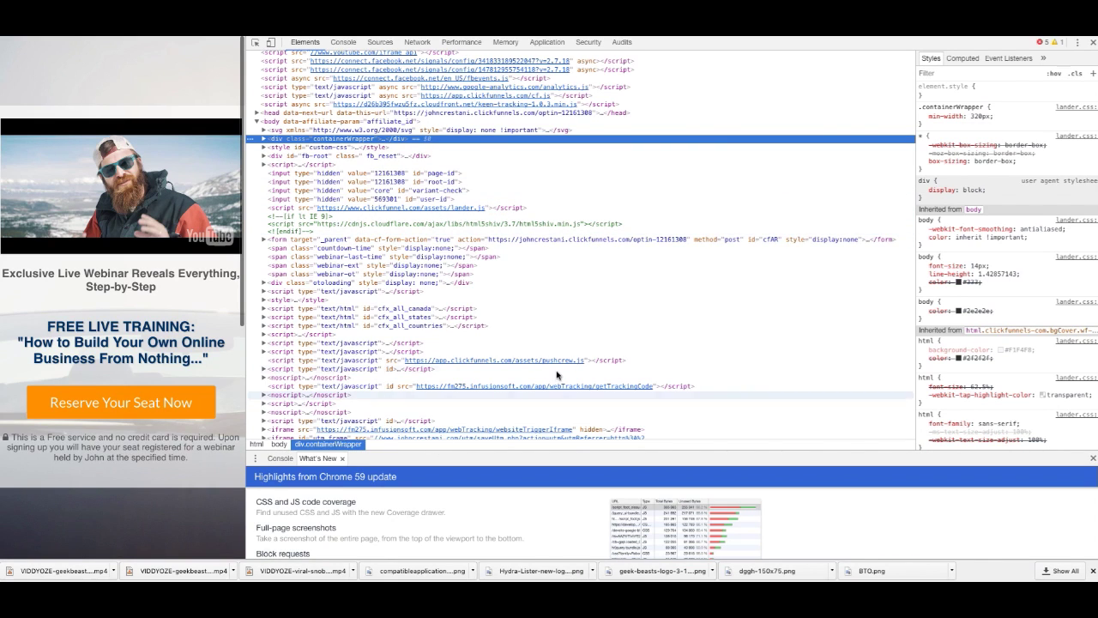
scroll(553, 378, "down", 2)
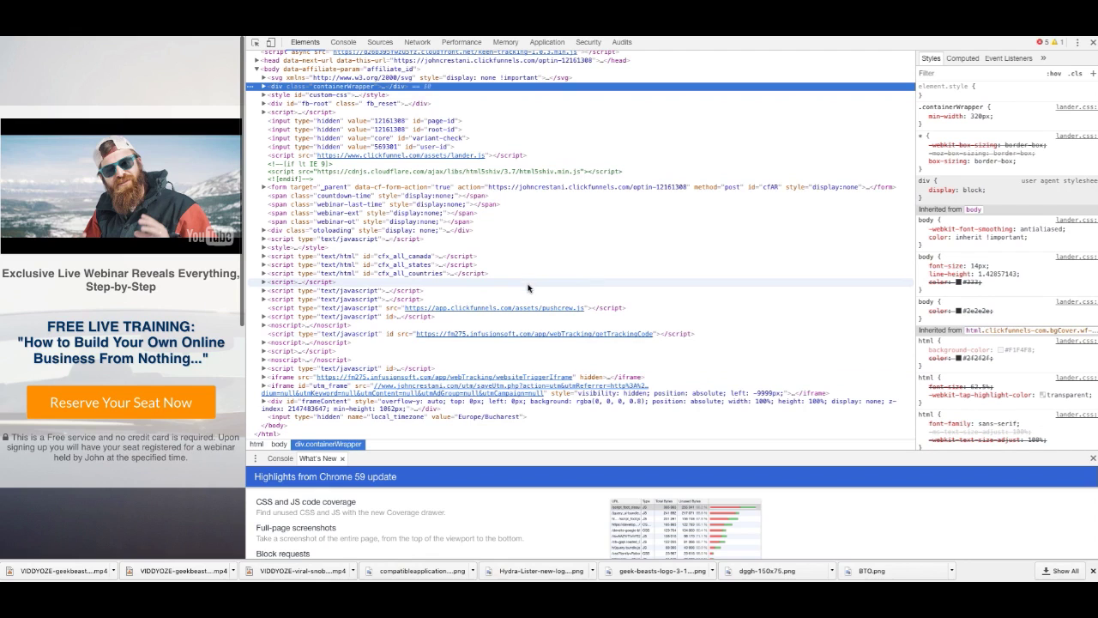
scroll(496, 342, "up", 2)
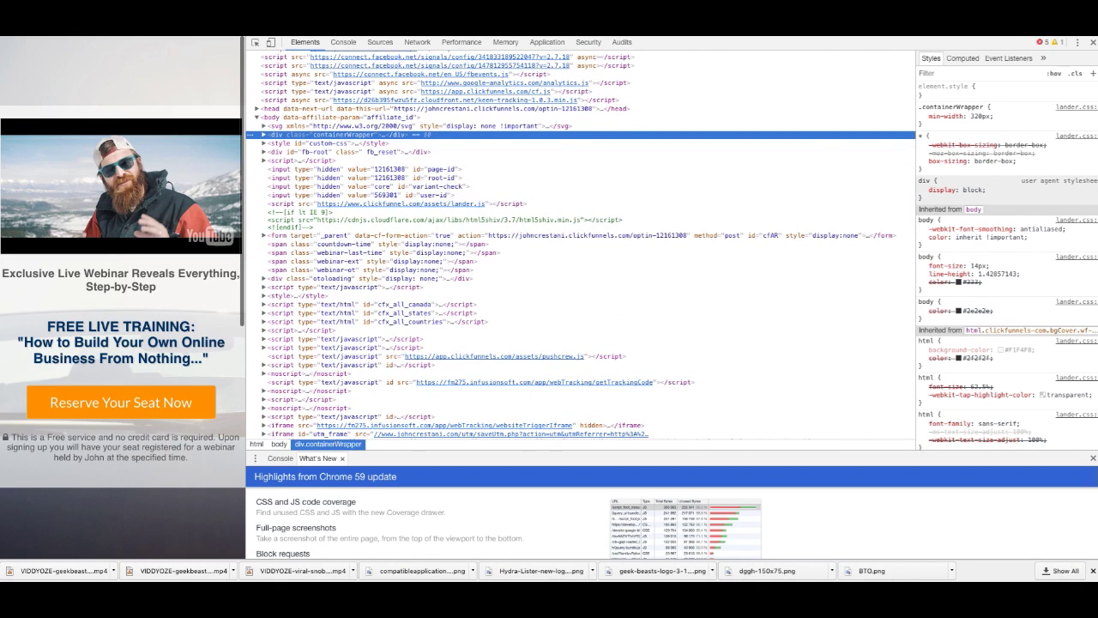
scroll(517, 83, "up", 2)
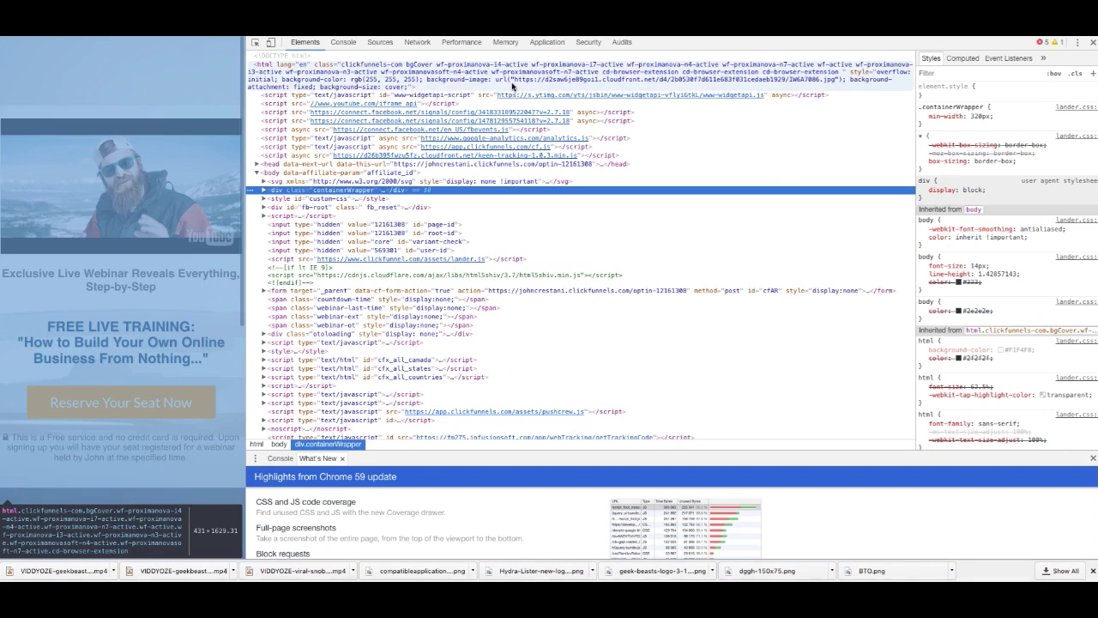
left_click(516, 82)
left_click_drag(516, 82, 829, 79)
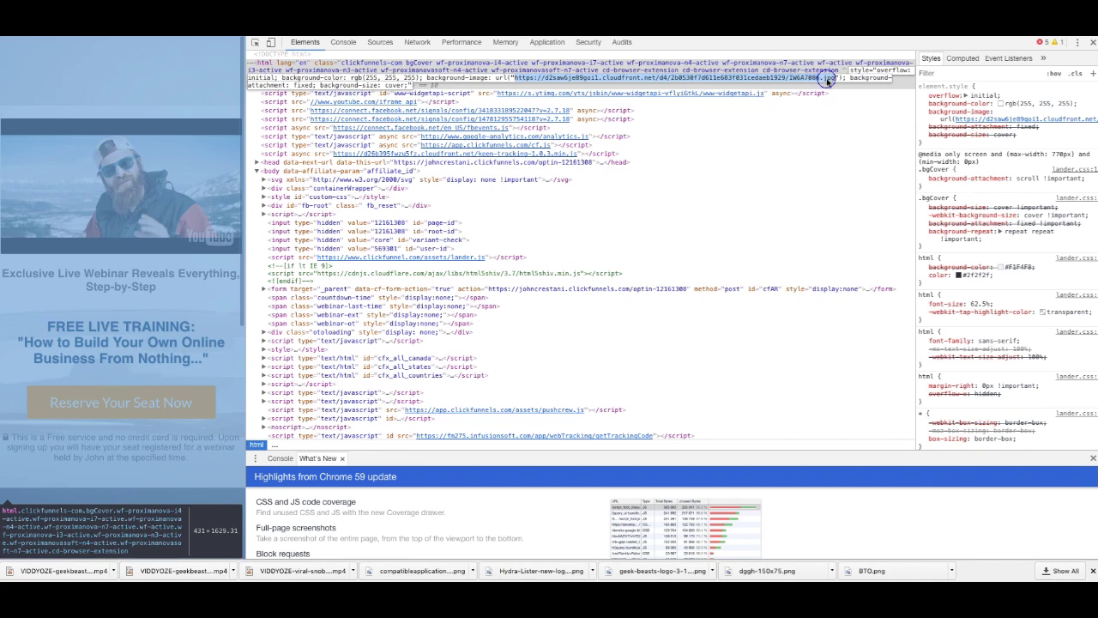
right_click(829, 79)
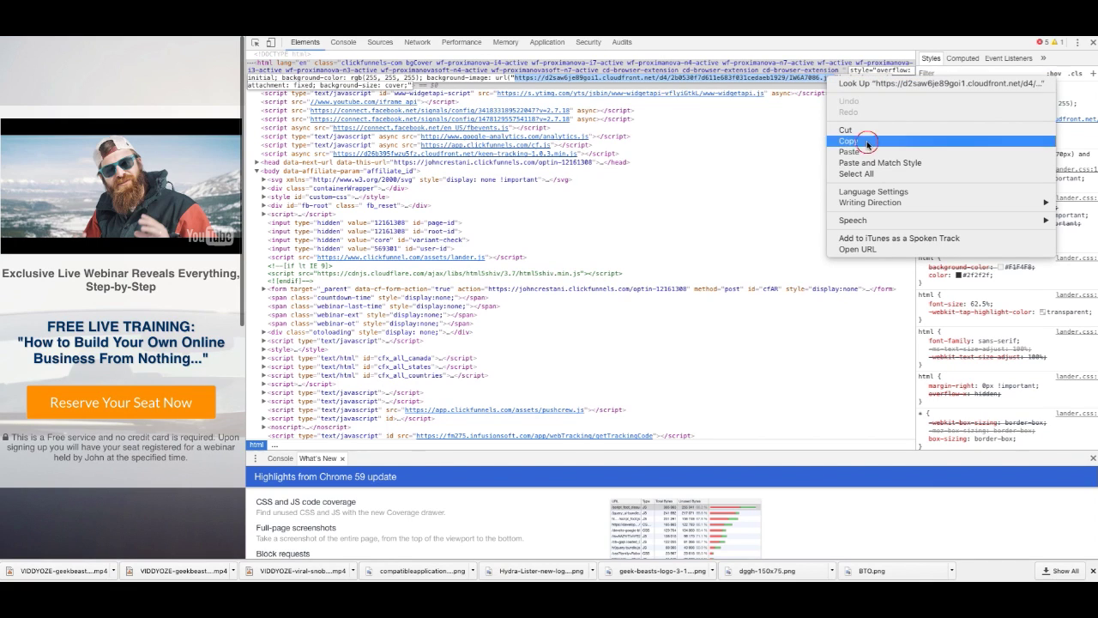
left_click(865, 141)
key("ctrl+t")
key("ctrl+v")
Step: Load the cars background image, then close tabs back to the iGloo designs
key("Return")
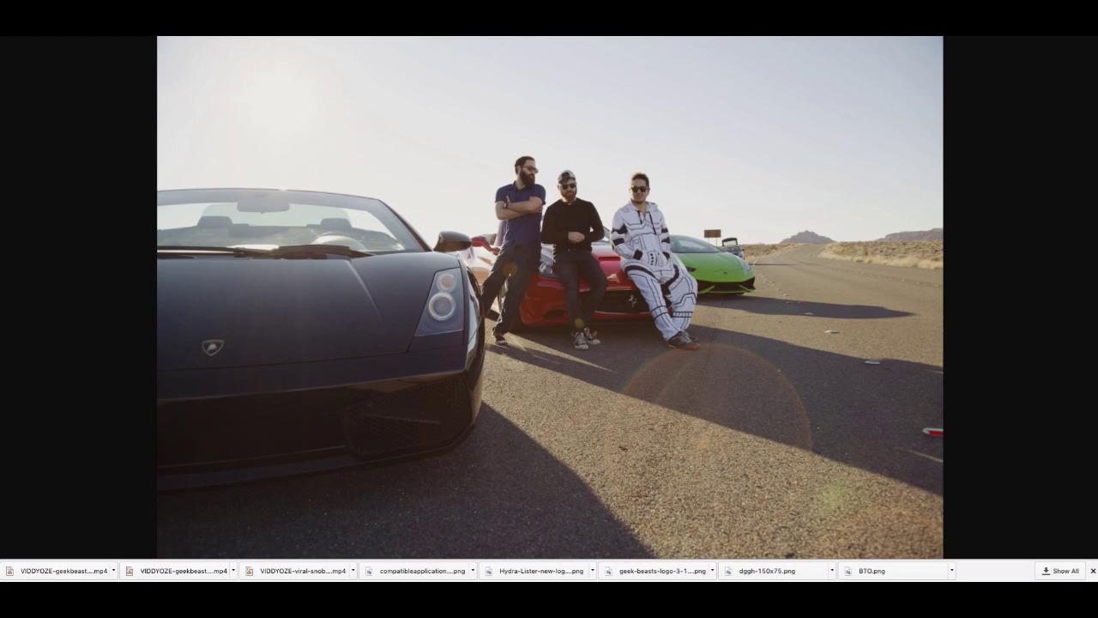
key("ctrl+w")
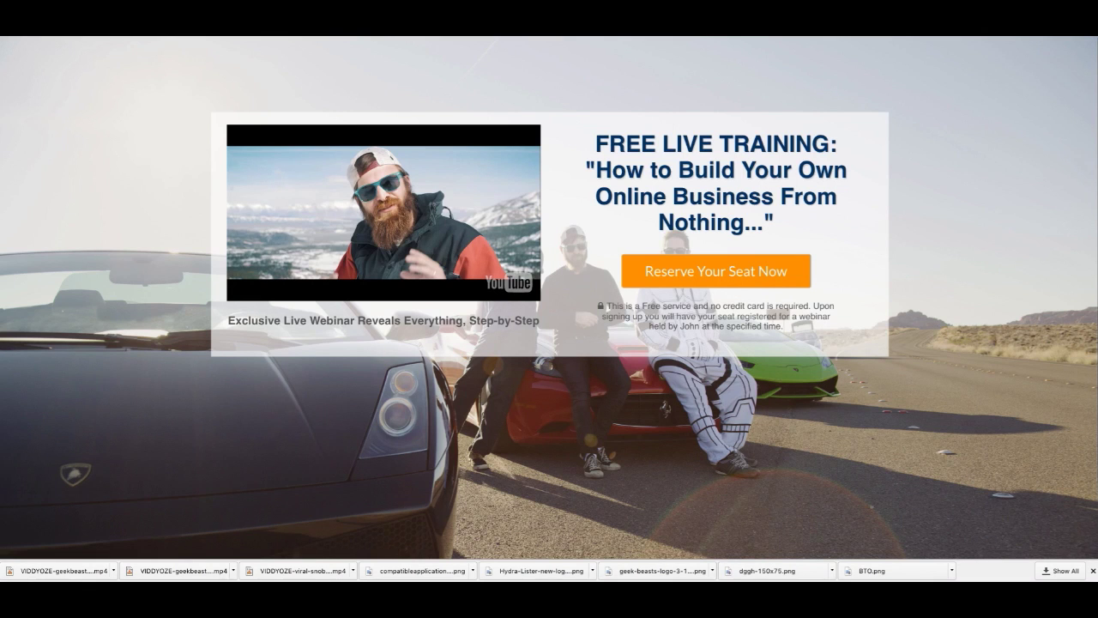
key("ctrl+w")
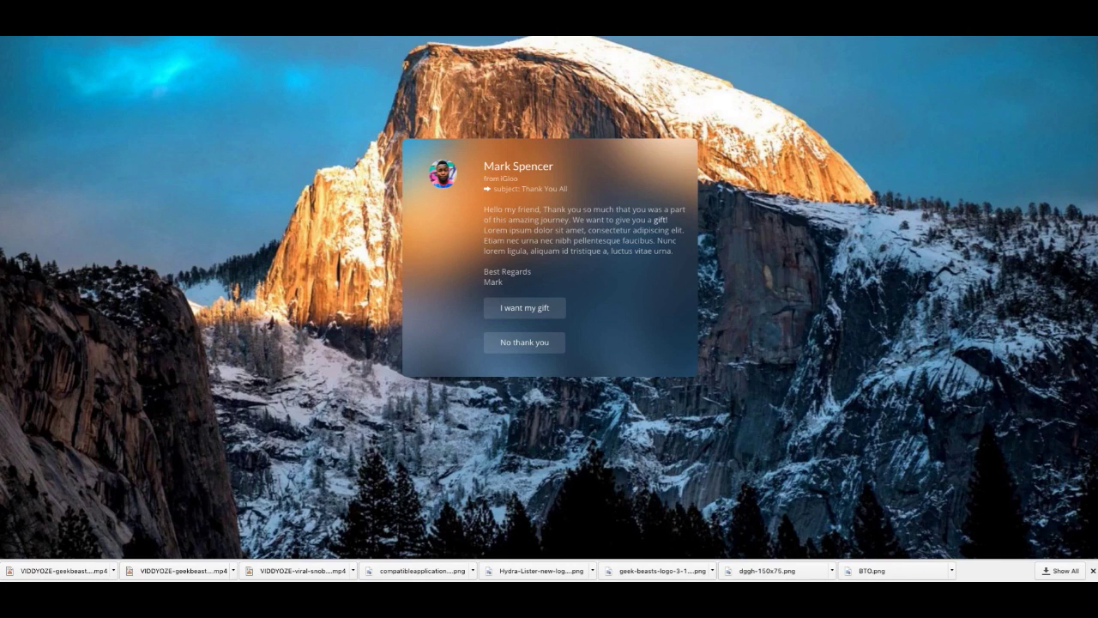
key("ctrl+w")
Step: Scroll through the Webinar template designs for the opt-in page
scroll(296, 204, "up", 10)
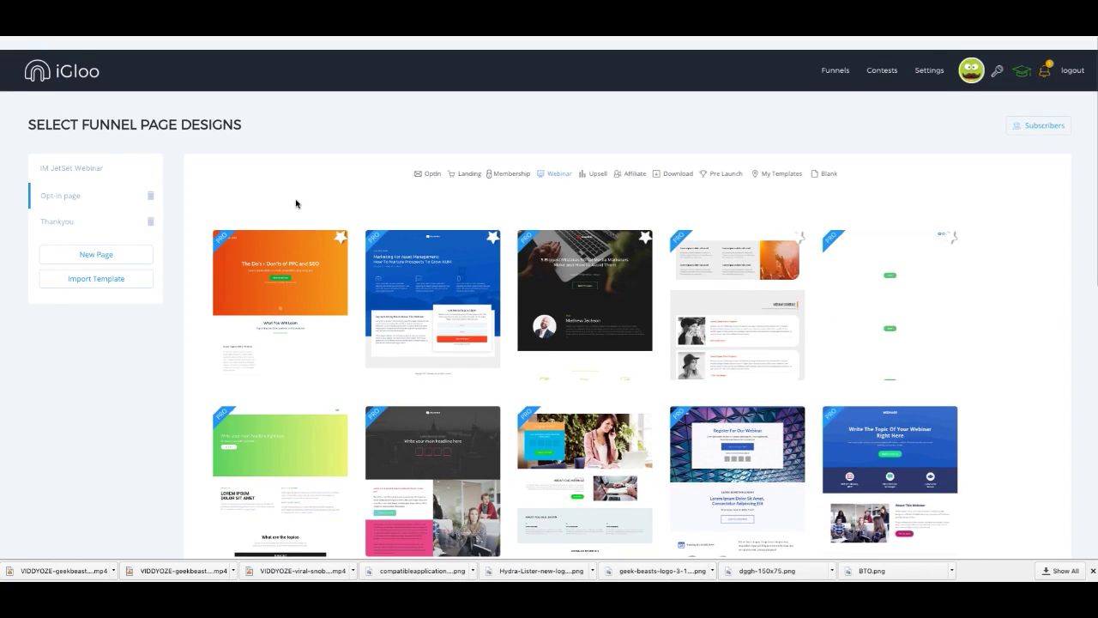
scroll(309, 195, "down", 1)
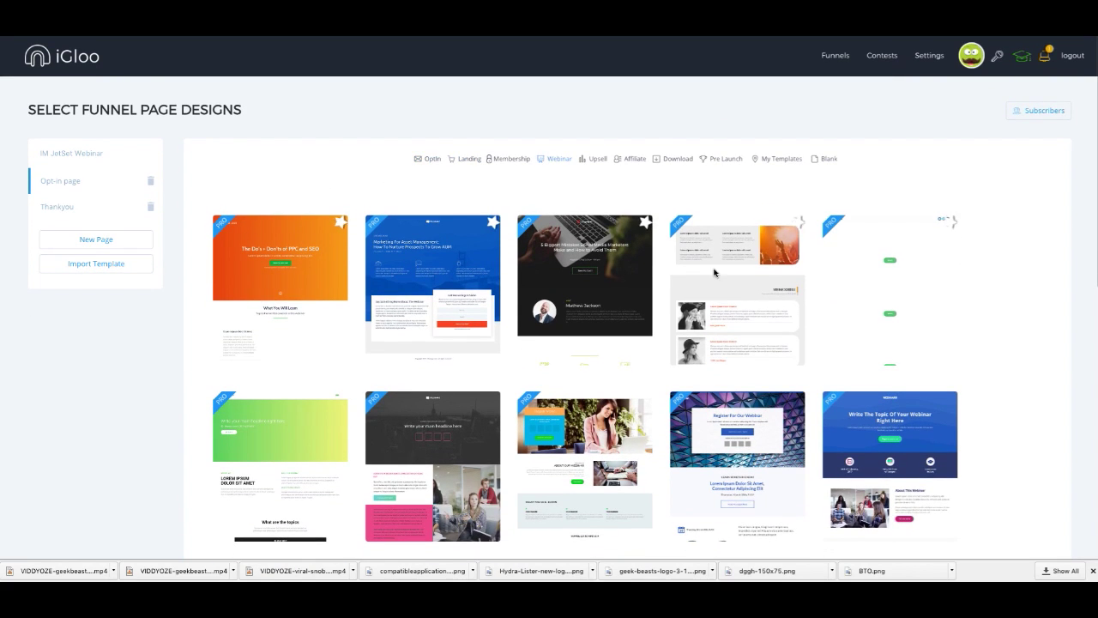
scroll(714, 273, "down", 3)
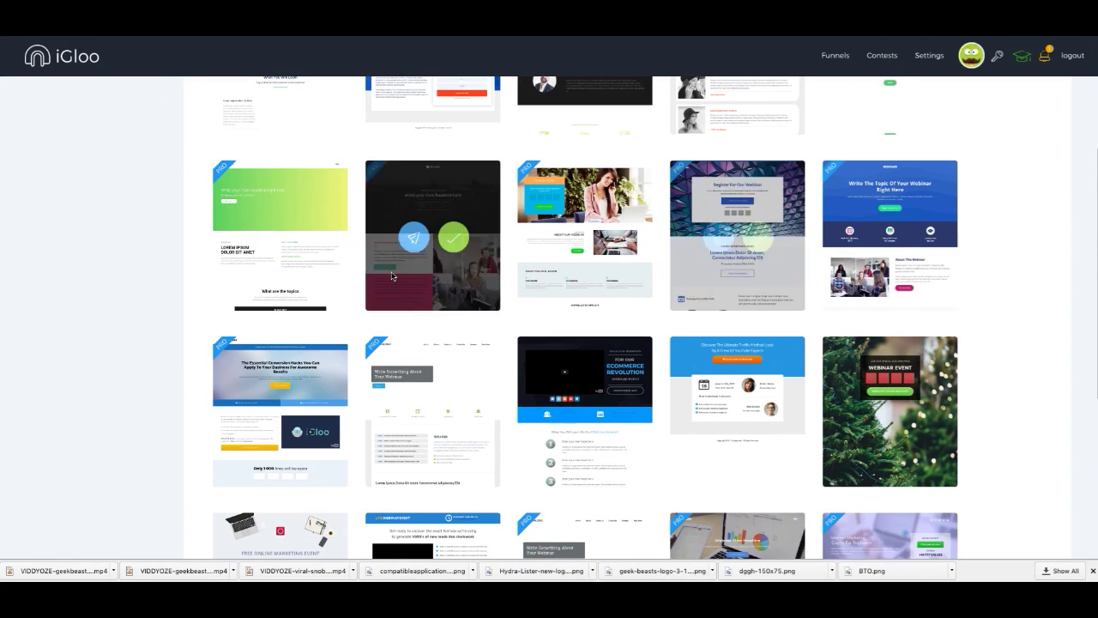
scroll(861, 352, "down", 2)
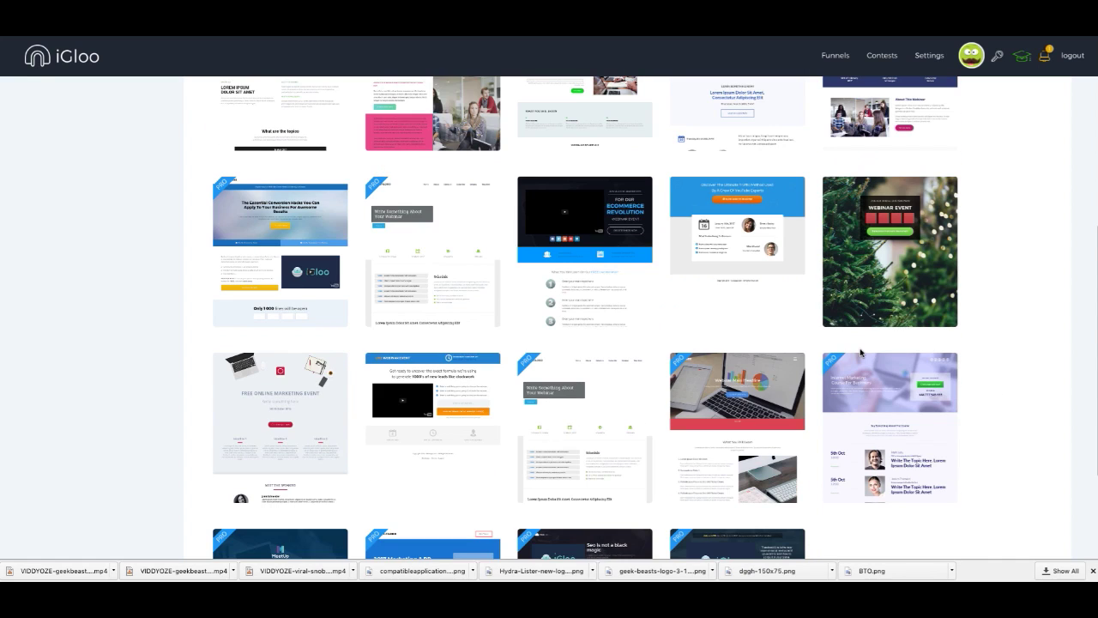
scroll(861, 352, "up", 5)
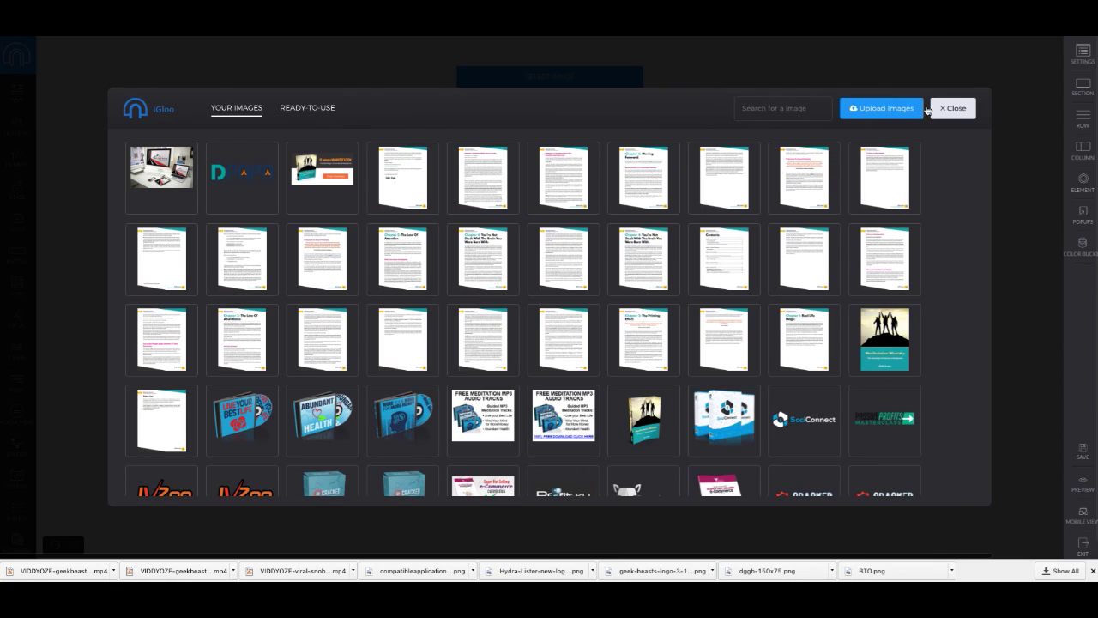
Step: Open the Upload Images dialog, browse iCloud Drive and MoveAvi, then cancel file selection
left_click(903, 111)
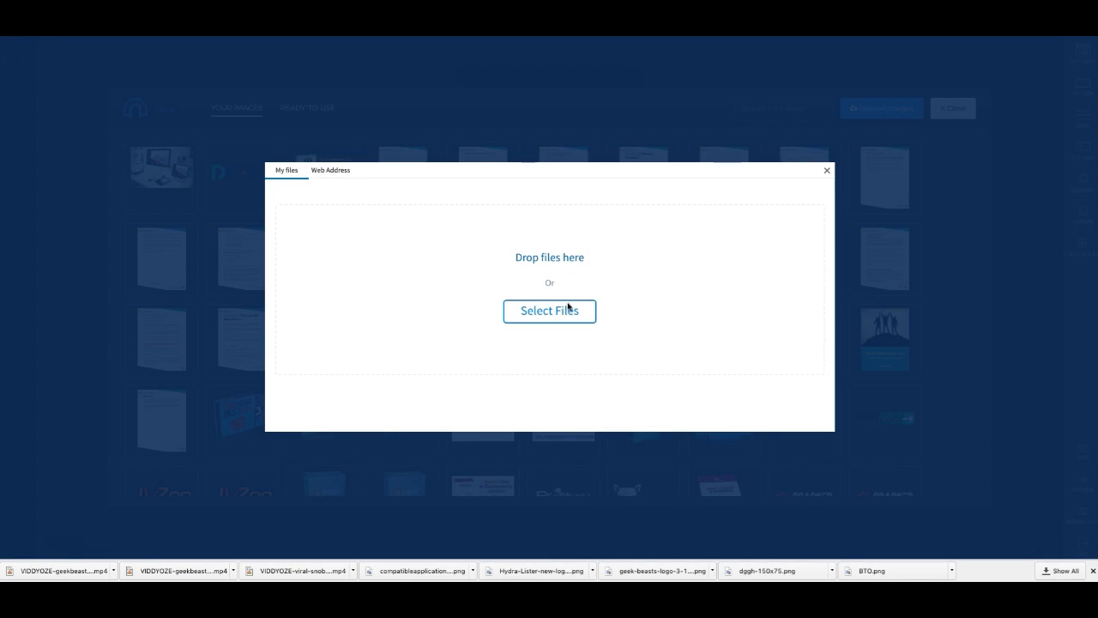
left_click(565, 318)
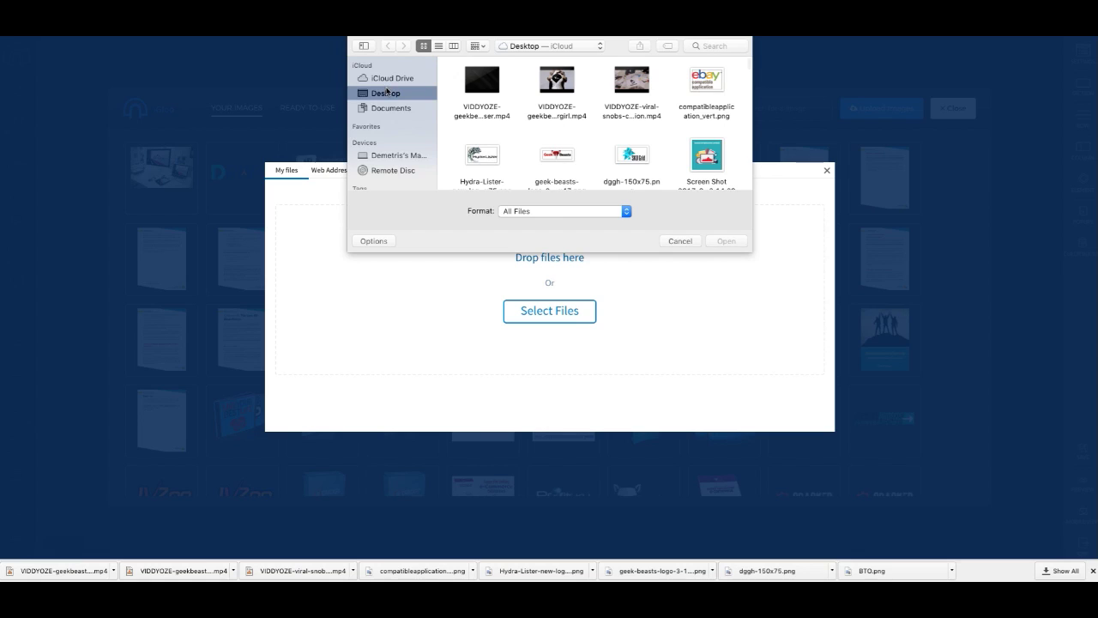
left_click(390, 79)
double_click(480, 81)
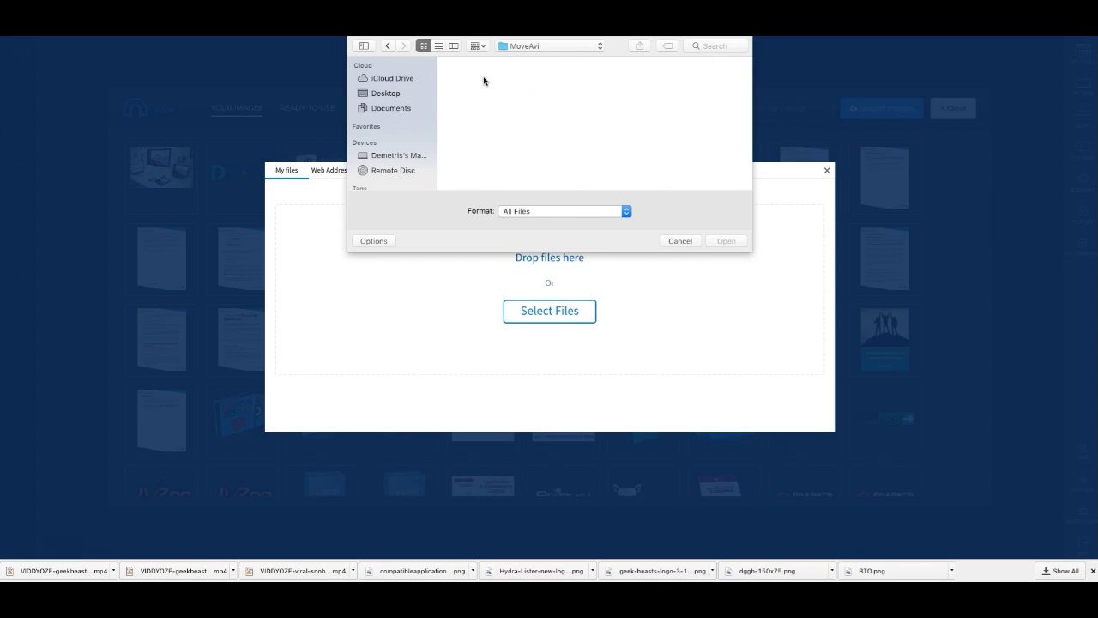
left_click(380, 93)
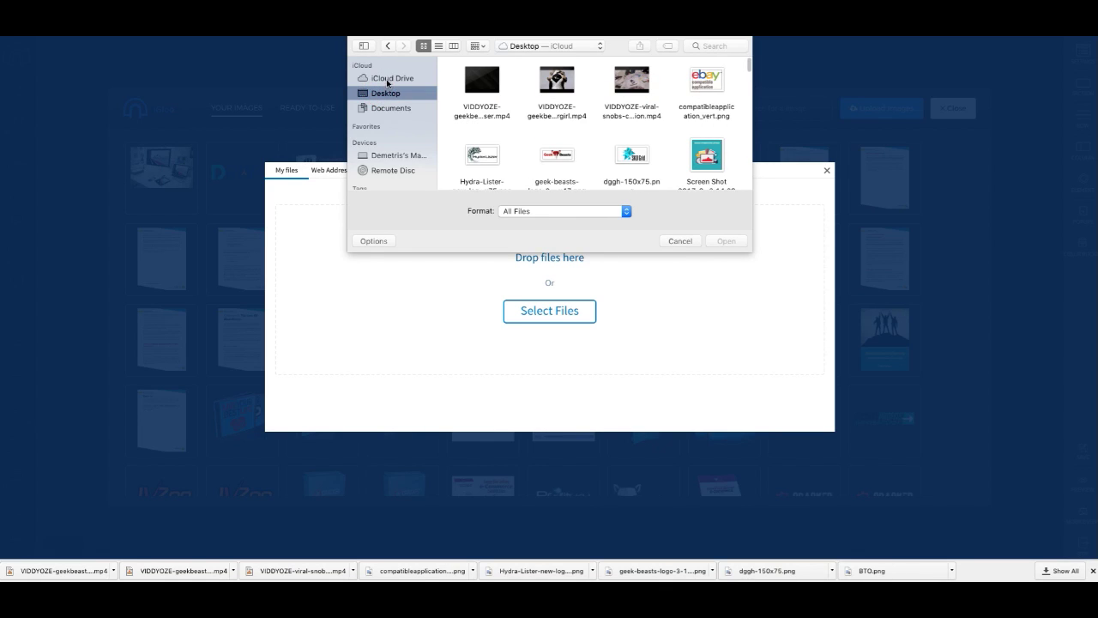
left_click(679, 241)
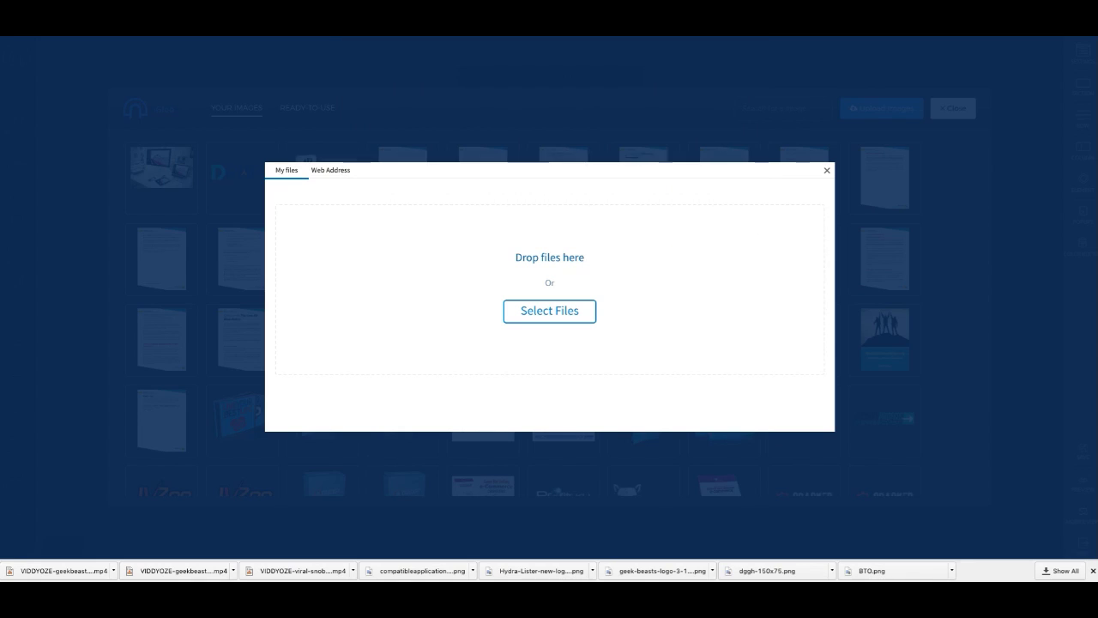
right_click(640, 203)
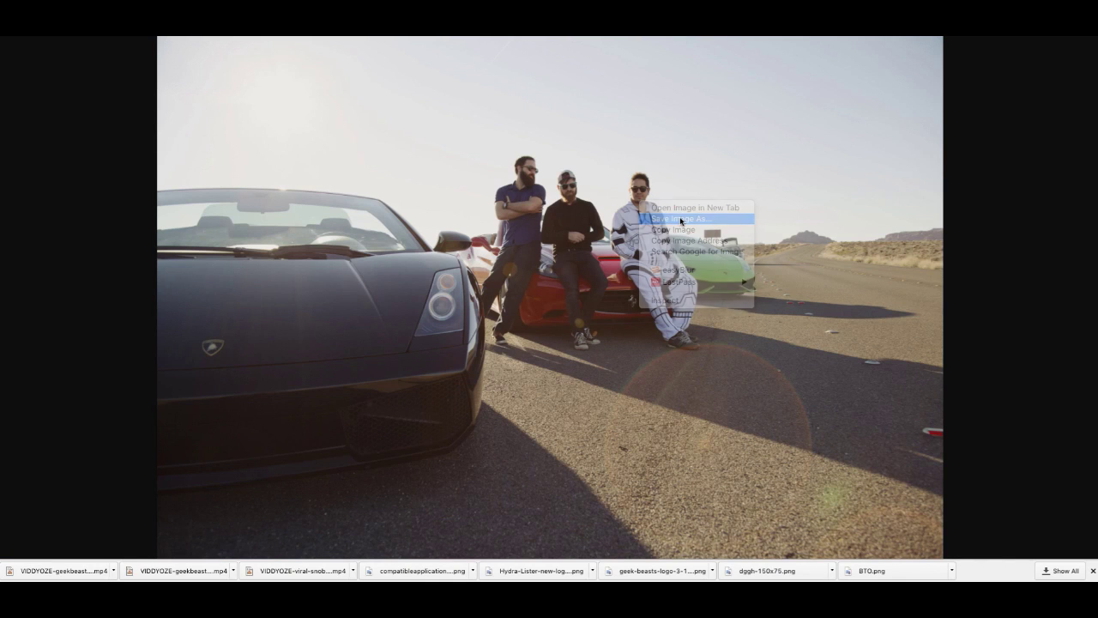
Step: Save the cars photo to the Desktop as a JPEG under a new file name
left_click(680, 221)
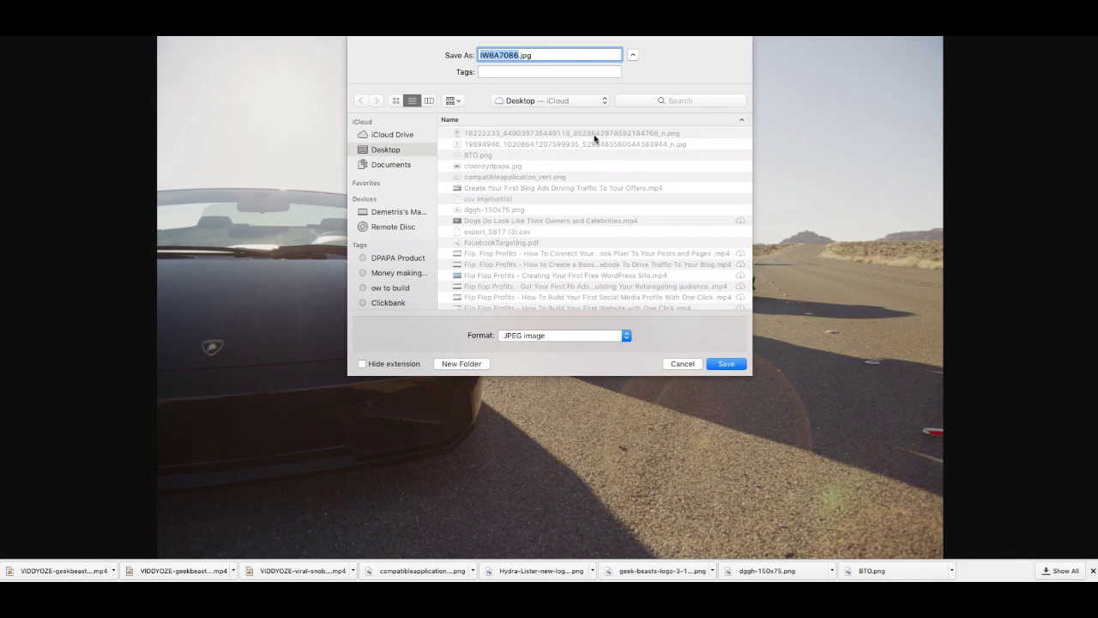
left_click(595, 136)
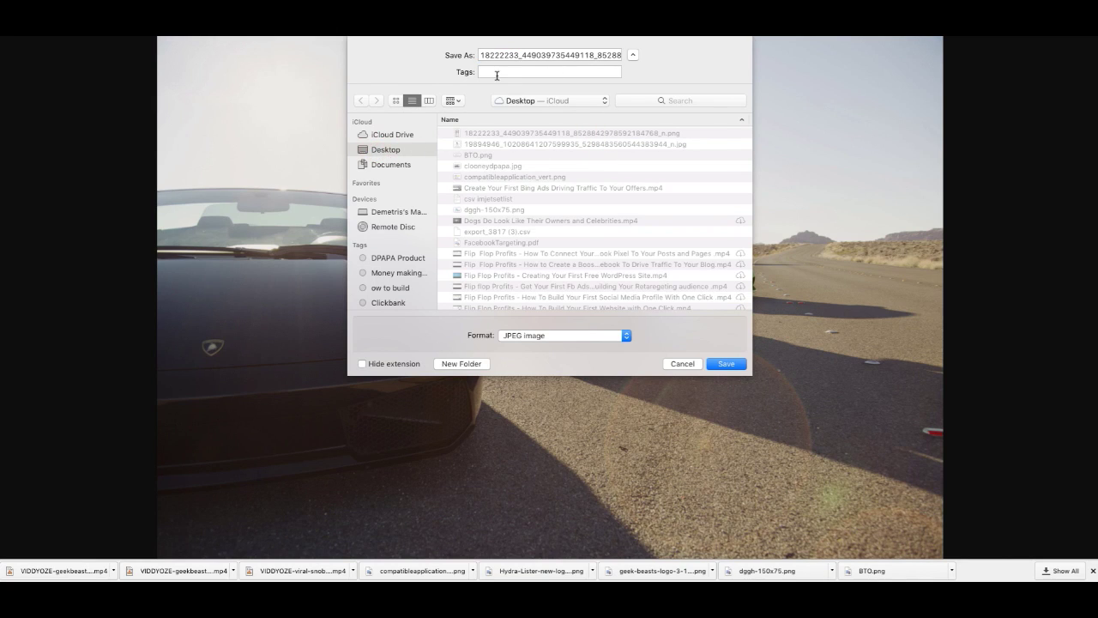
left_click(682, 364)
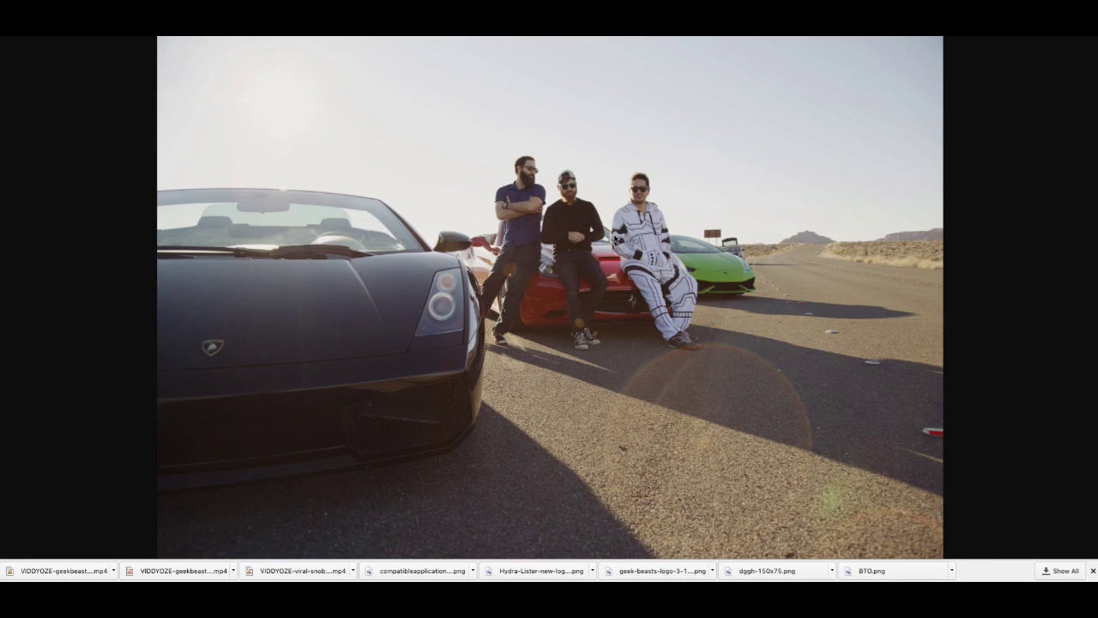
right_click(618, 235)
left_click(650, 259)
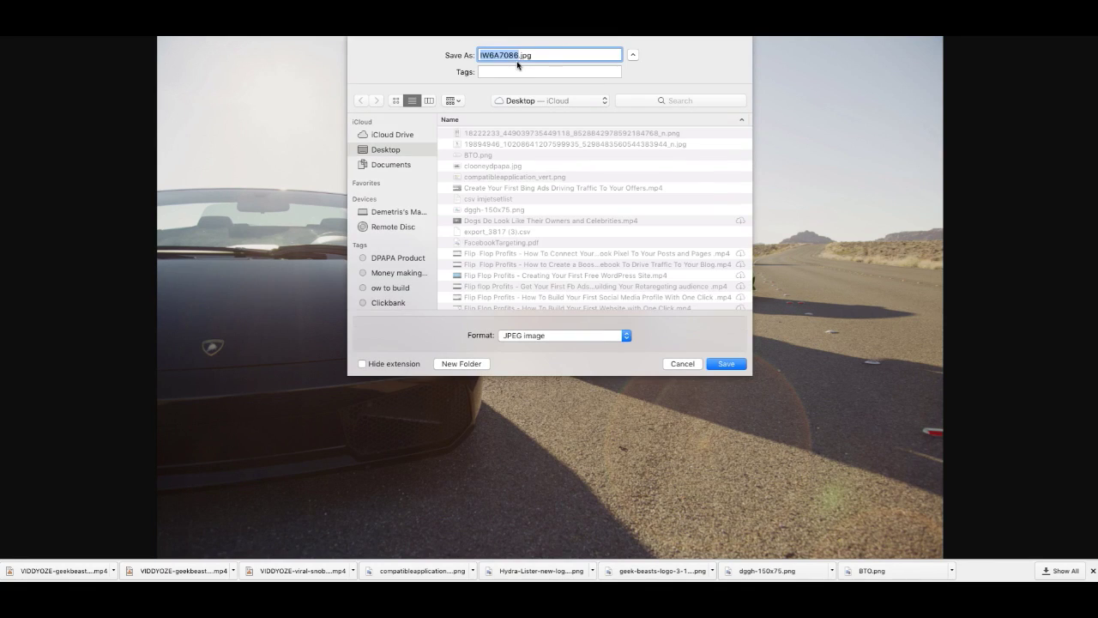
type("johncrestani")
key("Return")
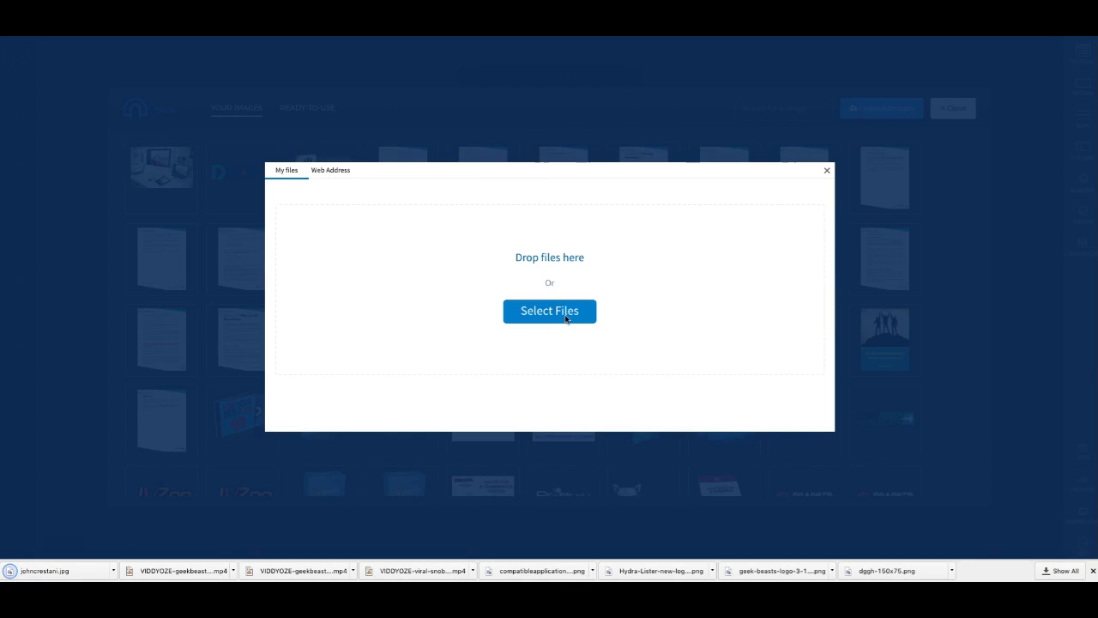
Step: Upload the downloaded cars JPEG from the Desktop as the page background
left_click(567, 319)
left_click(504, 89)
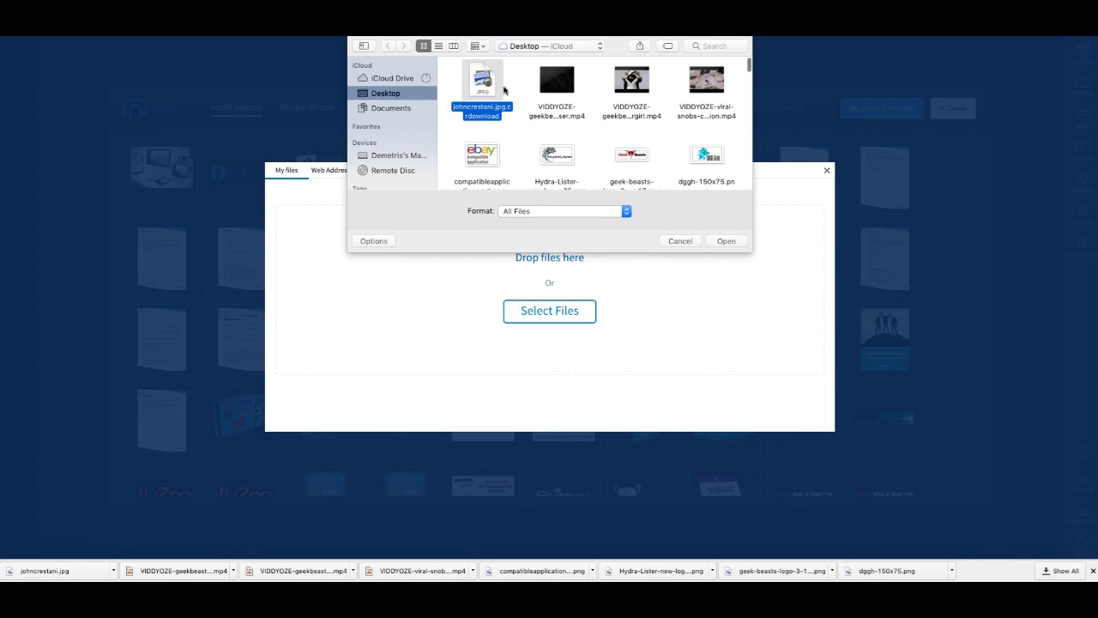
left_click(722, 246)
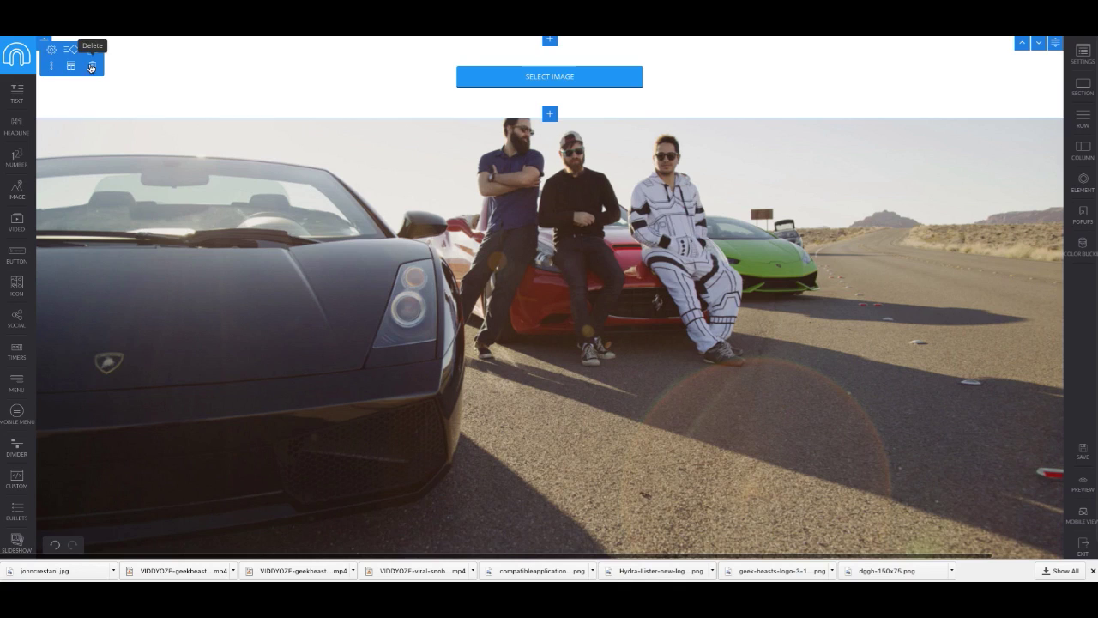
Step: Delete the empty placeholder section, then add and delete another empty section
left_click(90, 66)
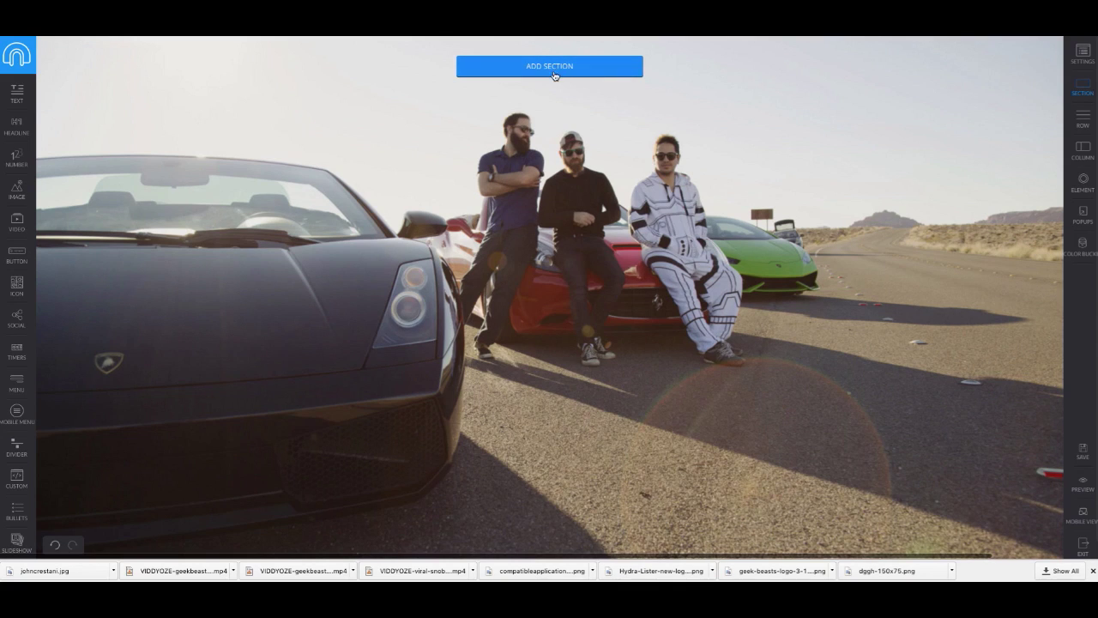
left_click(492, 73)
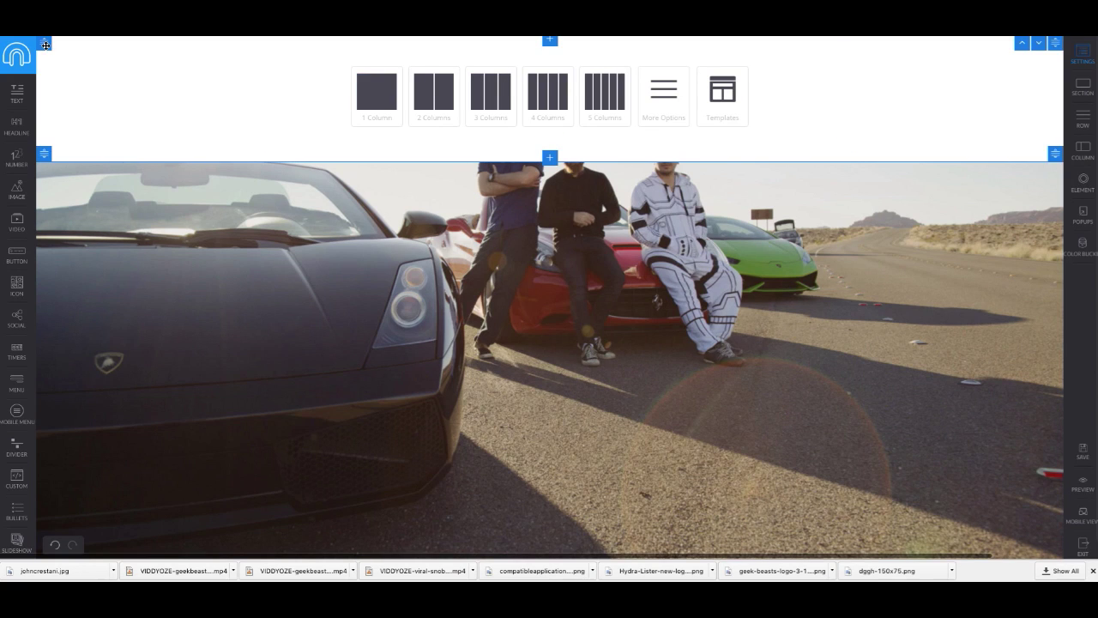
mouse_move(44, 47)
left_click(96, 67)
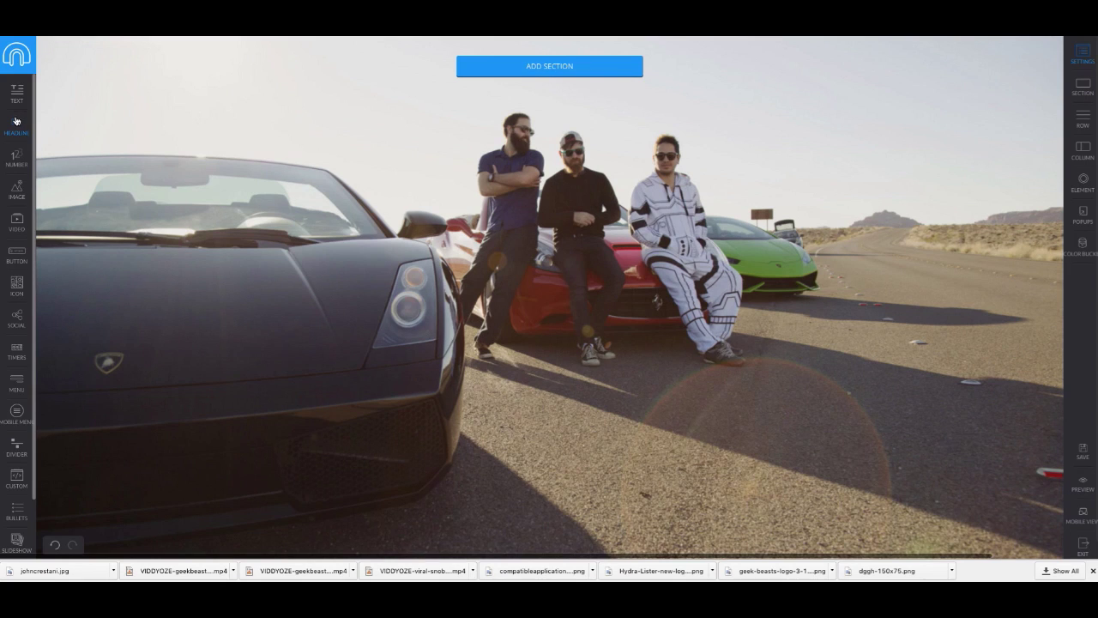
scroll(17, 253, "down", 2)
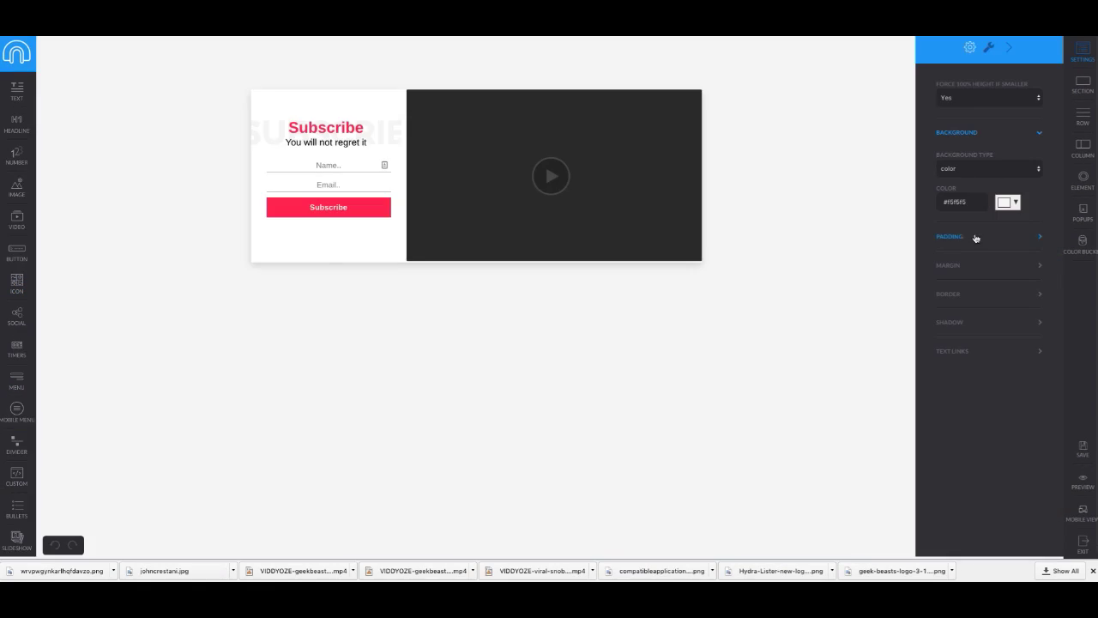
Step: Set the section's background type to image and pick the cars photo from Your Images
left_click(1004, 168)
left_click(1005, 168)
left_click(1006, 171)
left_click(1001, 176)
left_click(968, 201)
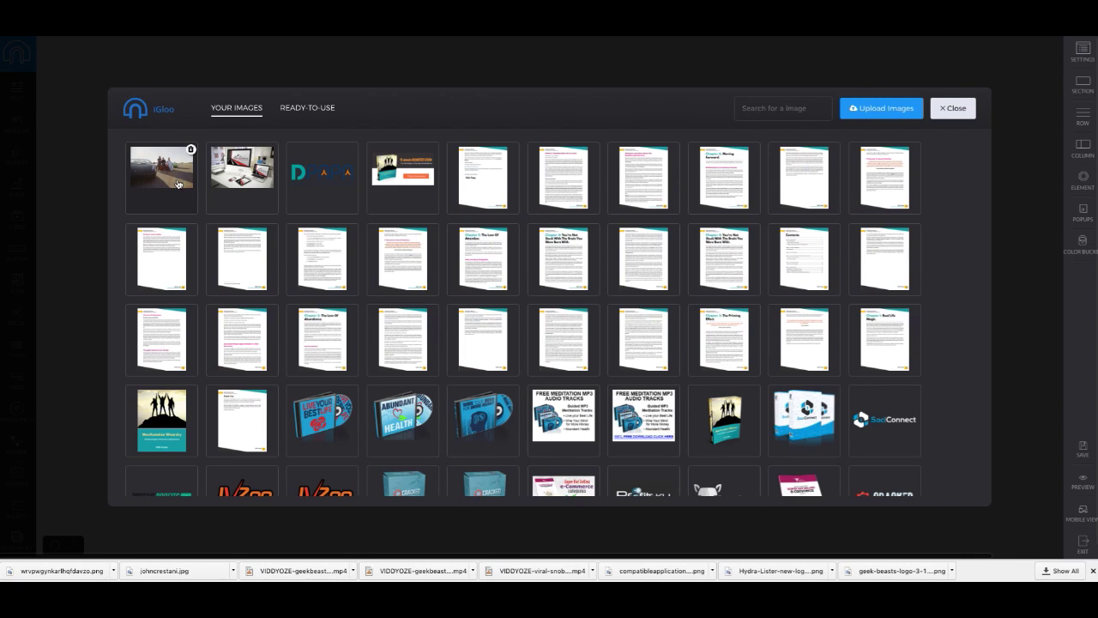
left_click(178, 183)
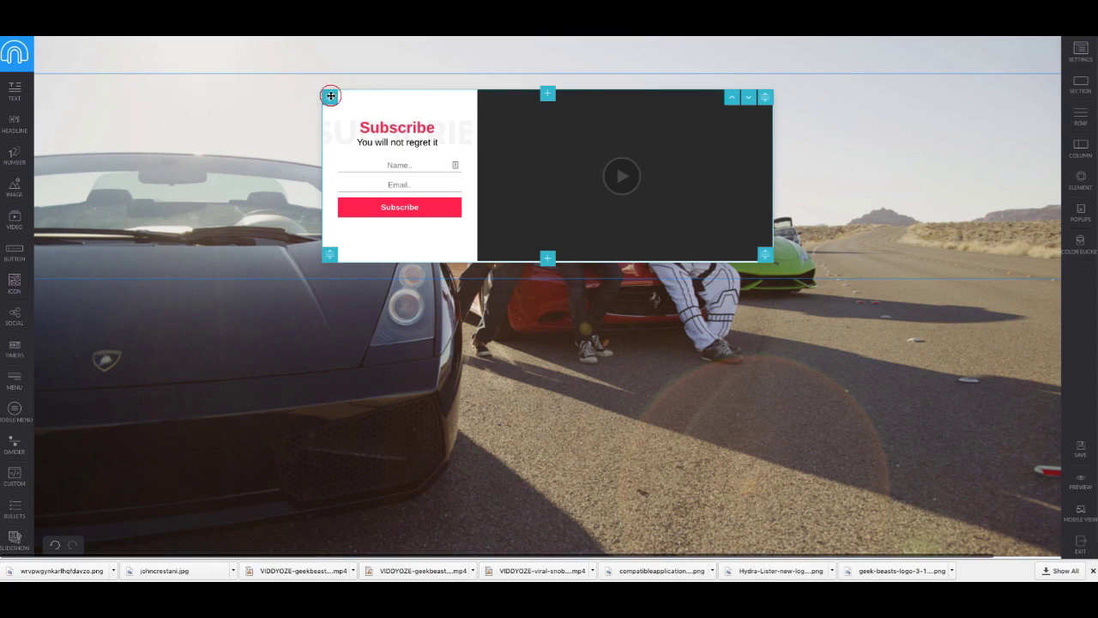
Step: Give the opt-in row a top margin of 100
left_click(341, 105)
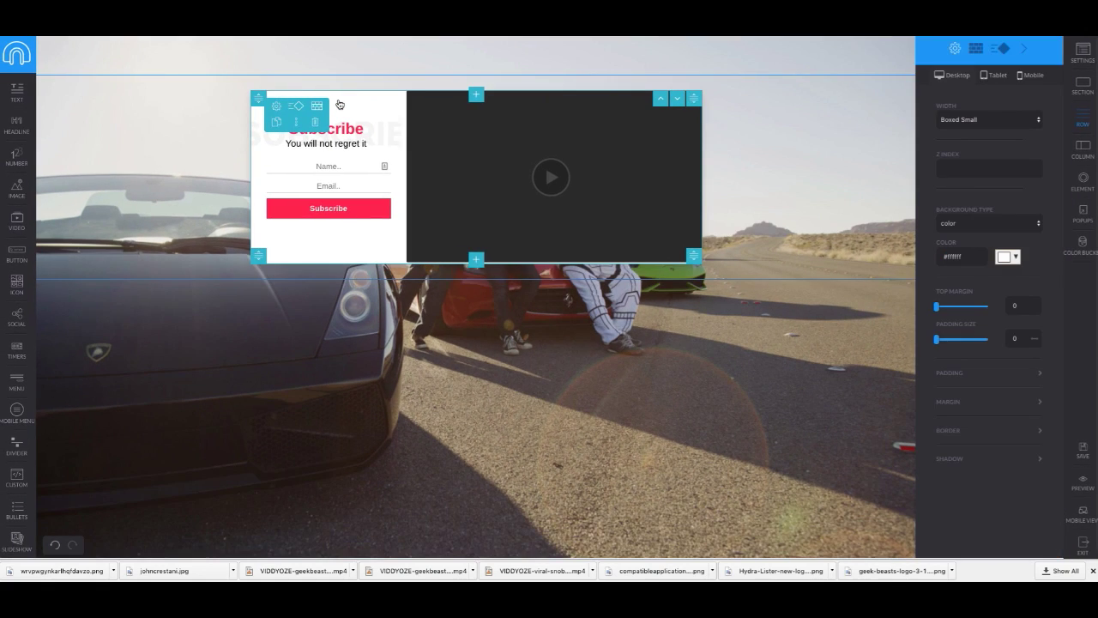
left_click_drag(936, 306, 1051, 326)
left_click_drag(938, 337, 878, 336)
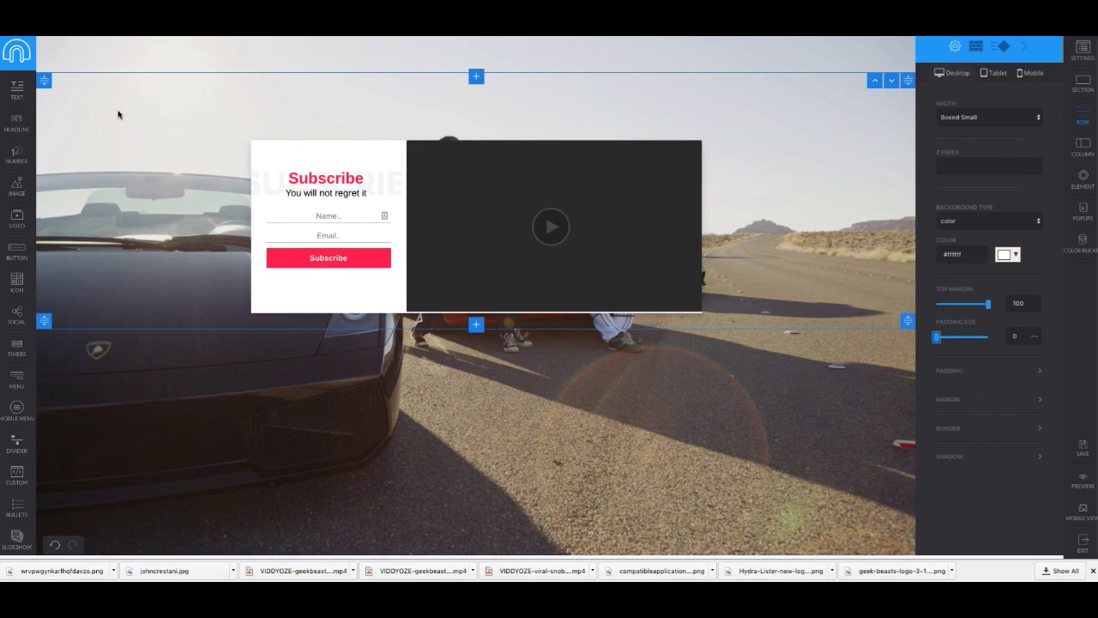
Step: Give the whole section a top margin of 100, keeping its width Full Width
left_click(42, 84)
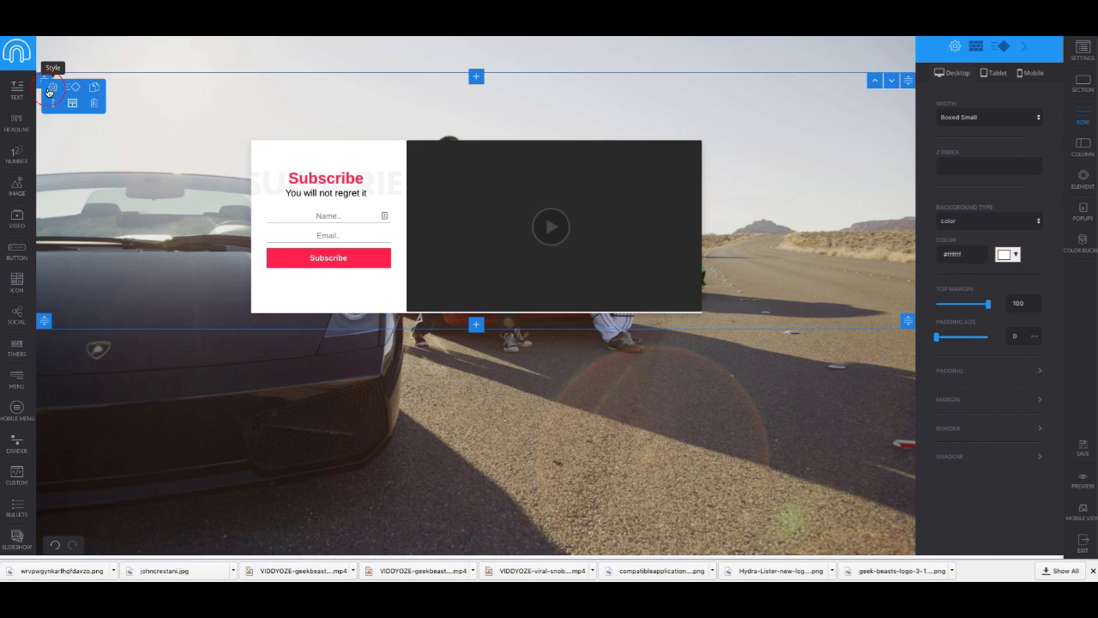
left_click(50, 88)
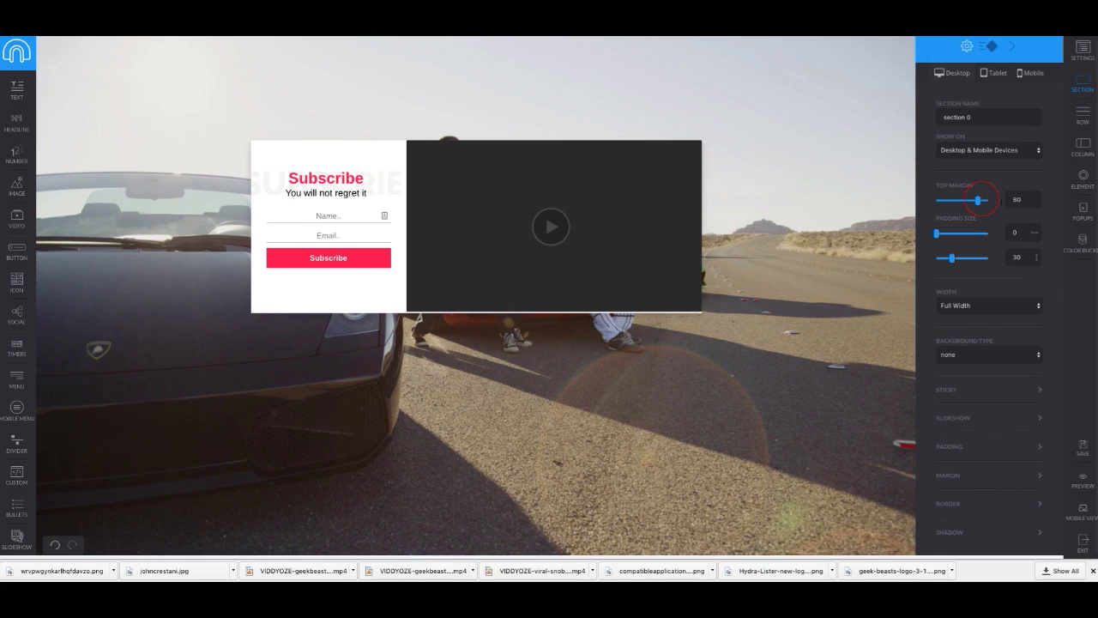
left_click_drag(983, 202, 1000, 208)
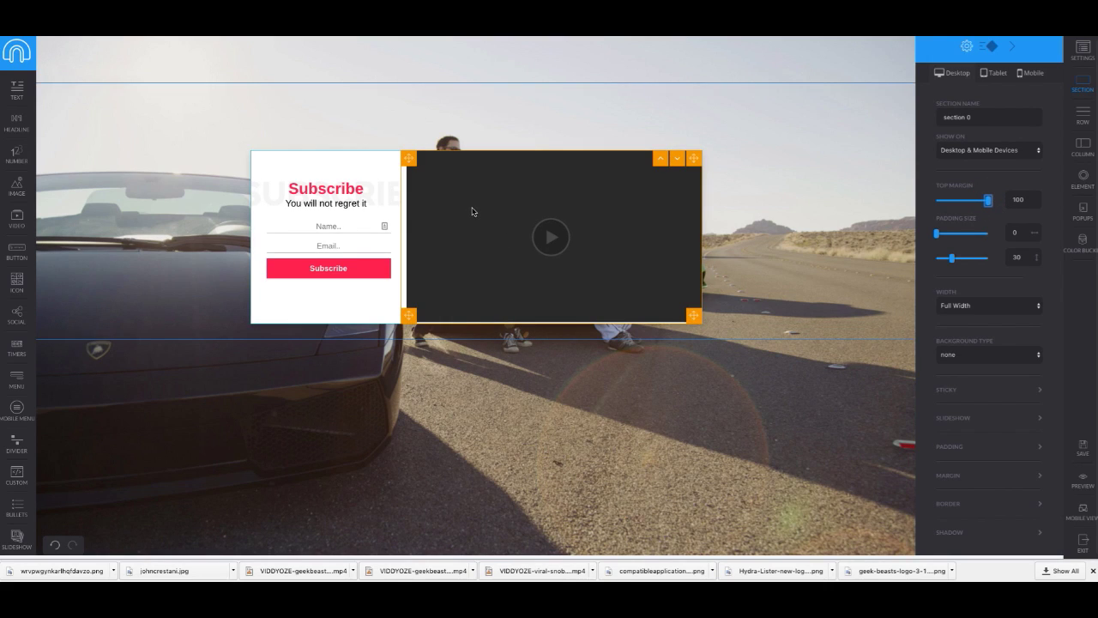
left_click(1021, 304)
left_click(1014, 315)
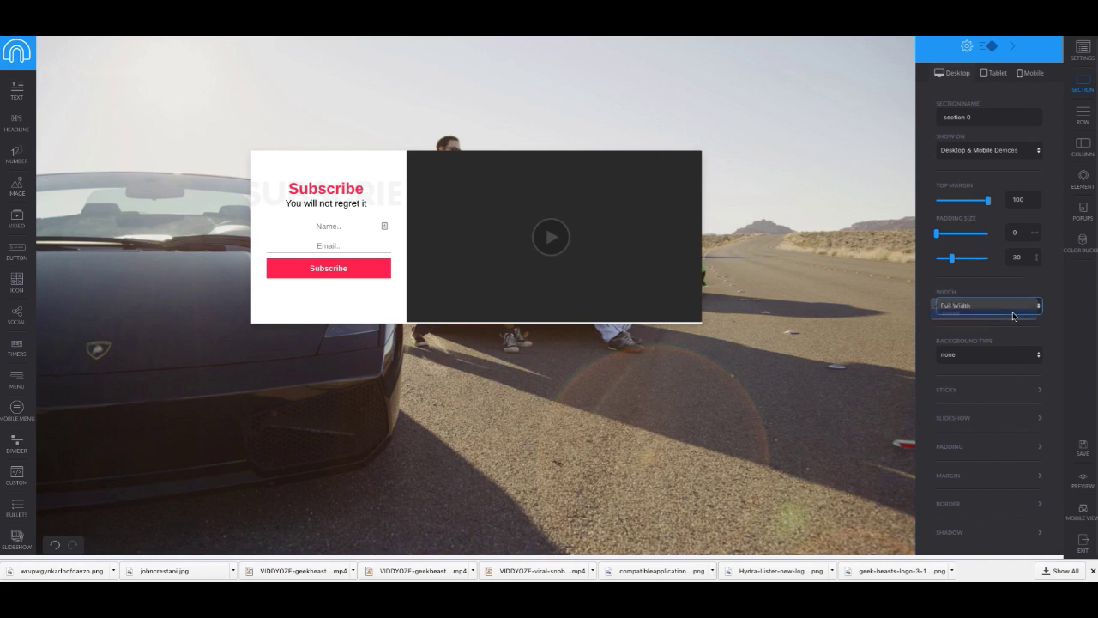
left_click(1016, 309)
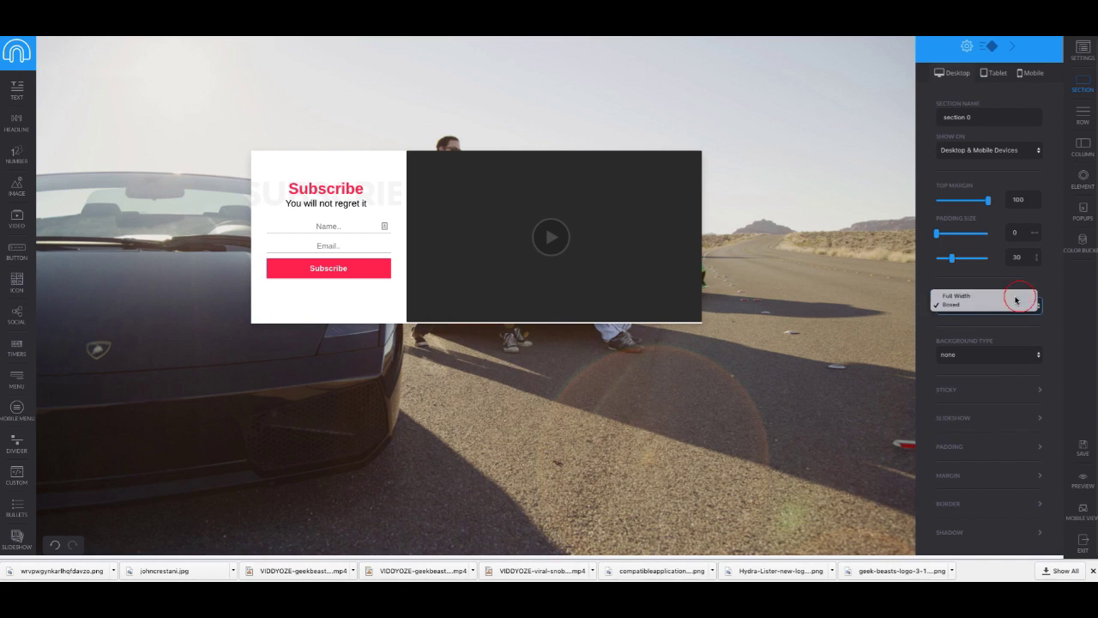
left_click(1012, 292)
left_click(533, 201)
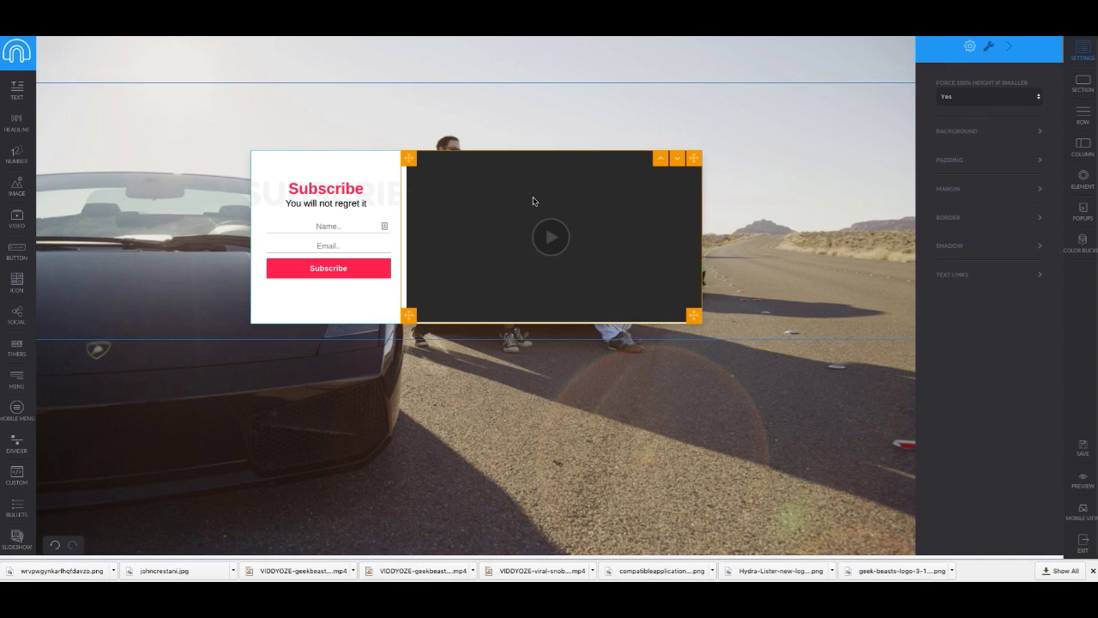
left_click(418, 169)
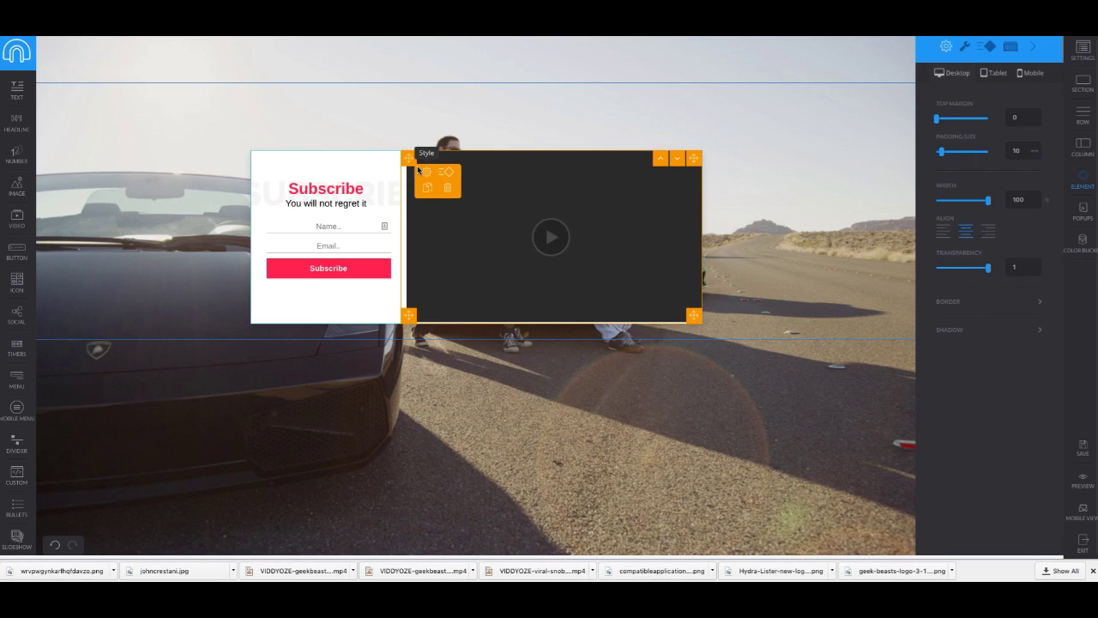
Step: Paste the youtu.be training video link into the video element's YouTube URL field
left_click(433, 182)
left_click(966, 48)
left_click(979, 129)
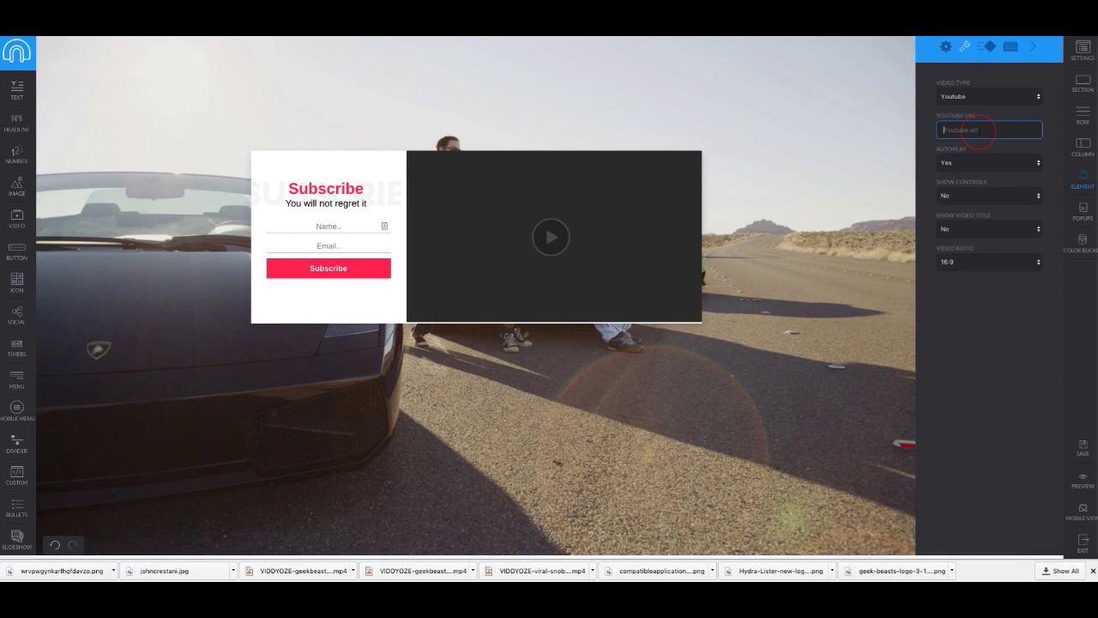
key("ctrl+Tab")
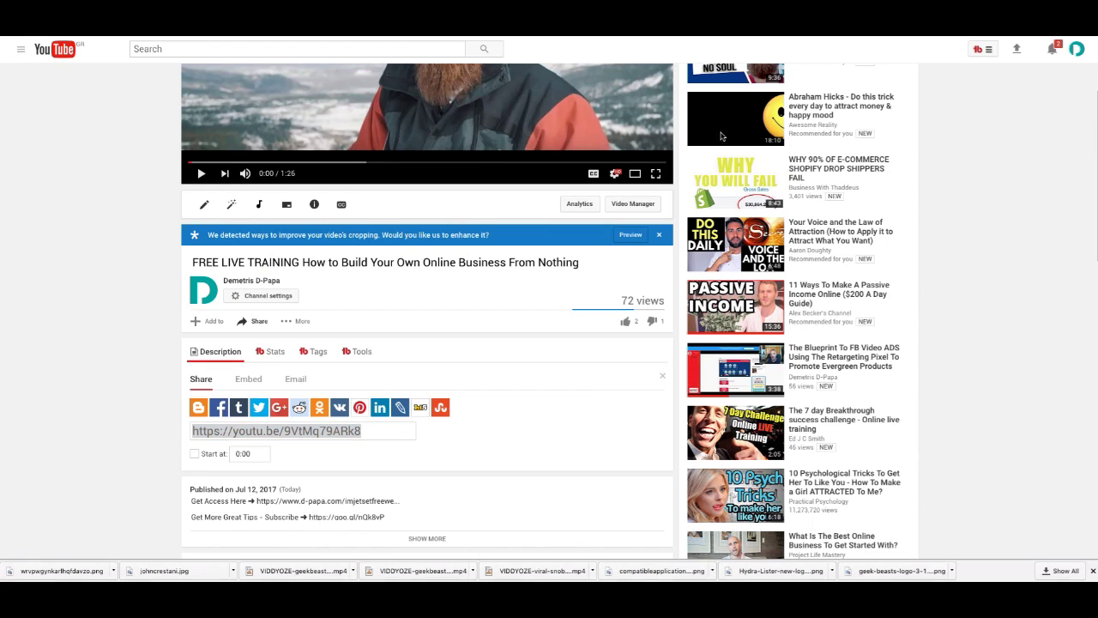
scroll(243, 139, "up", 2)
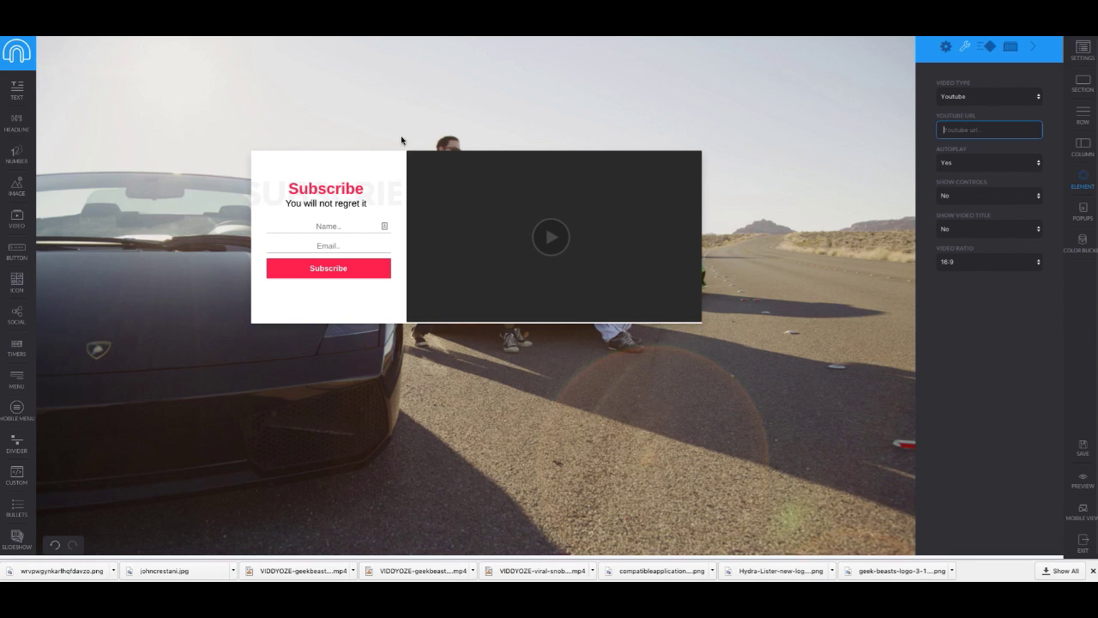
type("https://youtu.be/9VtMq79ARk8")
Step: Set the video's Autoplay to No, save the page, and preview it
left_click(980, 163)
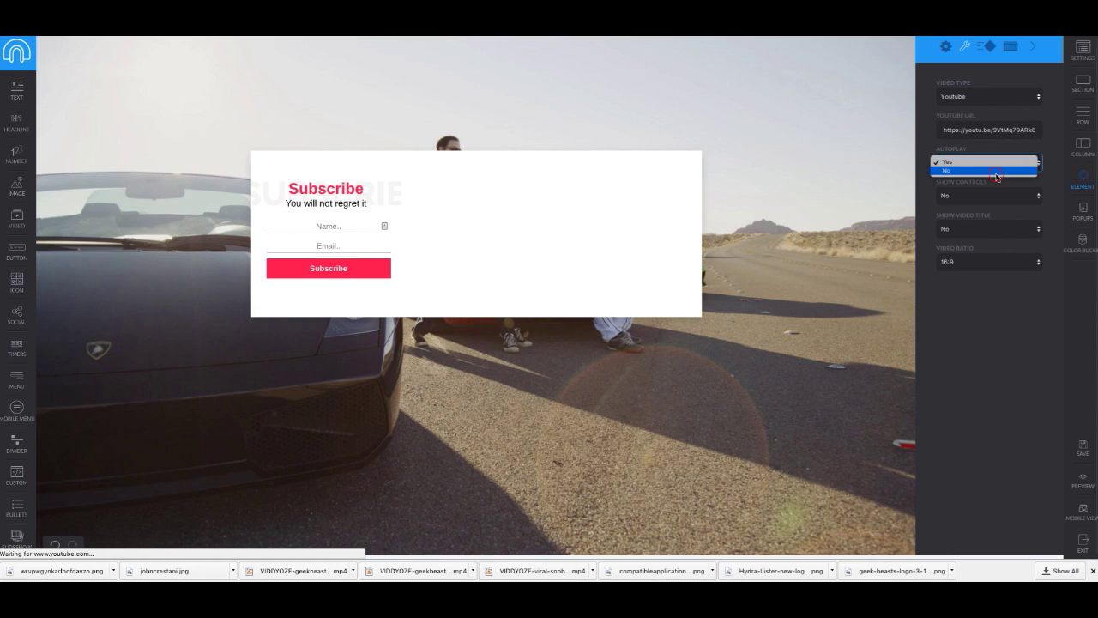
left_click(996, 170)
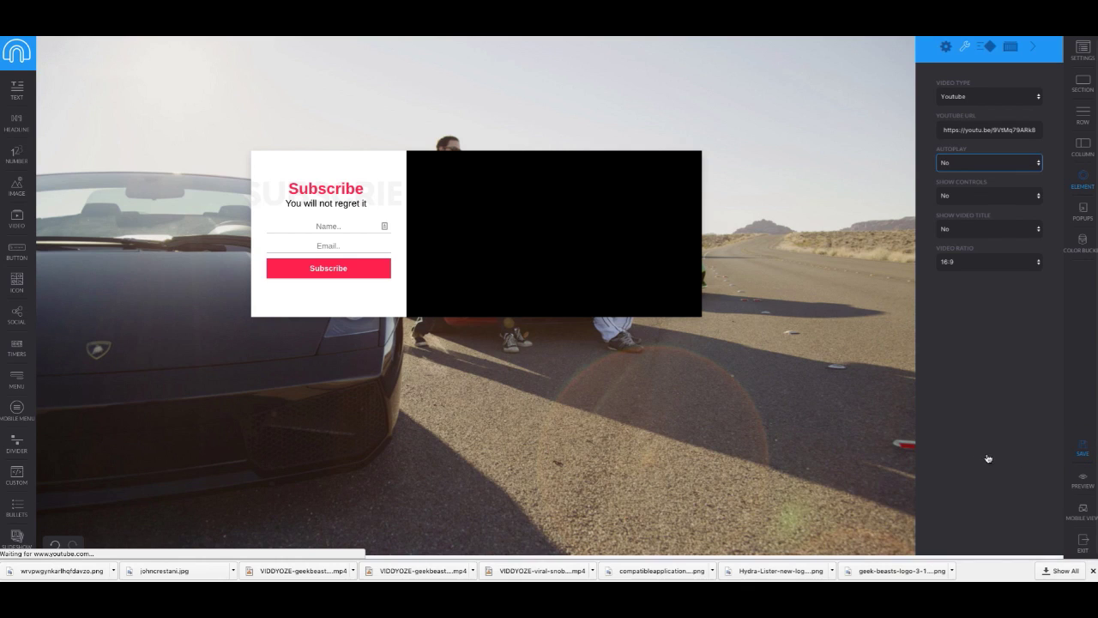
left_click(1079, 451)
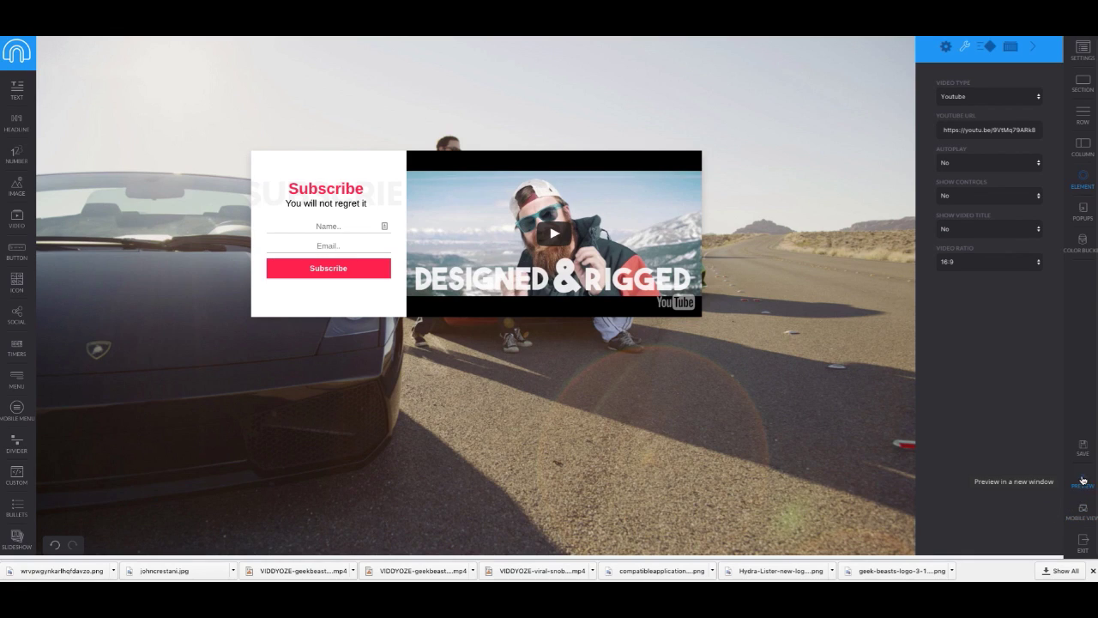
left_click(1081, 480)
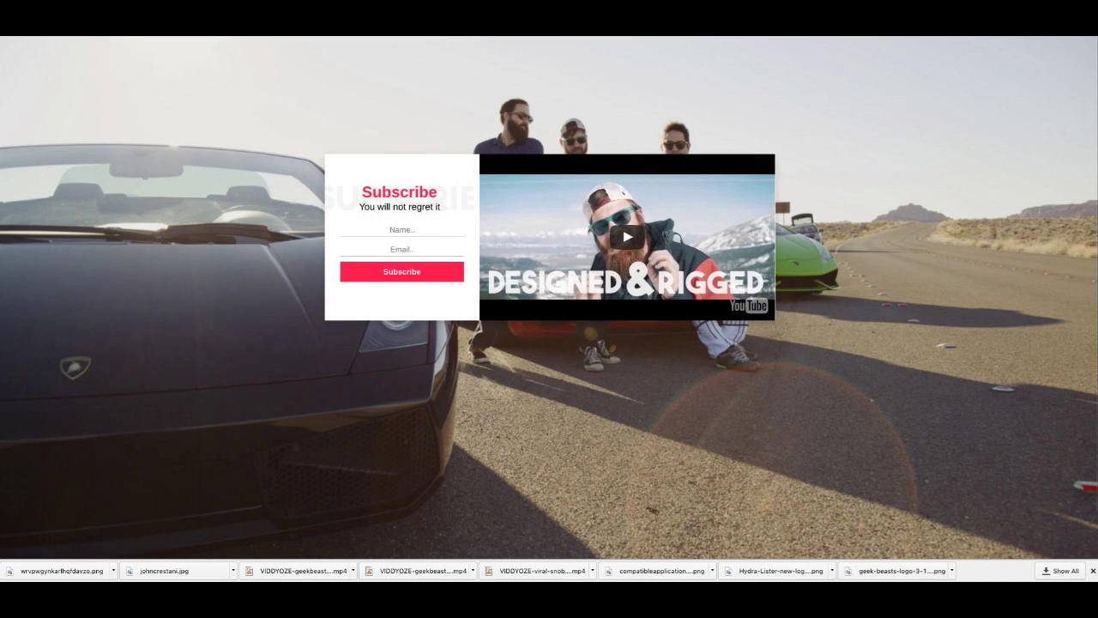
Step: Close the preview, then copy the FREE LIVE TRAINING headline from the existing webinar page
key("ctrl+w")
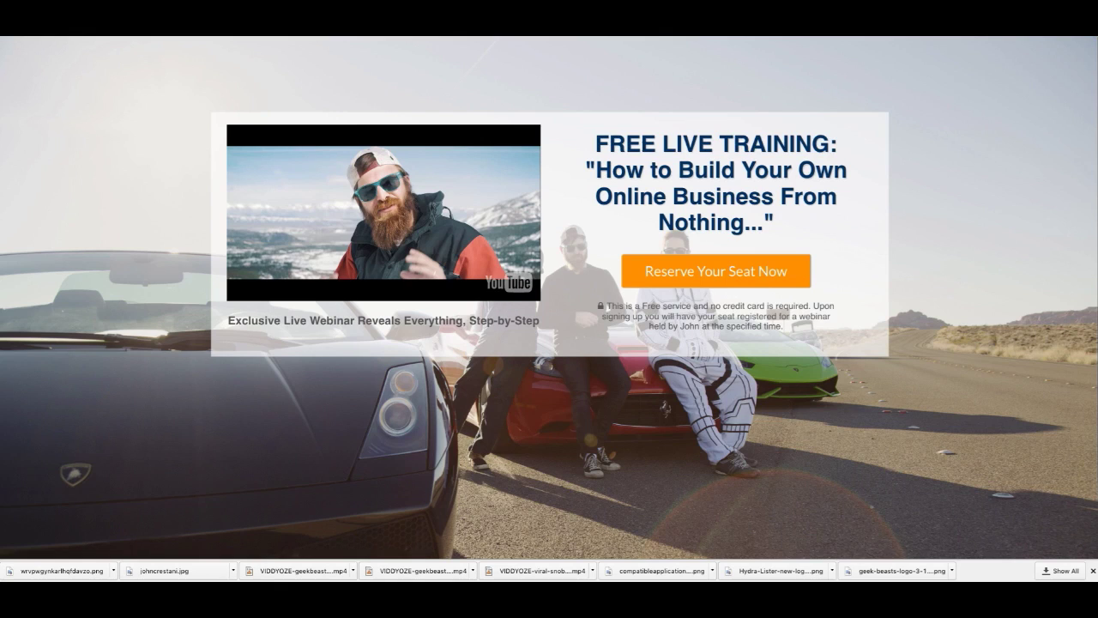
left_click(591, 131)
left_click_drag(591, 132, 857, 240)
right_click(748, 206)
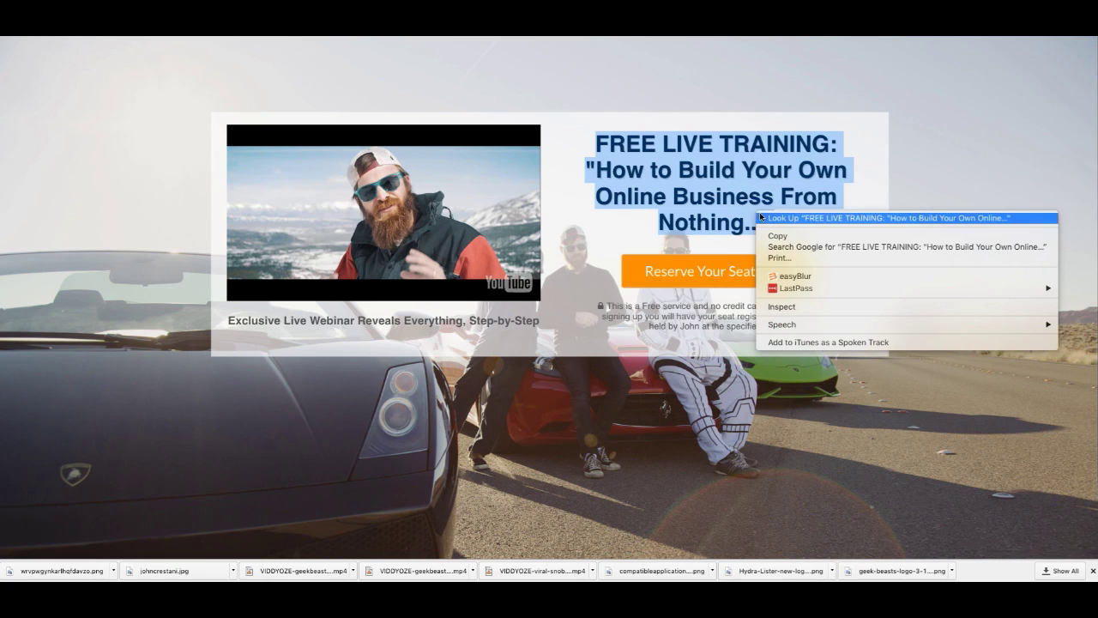
left_click(785, 234)
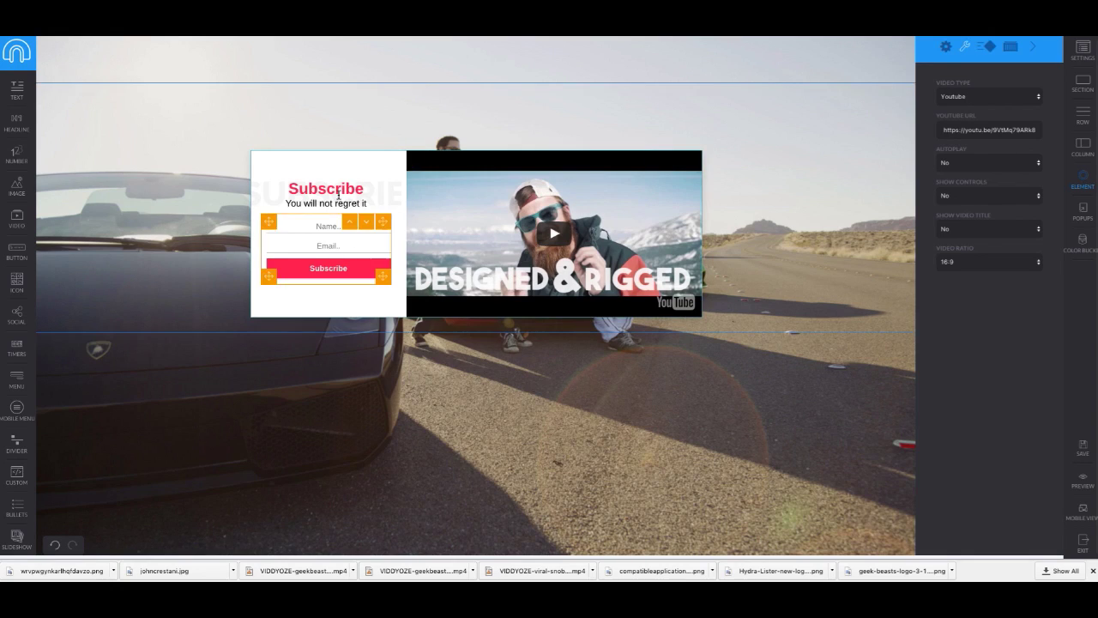
Step: Replace the Subscribe heading with FREE LIVE TRAINING
left_click(289, 189)
key("ctrl+v")
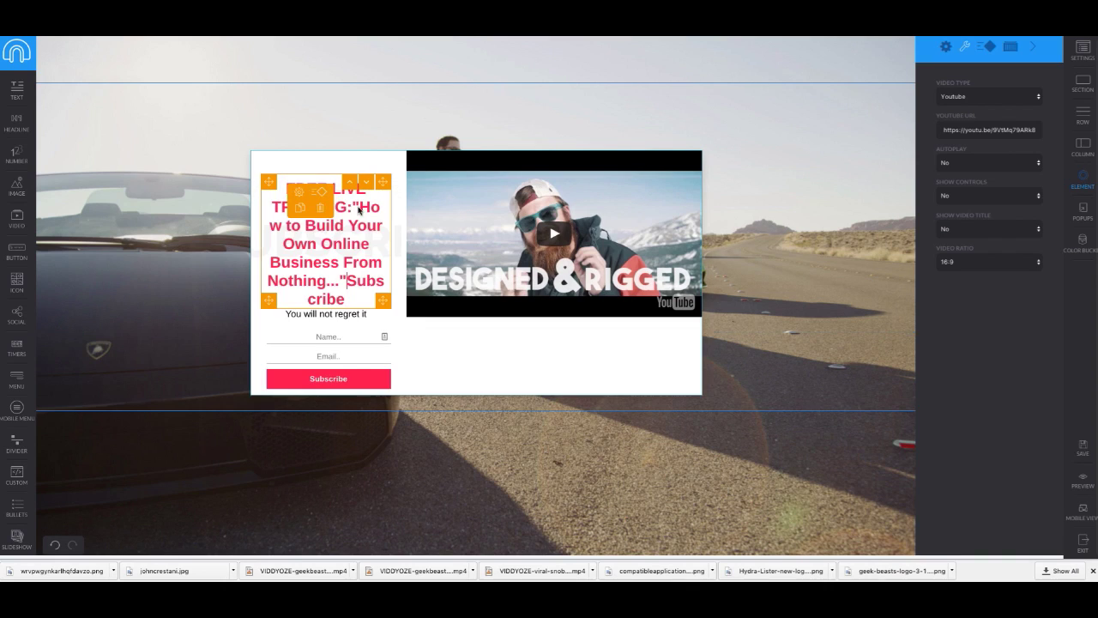
left_click_drag(353, 207, 392, 290)
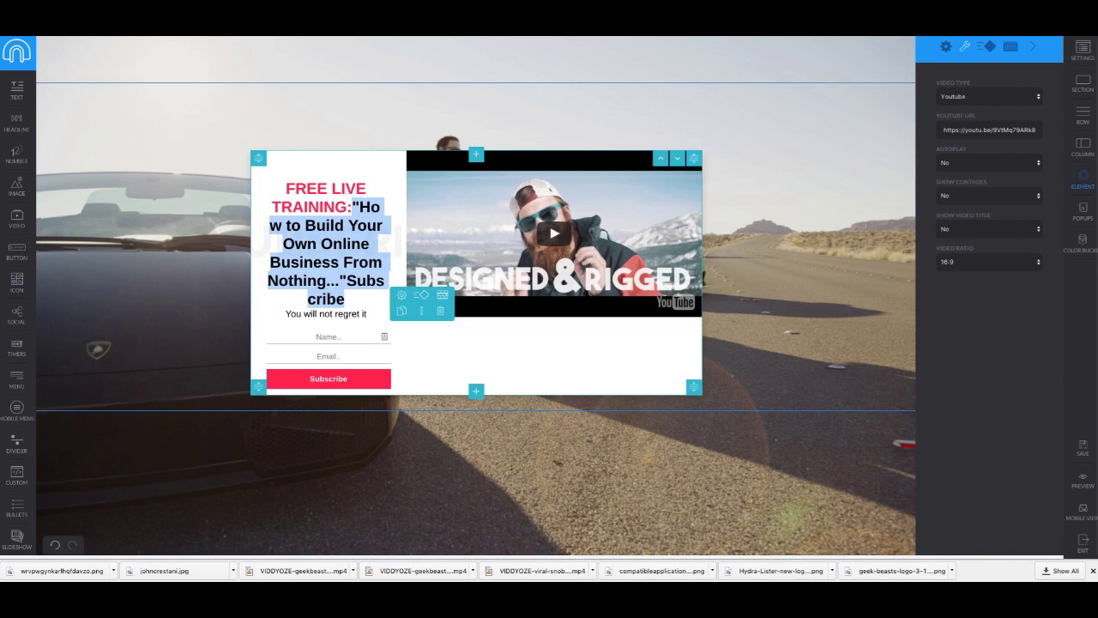
key("BackSpace")
key("BackSpace")
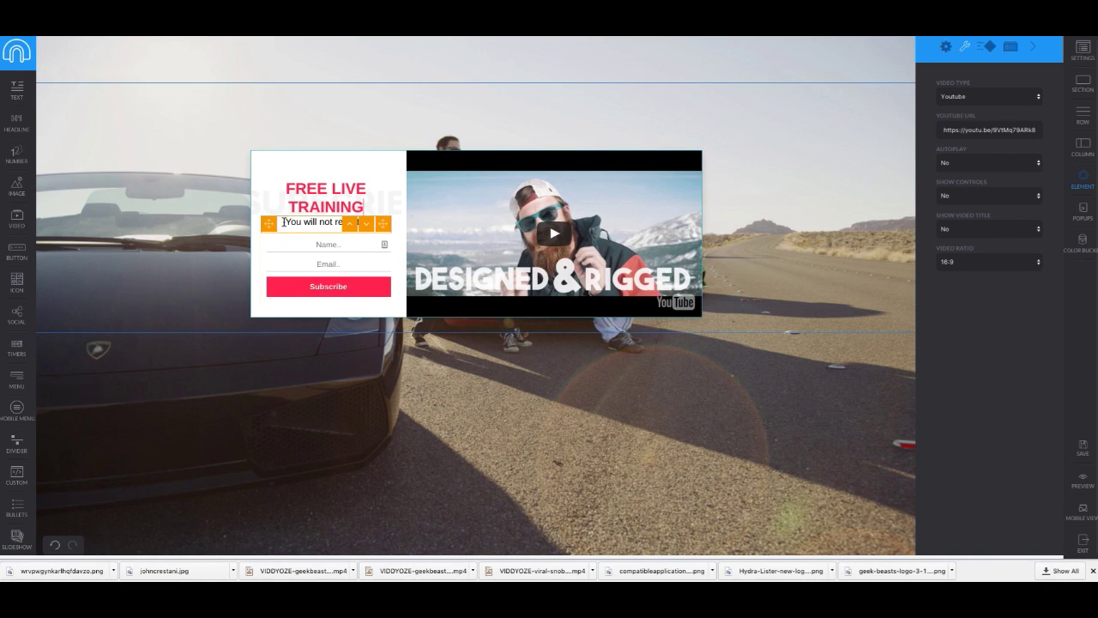
Step: Replace the 'You will not regret it' tagline with the How to Build Your Own Online Business title
left_click_drag(285, 221, 428, 226)
key("ctrl+v")
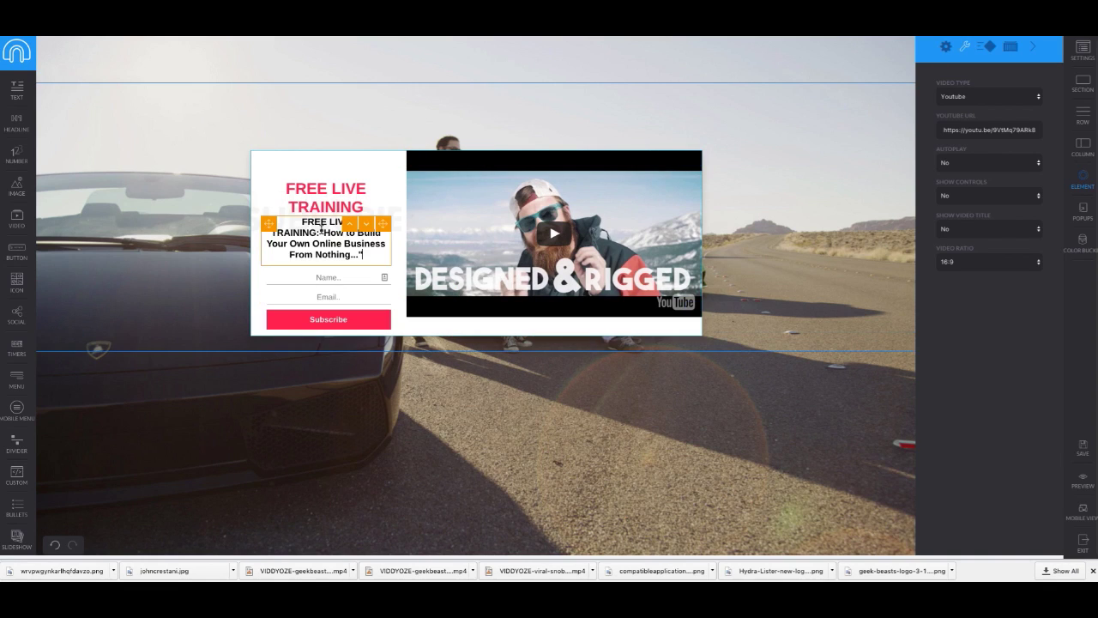
left_click_drag(302, 222, 320, 233)
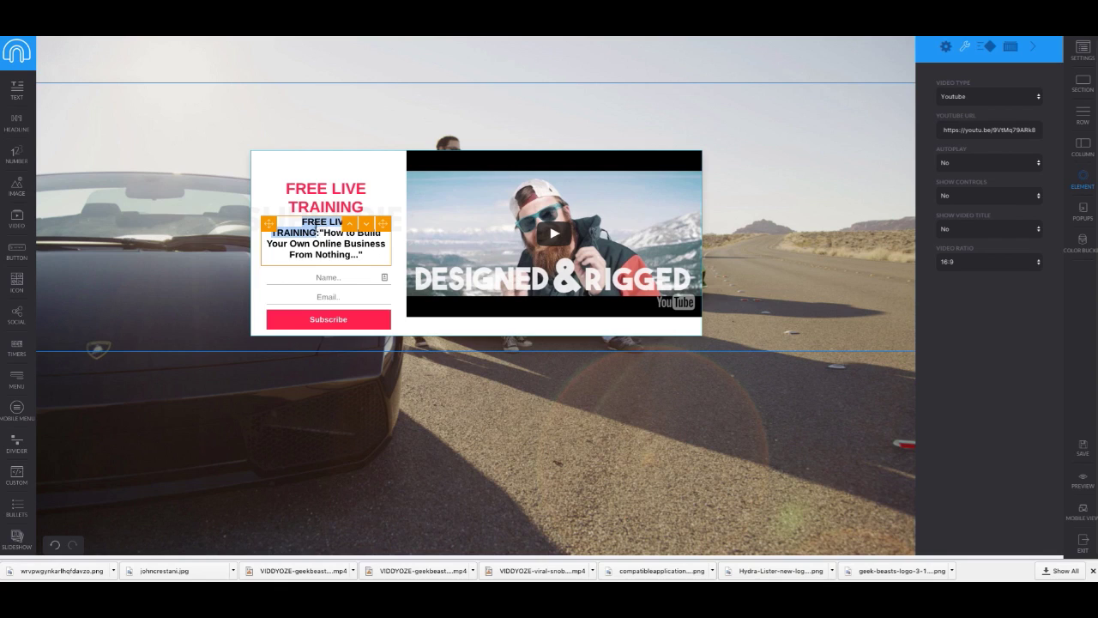
key("BackSpace")
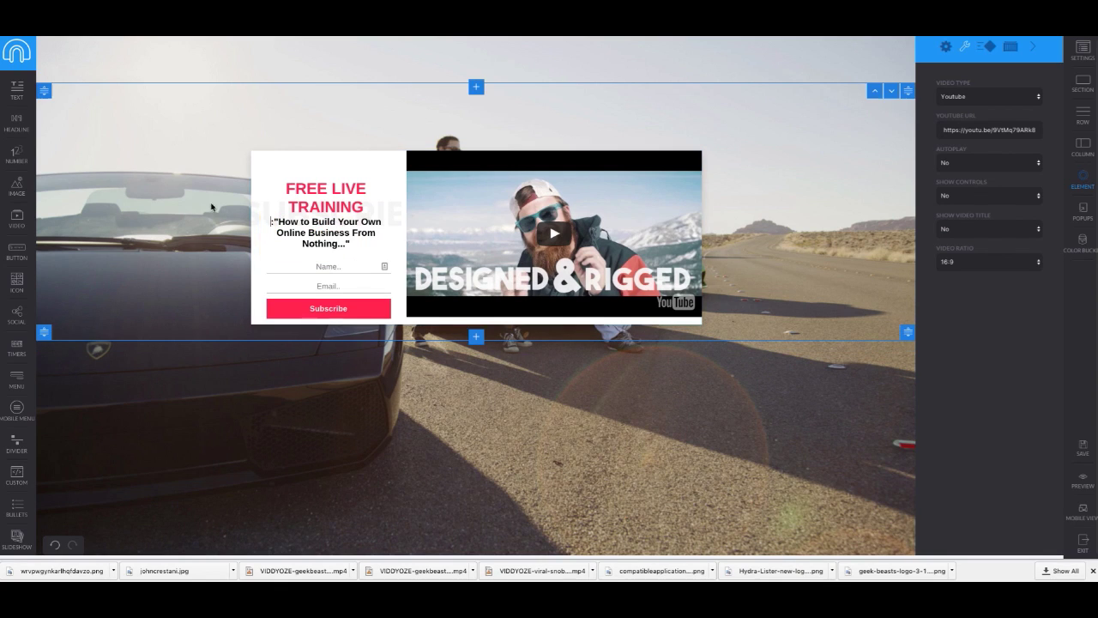
mouse_move(278, 227)
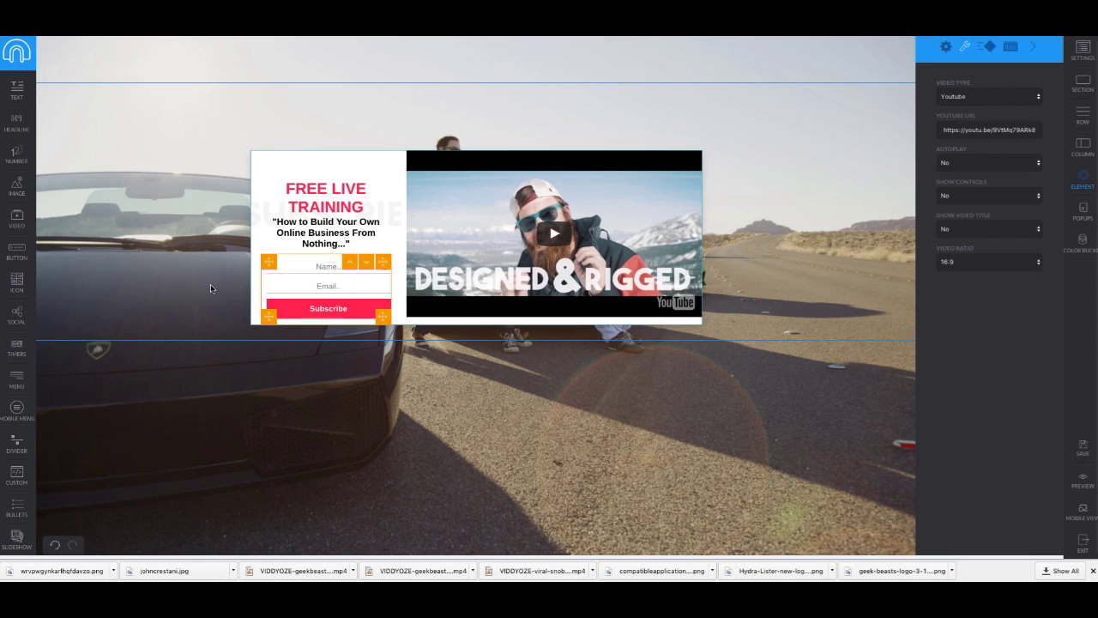
scroll(349, 431, "down", 1)
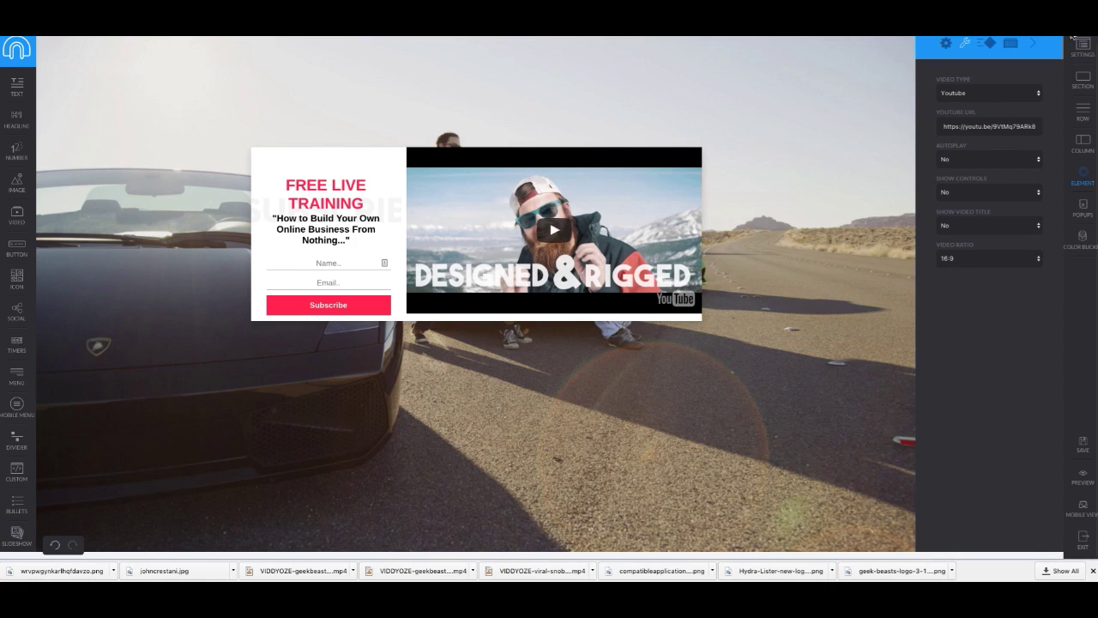
Step: Add the 'Exclusive Live Webinar Reveals Everything, Step-by-Step' heading and move it below the video
key("ctrl+z")
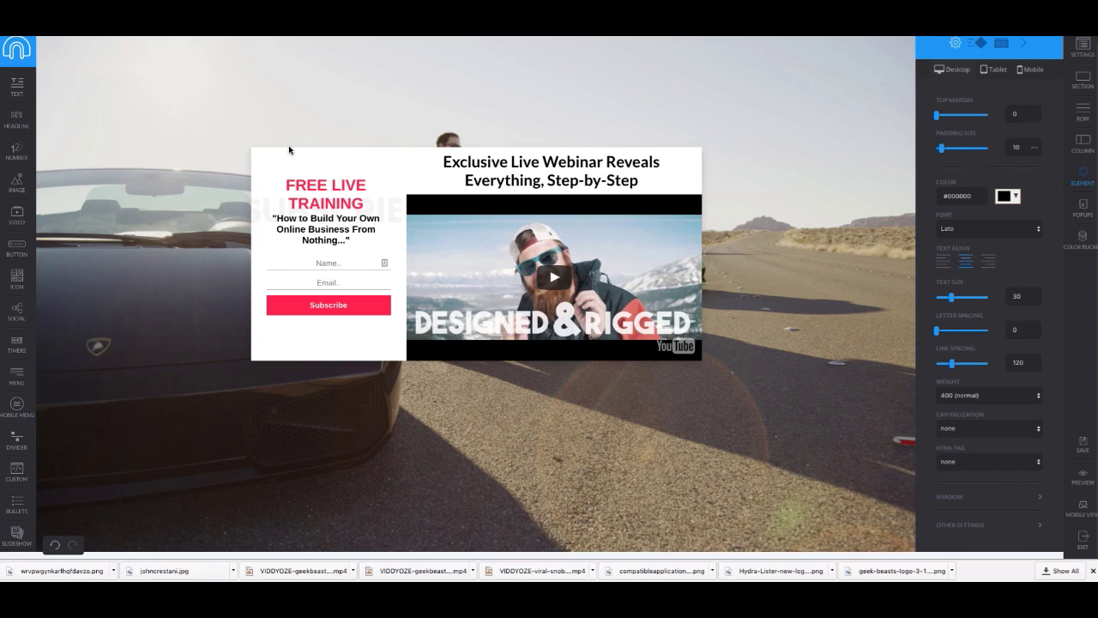
left_click(415, 159)
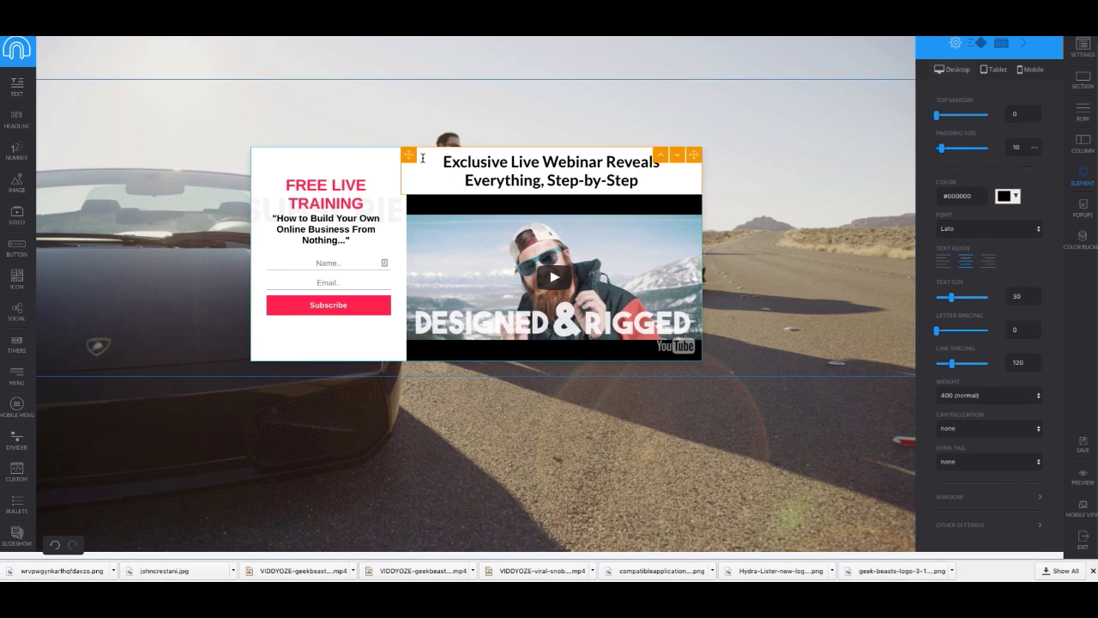
left_click(675, 156)
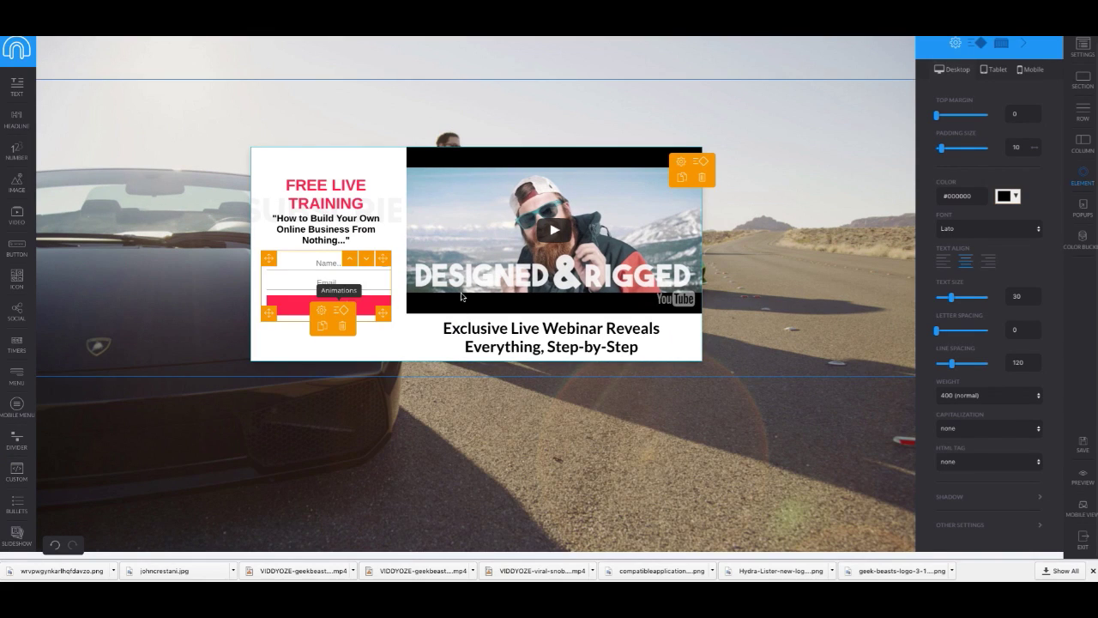
Step: Relabel the Subscribe button 'Reserve Your Seat' and copy the webinar page's free-service disclaimer
key("BackSpace")
key("BackSpace")
key("BackSpace")
key("BackSpace")
key("BackSpace")
key("BackSpace")
key("BackSpace")
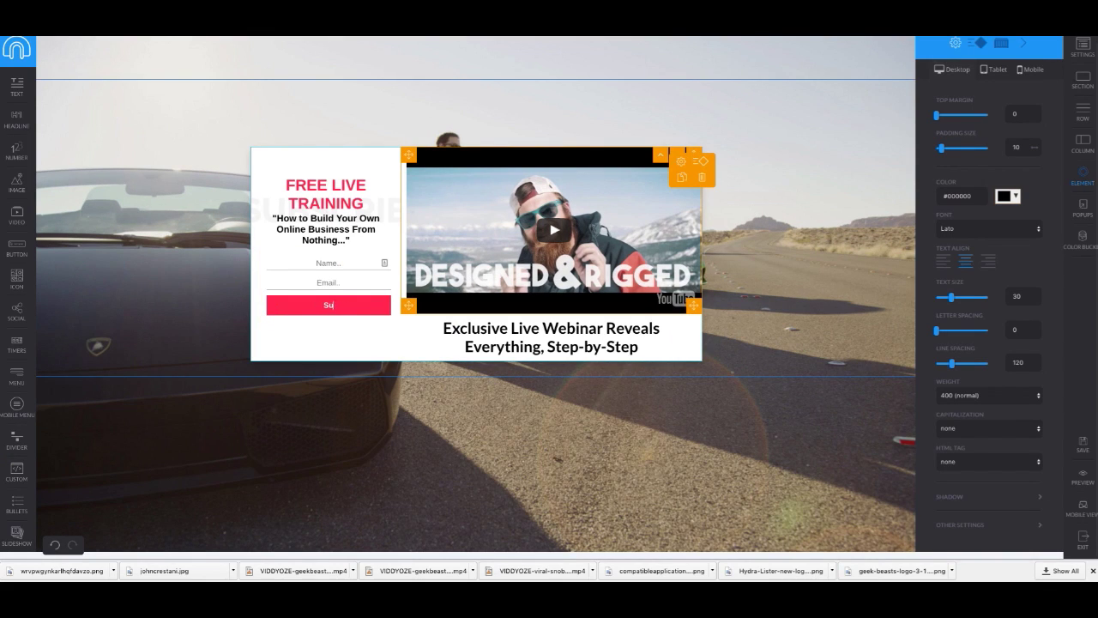
type("Reserve Your Seat")
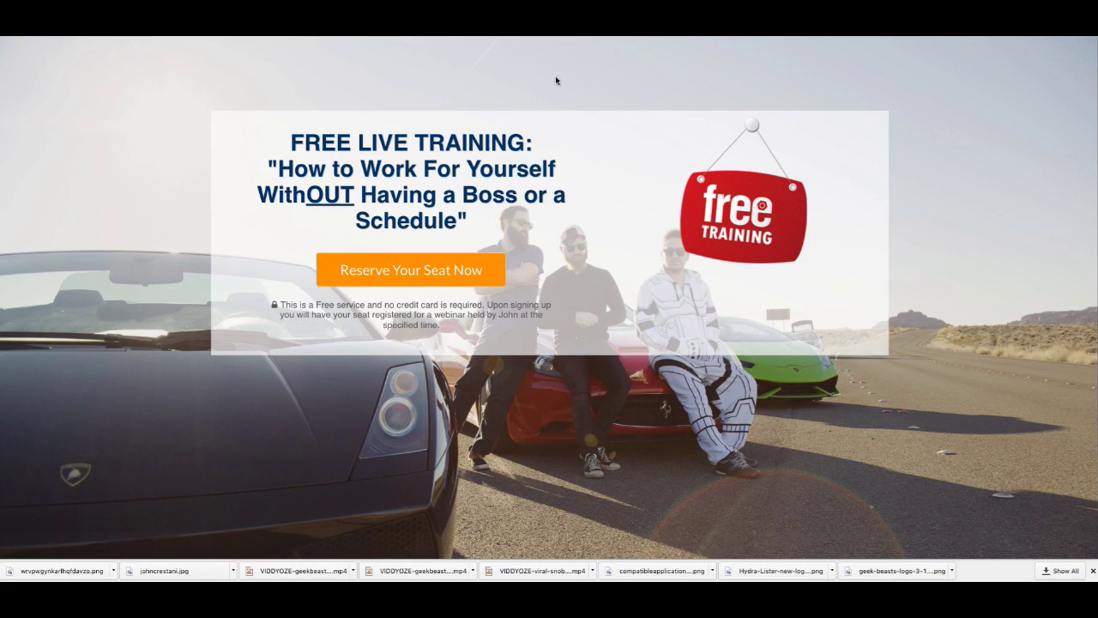
left_click_drag(258, 303, 451, 344)
right_click(404, 314)
left_click(444, 342)
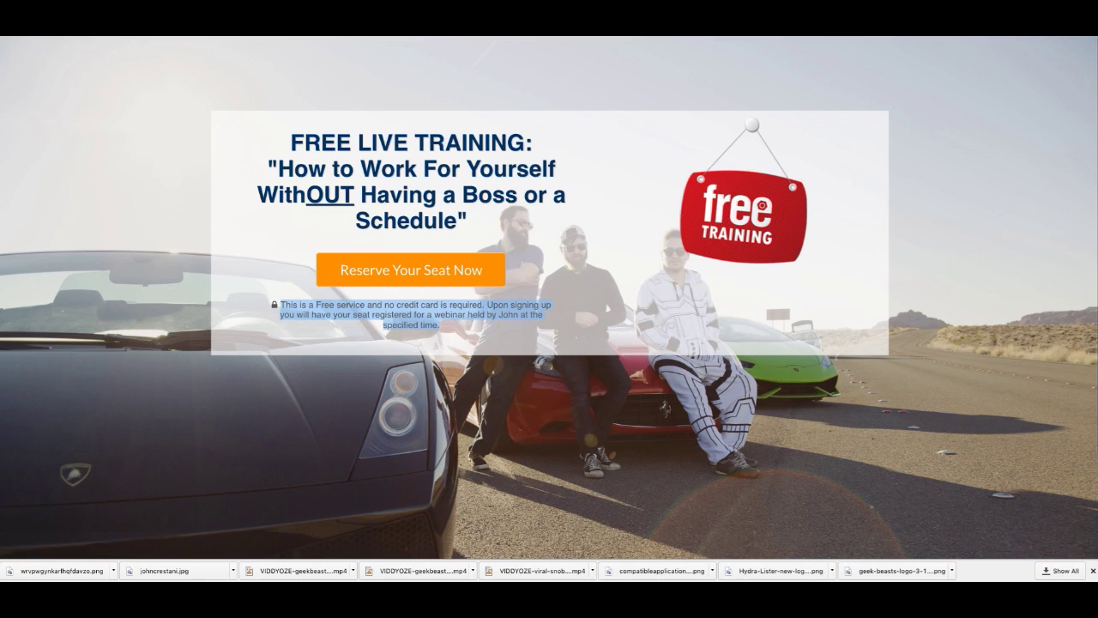
key("ctrl+Tab")
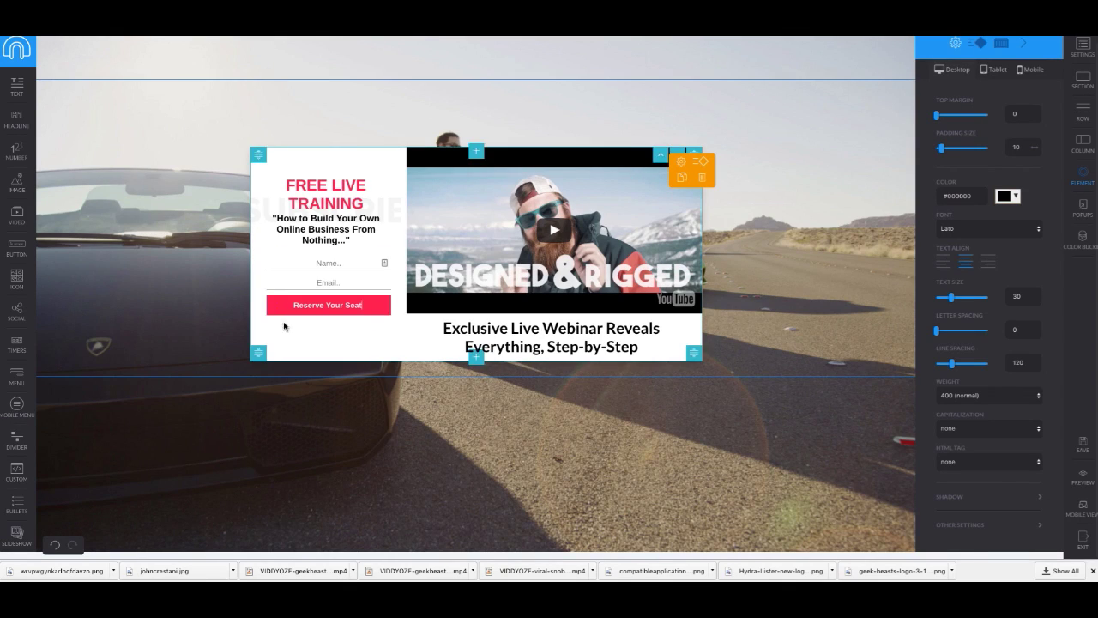
Step: Add a text block below the Reserve Your Seat button containing the pasted disclaimer
left_click_drag(15, 89, 318, 334)
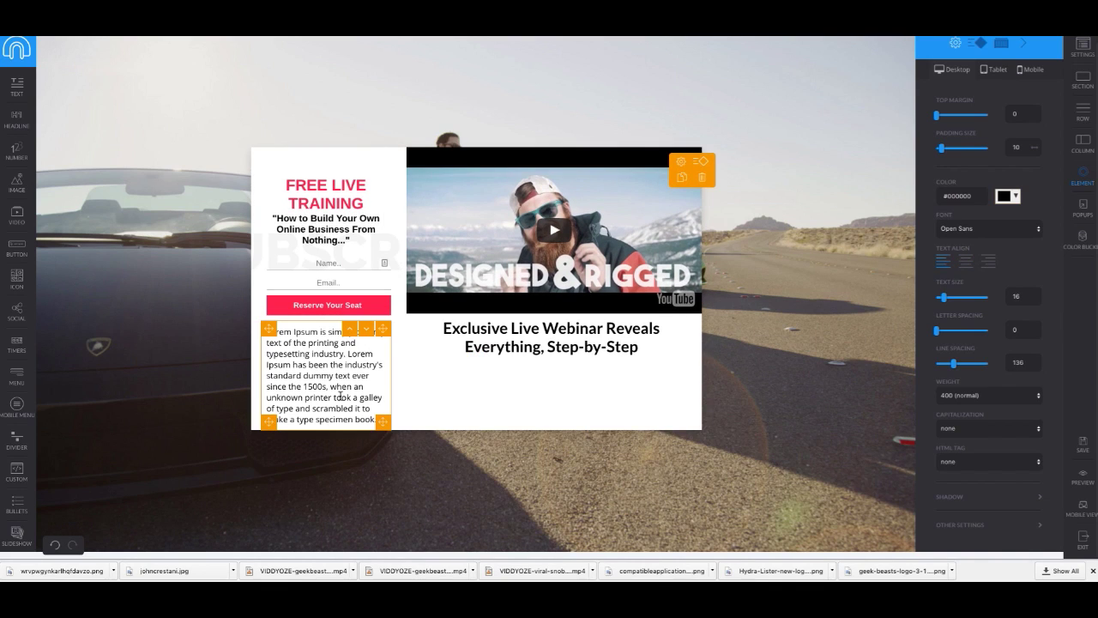
left_click_drag(360, 418, 166, 314)
key("BackSpace")
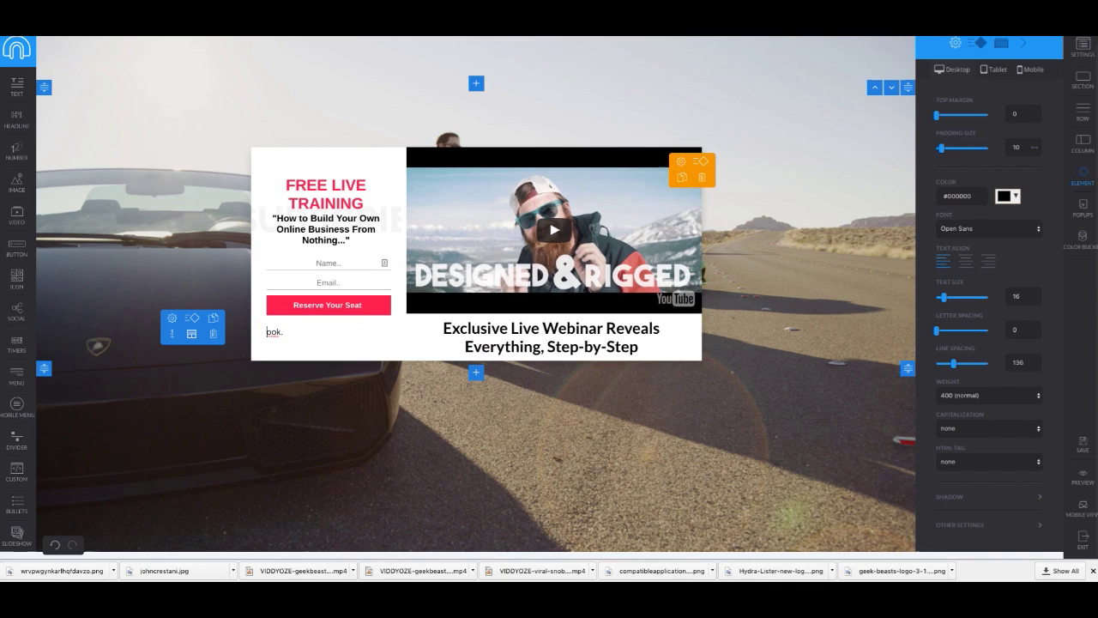
key("BackSpace")
key("BackSpace")
key("BackSpace")
key("ctrl+v")
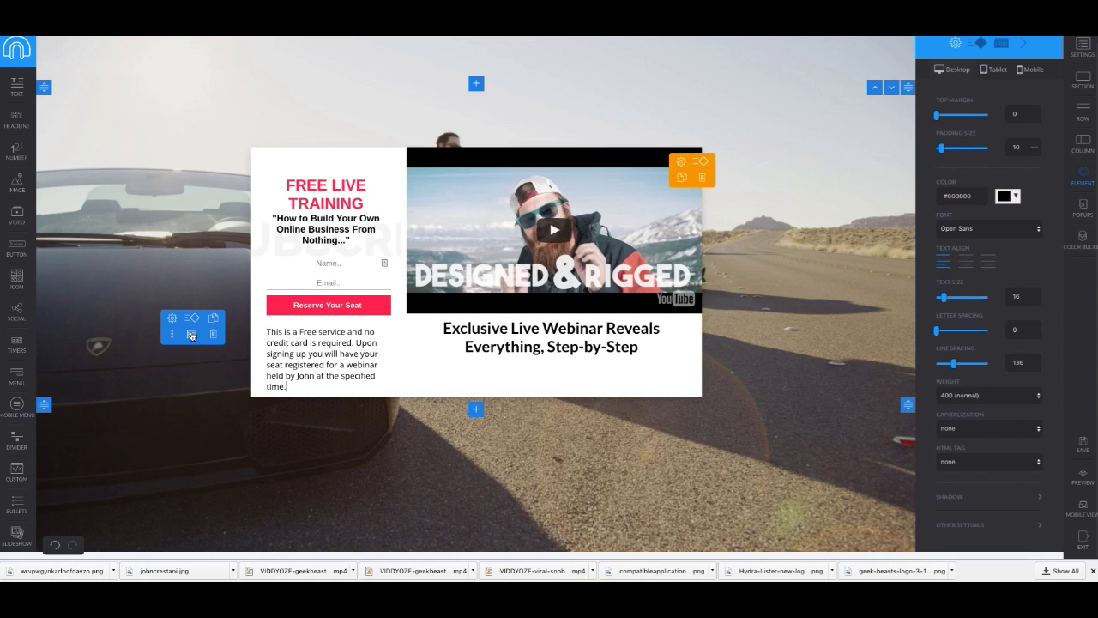
Step: Set the disclaimer's text size to 10 and centre-align it
left_click_drag(292, 384, 240, 320)
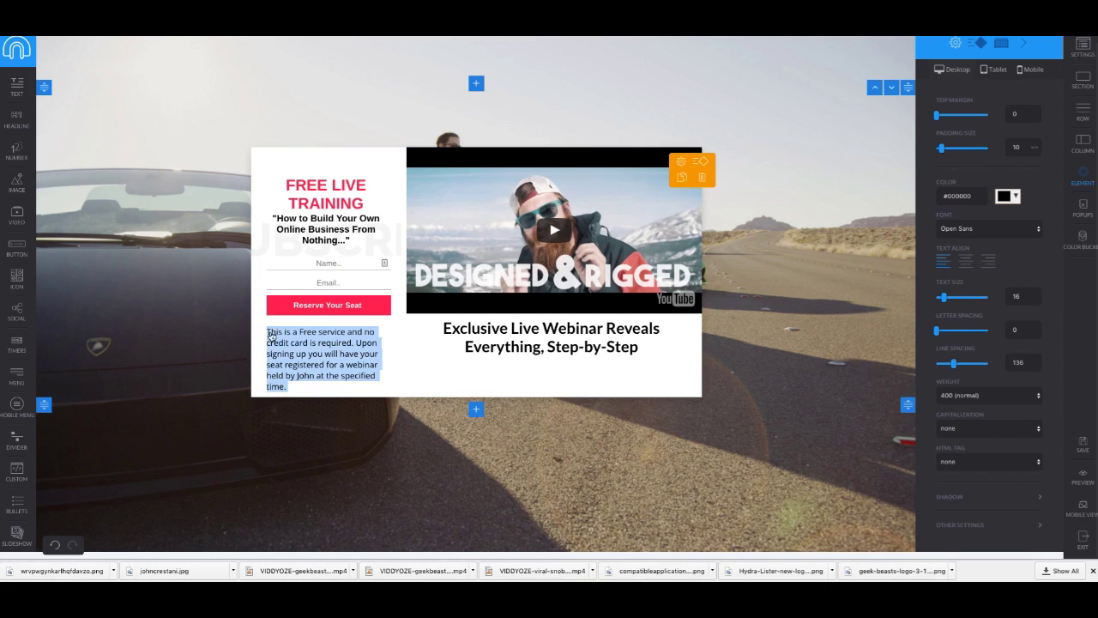
left_click(269, 332)
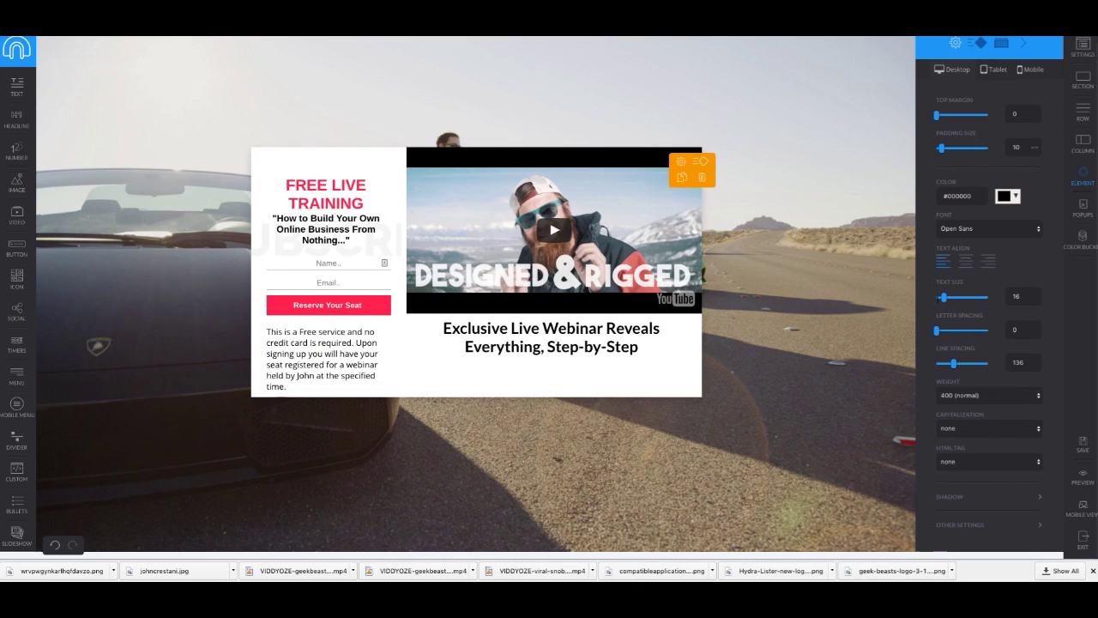
left_click_drag(944, 301, 941, 302)
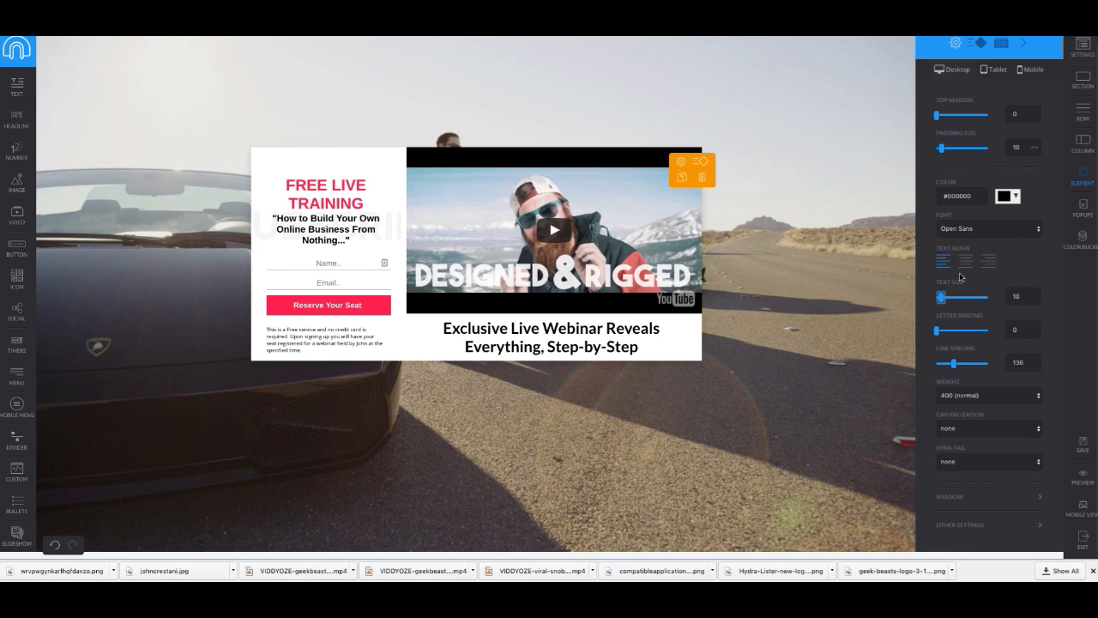
left_click(968, 267)
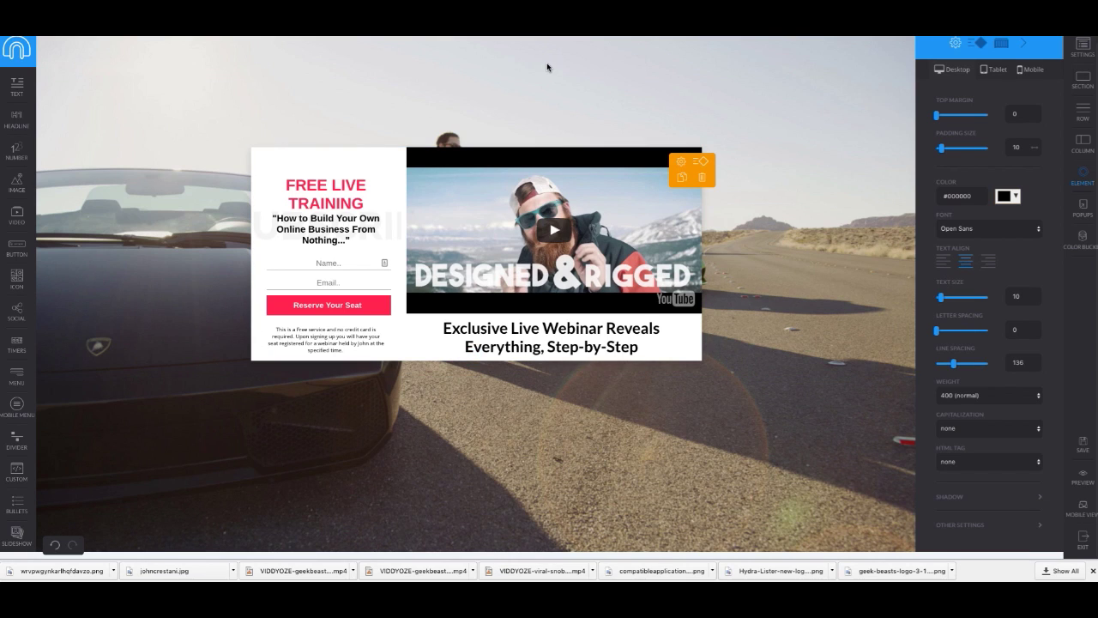
scroll(167, 171, "up", 1)
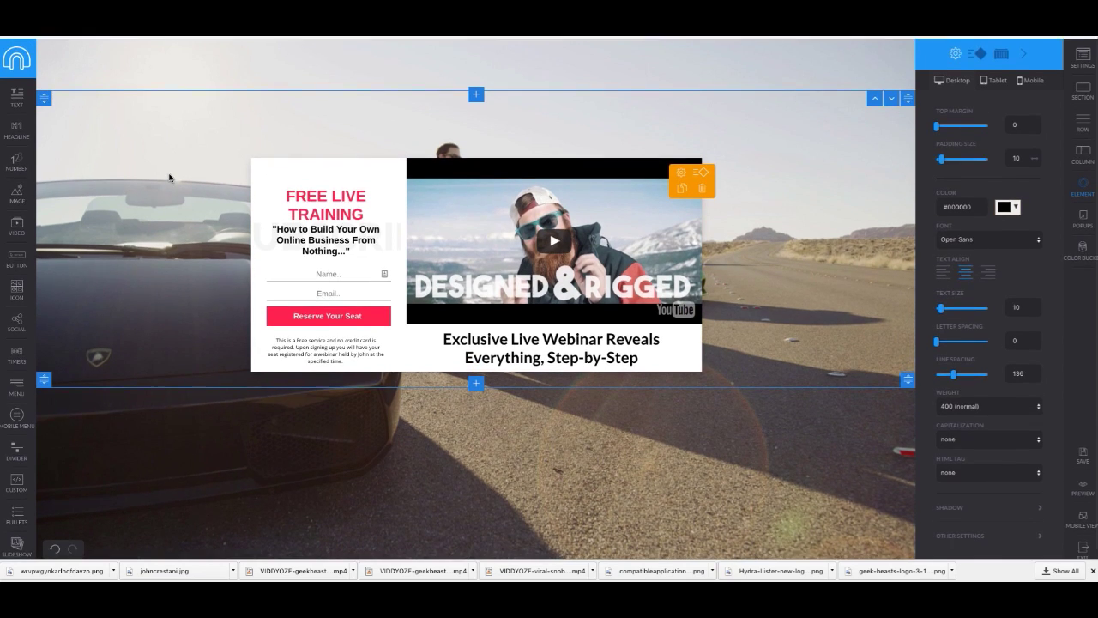
scroll(360, 343, "down", 1)
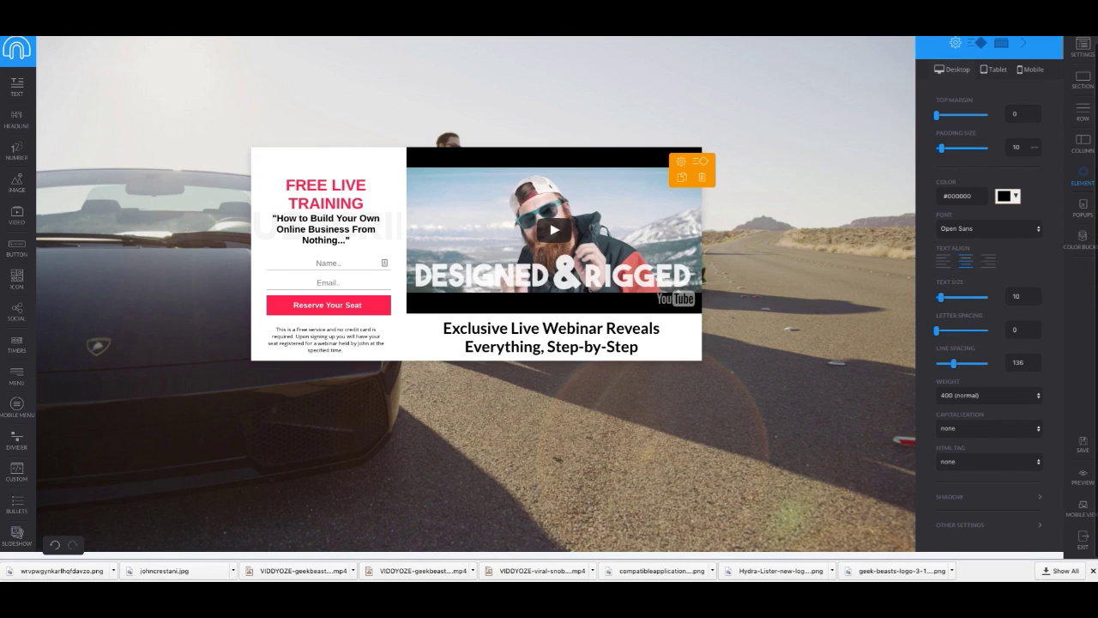
Step: Add the saved Privacy And Disclaimers section from My Sections below the hero
left_click(1082, 81)
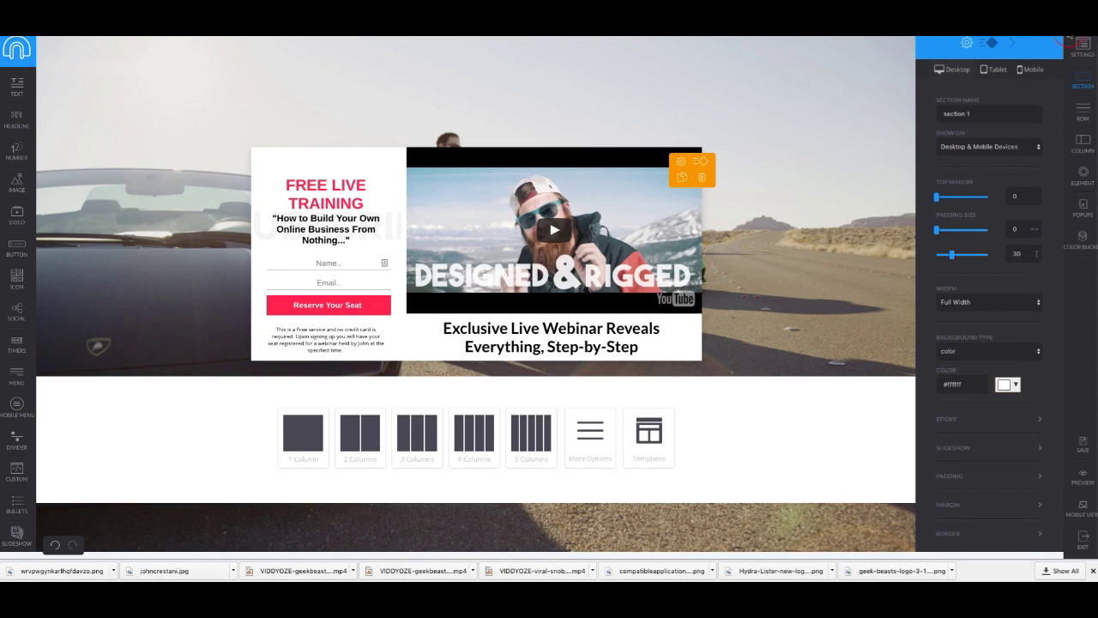
left_click(648, 436)
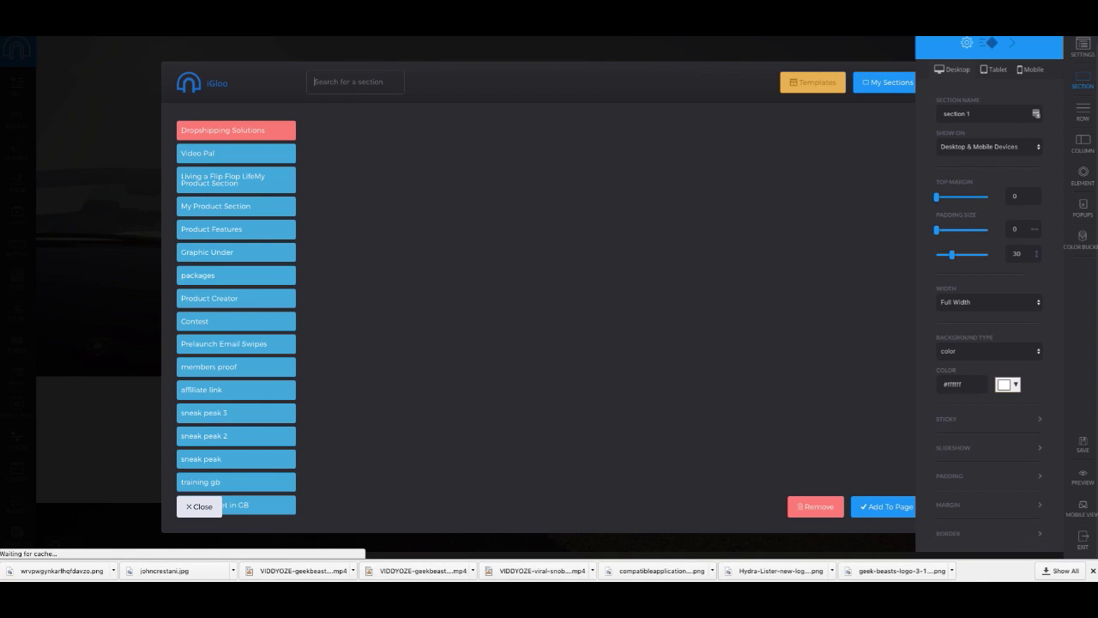
type("terms")
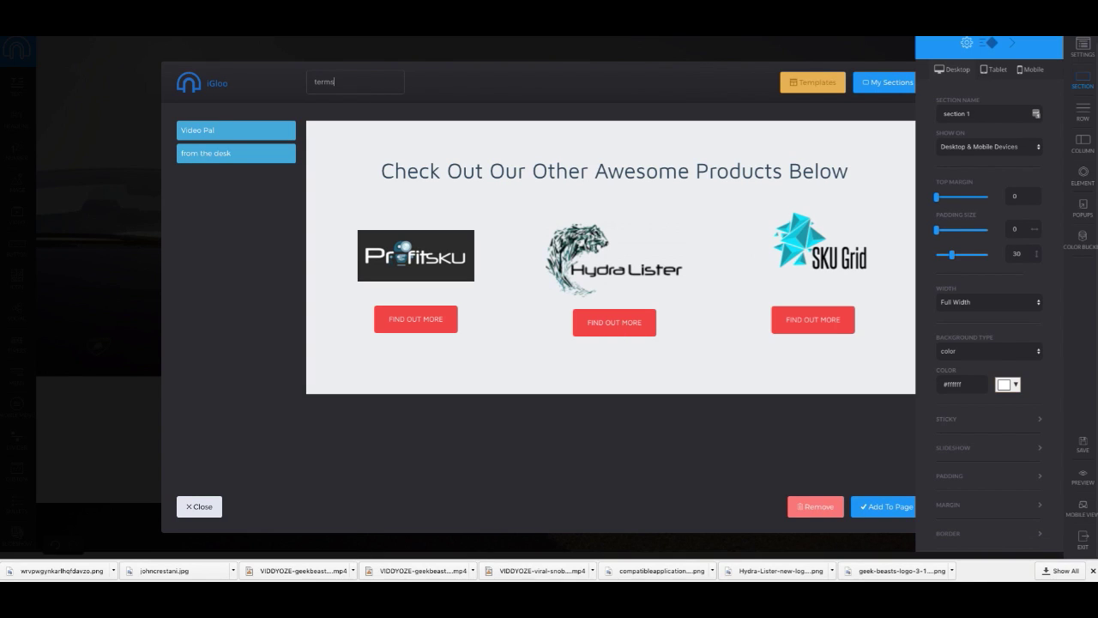
key("BackSpace")
key("BackSpace")
key("BackSpace")
key("BackSpace")
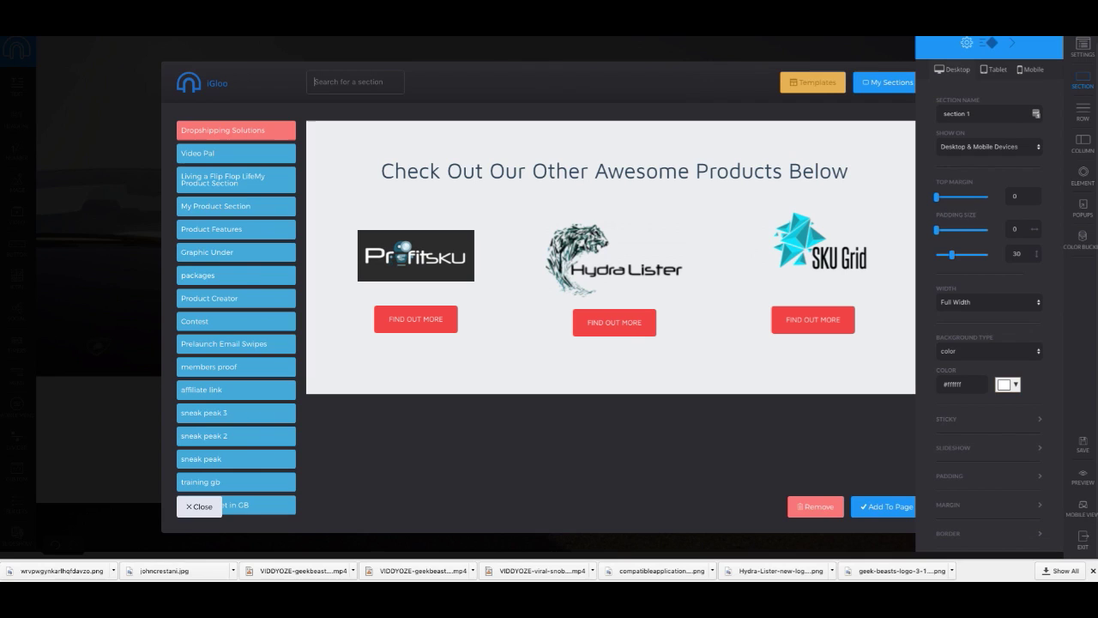
scroll(225, 288, "down", 10)
scroll(225, 288, "down", 5)
left_click(250, 457)
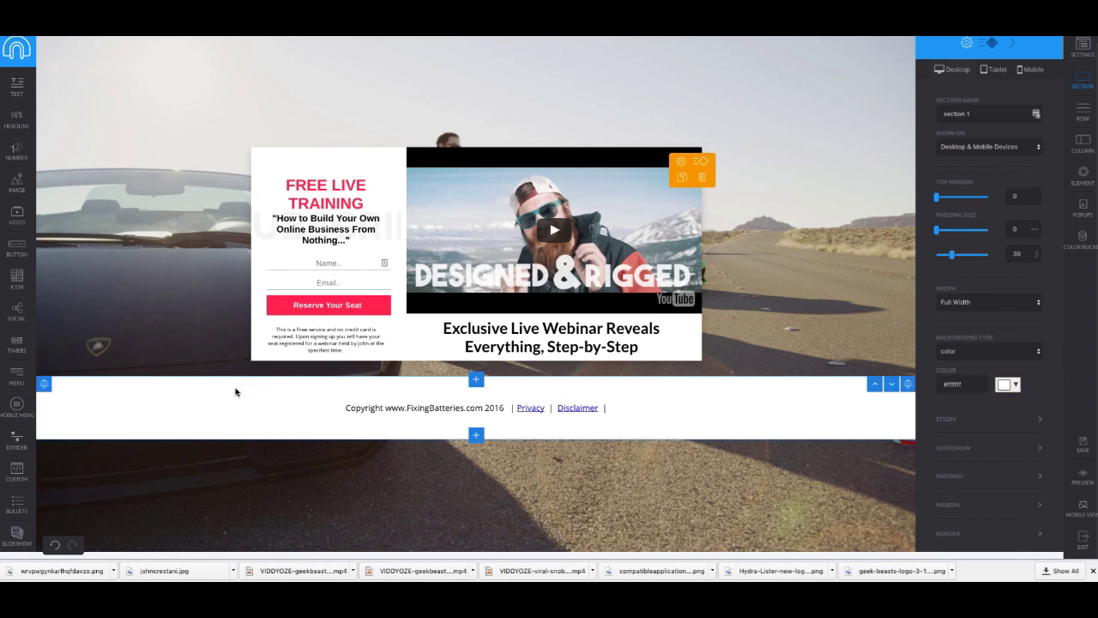
Step: Bring up the new footer section's style settings
mouse_move(45, 385)
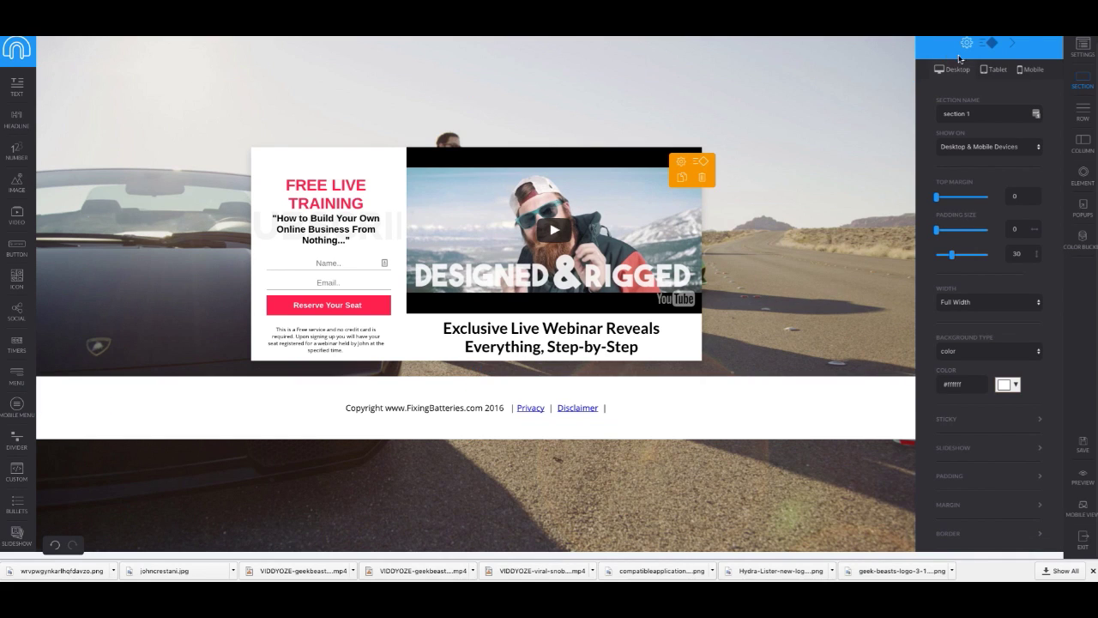
left_click(989, 43)
left_click(1013, 45)
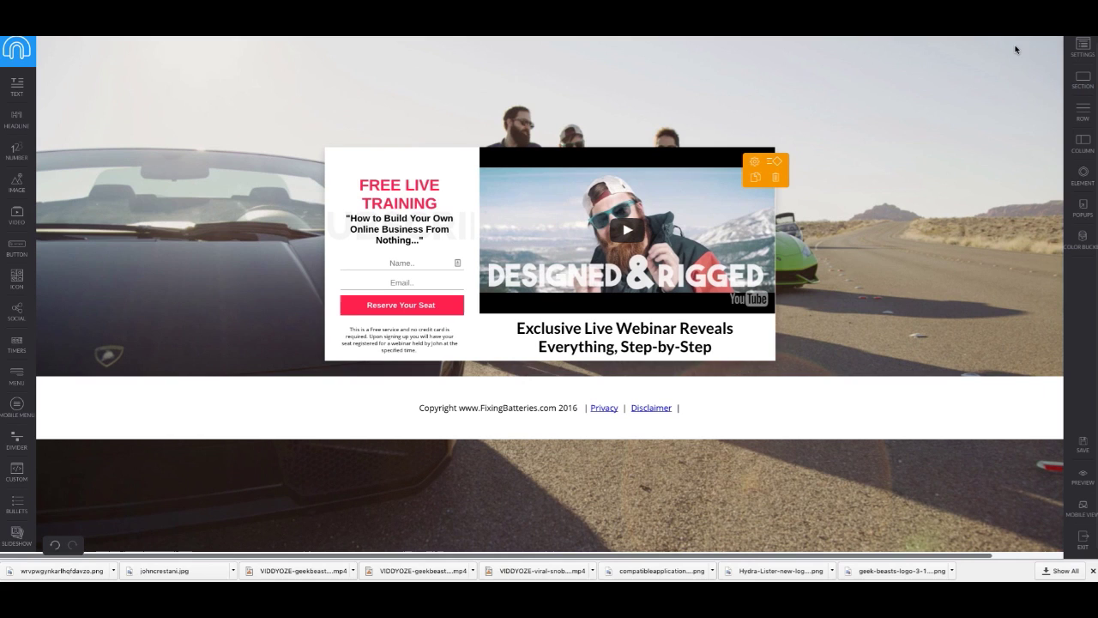
left_click(45, 384)
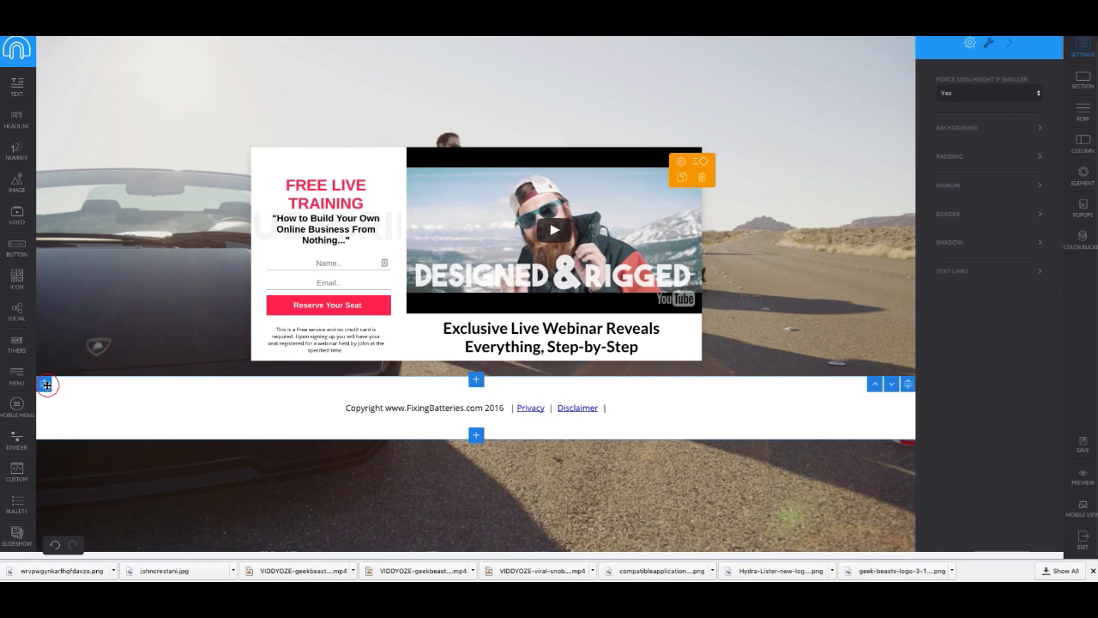
left_click(44, 384)
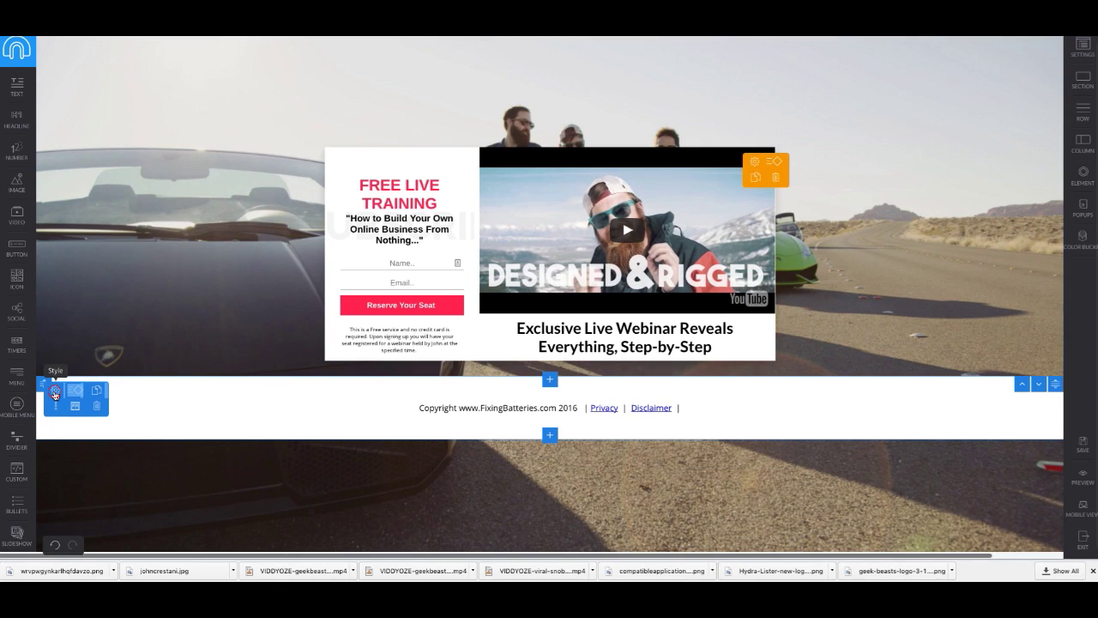
left_click(50, 389)
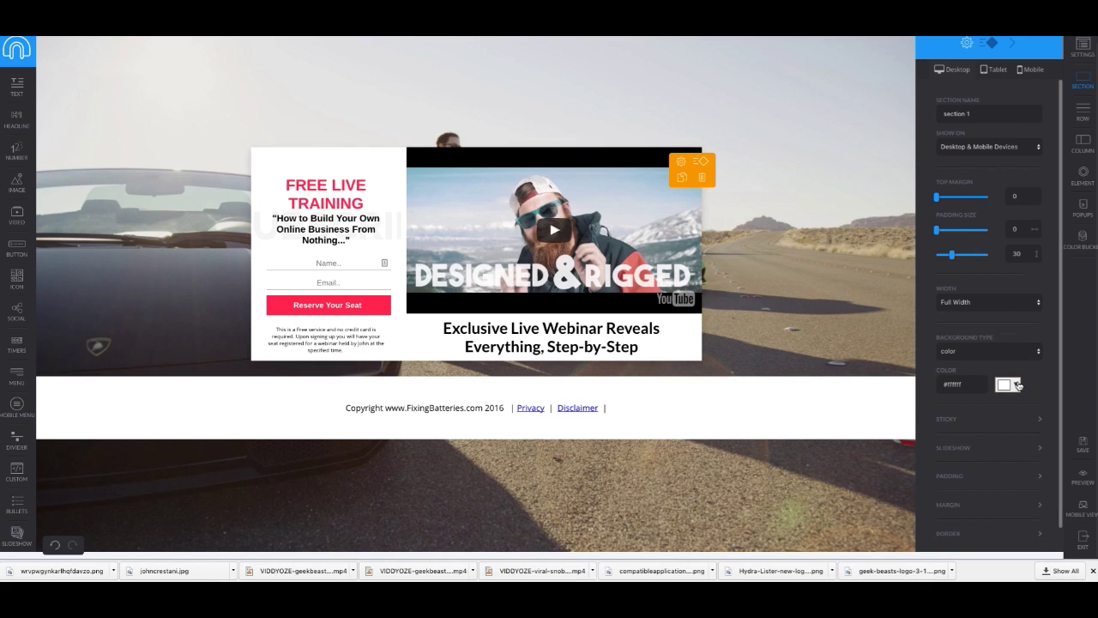
left_click(1005, 384)
left_click_drag(1026, 478, 992, 481)
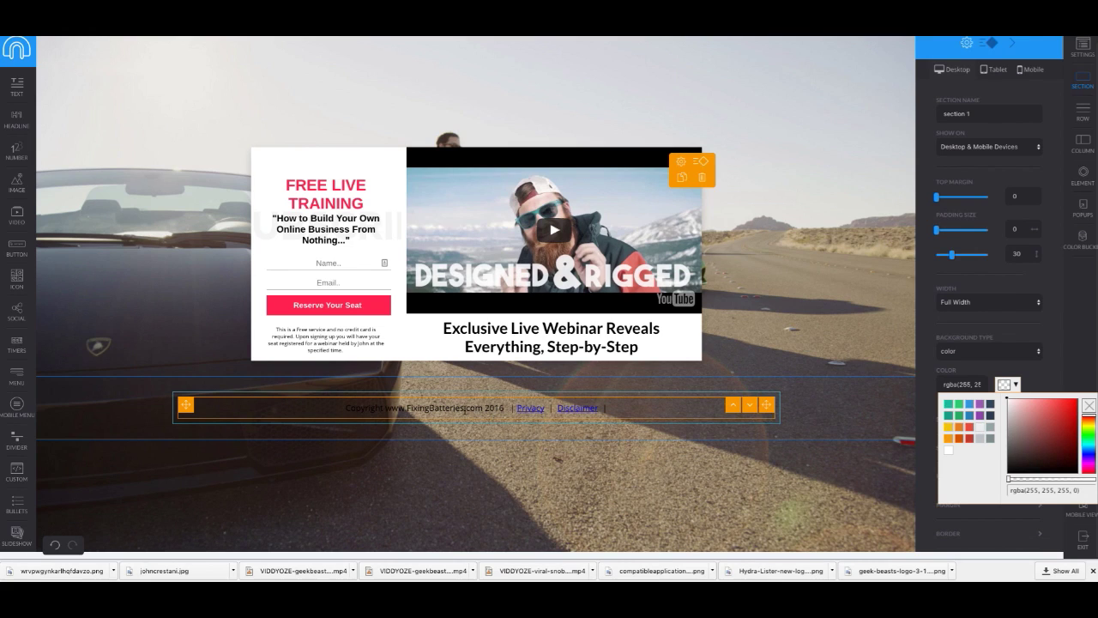
mouse_move(466, 415)
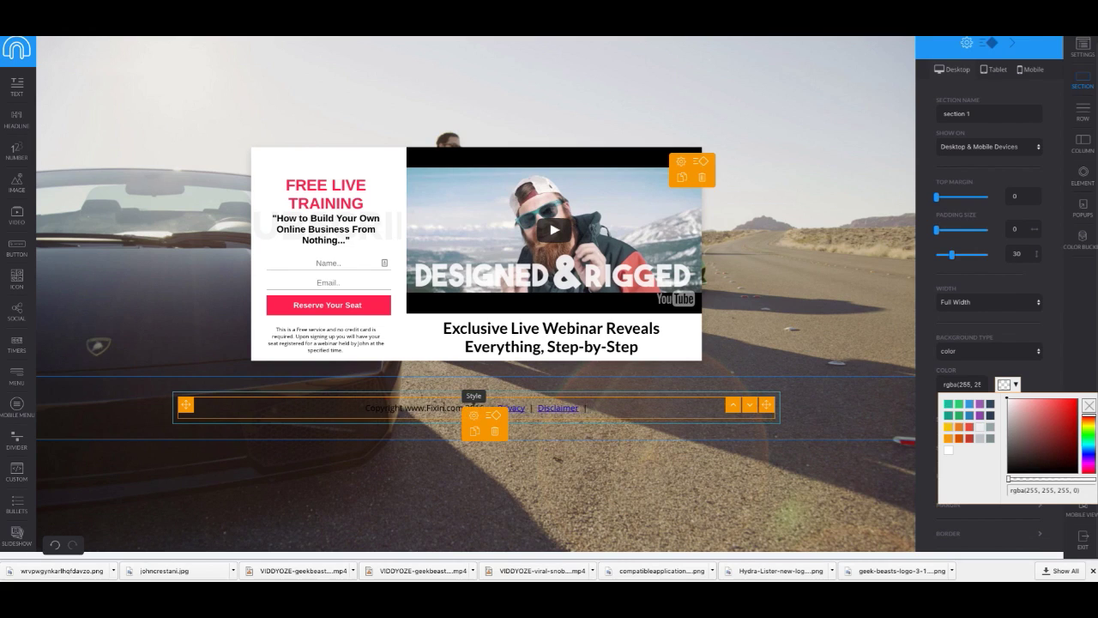
type("sionEvolution")
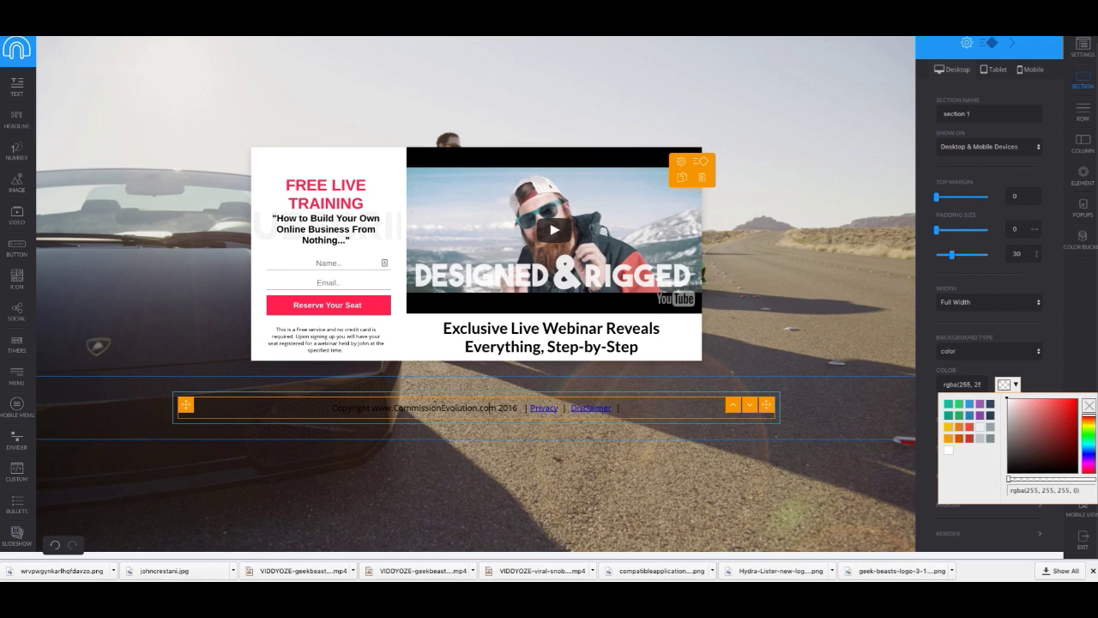
key("BackSpace")
key("BackSpace")
key("BackSpace")
type("Eu")
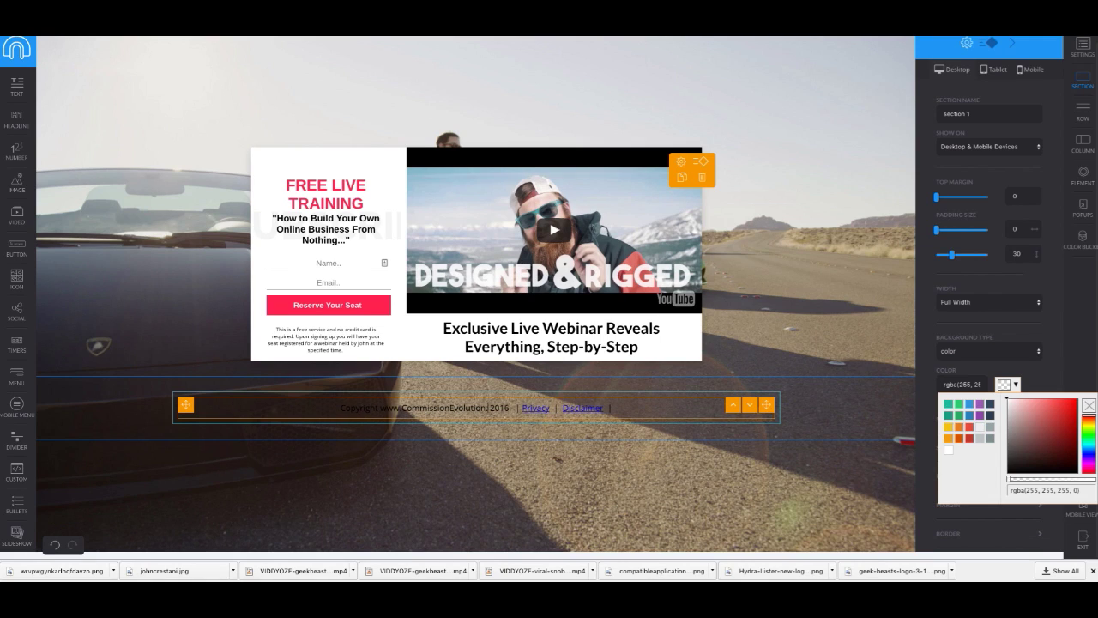
key("BackSpace")
type("7")
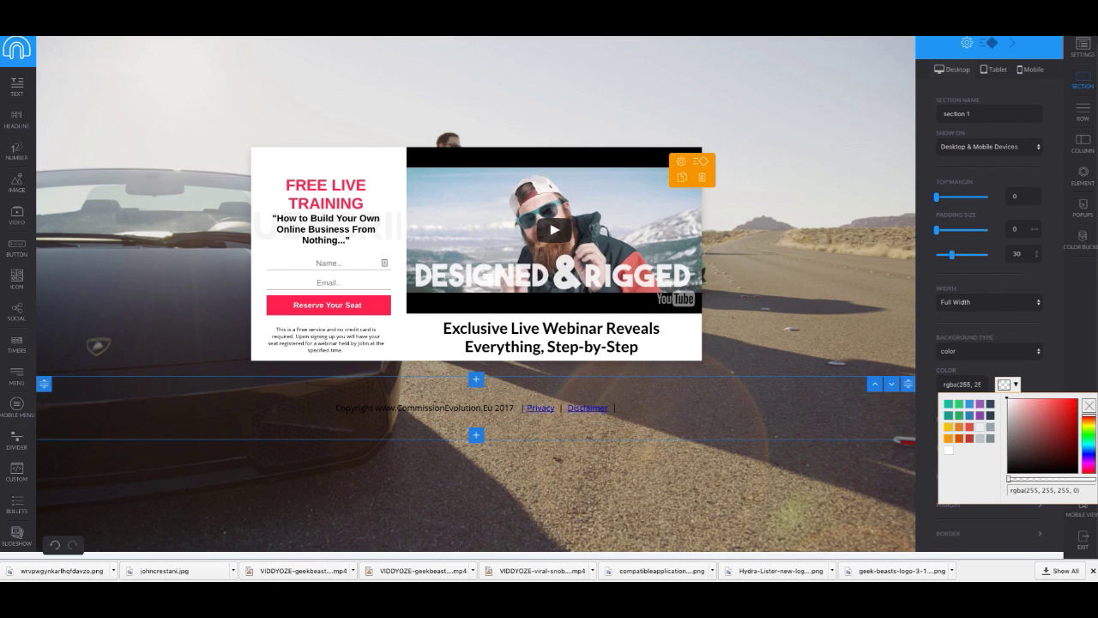
Step: Give the footer's whole copyright line a light swatch from the text Colors palette
left_click_drag(374, 408, 306, 412)
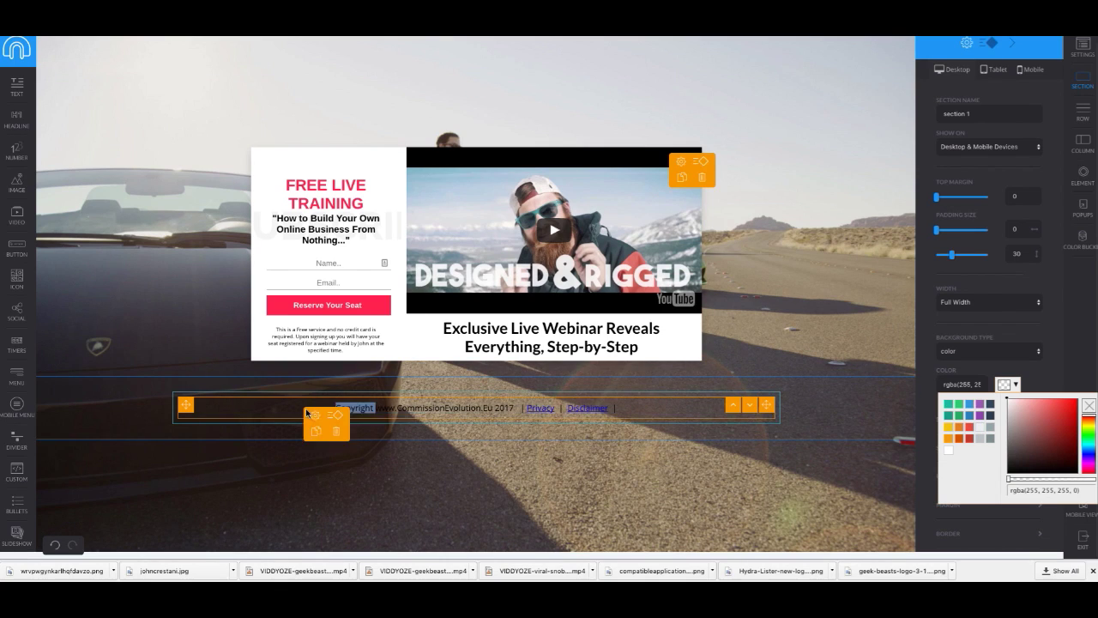
left_click(482, 409)
left_click_drag(340, 409, 518, 407)
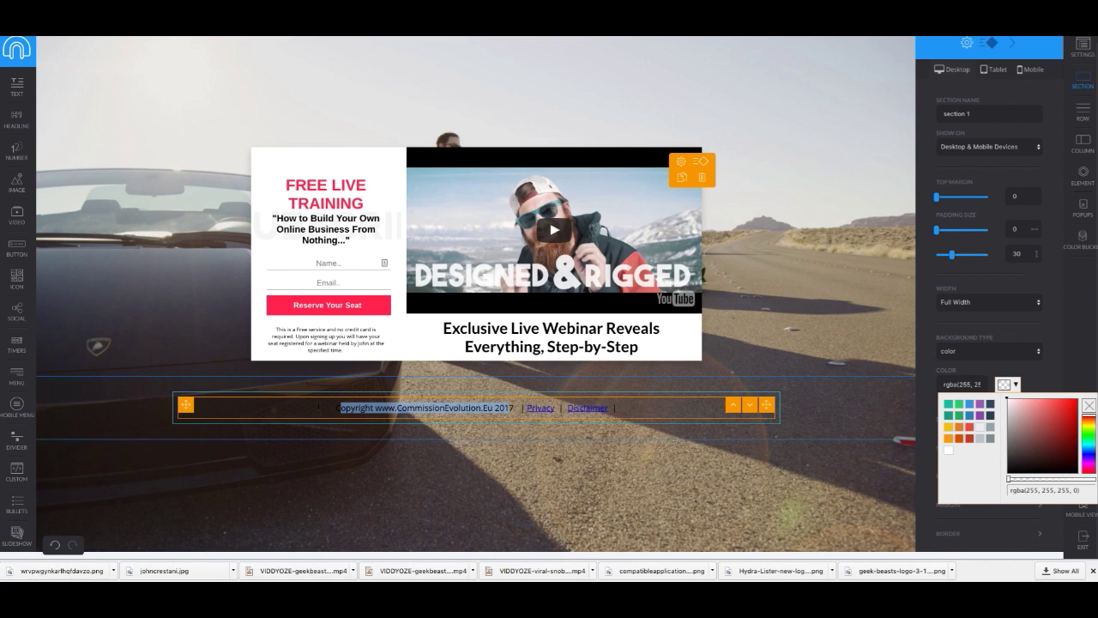
left_click_drag(336, 408, 516, 410)
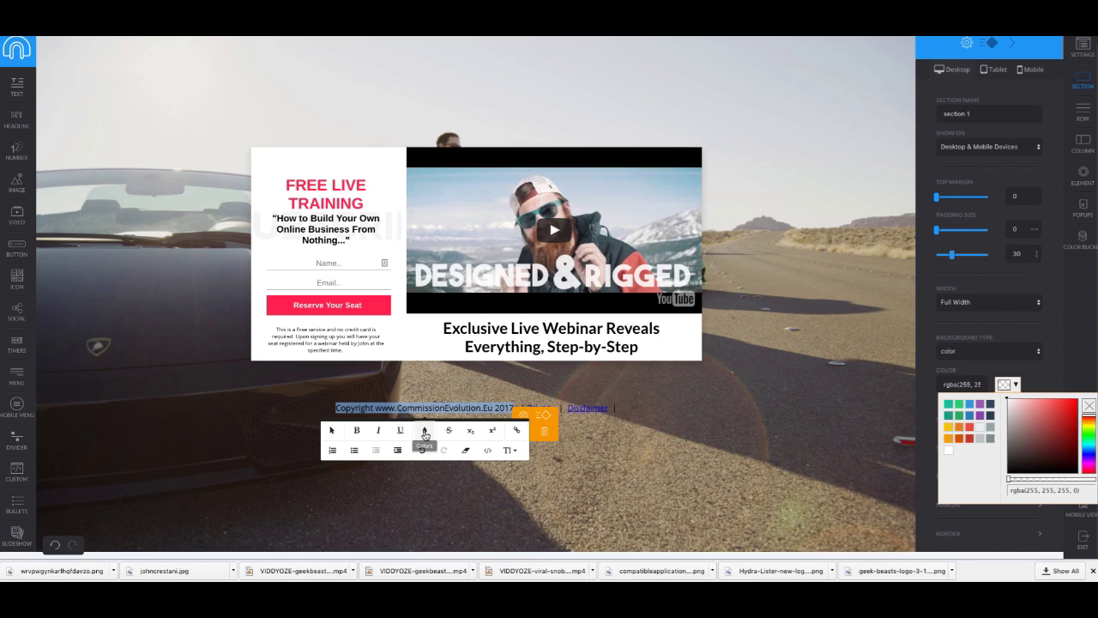
left_click(424, 435)
left_click(468, 471)
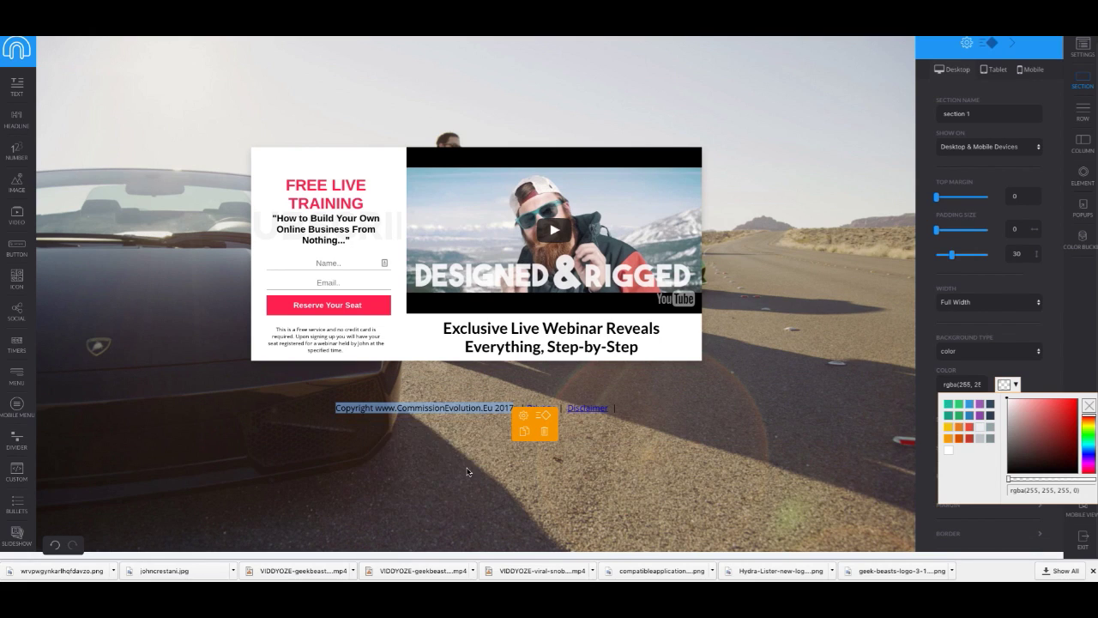
left_click(215, 411)
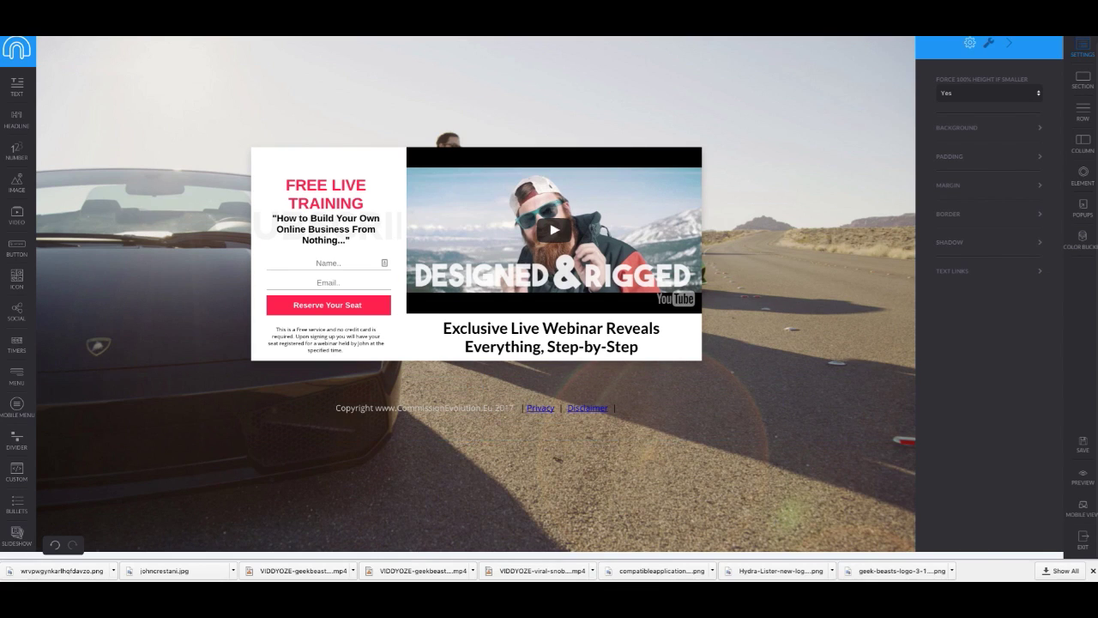
mouse_move(626, 576)
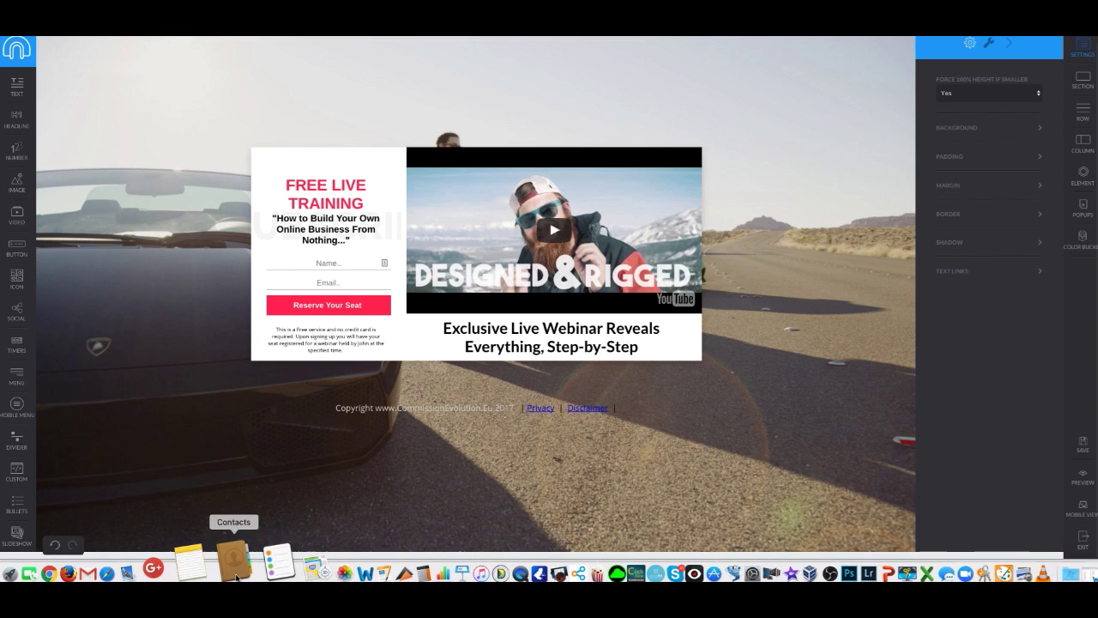
left_click(217, 566)
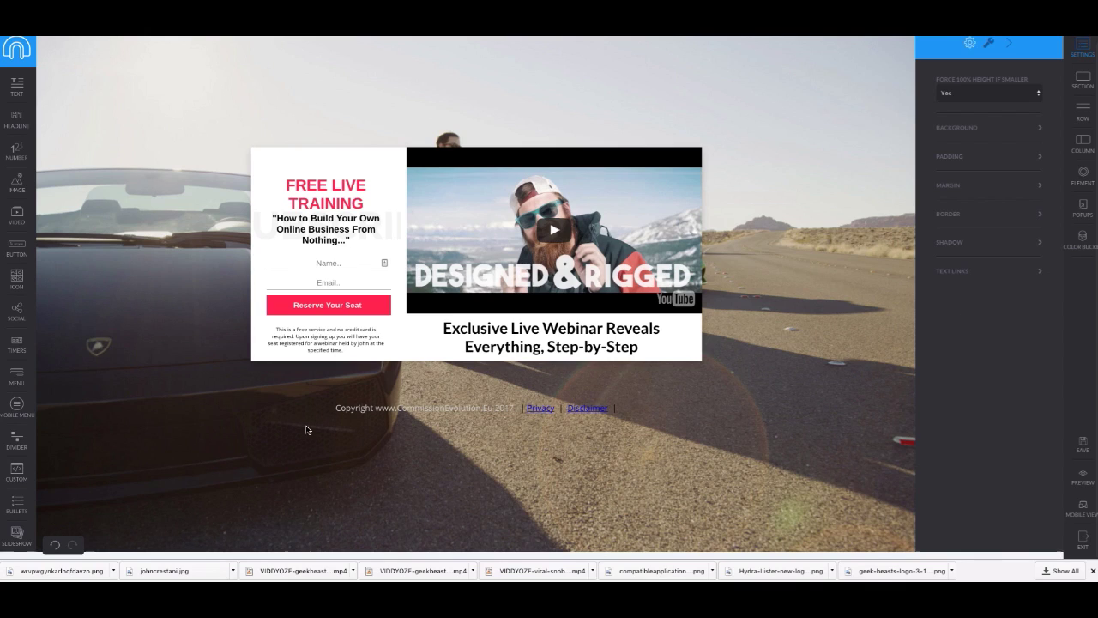
Step: Add a one-column row below the copyright line and paste the disclaimer over its Lorem Ipsum text
left_click(476, 421)
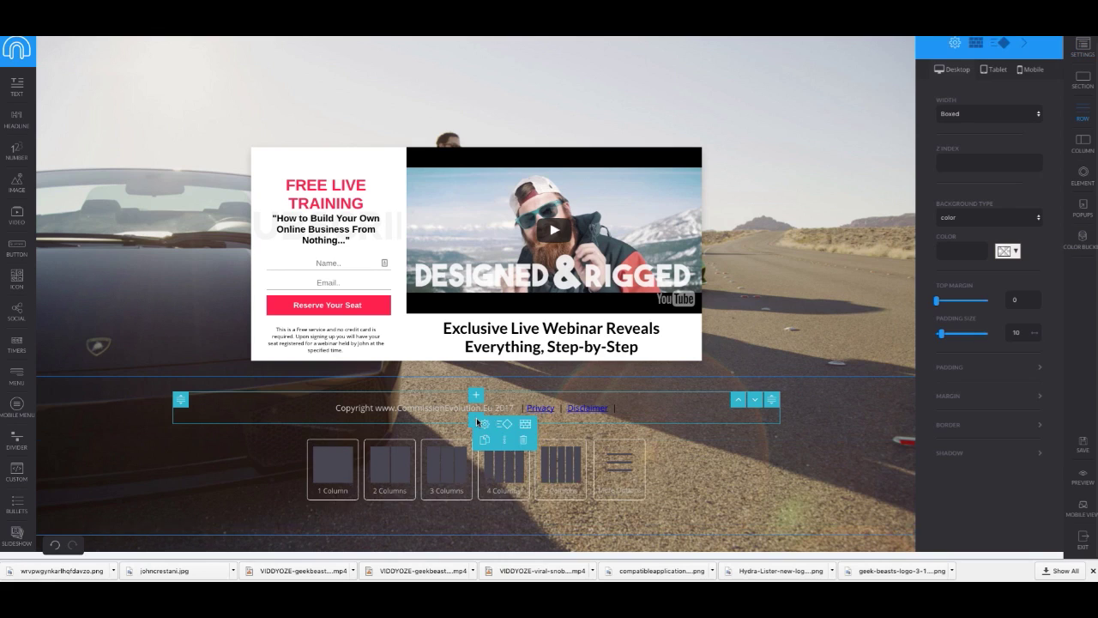
left_click(333, 463)
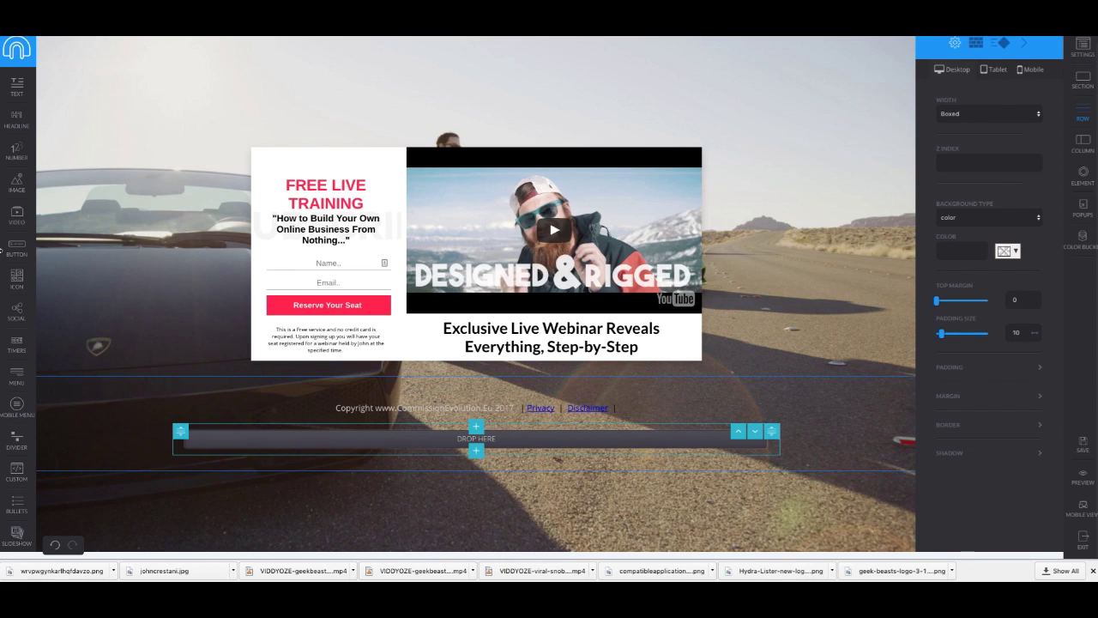
left_click_drag(389, 413, 453, 470)
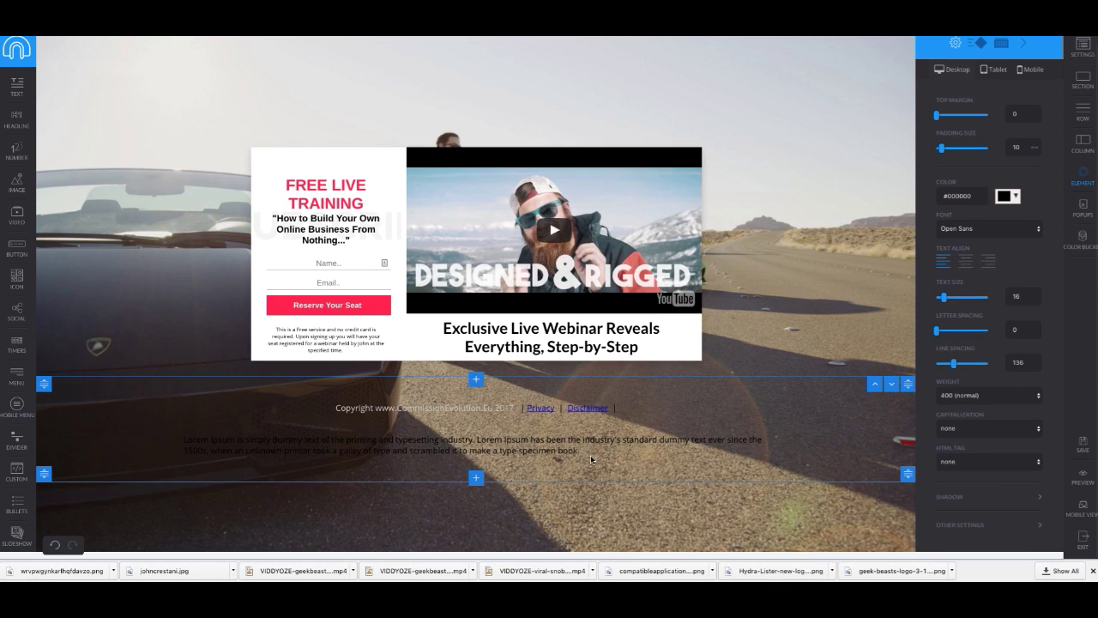
triple_click(566, 452)
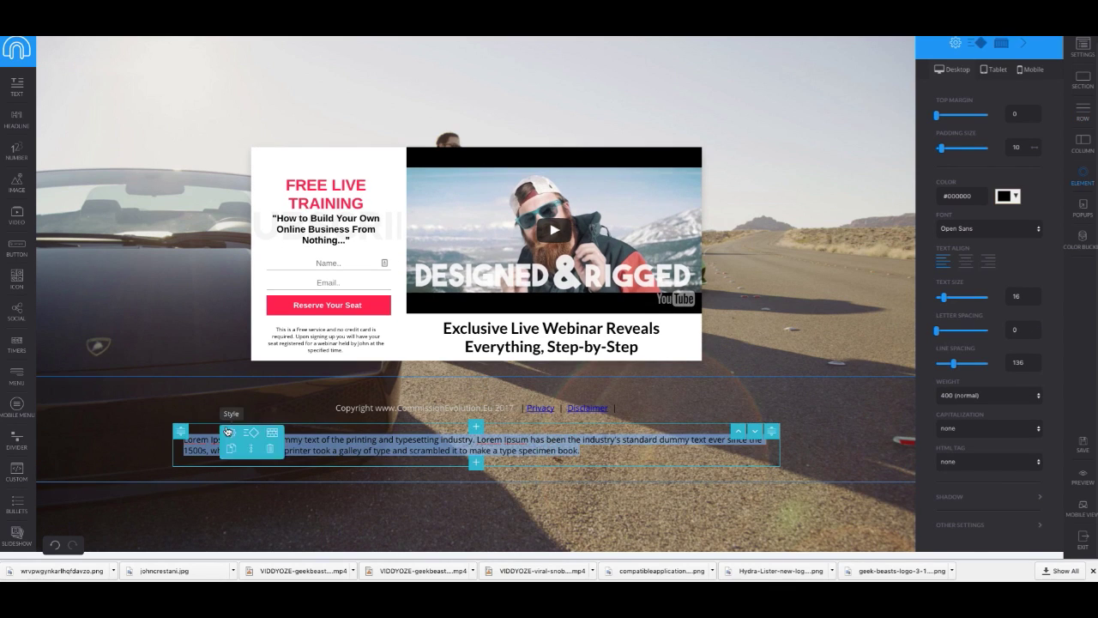
key("ctrl+v")
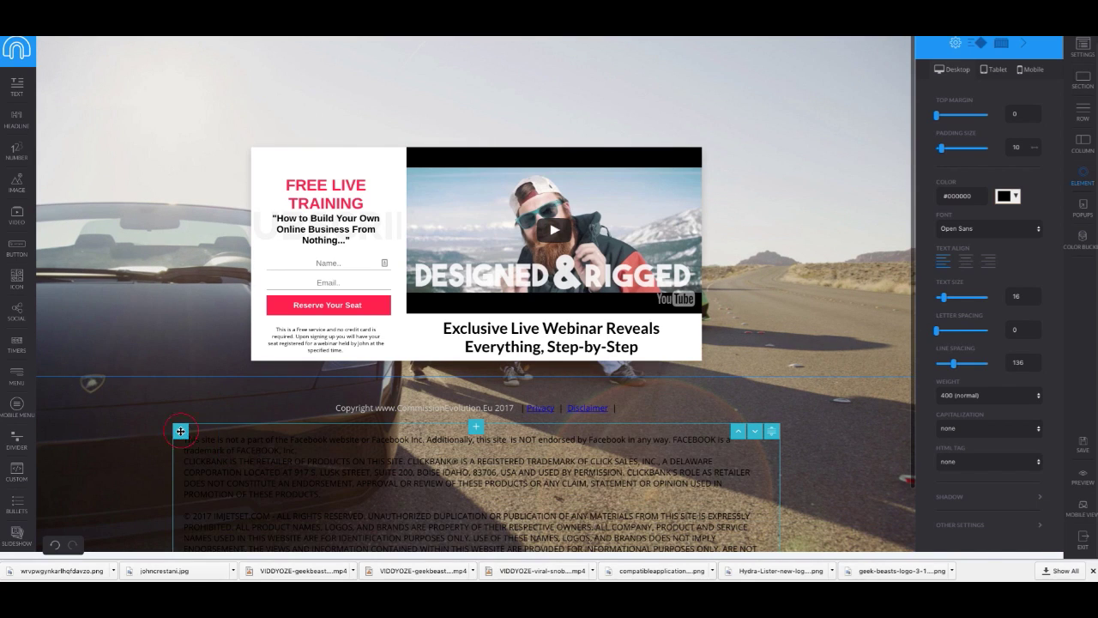
Step: After trying grey swatches like #95a5a6, clear the row colour and set its alpha to 0
left_click(180, 432)
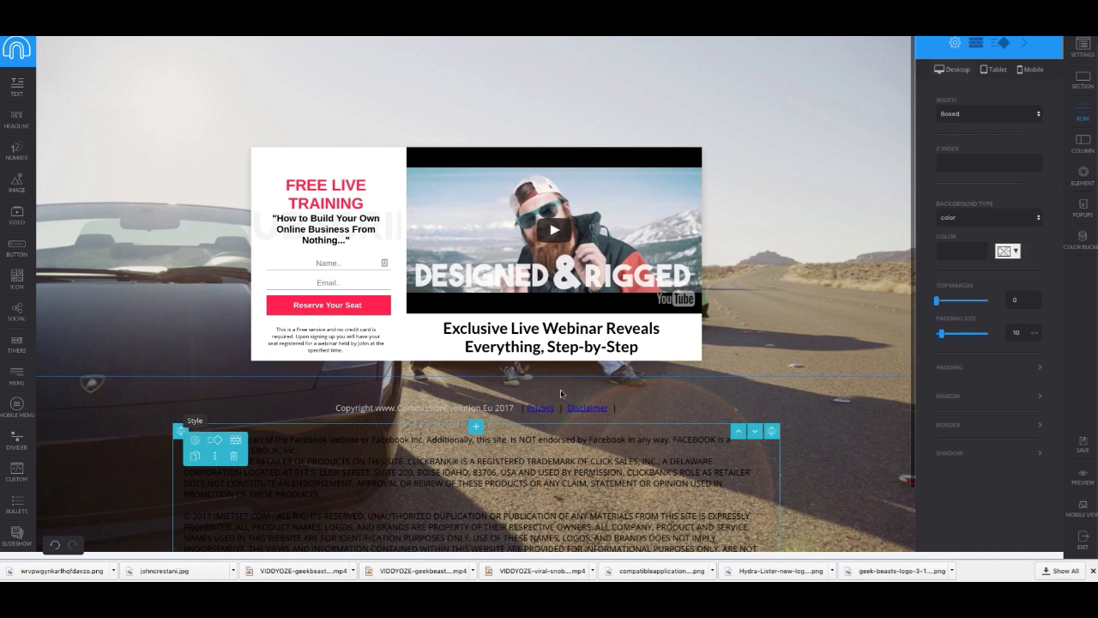
left_click(1007, 250)
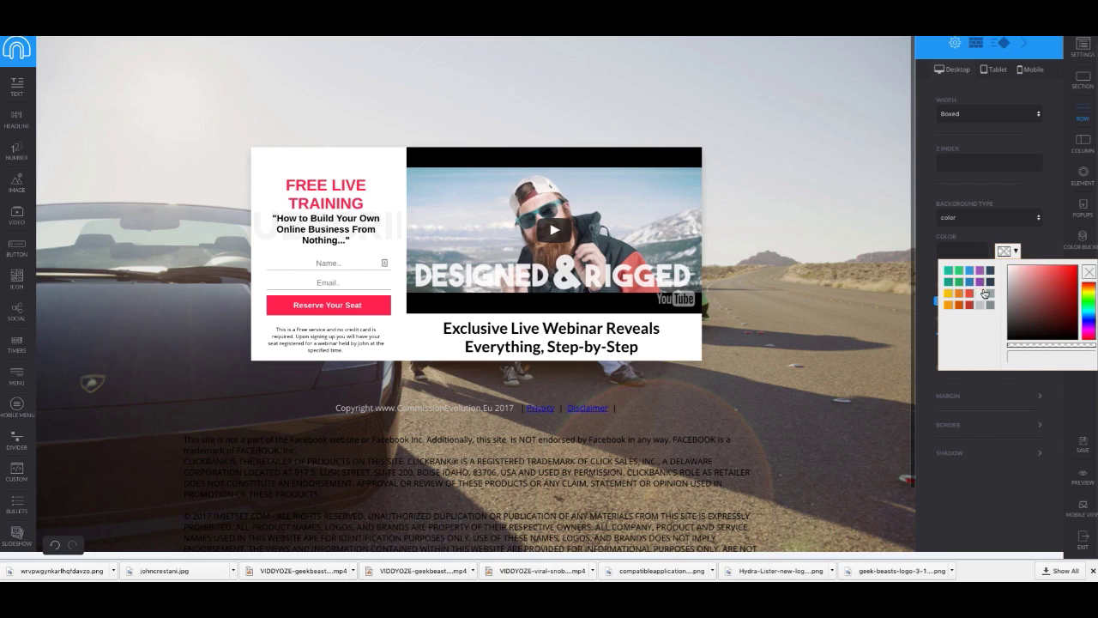
left_click(982, 306)
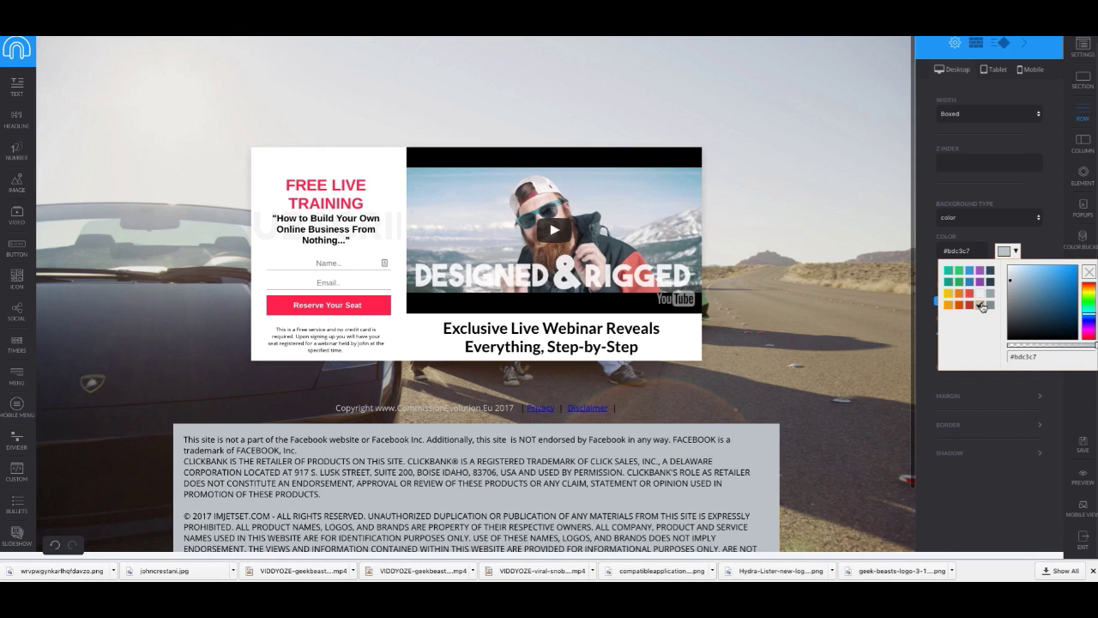
left_click(990, 293)
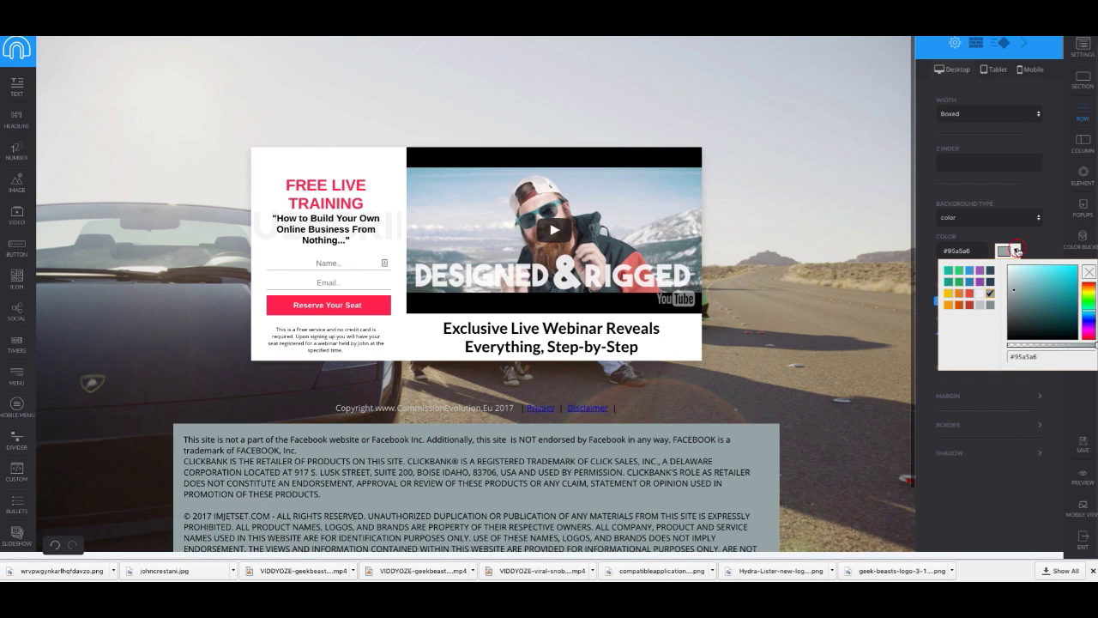
left_click(1016, 252)
left_click(1016, 251)
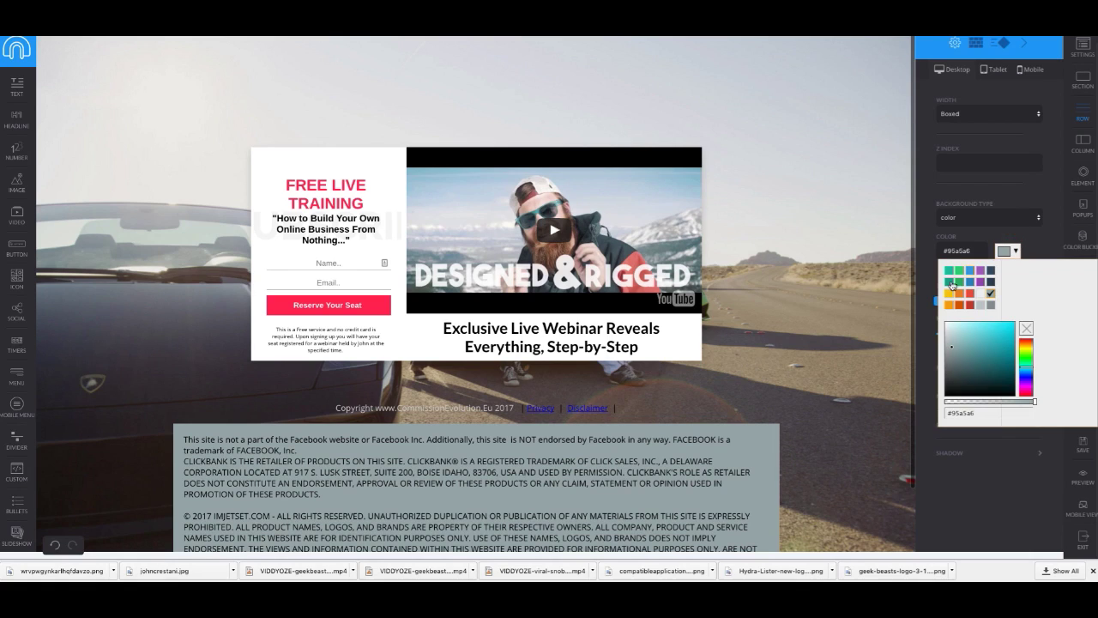
left_click(1025, 332)
left_click_drag(960, 404, 946, 401)
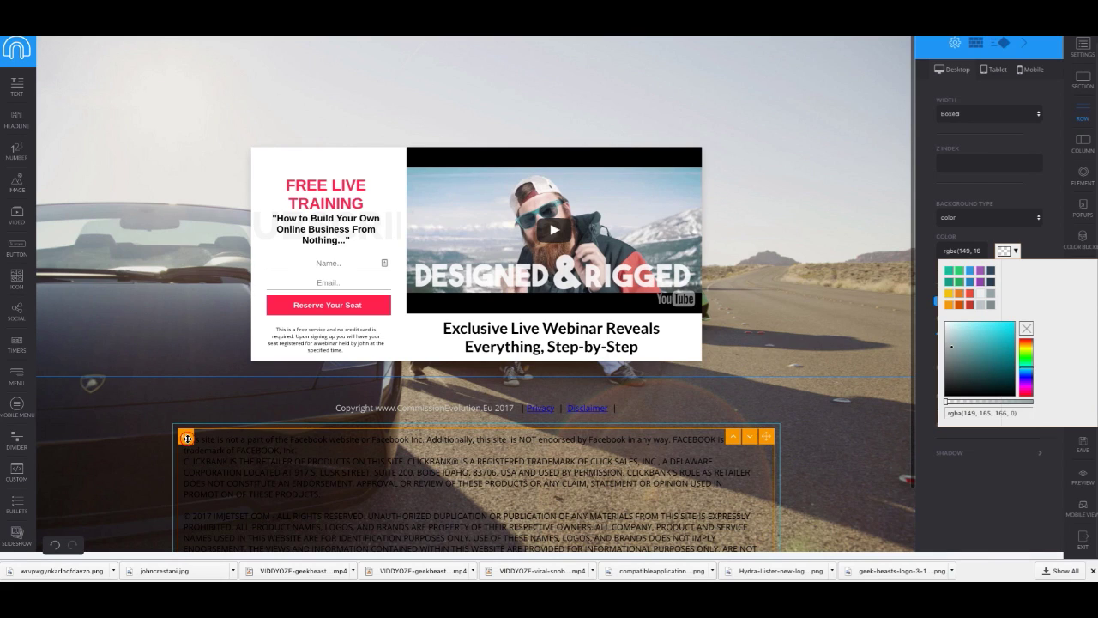
mouse_move(187, 440)
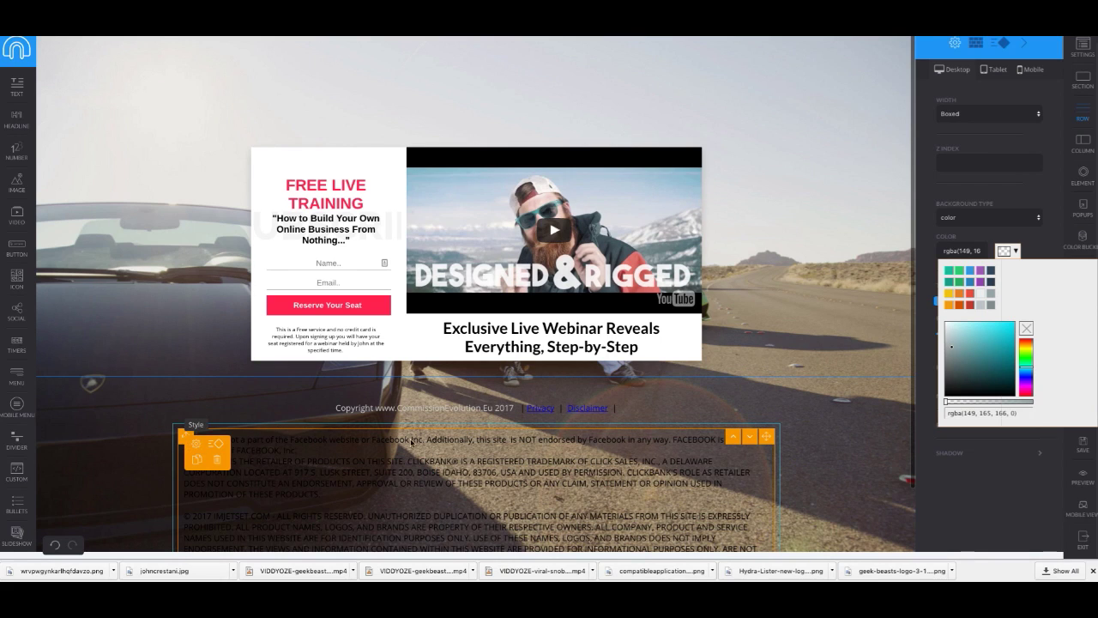
Step: Colour the disclaimer text light grey #bdc3c7 and shrink its text size to 9
left_click(194, 448)
left_click(1009, 198)
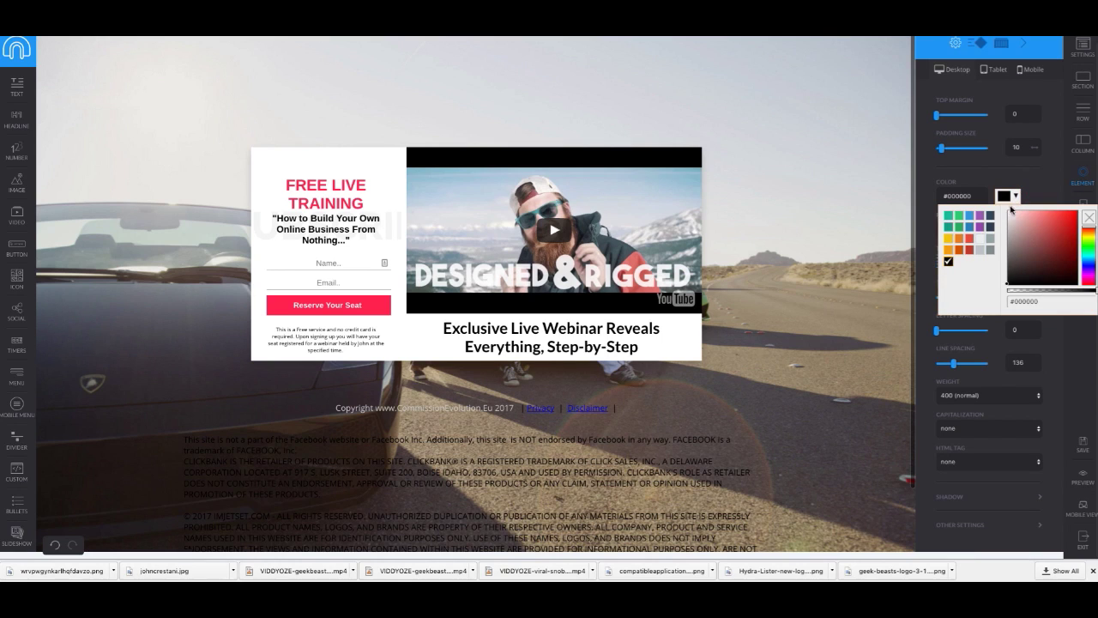
left_click(978, 249)
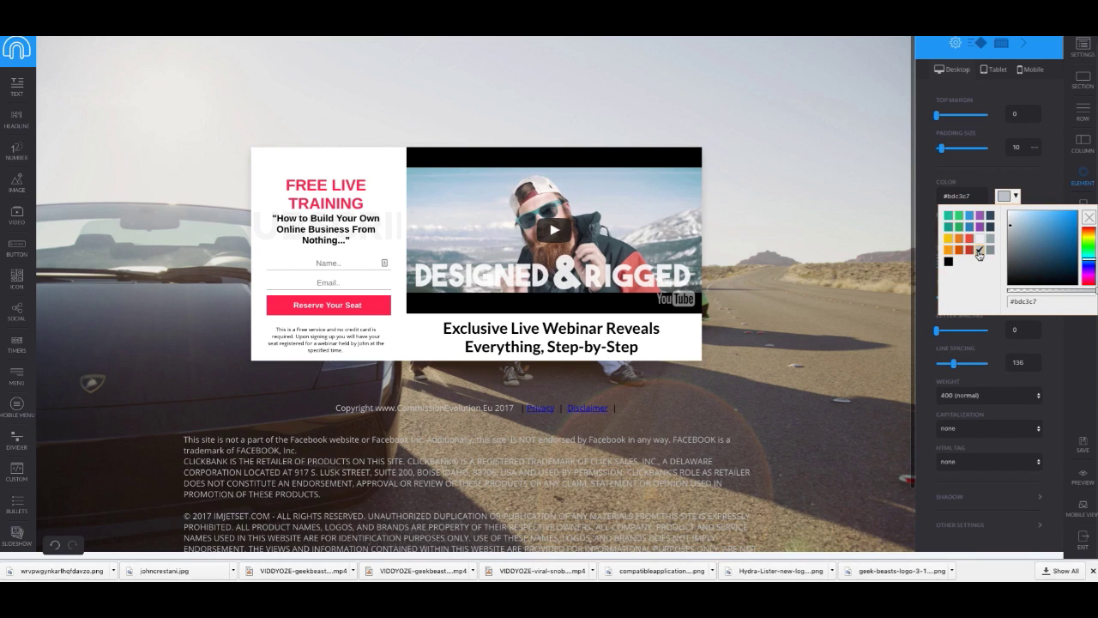
scroll(86, 375, "down", 2)
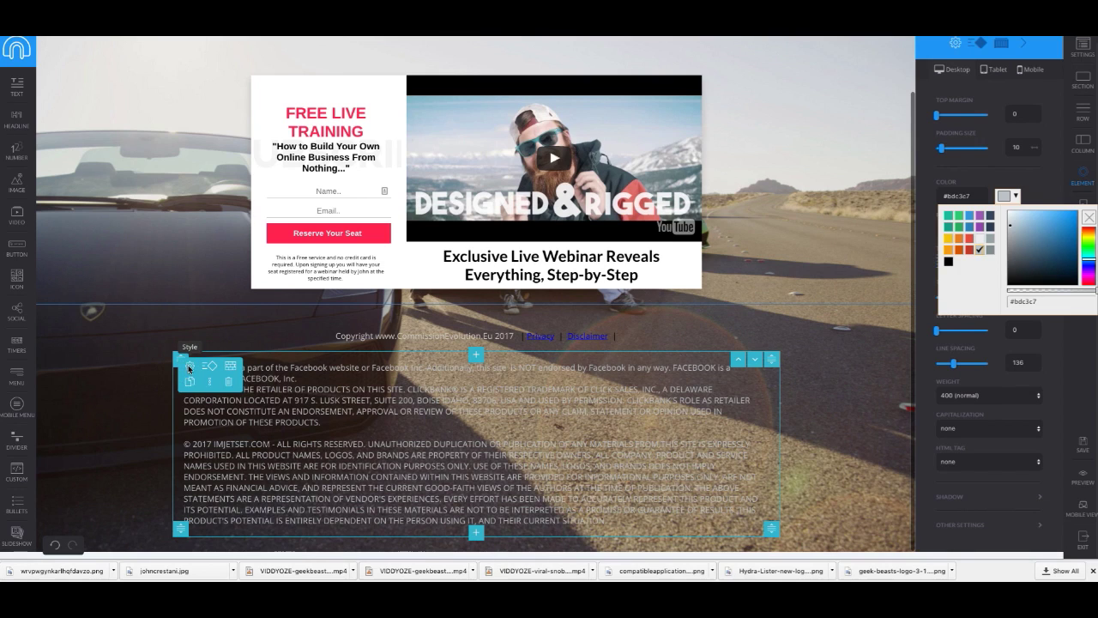
left_click(902, 233)
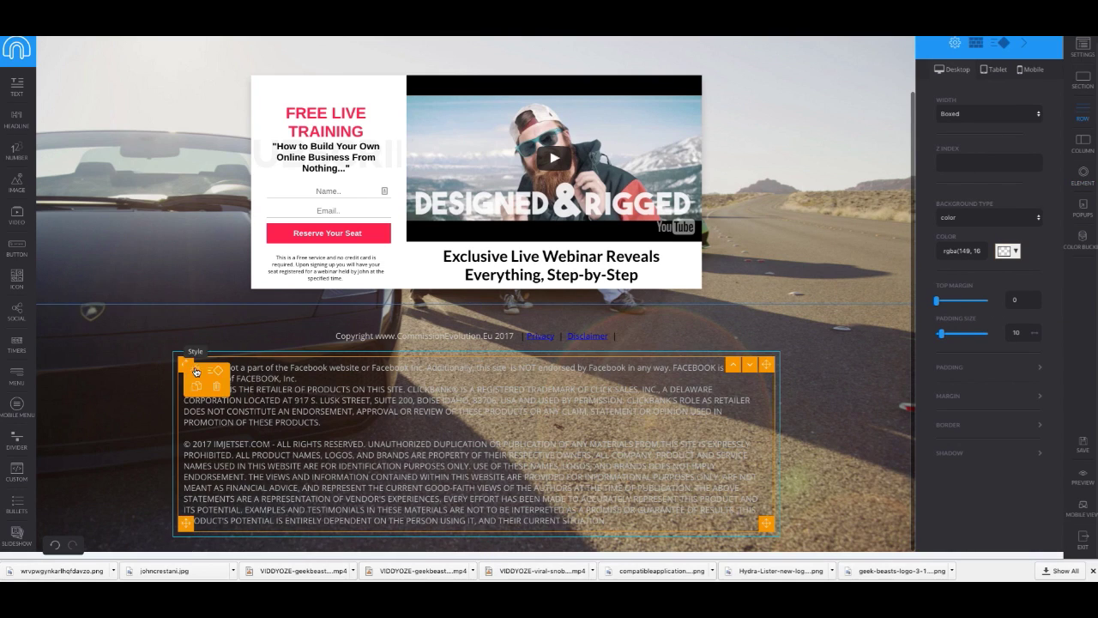
left_click(198, 372)
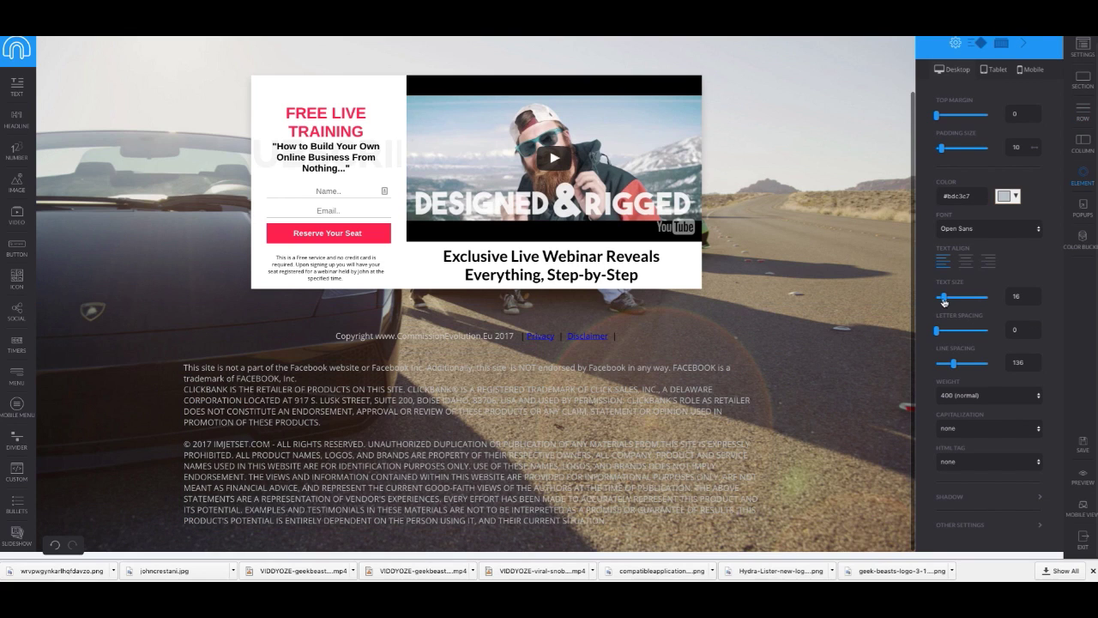
left_click_drag(942, 300, 940, 300)
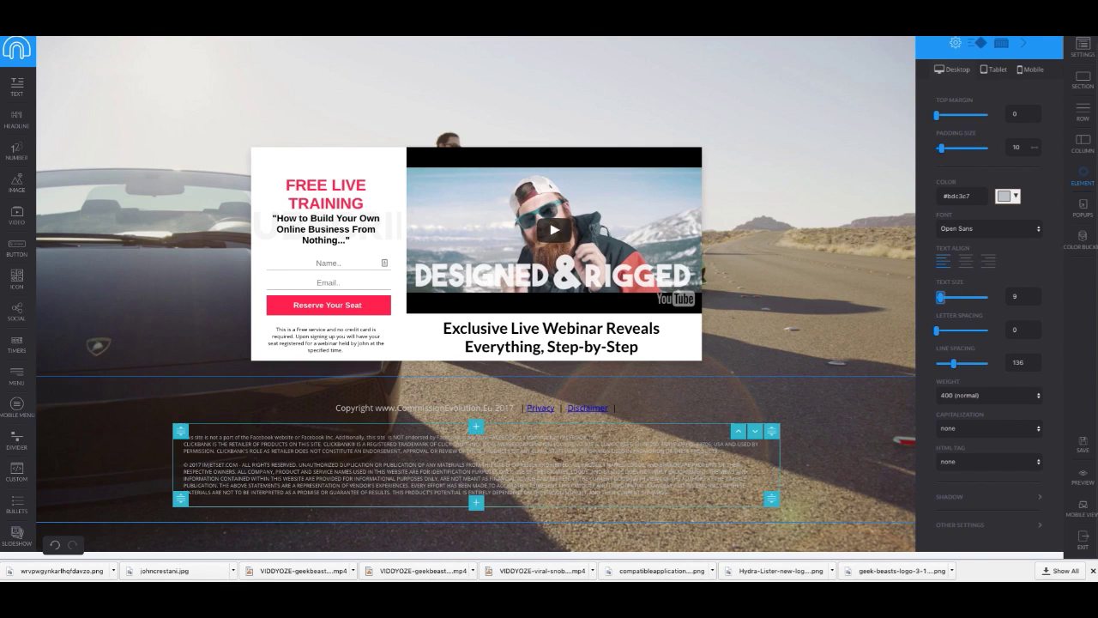
Step: Set the disclaimer row's width to Full Width
left_click(181, 430)
left_click(231, 435)
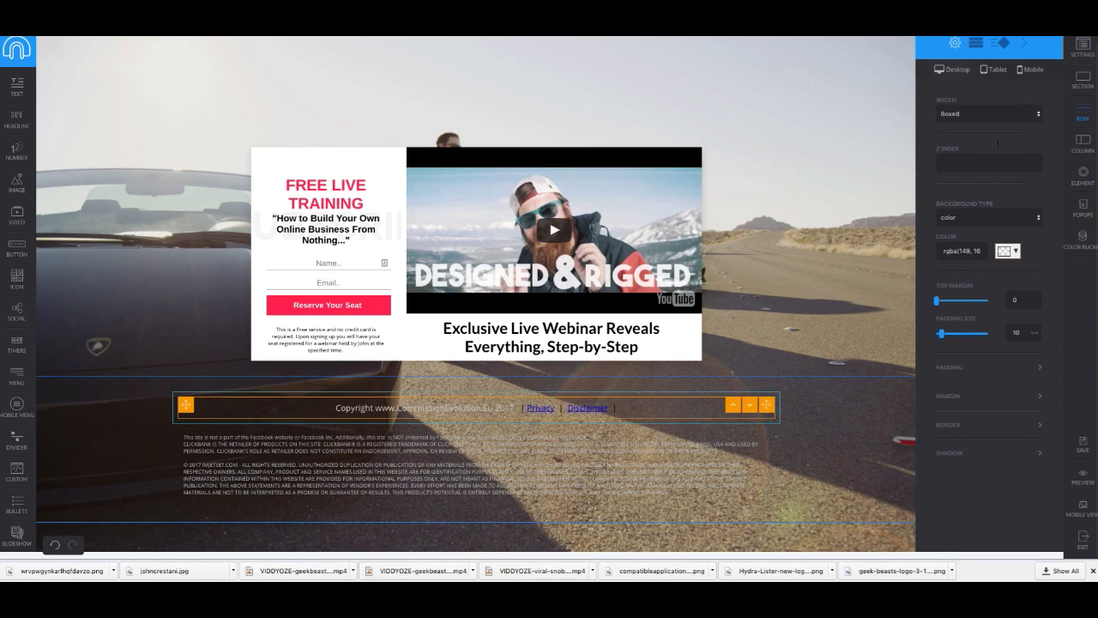
left_click(1000, 114)
left_click(988, 104)
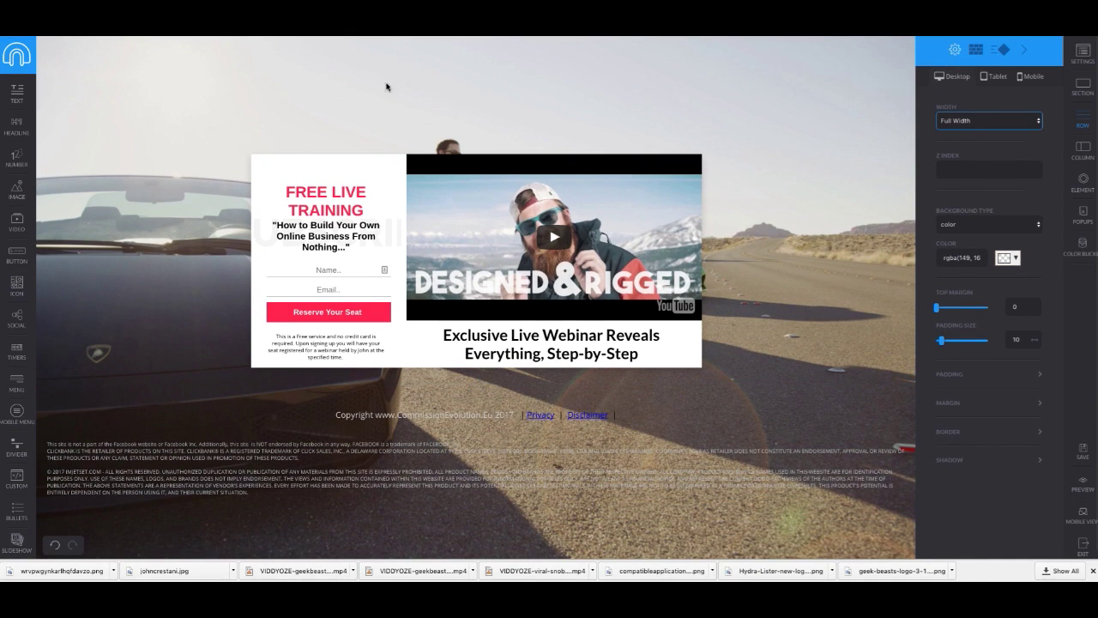
Step: Change the site after © 2017 to COMMISSIONEVOLUTION.EU, then save and preview the page
left_click(93, 491)
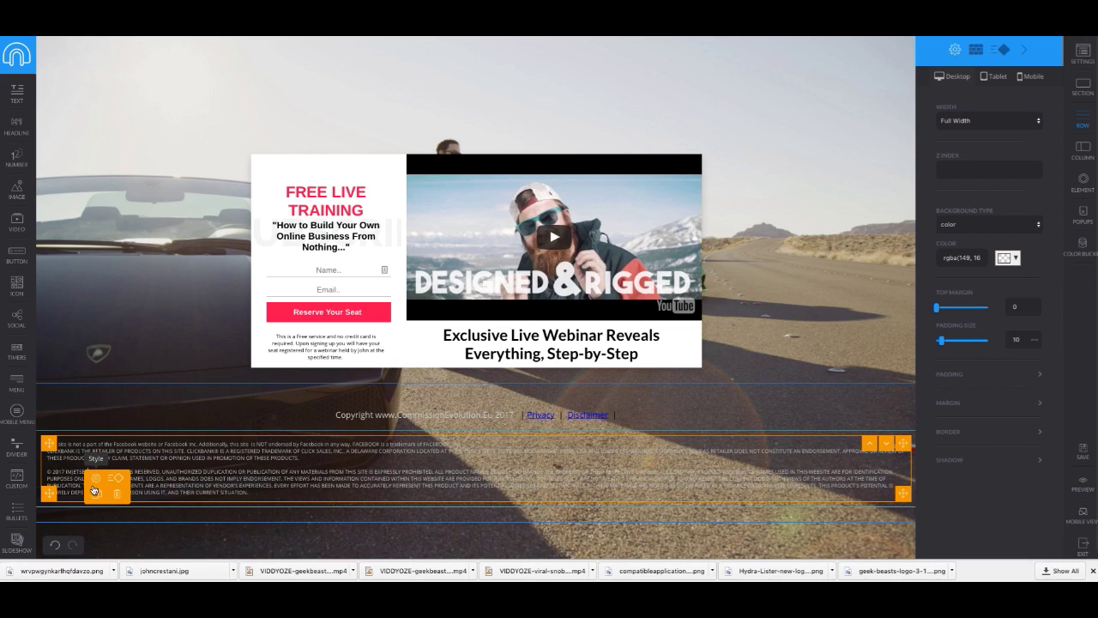
left_click(87, 471)
left_click(115, 483)
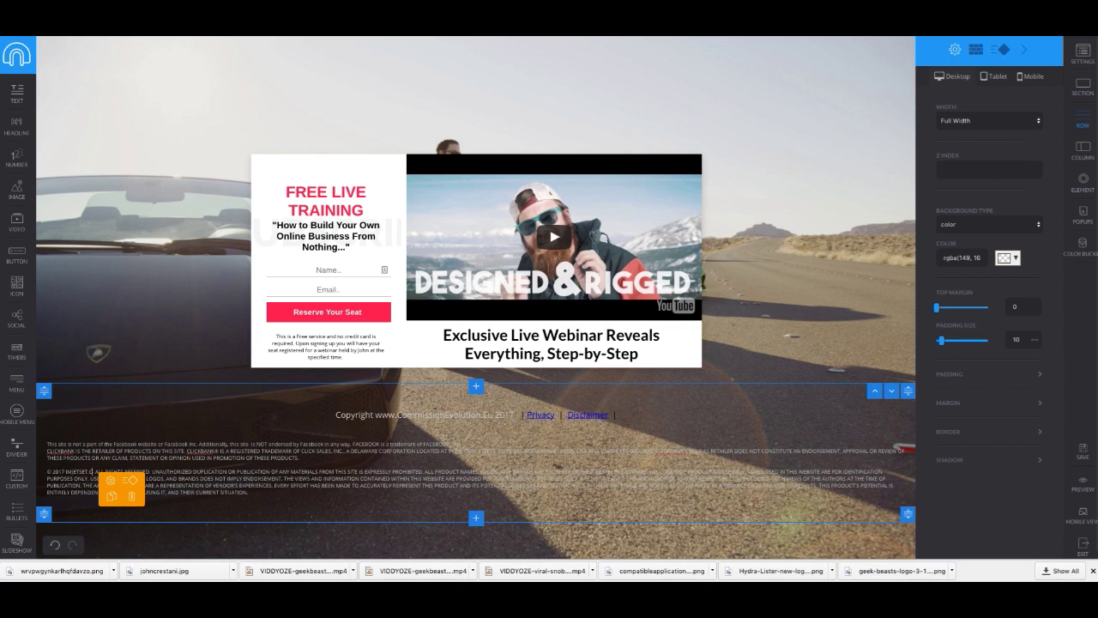
key("BackSpace")
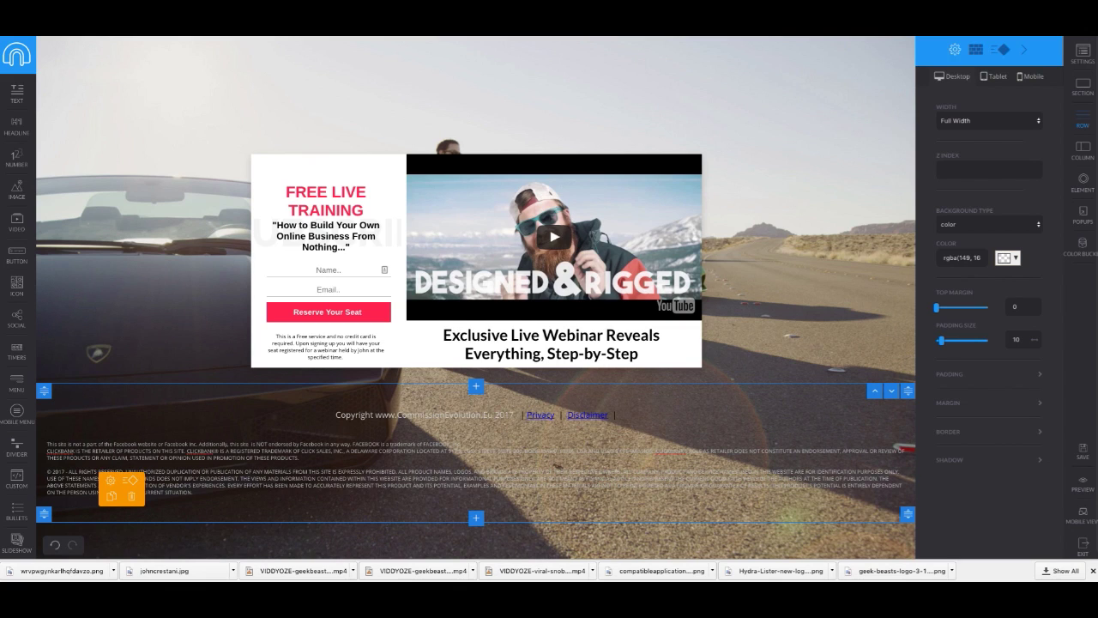
type("COMMISSIONE")
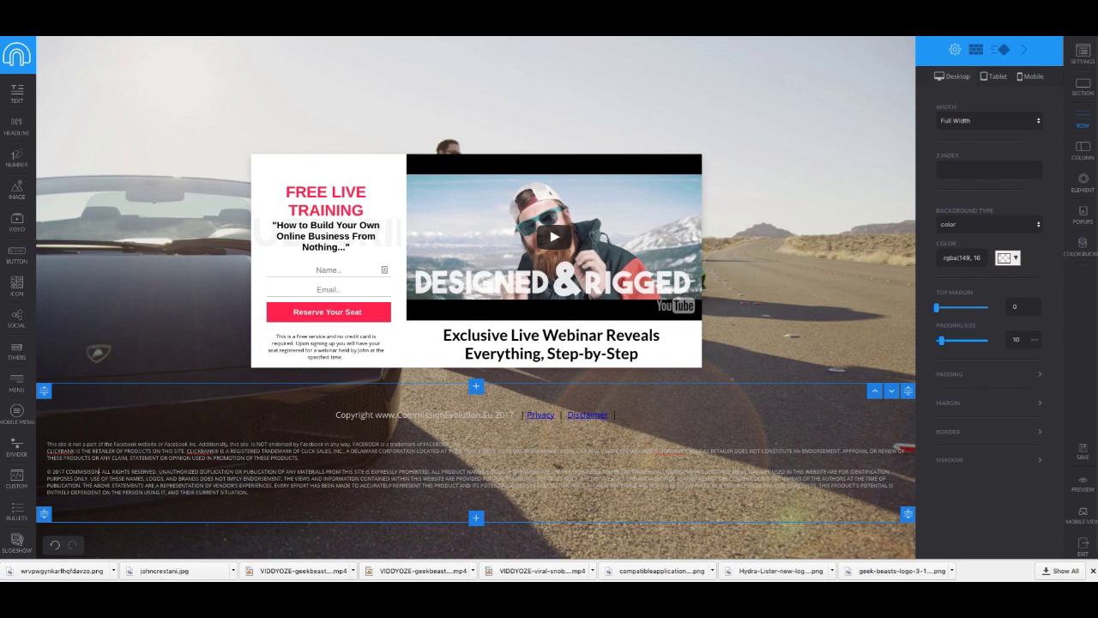
type("VOL")
type("UTION")
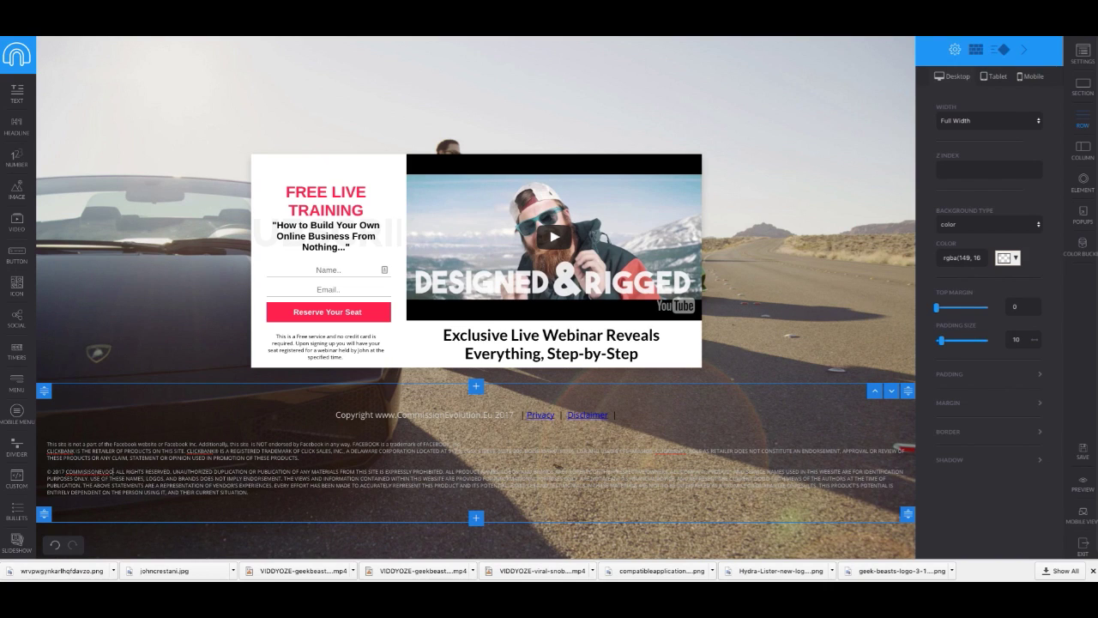
type(".EU")
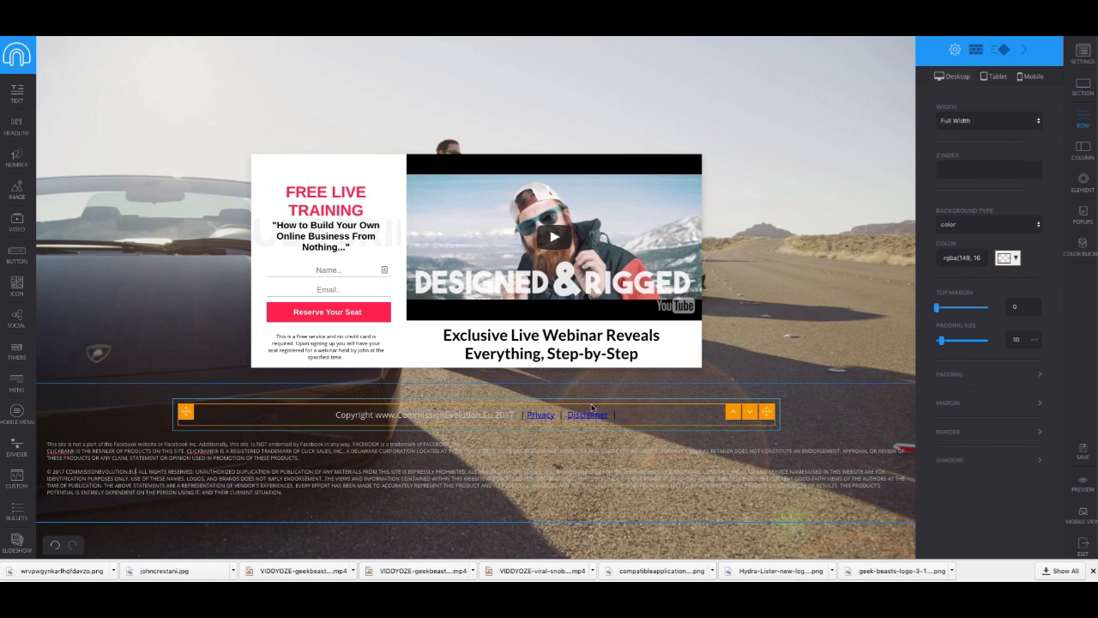
left_click(1079, 458)
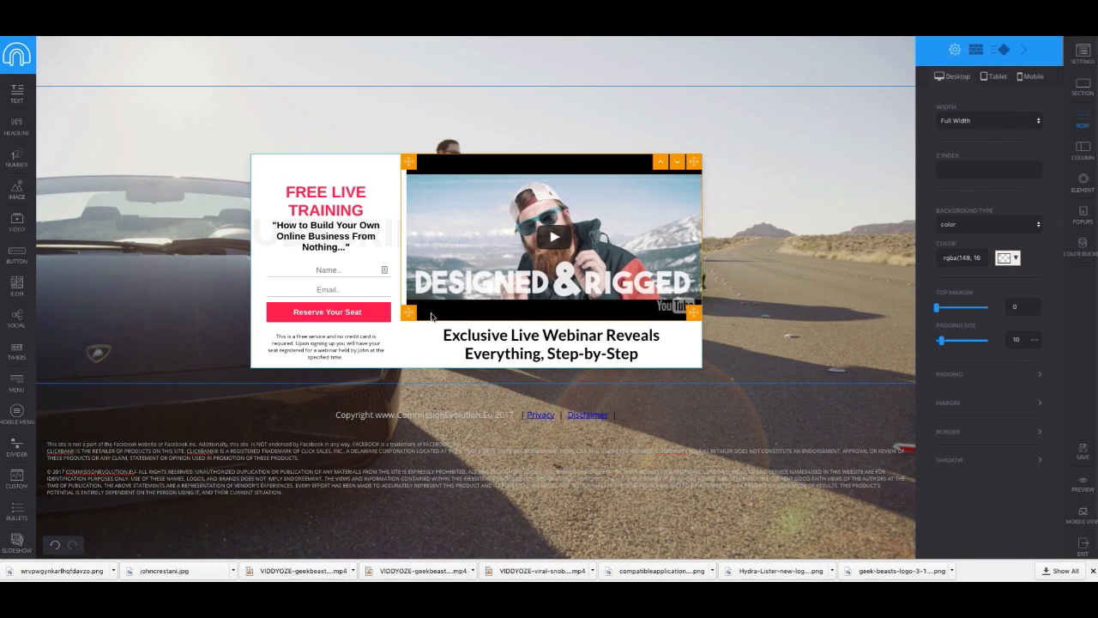
left_click(1074, 485)
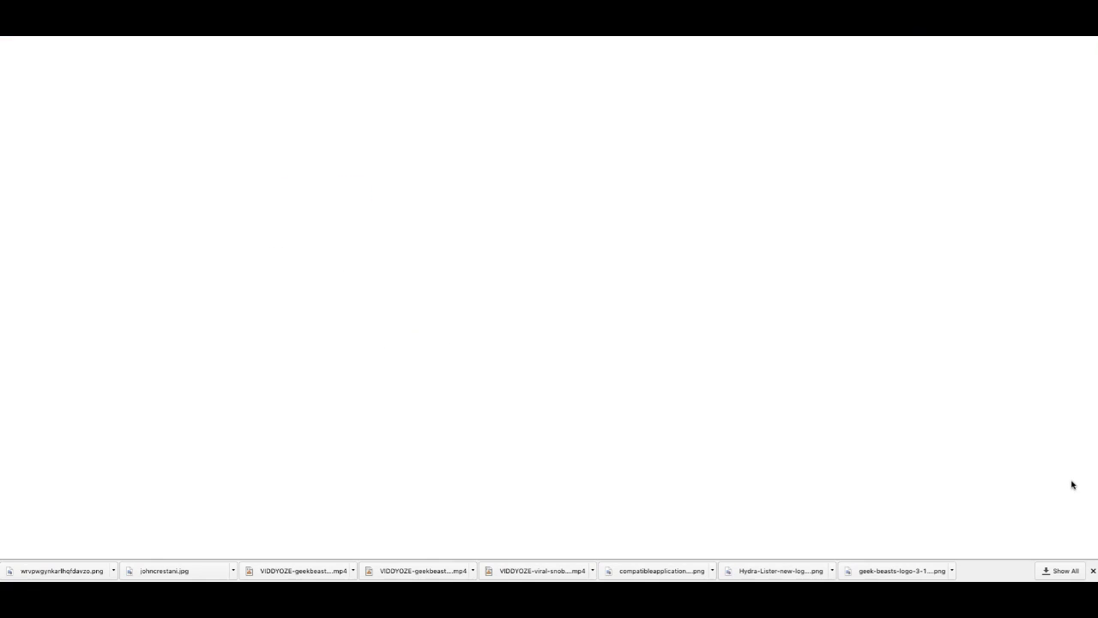
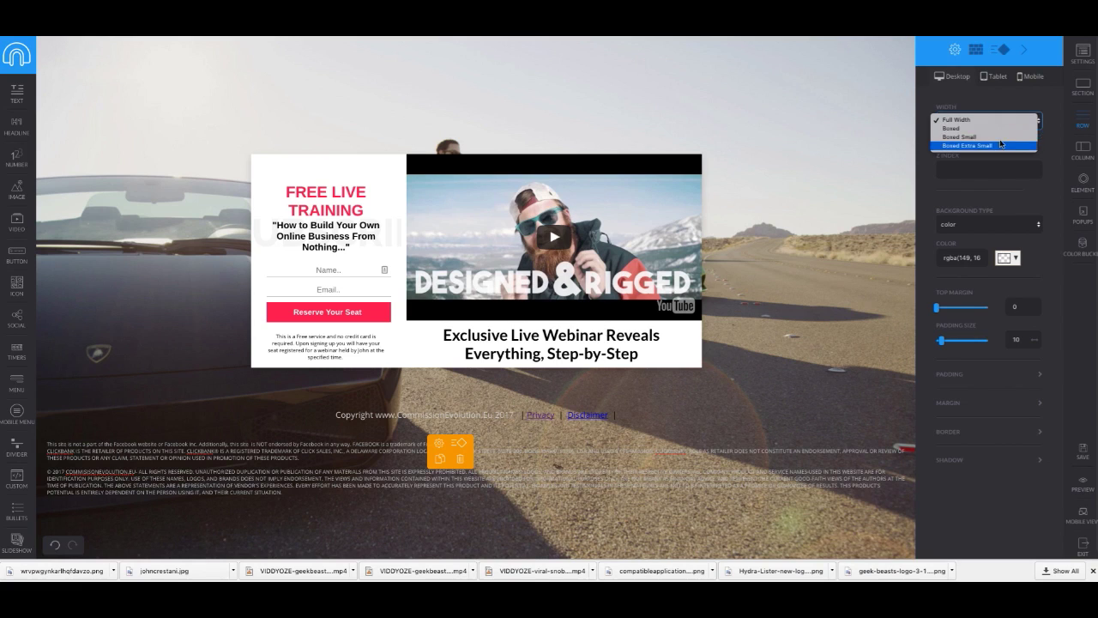
Step: Set the footer row width to Boxed and save the landing page
key("Up")
key("Up")
key("Return")
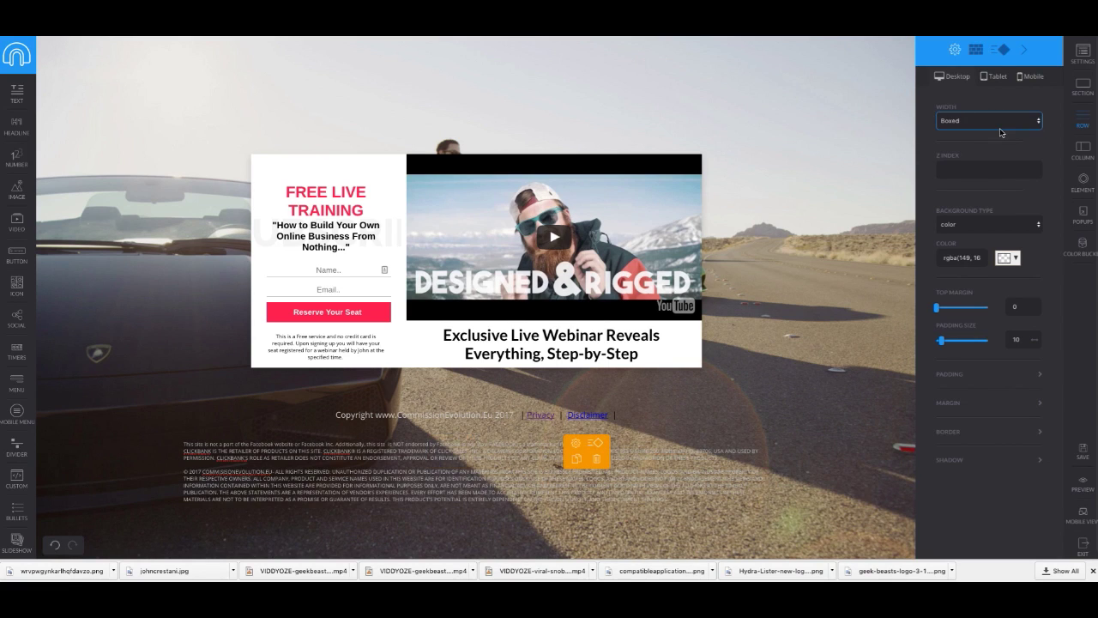
left_click(1082, 455)
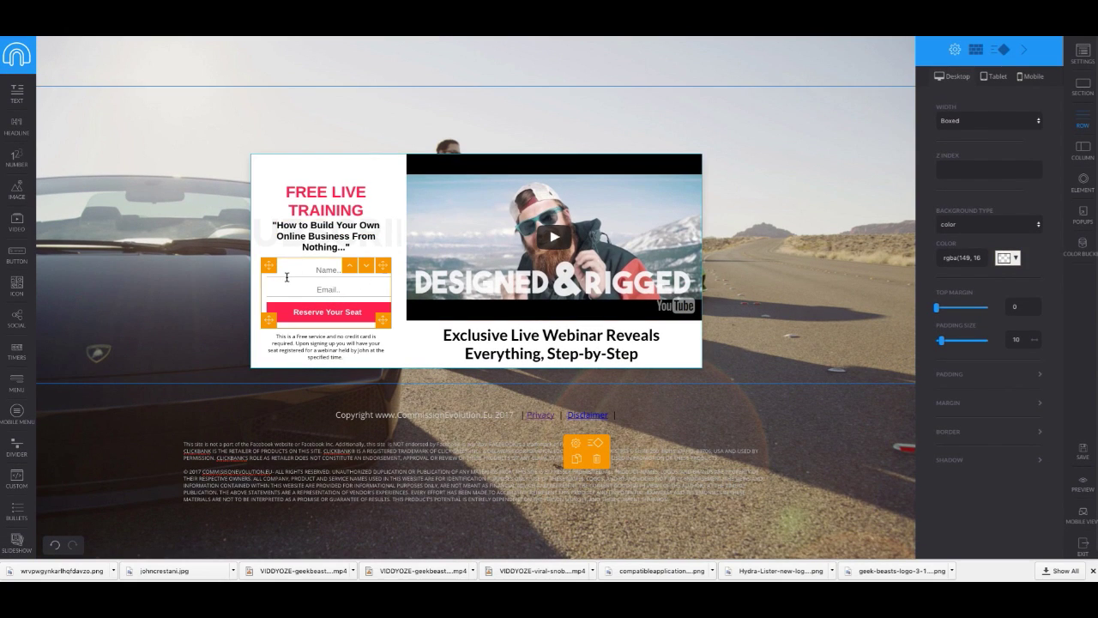
scroll(286, 276, "down", 1)
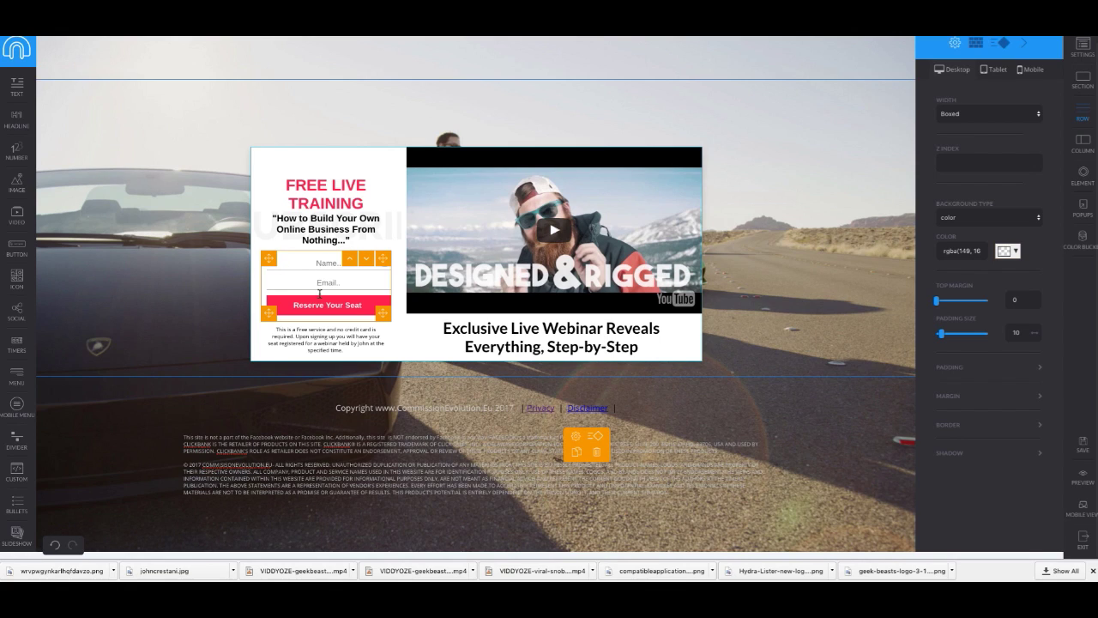
left_click(1084, 447)
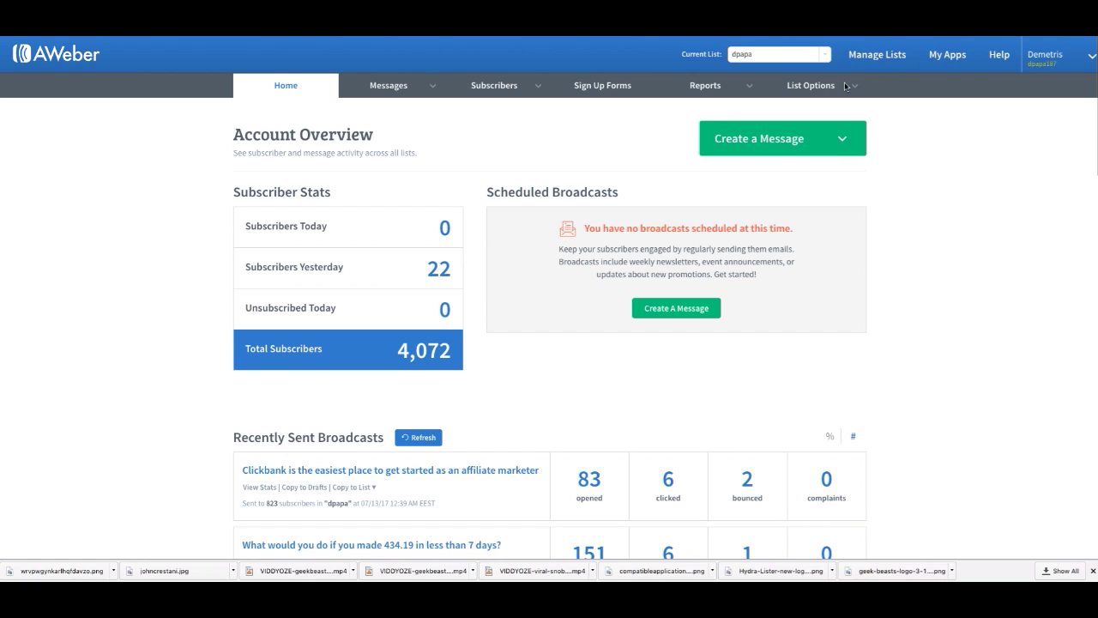
Step: Go from the list's settings to Manage Lists and begin creating a new list
left_click(809, 91)
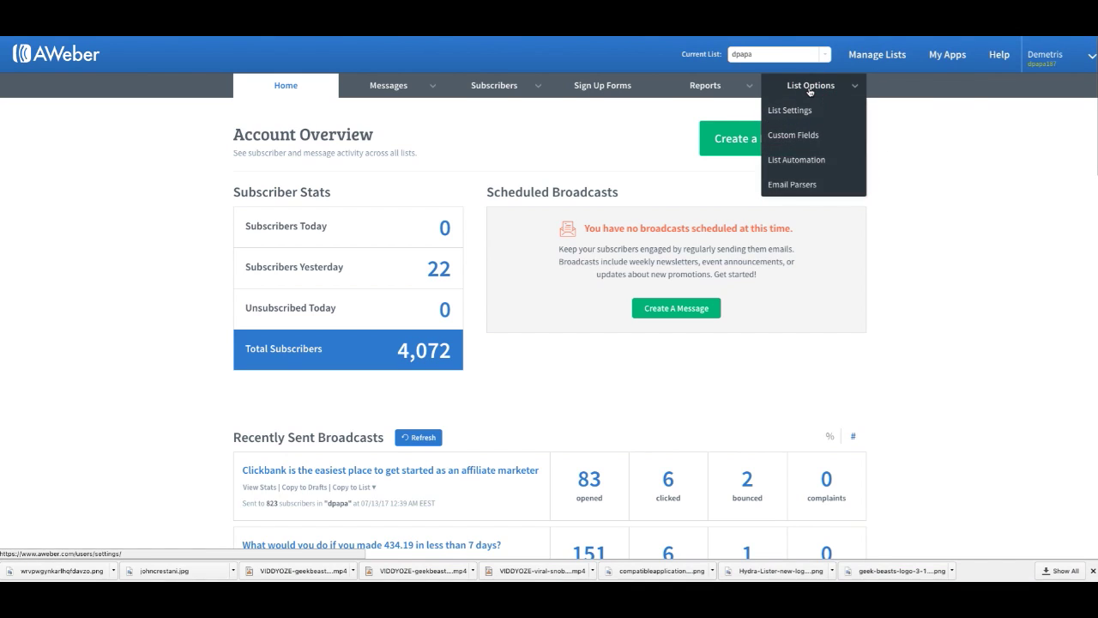
left_click(791, 110)
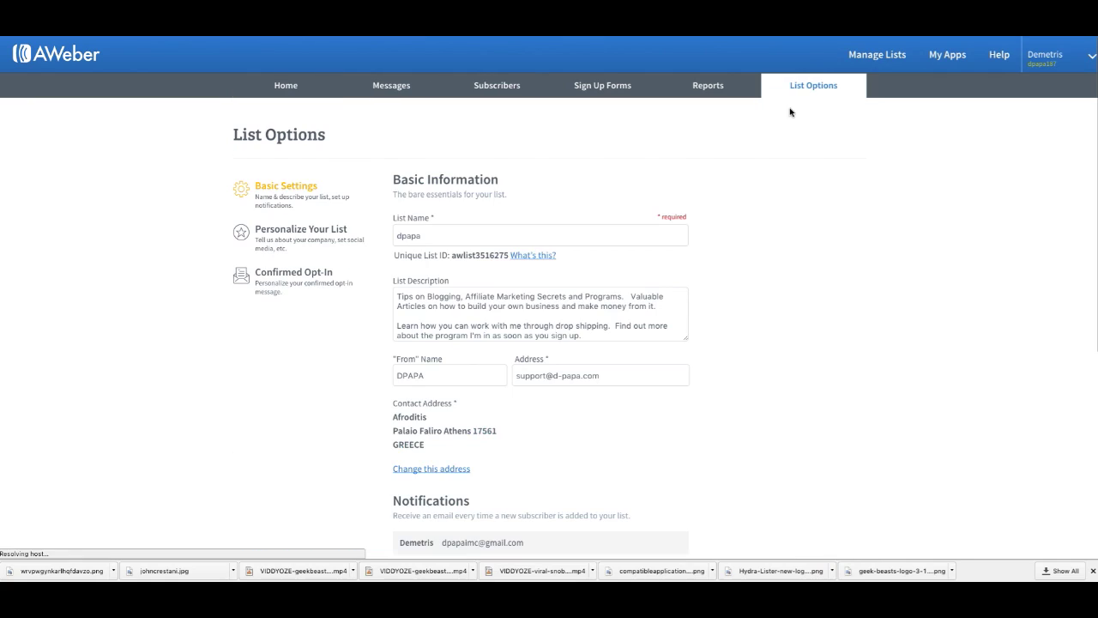
left_click(830, 82)
left_click(884, 61)
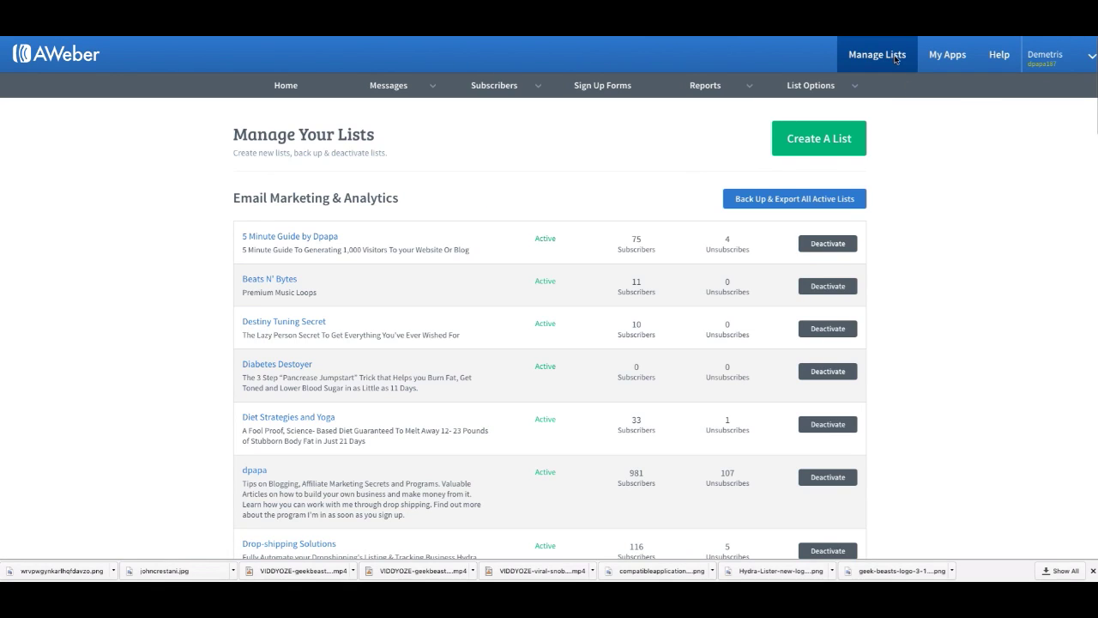
left_click(848, 149)
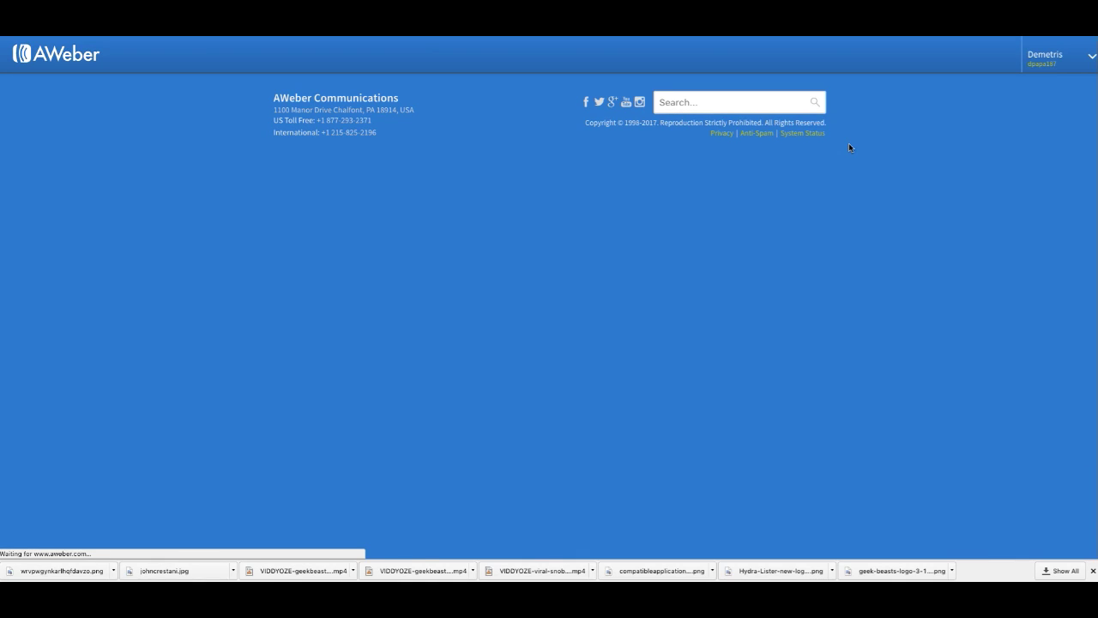
Step: Replace the company name with 'IM JetSet'
scroll(361, 288, "down", 2)
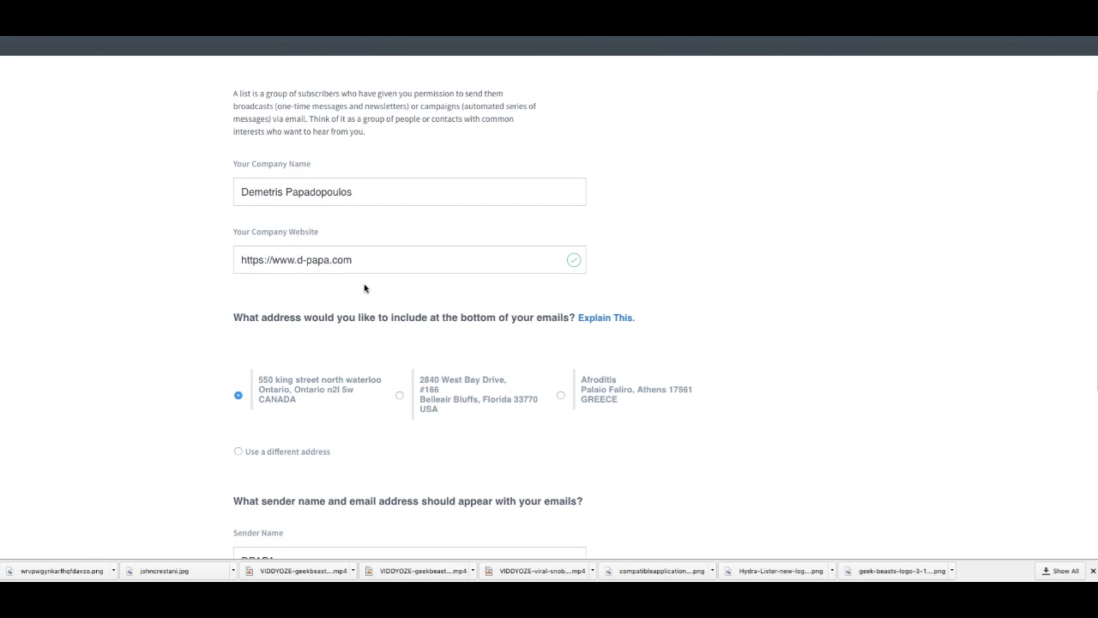
triple_click(370, 191)
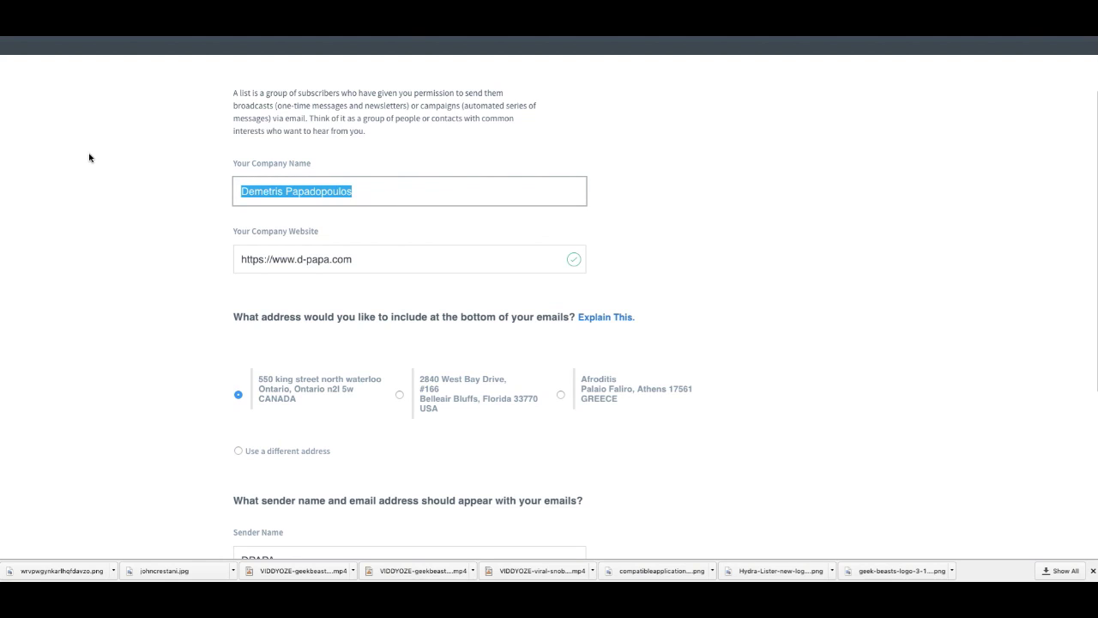
type("Im Jet s")
key("BackSpace")
key("BackSpace")
type("SE")
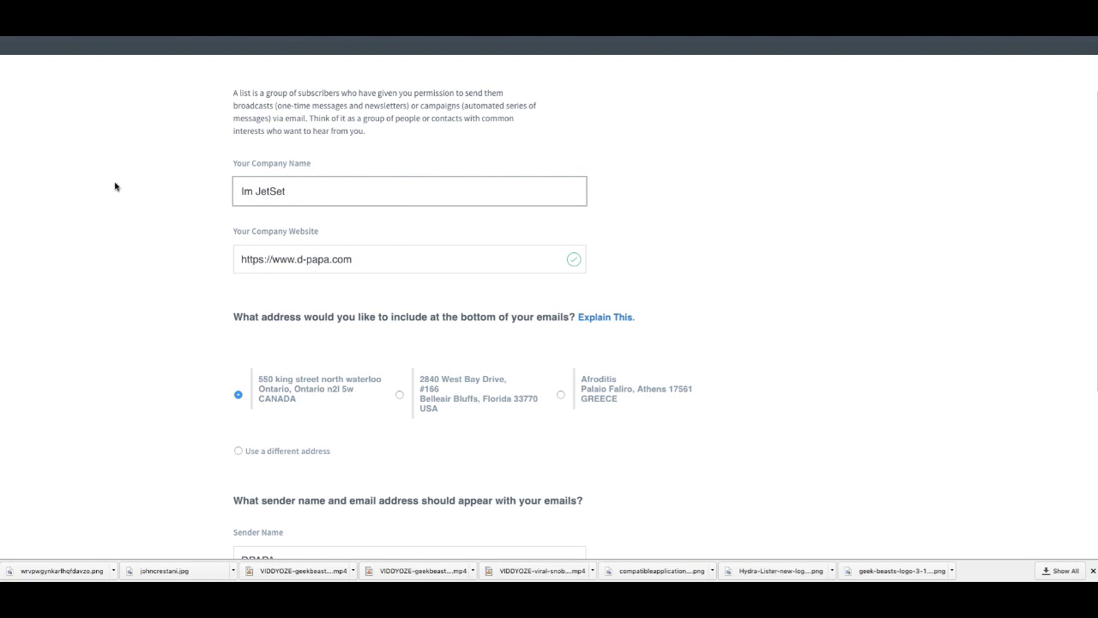
left_click(250, 186)
key("BackSpace")
type("M")
scroll(318, 244, "down", 1)
left_click_drag(362, 206, 299, 210)
type("comm")
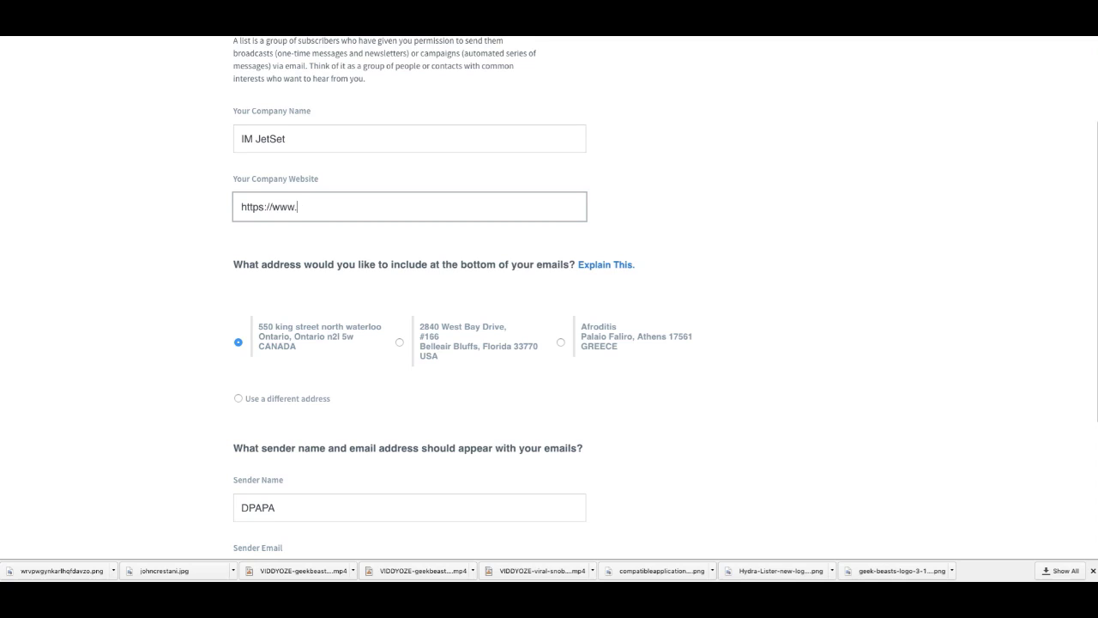
type("ommmissionevol")
key("BackSpace")
key("BackSpace")
key("BackSpace")
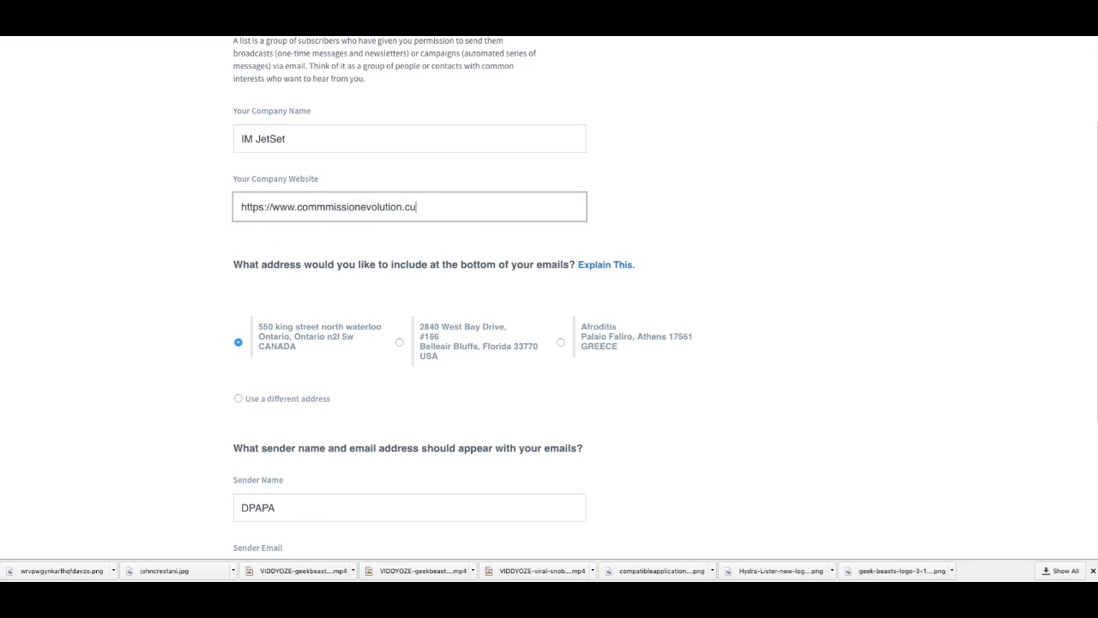
type("eu")
left_click(265, 207)
key("BackSpace")
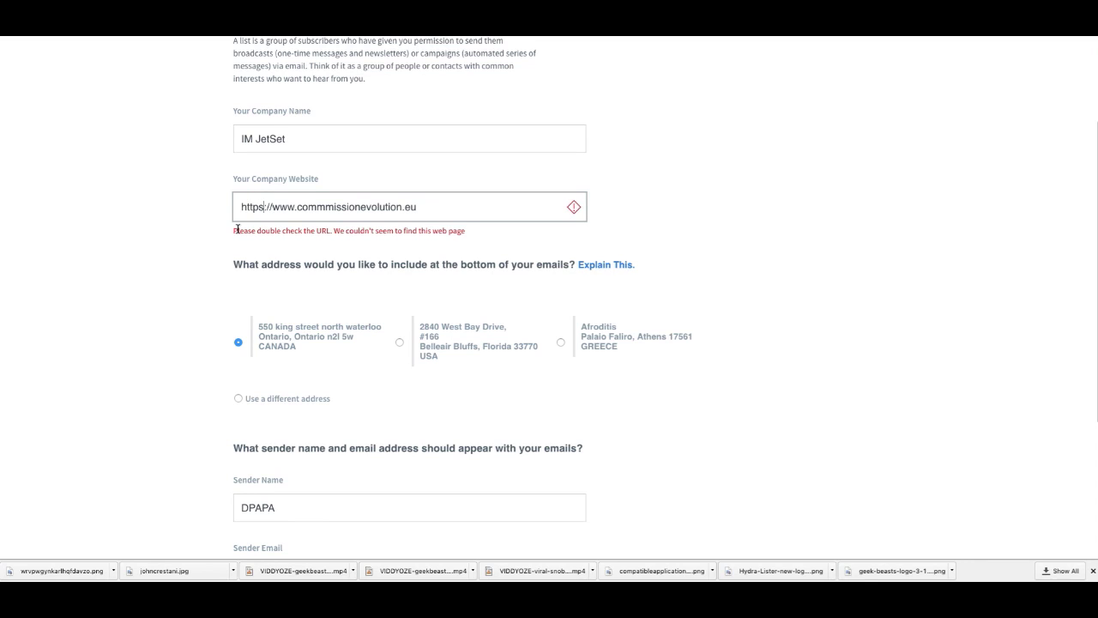
scroll(386, 257, "down", 1)
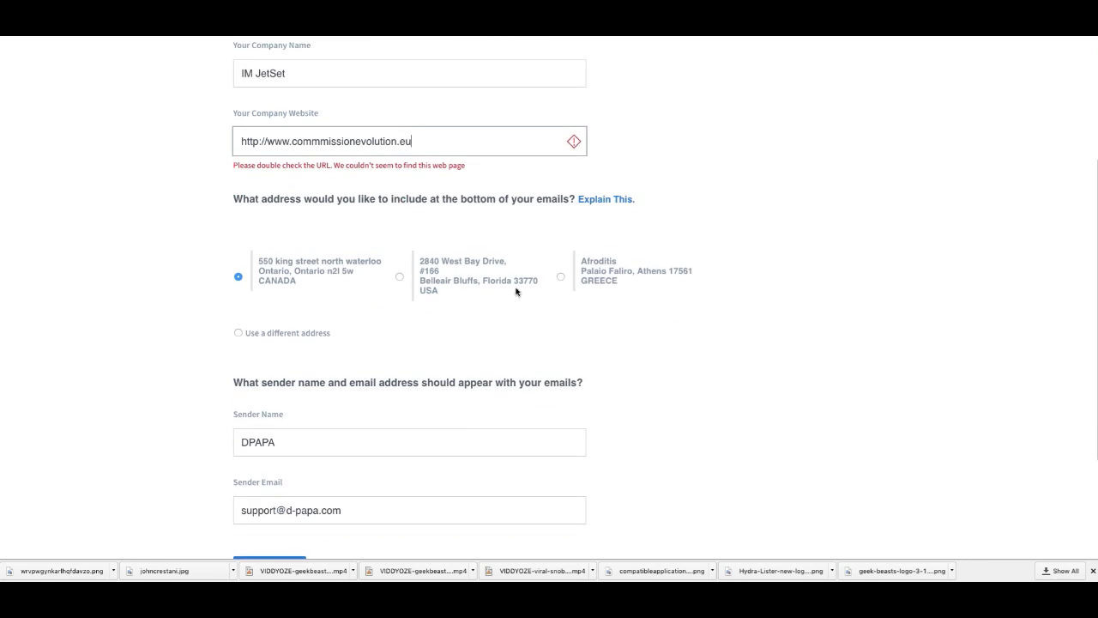
scroll(527, 311, "down", 2)
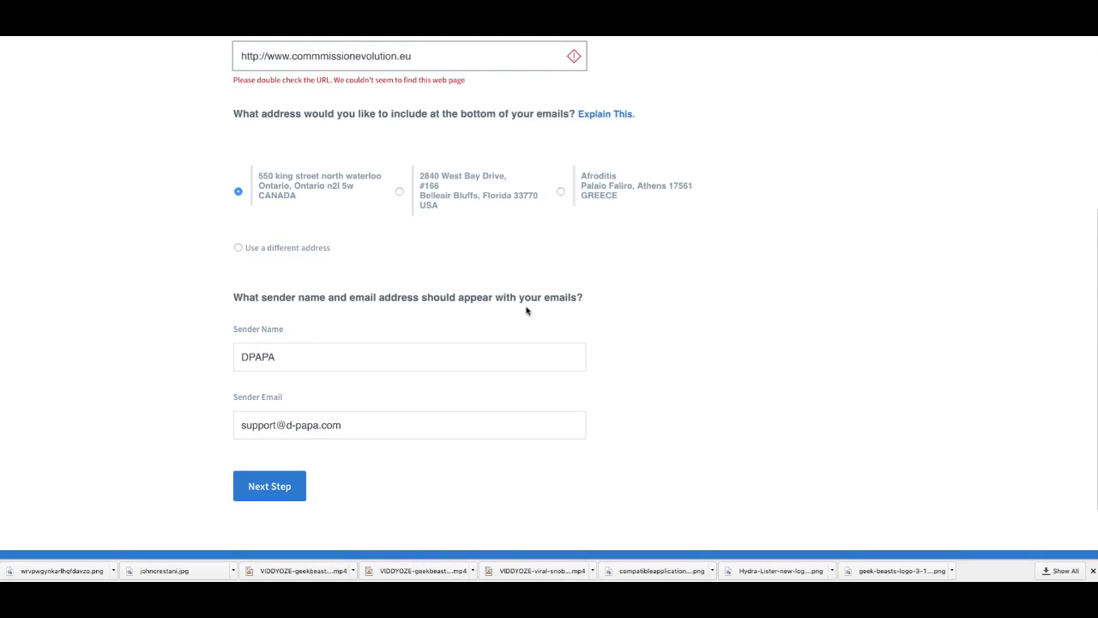
Step: Name the new list 'IM JetSet'
left_click(271, 410)
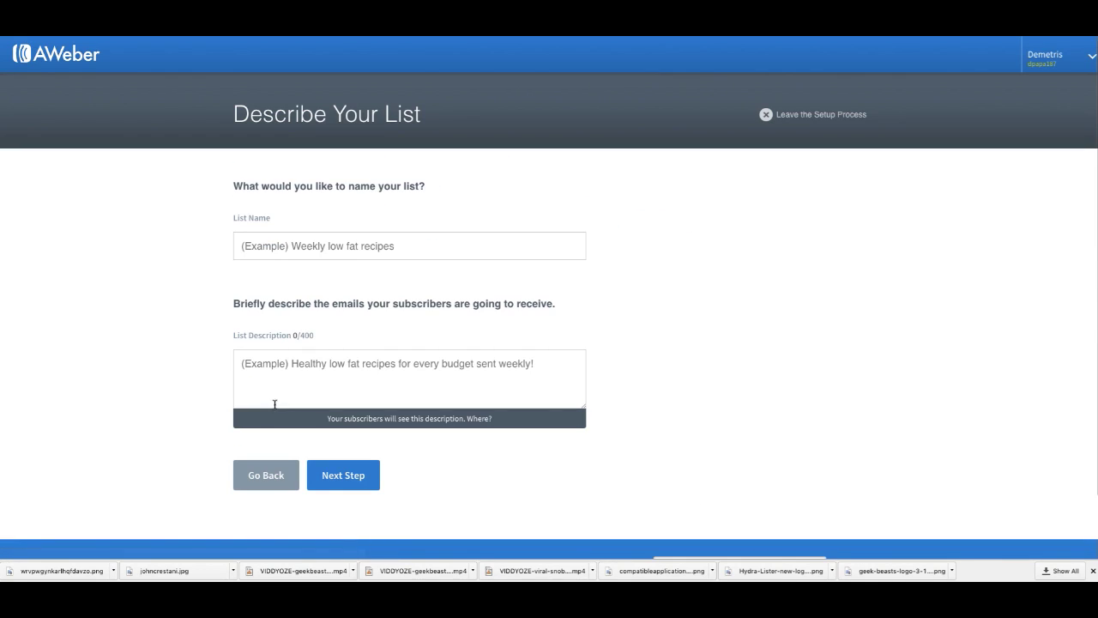
left_click(376, 246)
type("IM")
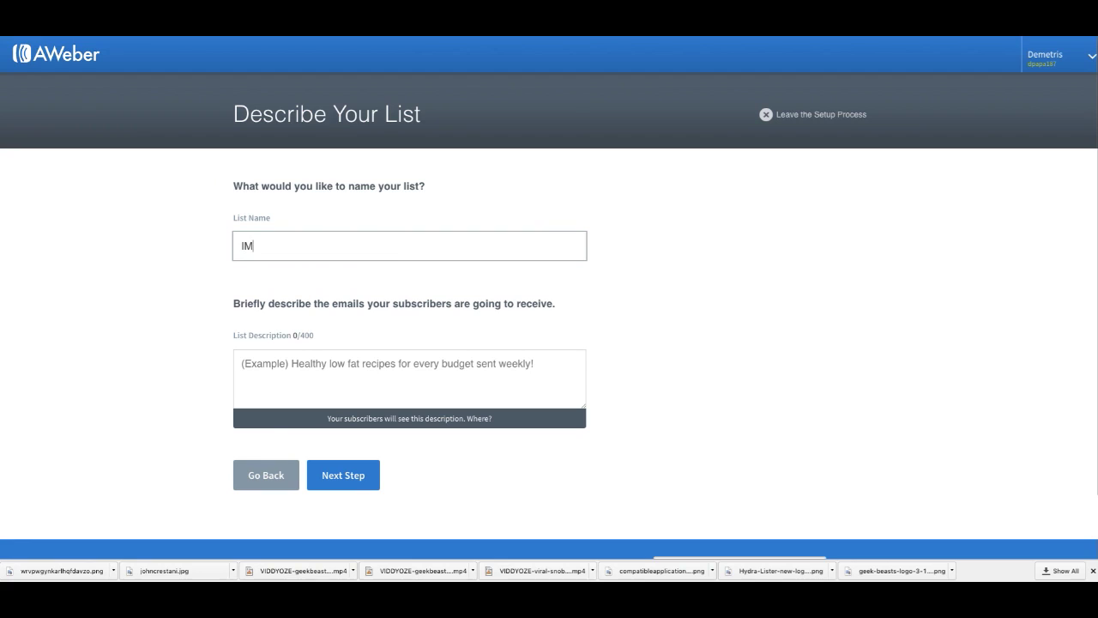
type("JetSet Informa")
key("BackSpace")
key("BackSpace")
key("BackSpace")
Step: Describe the list as 'How To Build Your Online Business From Nothing' and continue to the confirmation message
left_click(350, 371)
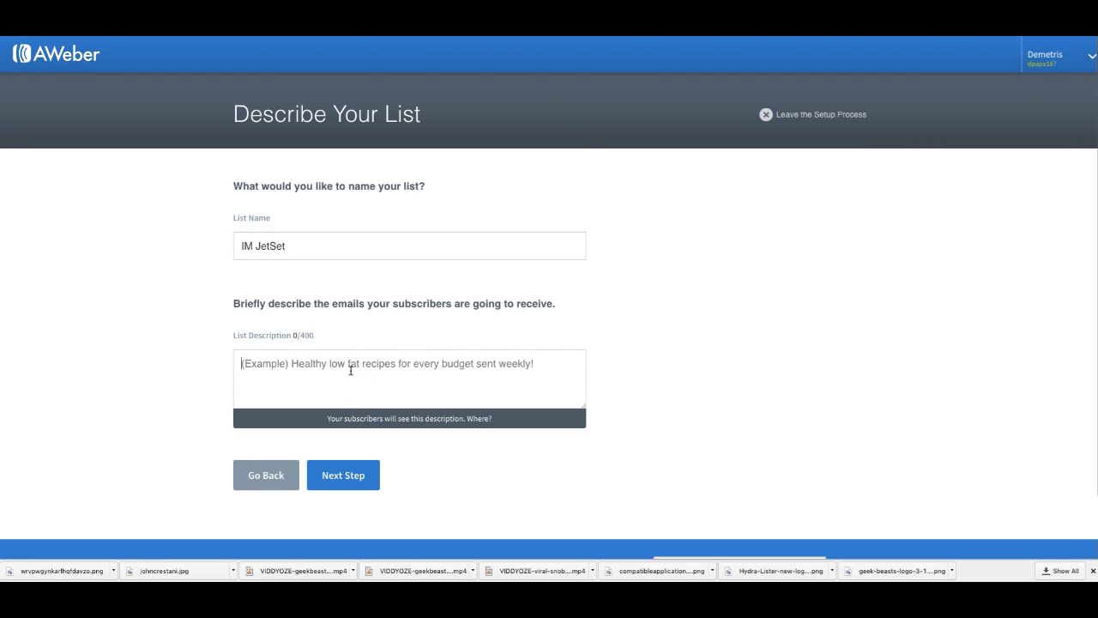
type("How To Build Y")
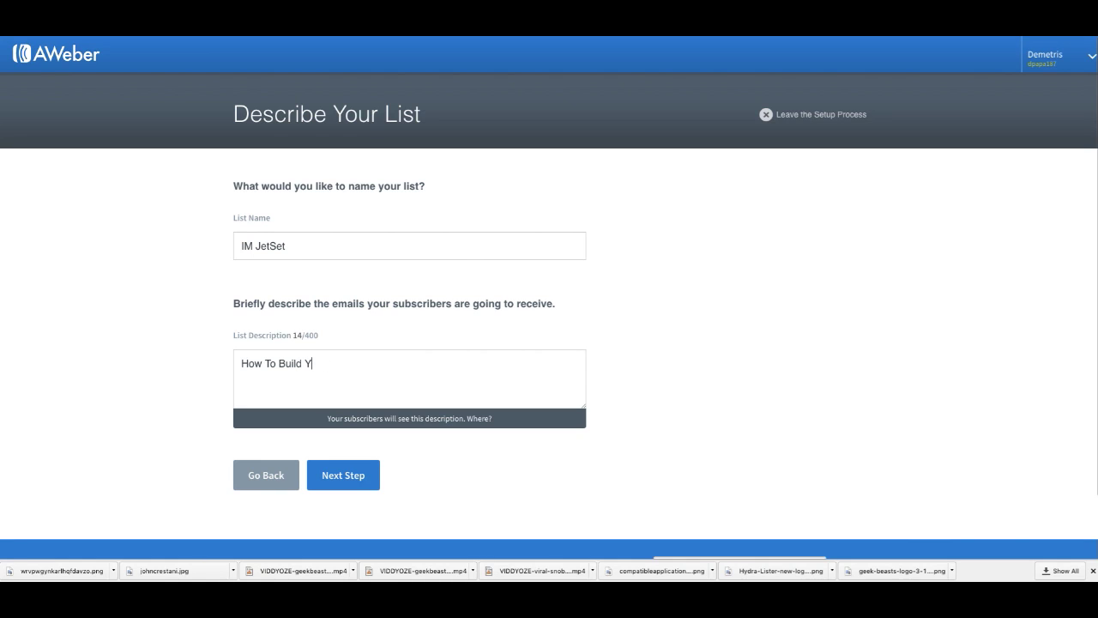
type(" our Online Business From Nothing")
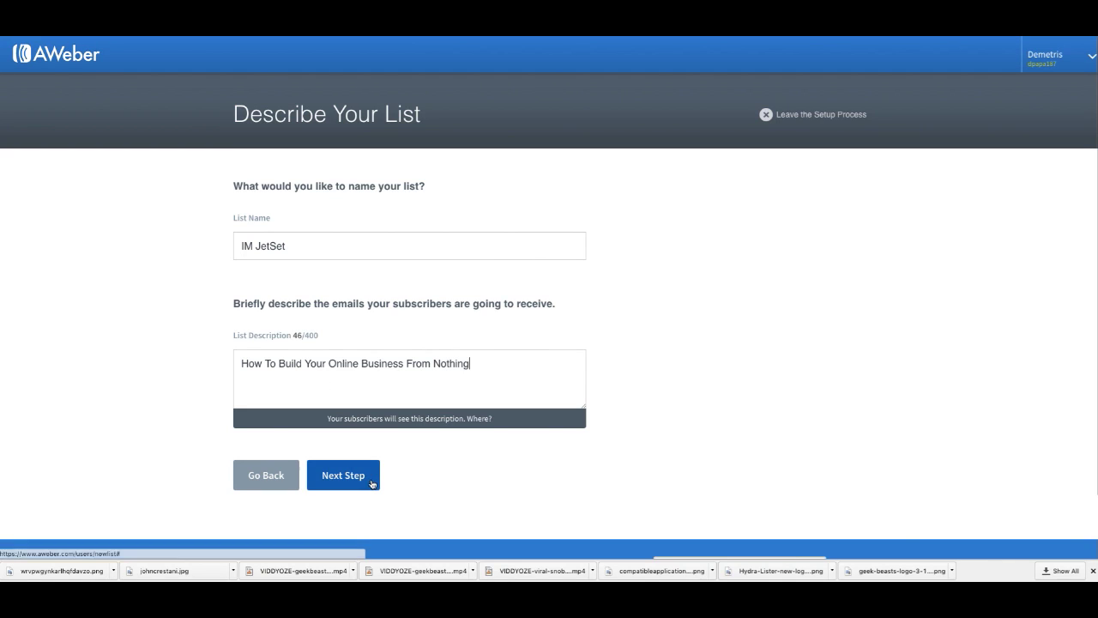
left_click(372, 484)
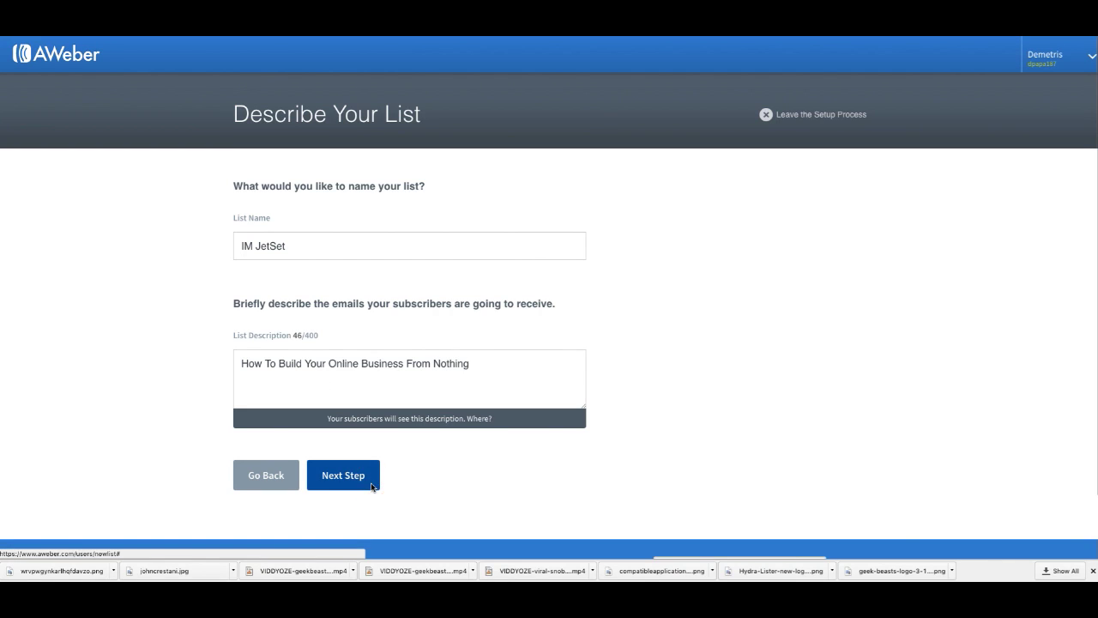
scroll(366, 378, "down", 5)
scroll(366, 377, "up", 1)
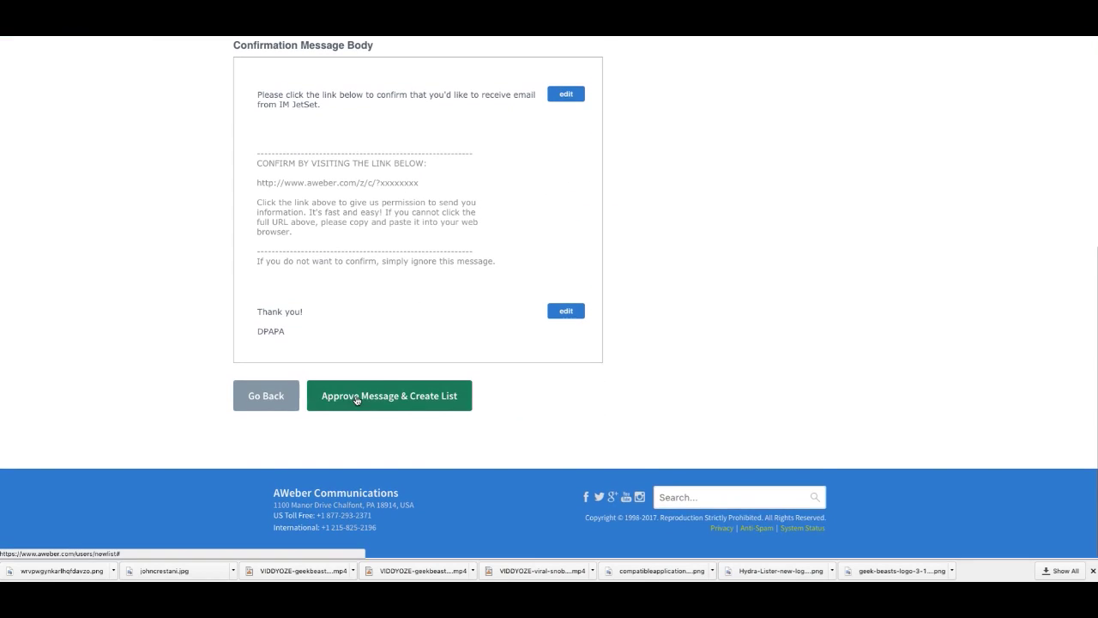
Step: Approve the confirmation message to create IM JetSet, then start its first sign-up form
left_click(365, 397)
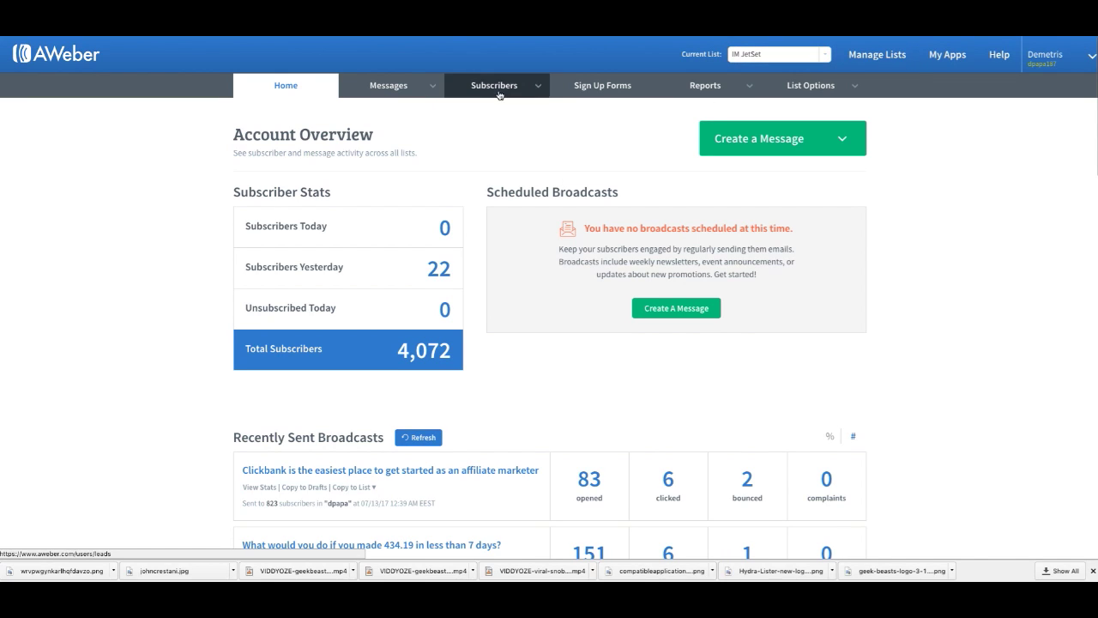
left_click(618, 93)
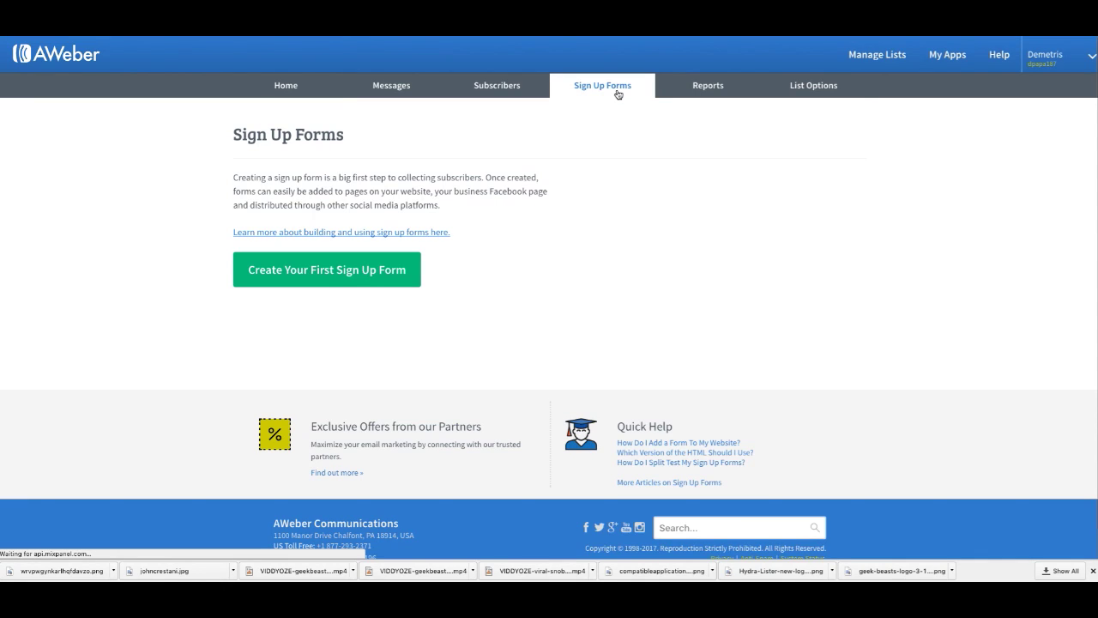
left_click(330, 271)
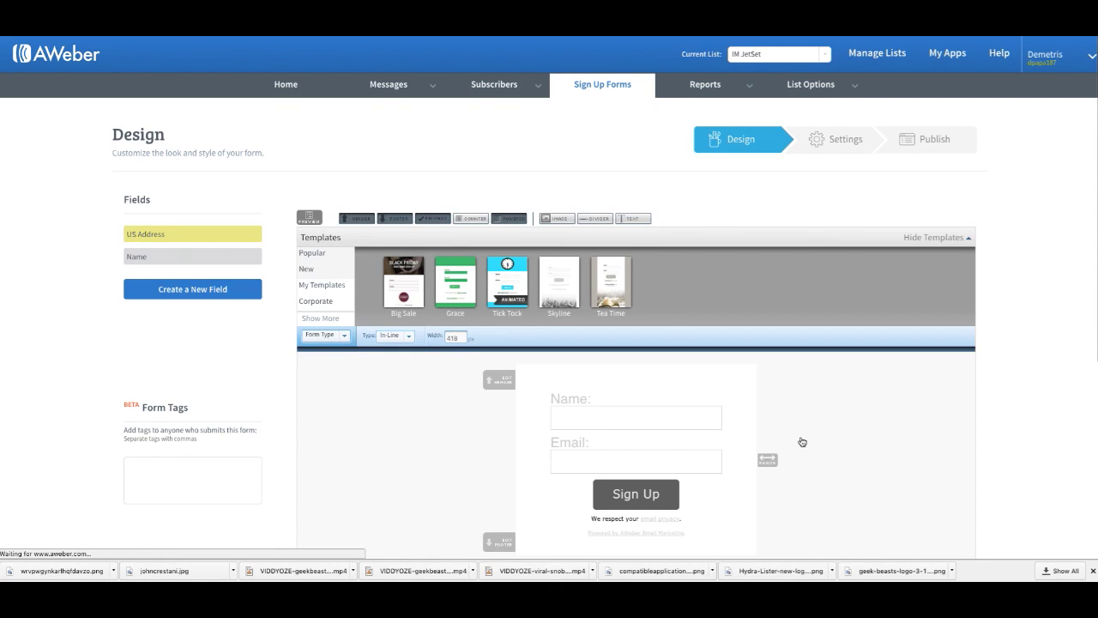
Step: Move to the form settings step and replace the default name with 'IM JETSET WEBINAR OPTIN'
scroll(507, 322, "down", 3)
scroll(507, 321, "down", 1)
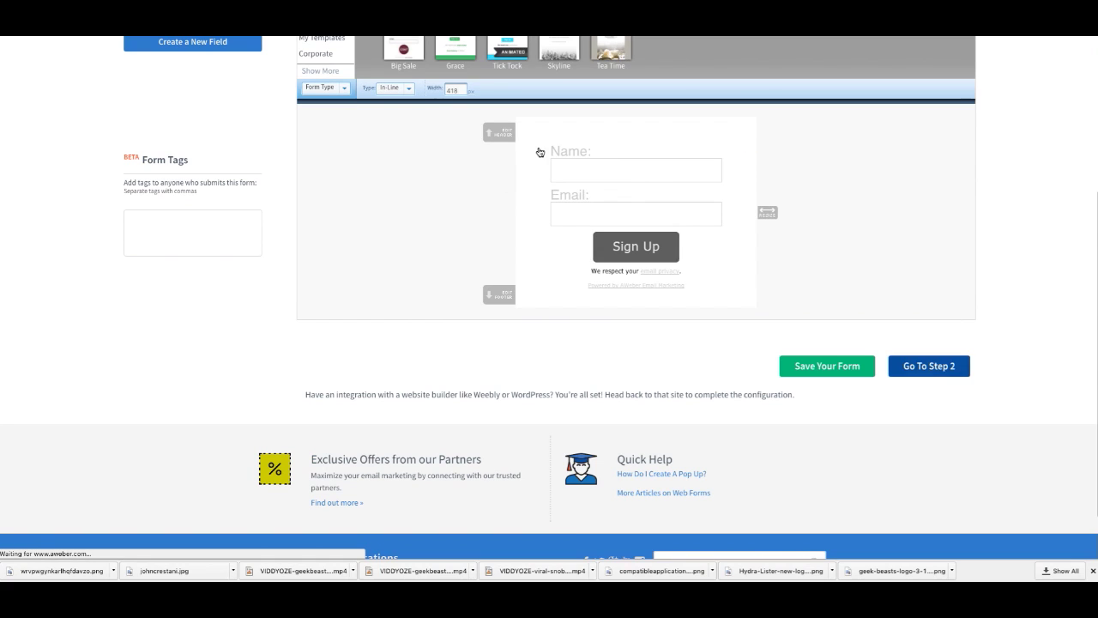
left_click(933, 371)
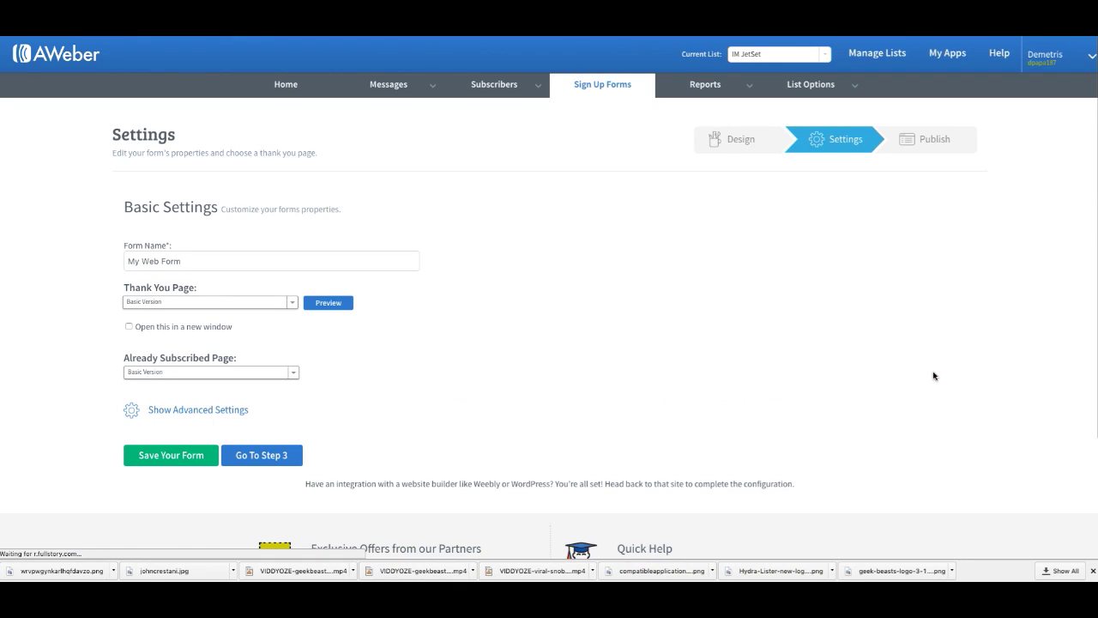
scroll(195, 296, "down", 2)
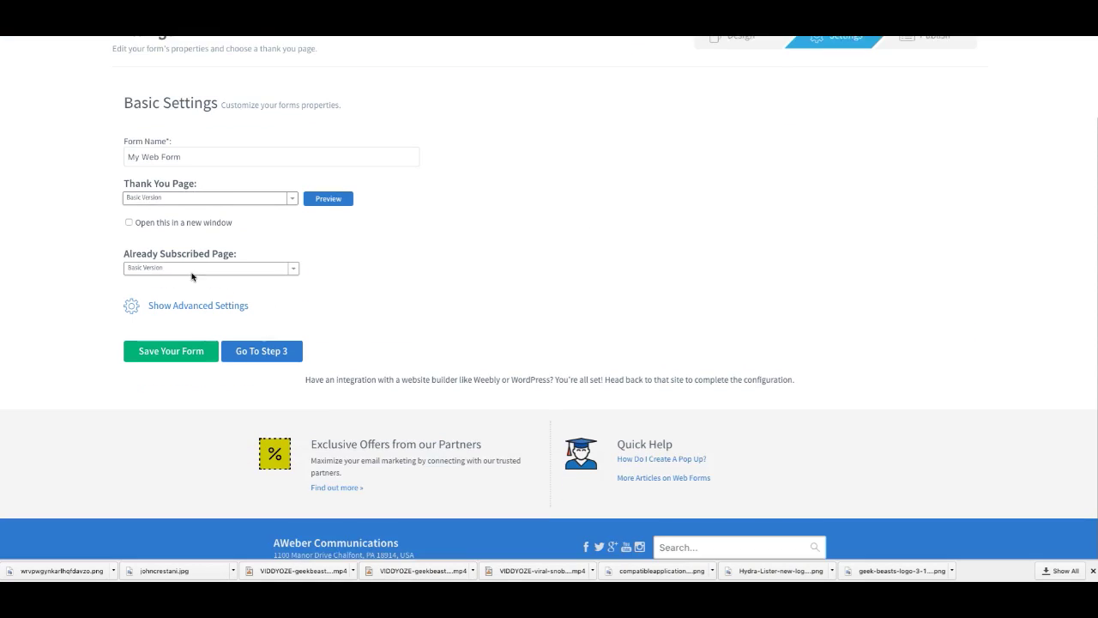
triple_click(137, 155)
key("BackSpace")
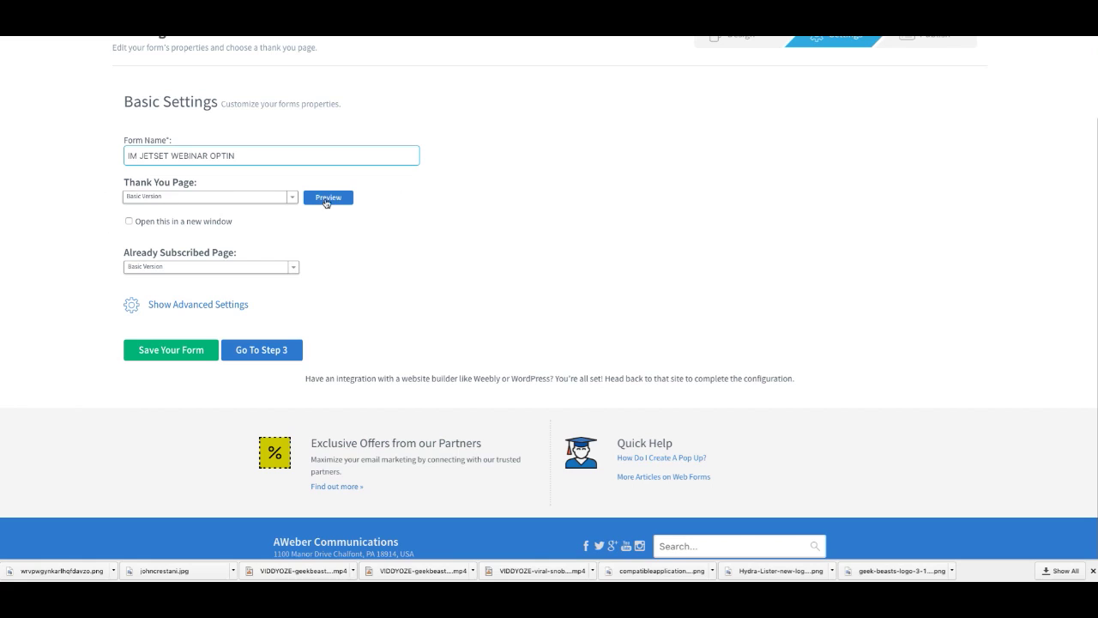
Step: Keep Basic Version for the thank-you and already-subscribed pages and proceed to Publish
left_click(226, 195)
left_click(237, 186)
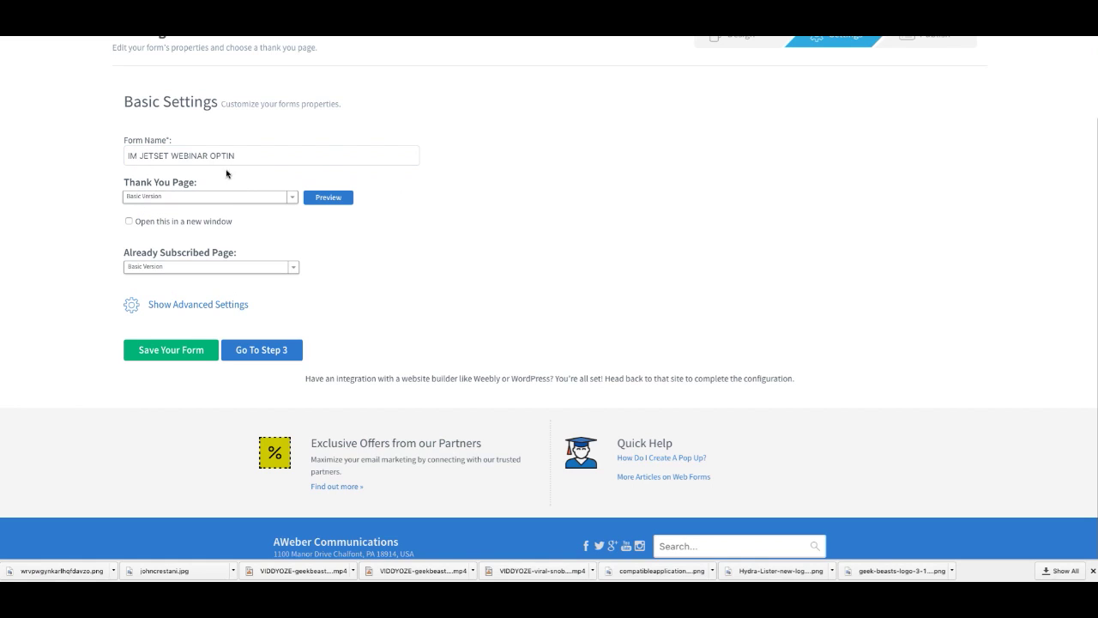
left_click(225, 198)
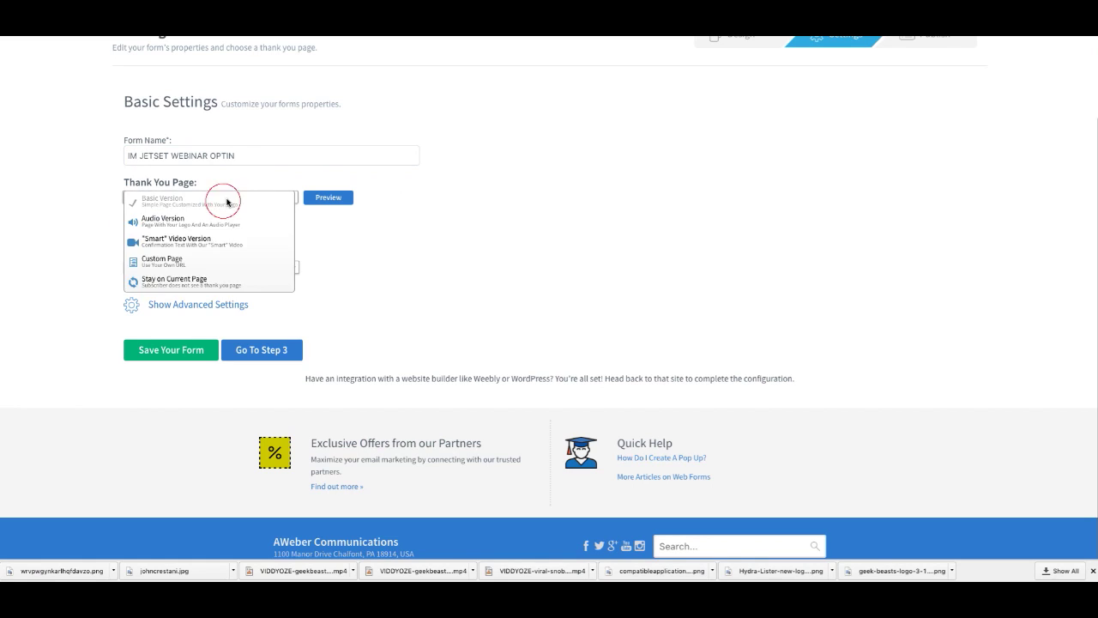
left_click(243, 194)
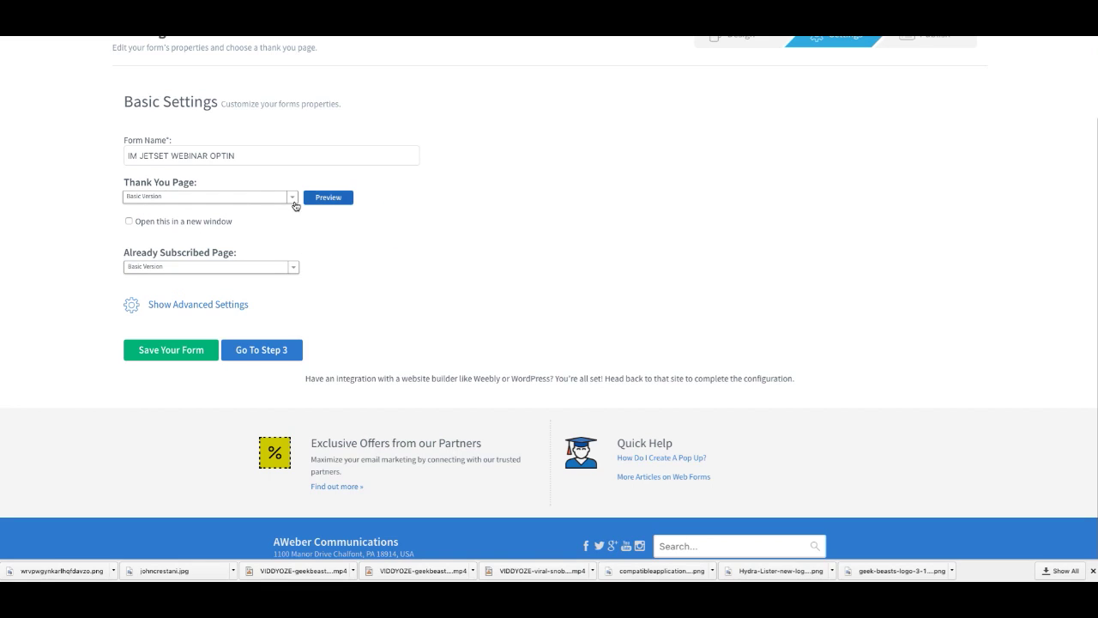
left_click(292, 199)
left_click(305, 180)
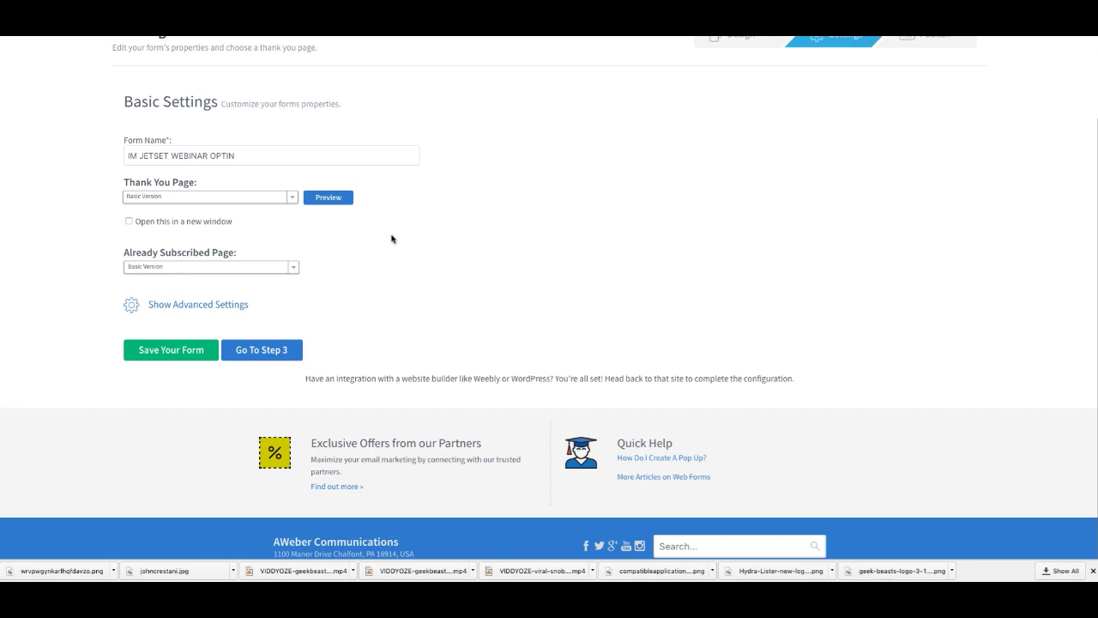
left_click(284, 266)
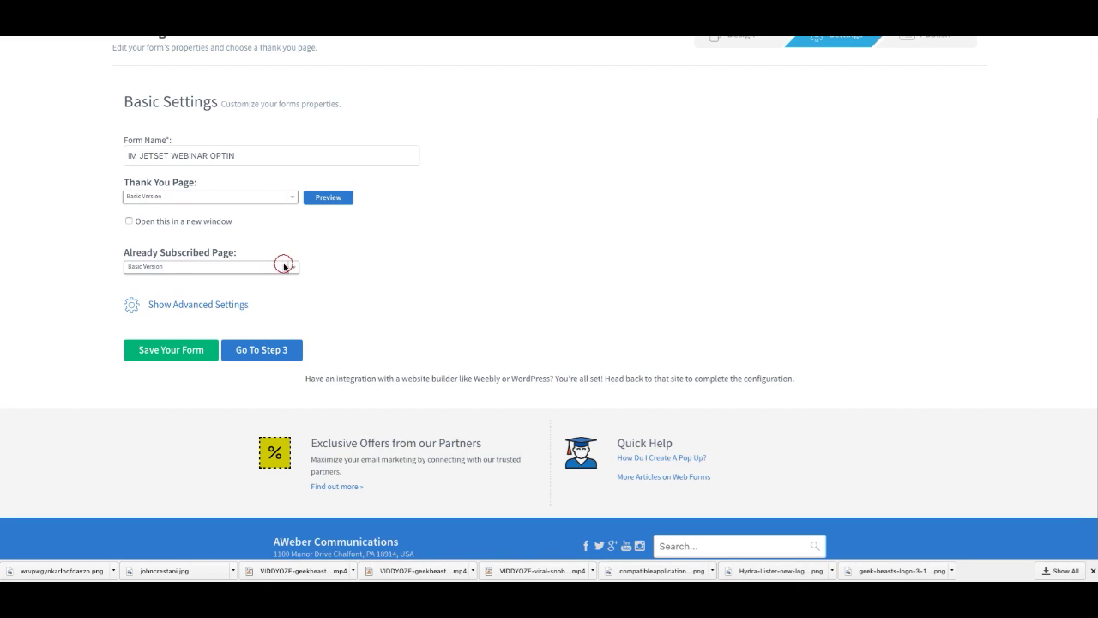
left_click(329, 280)
left_click(260, 345)
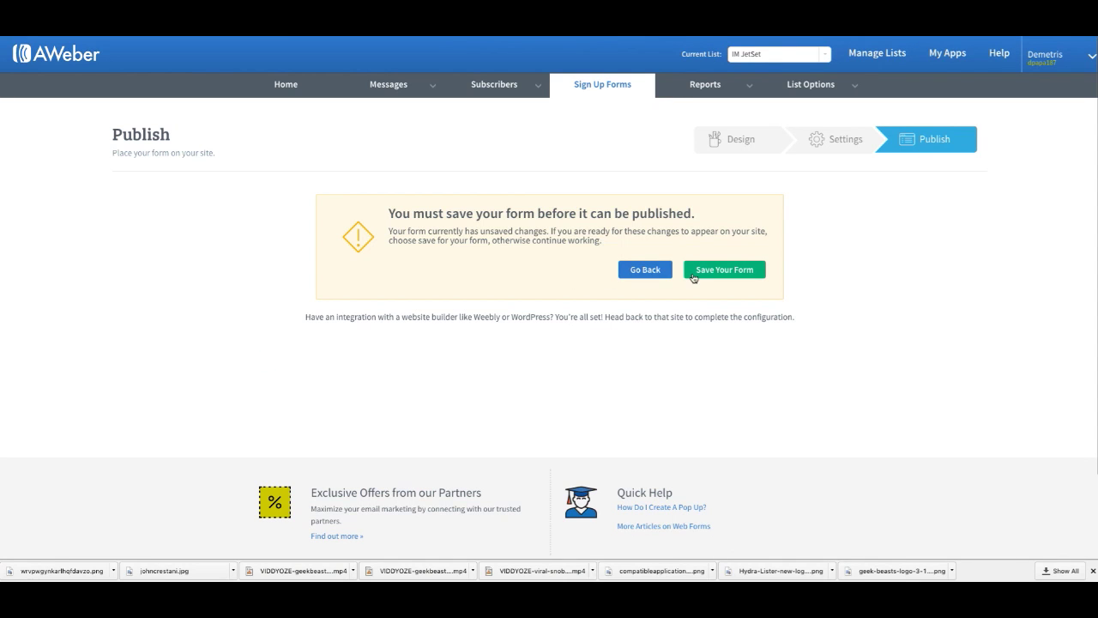
Step: Save the form, choose self-installation, and copy the JavaScript snippet code
left_click(696, 273)
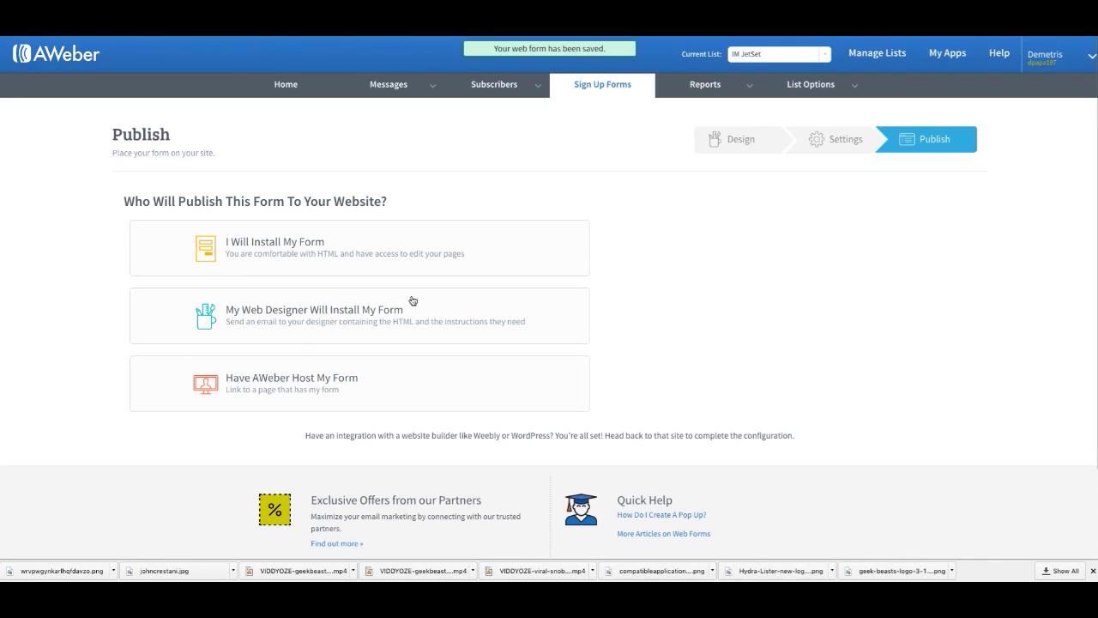
left_click(314, 251)
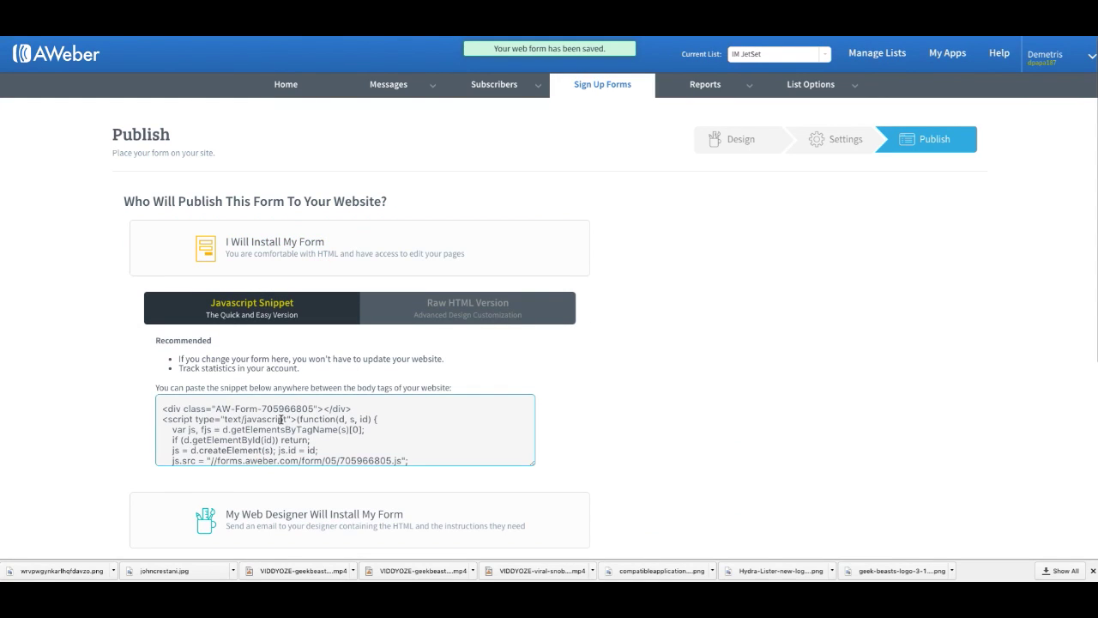
left_click_drag(163, 403, 283, 416)
left_click(271, 405)
left_click(162, 401)
left_click_drag(166, 405, 252, 355)
right_click(257, 352)
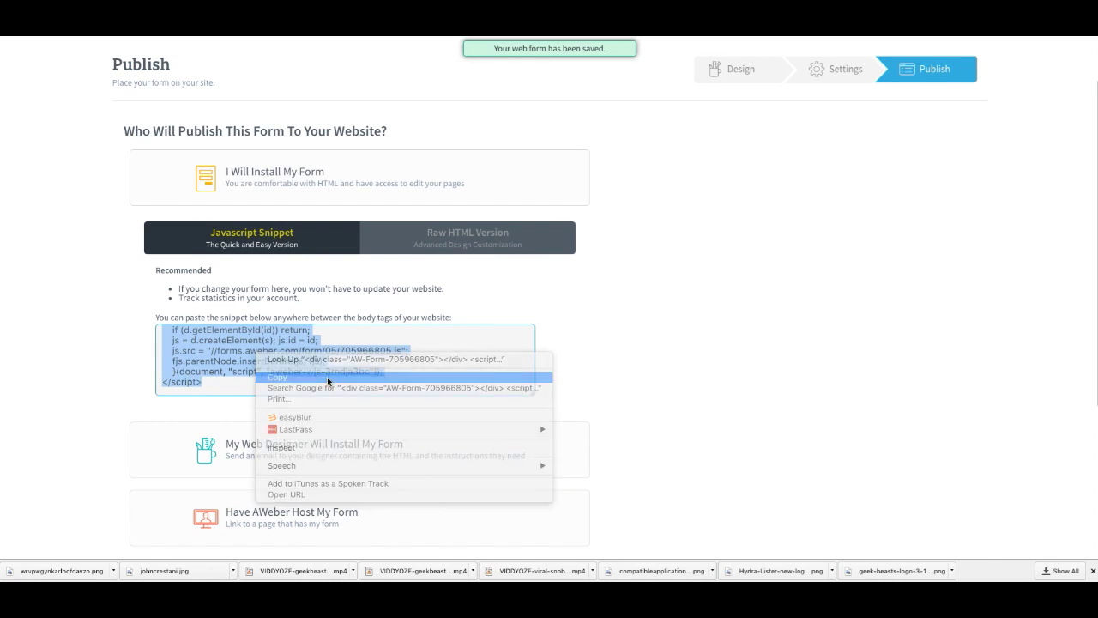
left_click(328, 377)
scroll(330, 377, "up", 5)
scroll(337, 381, "down", 6)
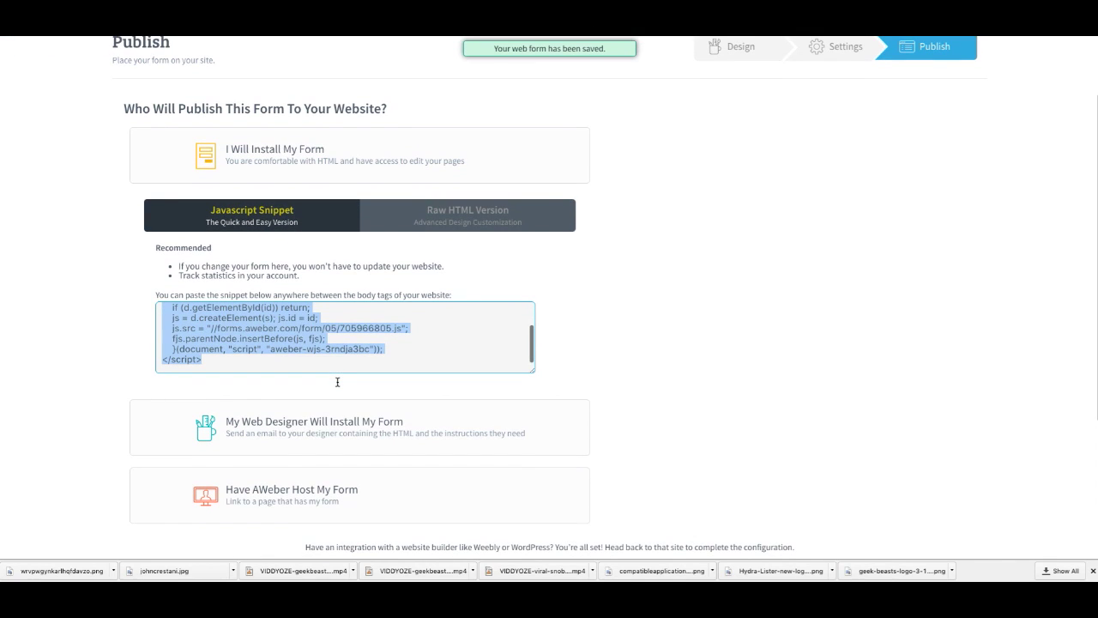
left_click(416, 346)
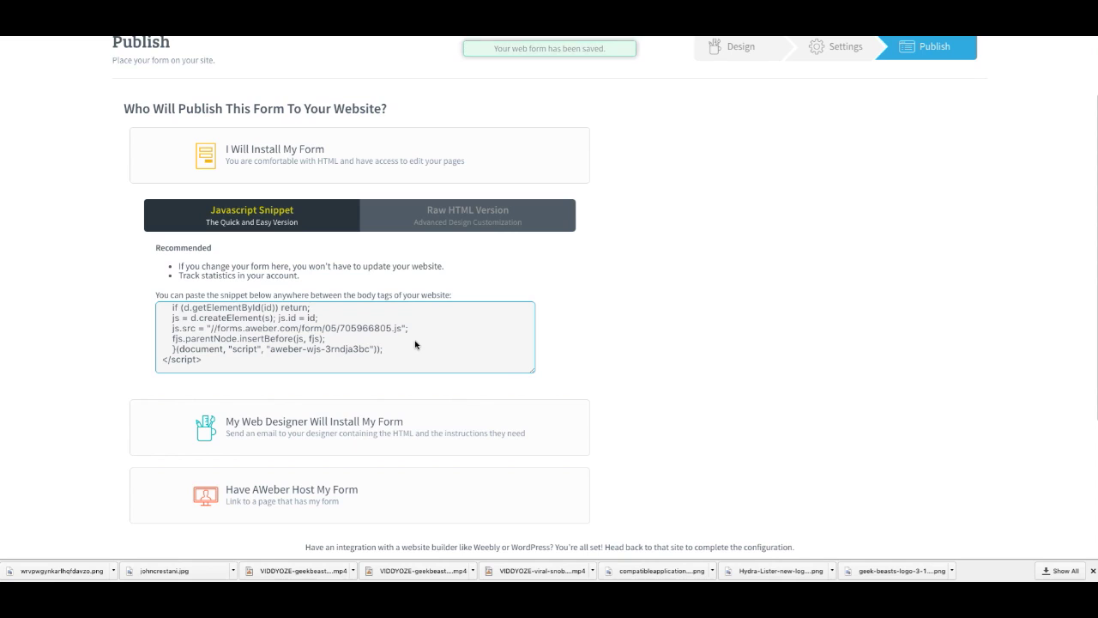
scroll(416, 343, "up", 5)
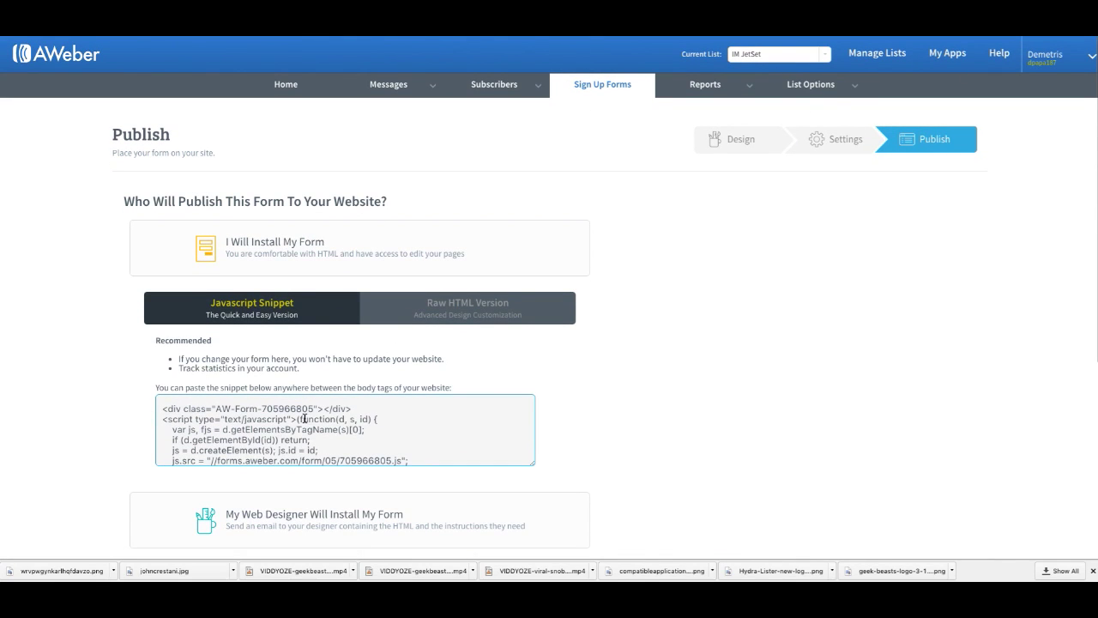
Step: Open Manage Lists and locate the IM JetSet list among the account's lists
left_click(853, 56)
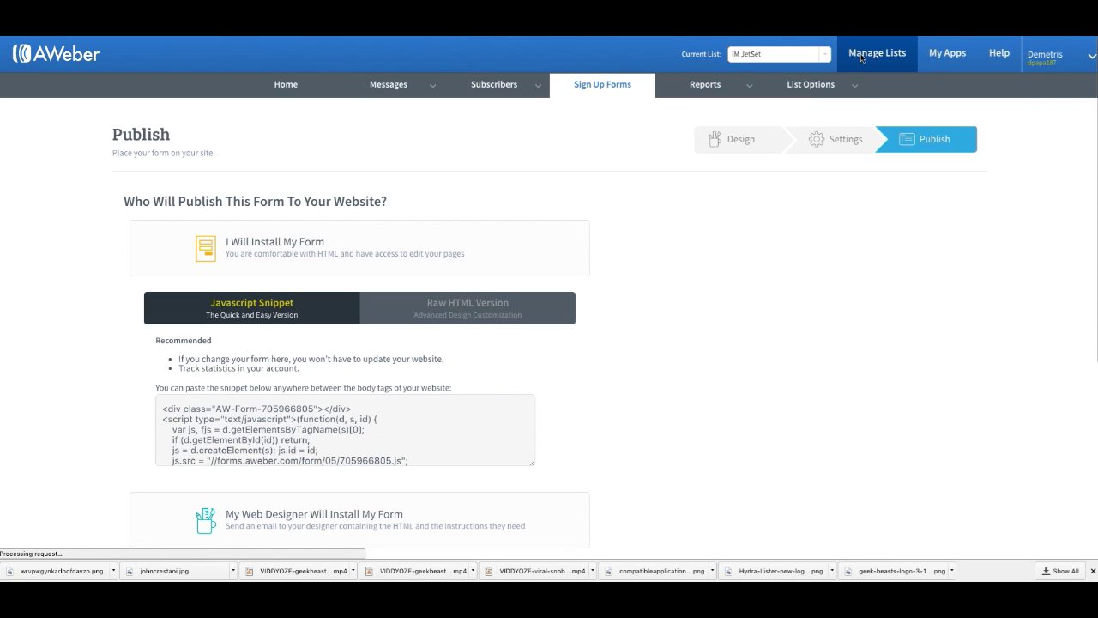
scroll(361, 246, "down", 2)
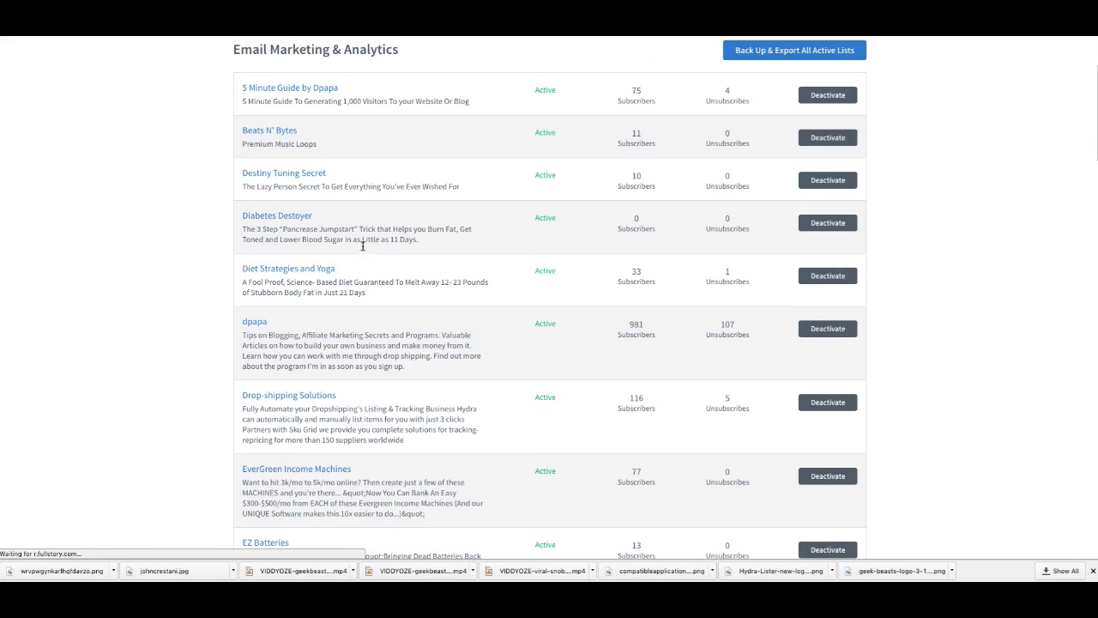
scroll(362, 246, "down", 20)
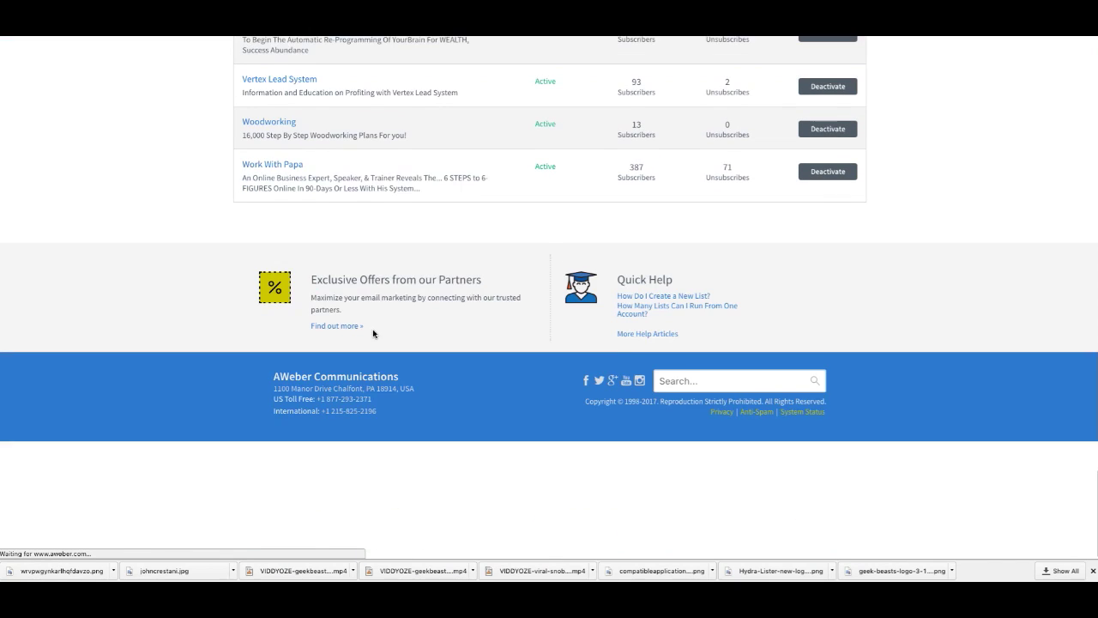
scroll(369, 309, "up", 3)
scroll(298, 137, "up", 3)
scroll(298, 139, "up", 6)
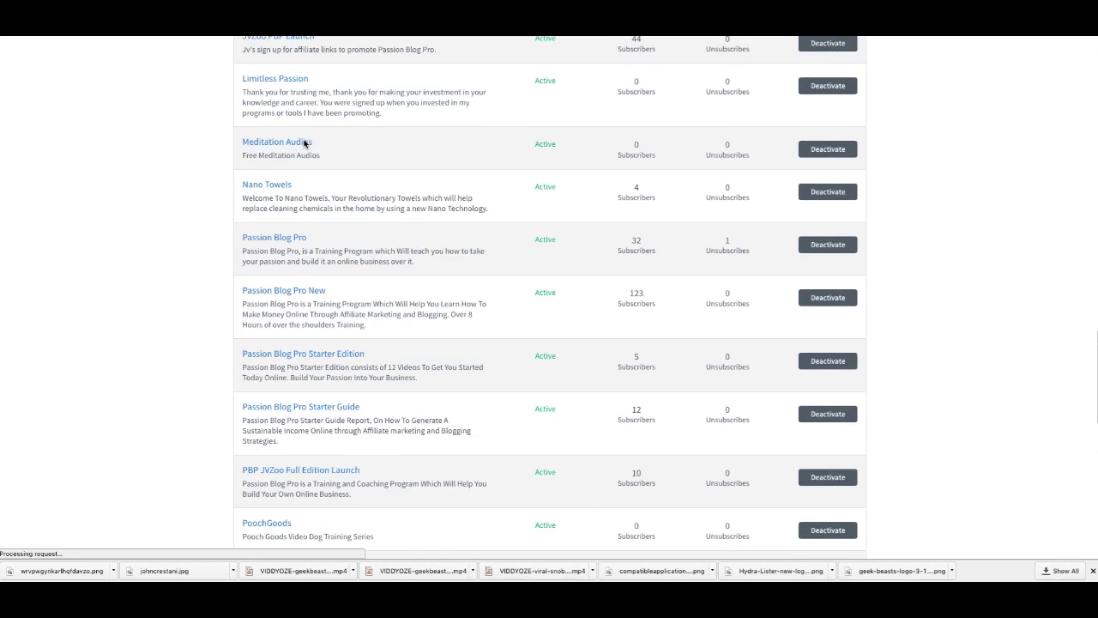
scroll(304, 143, "up", 2)
scroll(270, 180, "up", 3)
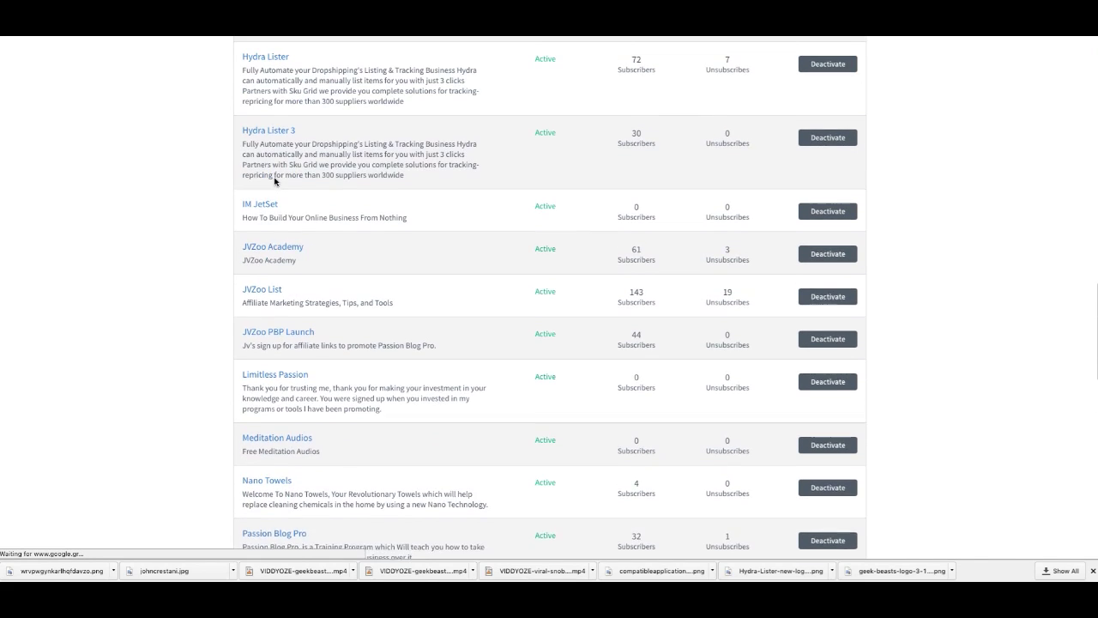
left_click(270, 227, "shift")
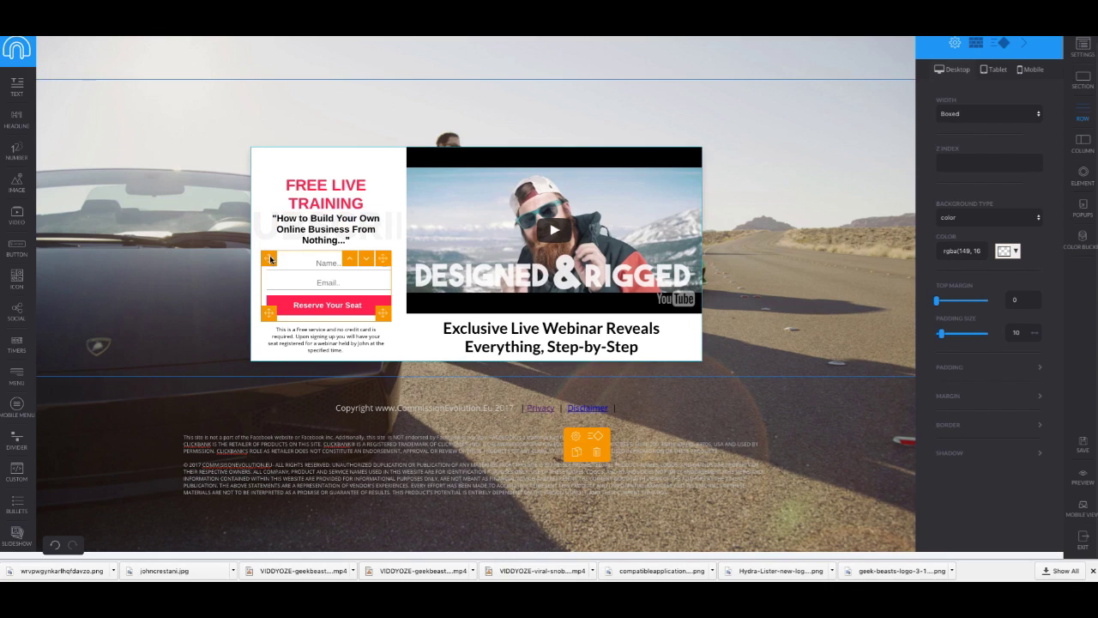
Step: Select the opt-in form block and switch its autoresponder from iGloo to AWeber
mouse_move(271, 259)
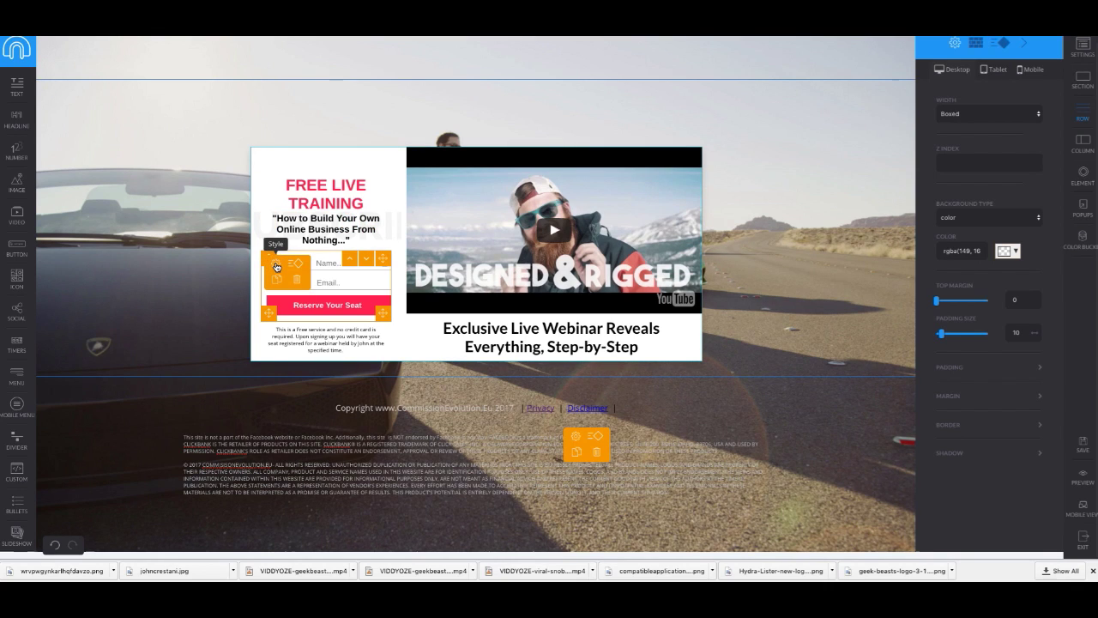
left_click(276, 266)
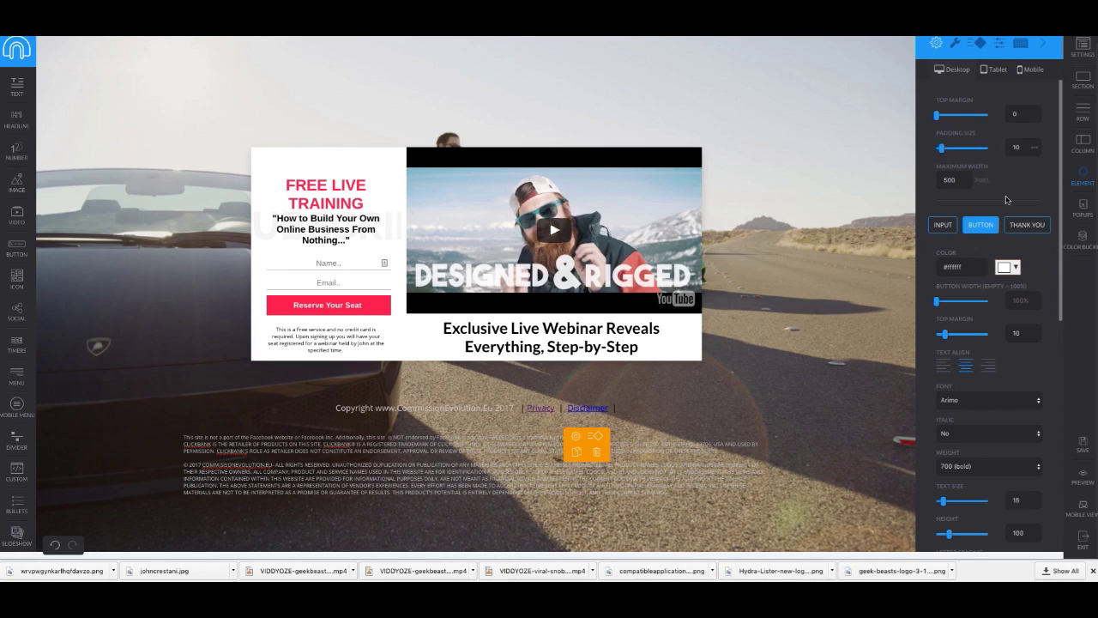
left_click(272, 261)
left_click_drag(272, 261, 345, 263)
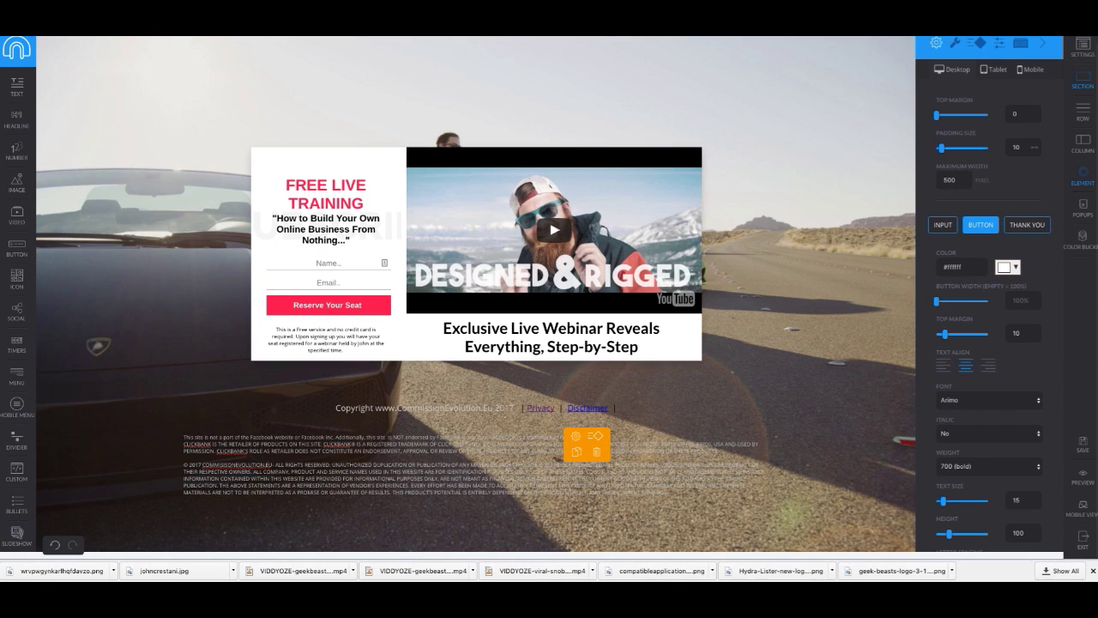
left_click(955, 46)
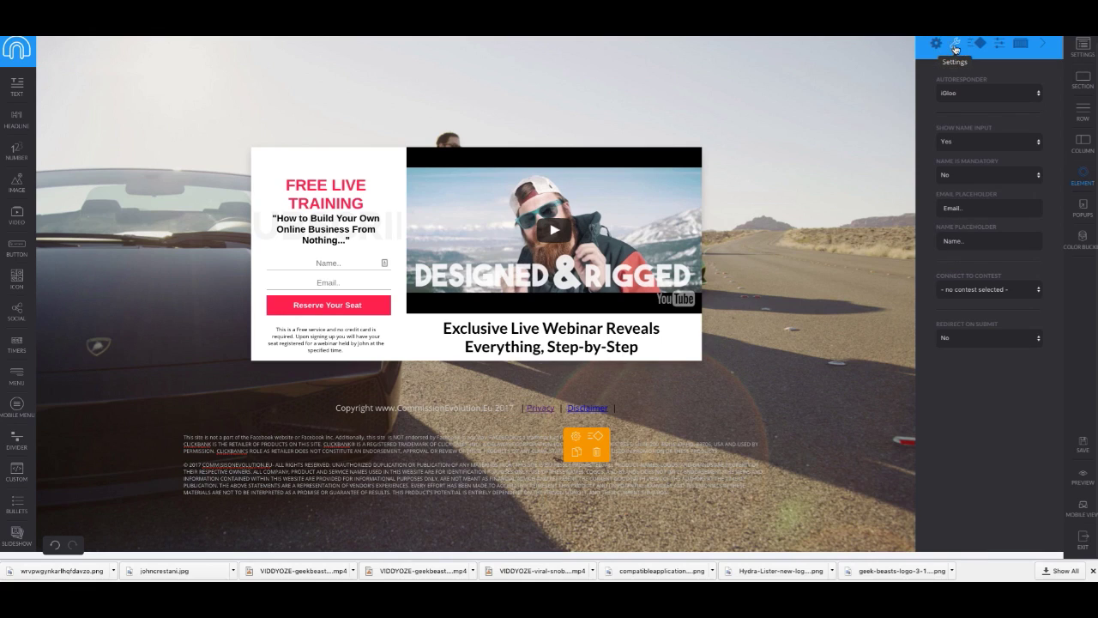
left_click(997, 94)
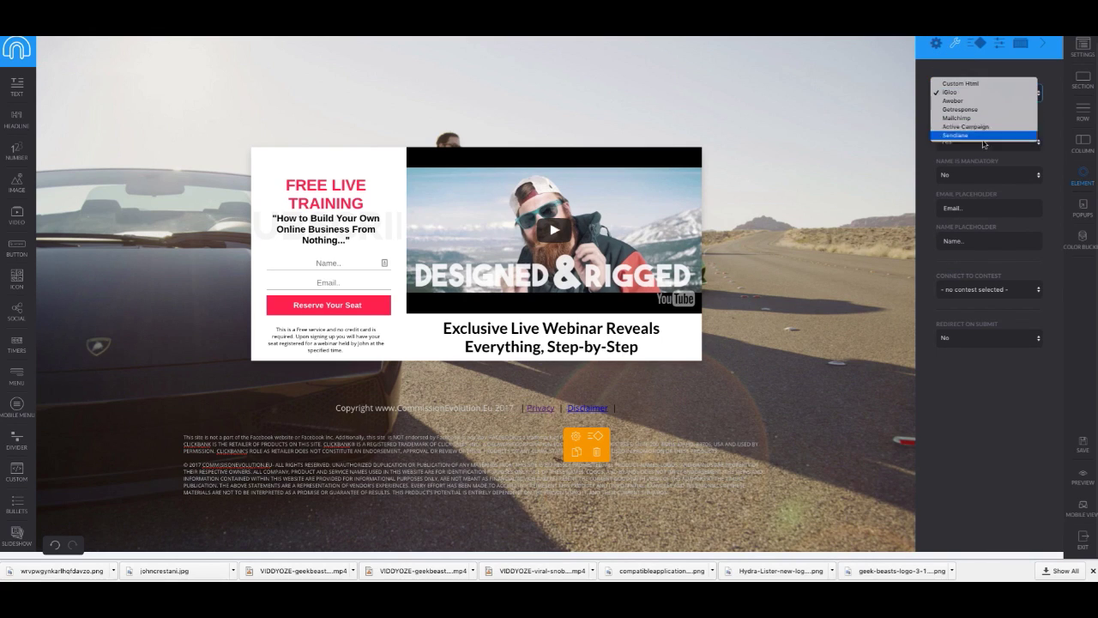
left_click(978, 96)
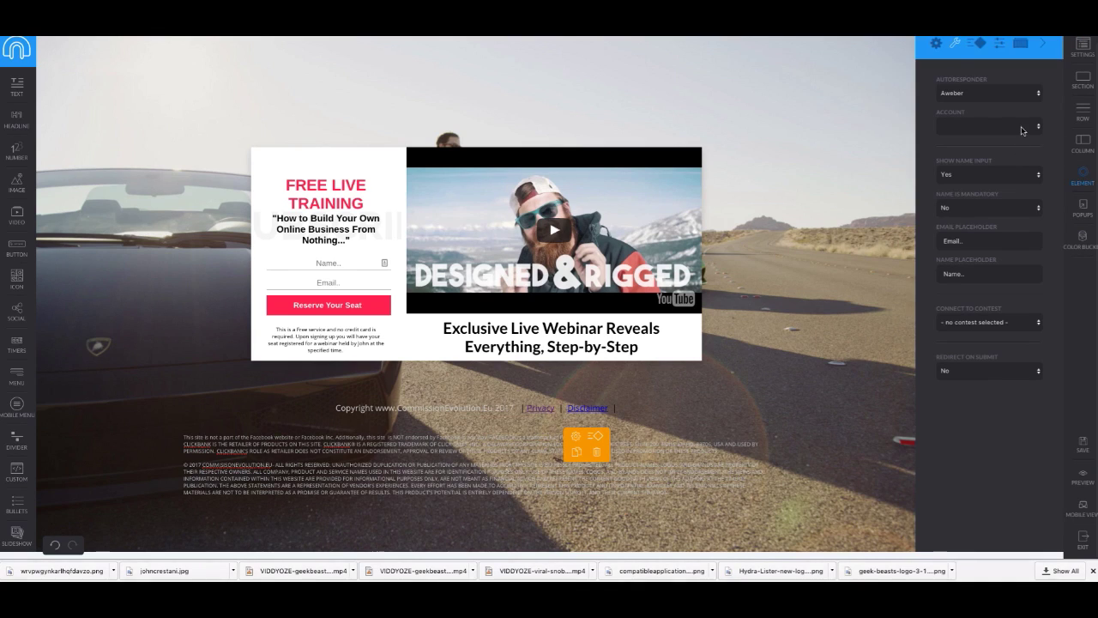
Step: Connect the form to the AWeber account and its IM JetSet list
left_click(1020, 128)
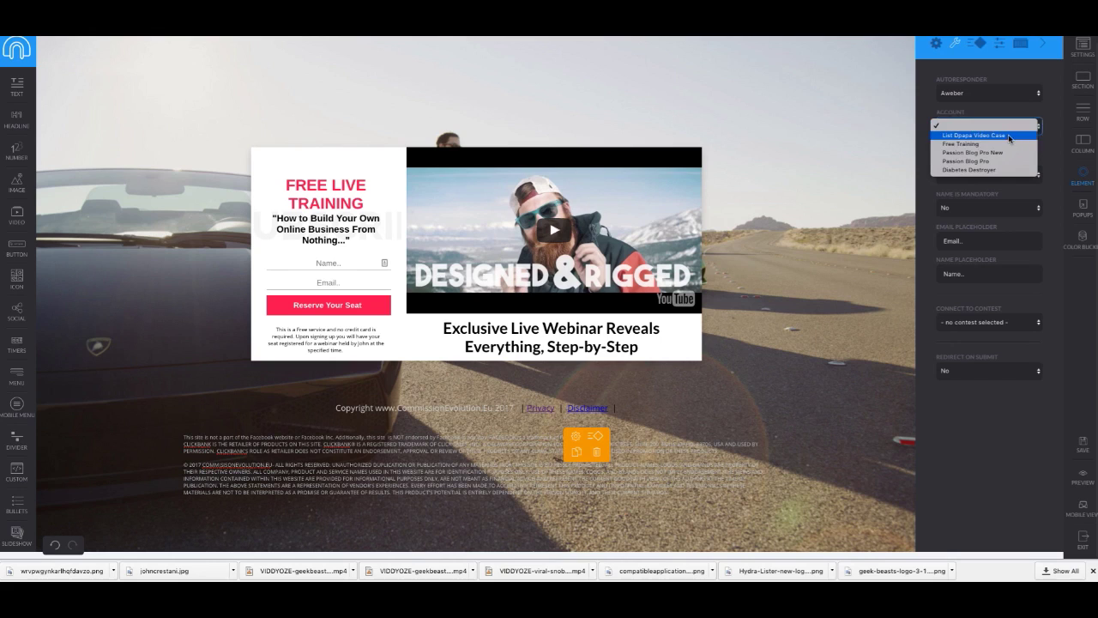
left_click(1009, 137)
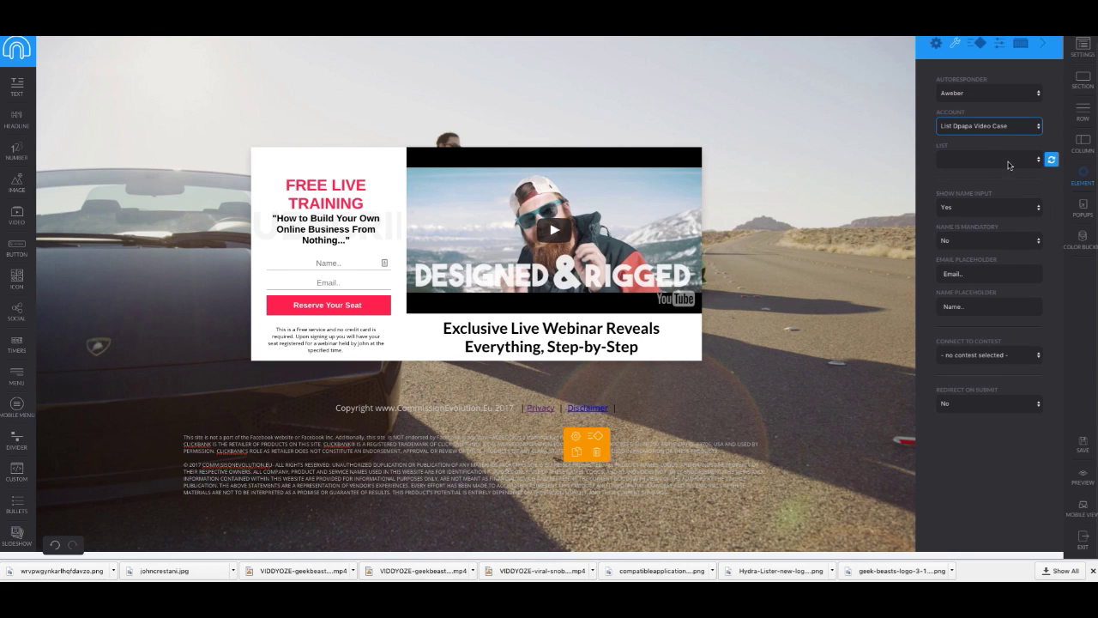
left_click(1009, 163)
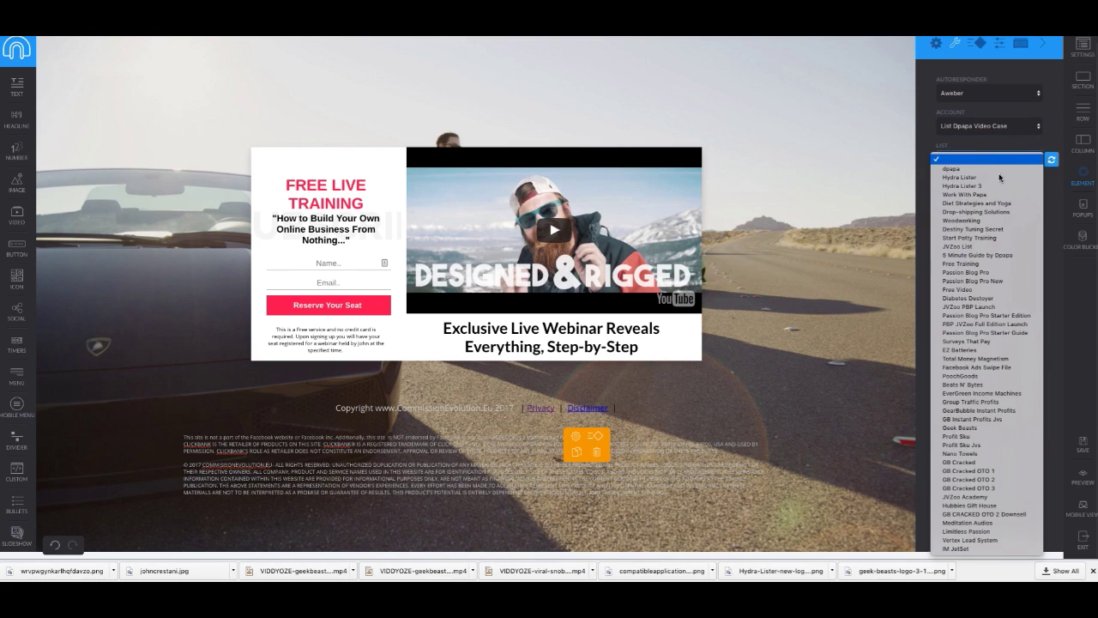
left_click(986, 549)
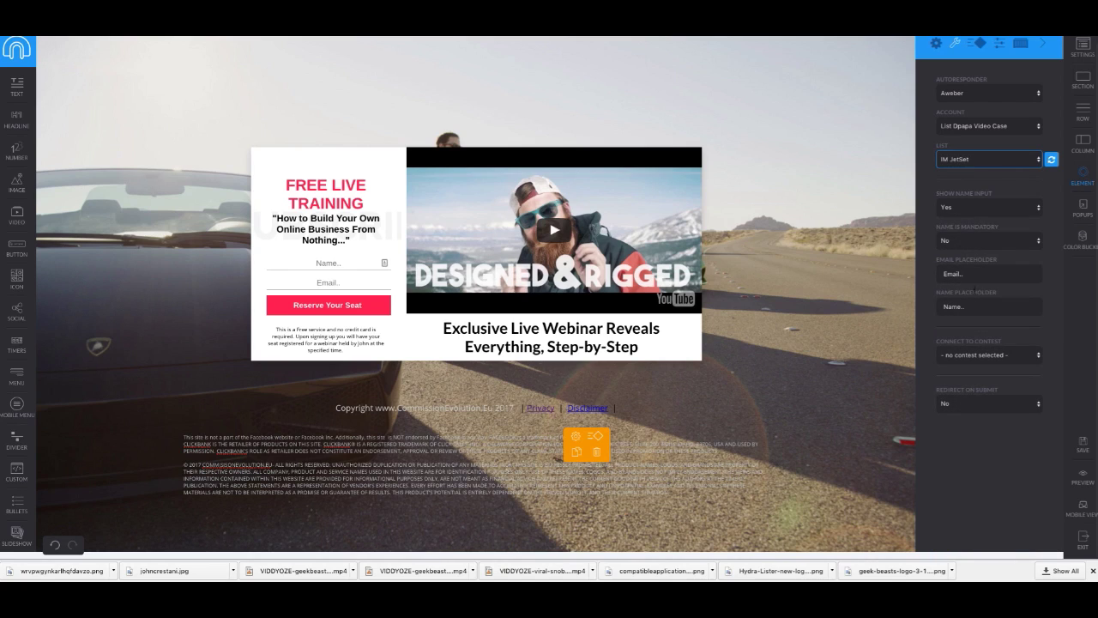
Step: Make the name field mandatory and set Redirect On Submit to Yes
left_click(984, 244)
left_click(985, 230)
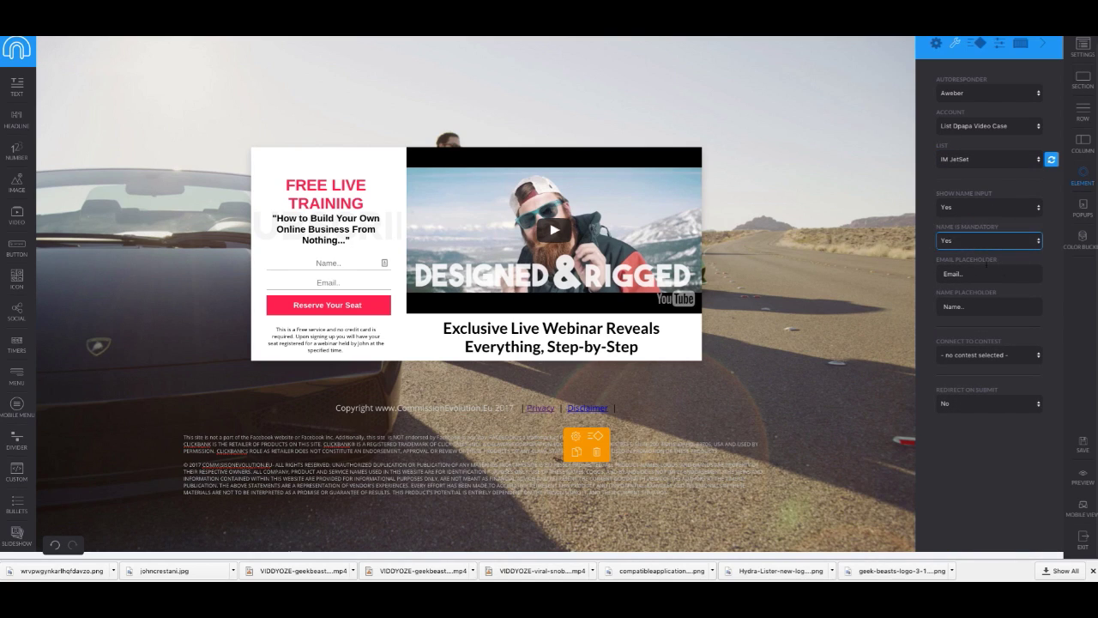
left_click(1003, 404)
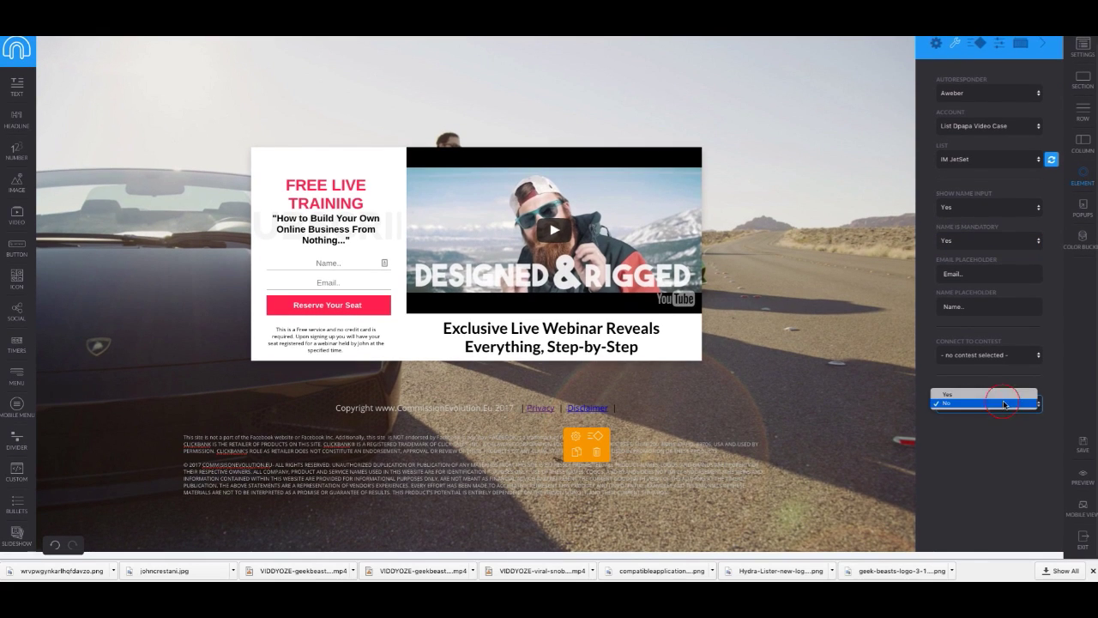
left_click(993, 392)
left_click(988, 436)
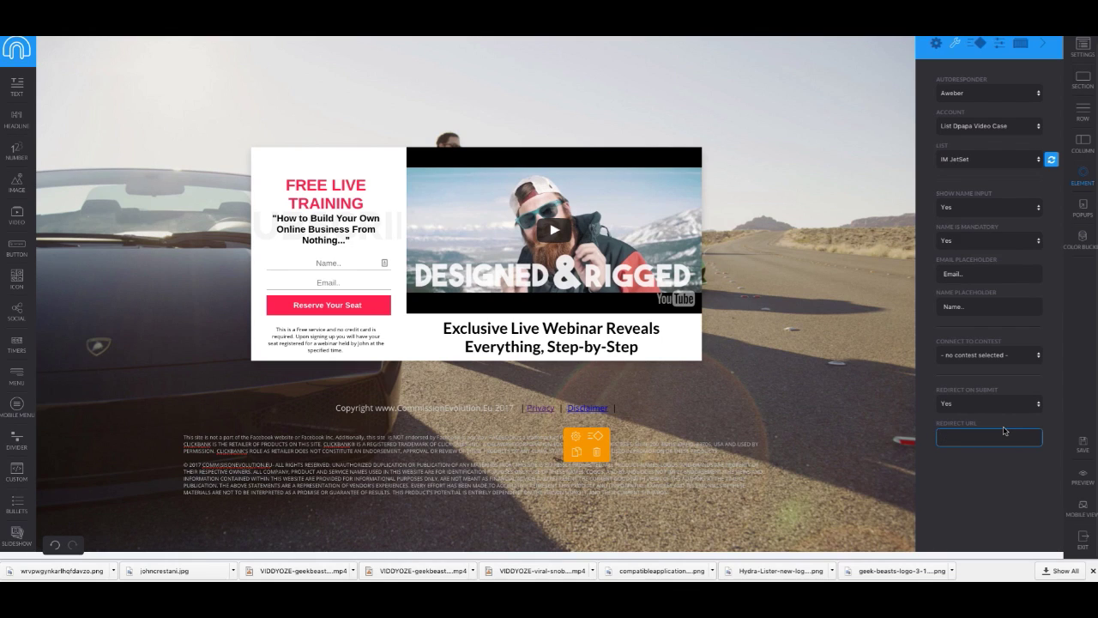
left_click(1052, 41)
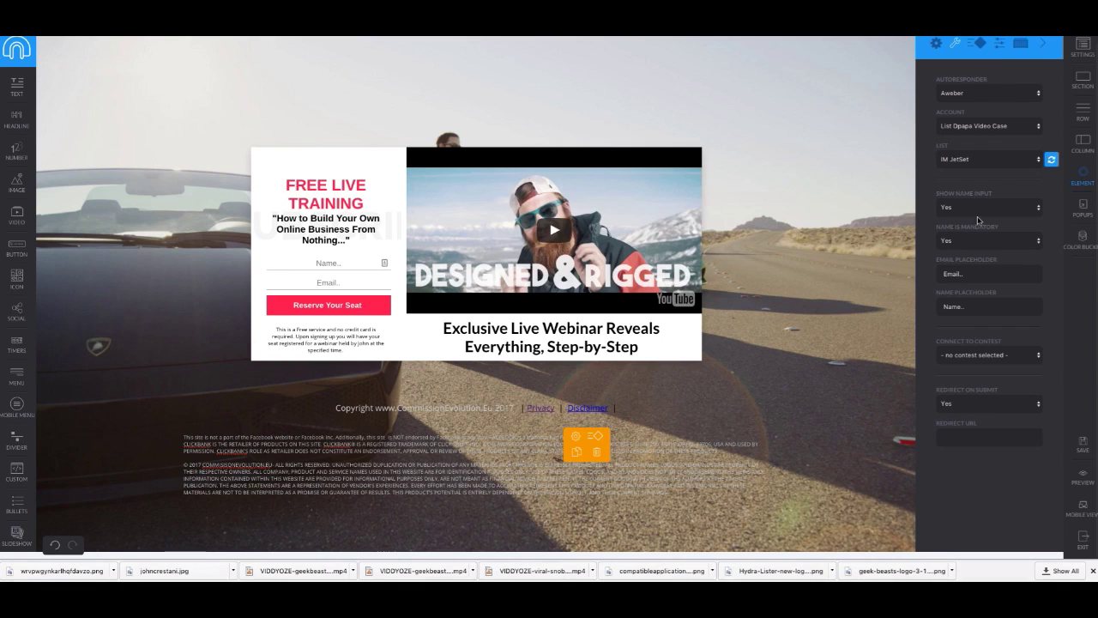
left_click(1003, 437)
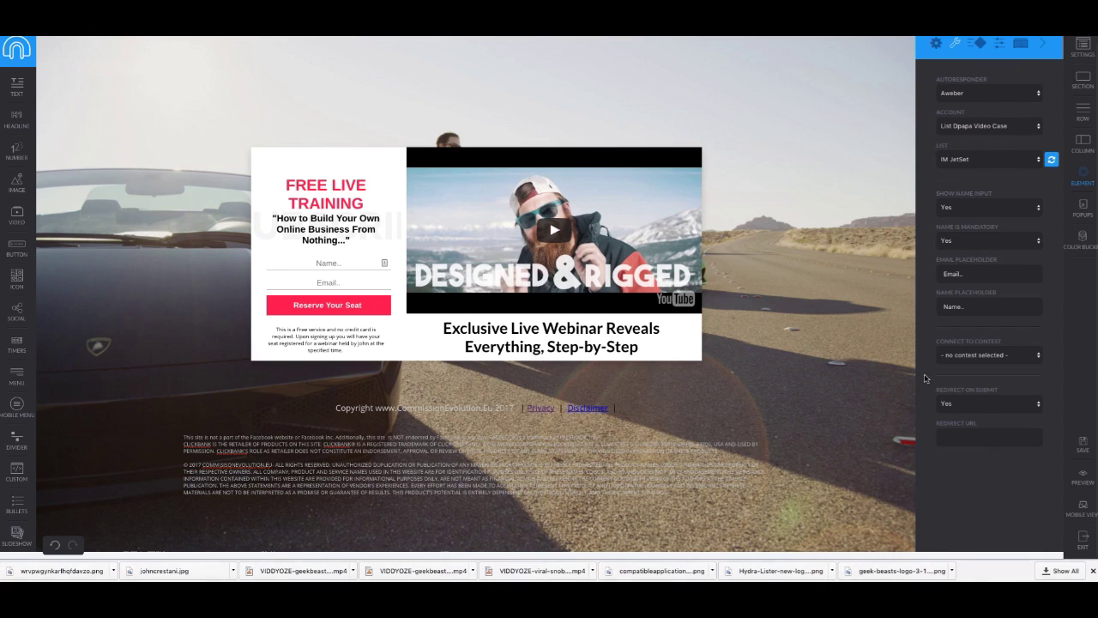
left_click(954, 437)
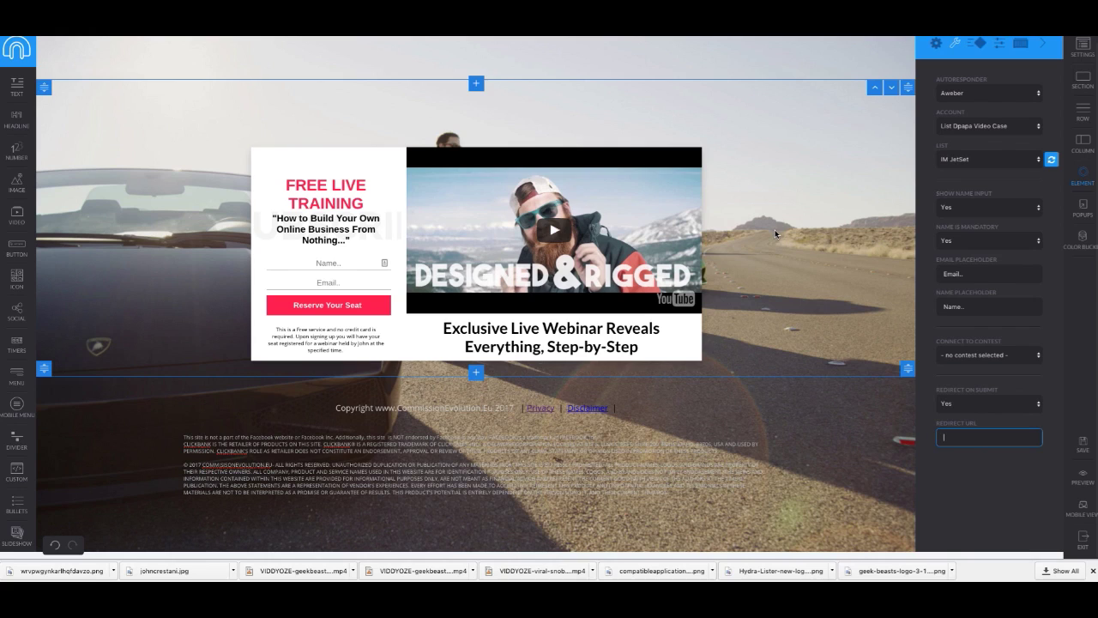
left_click(1005, 436)
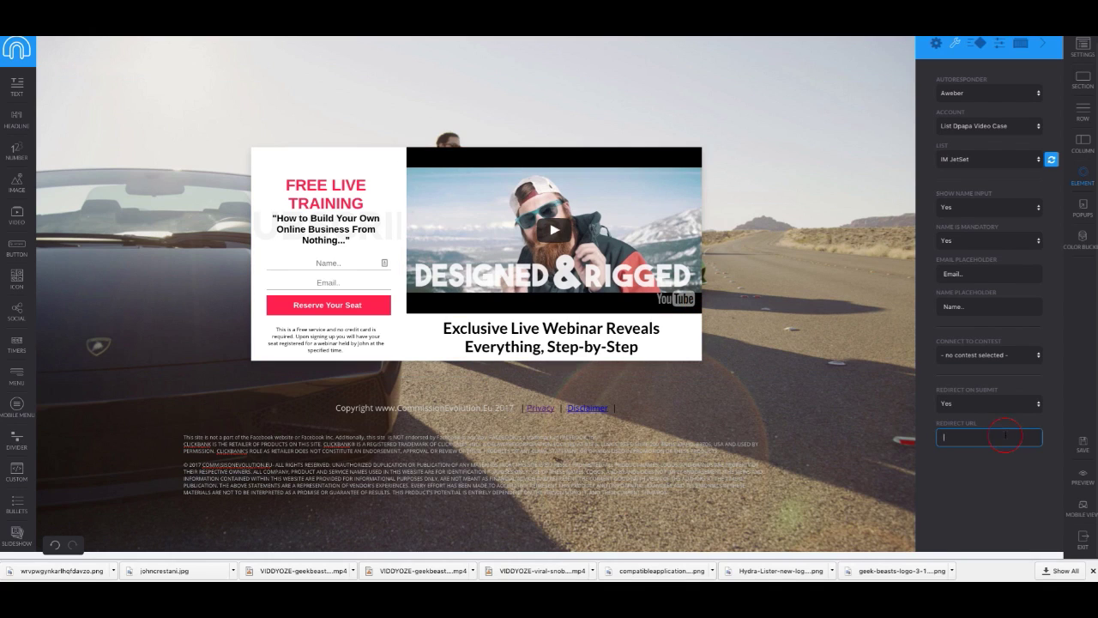
type("d-")
type("papa.com/im")
type("webaina")
type("inar")
key("BackSpace")
key("BackSpace")
double_click(979, 438)
key("BackSpace")
key("BackSpace")
key("BackSpace")
key("BackSpace")
key("BackSpace")
key("BackSpace")
key("ctrl+a")
type("https://d-papa.com/imjetsetwebinar")
Step: Save the page with its new redirect, open a live preview and enter a test name
left_click(1081, 442)
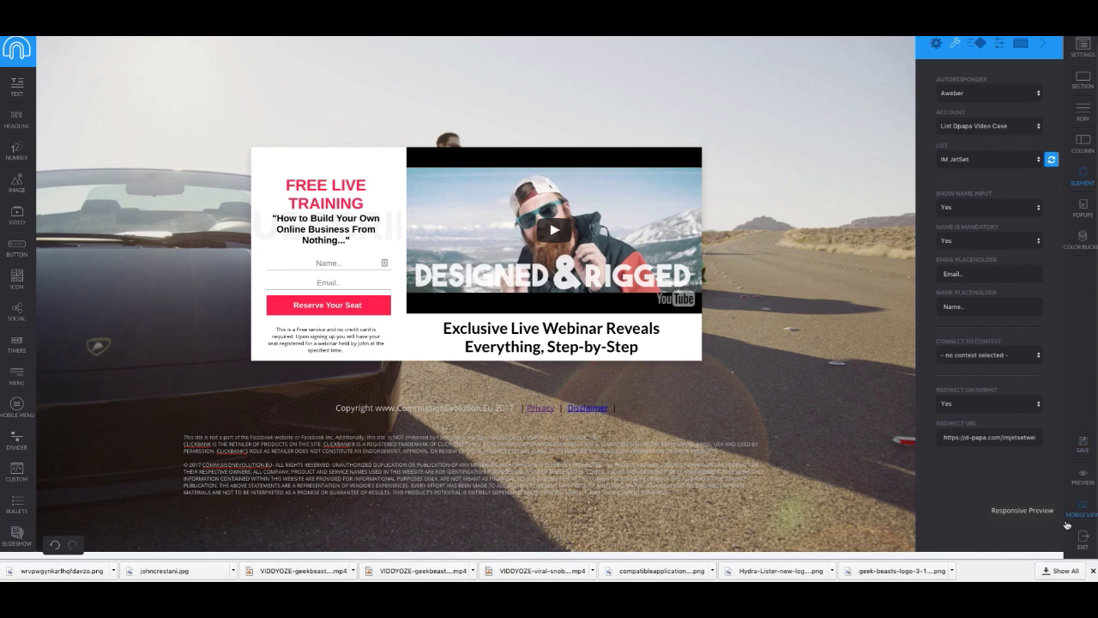
left_click(1079, 478)
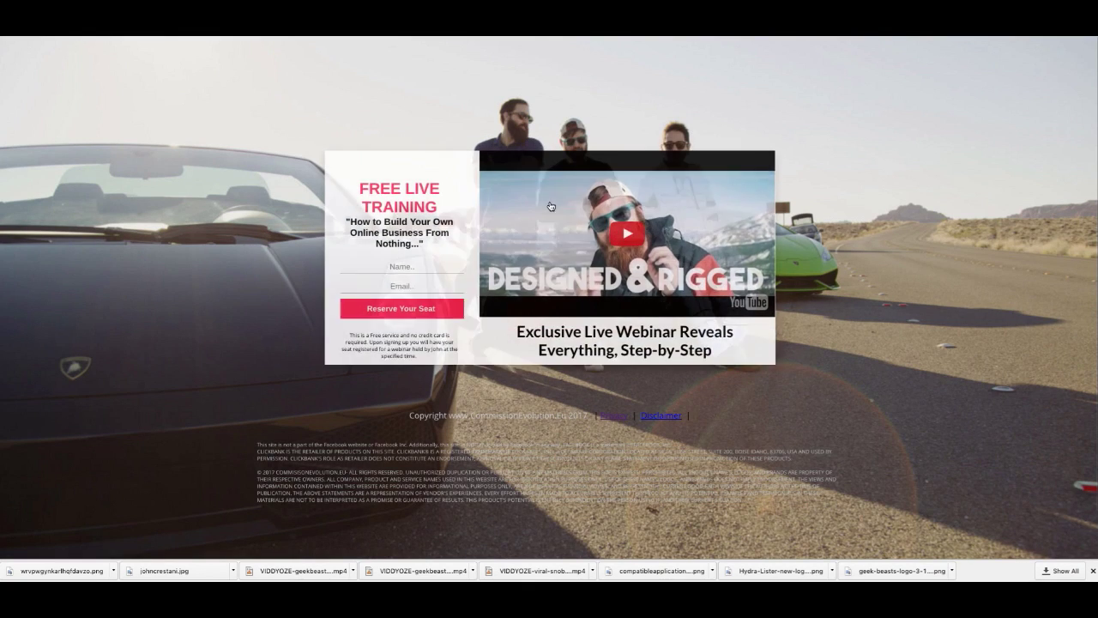
left_click(428, 260)
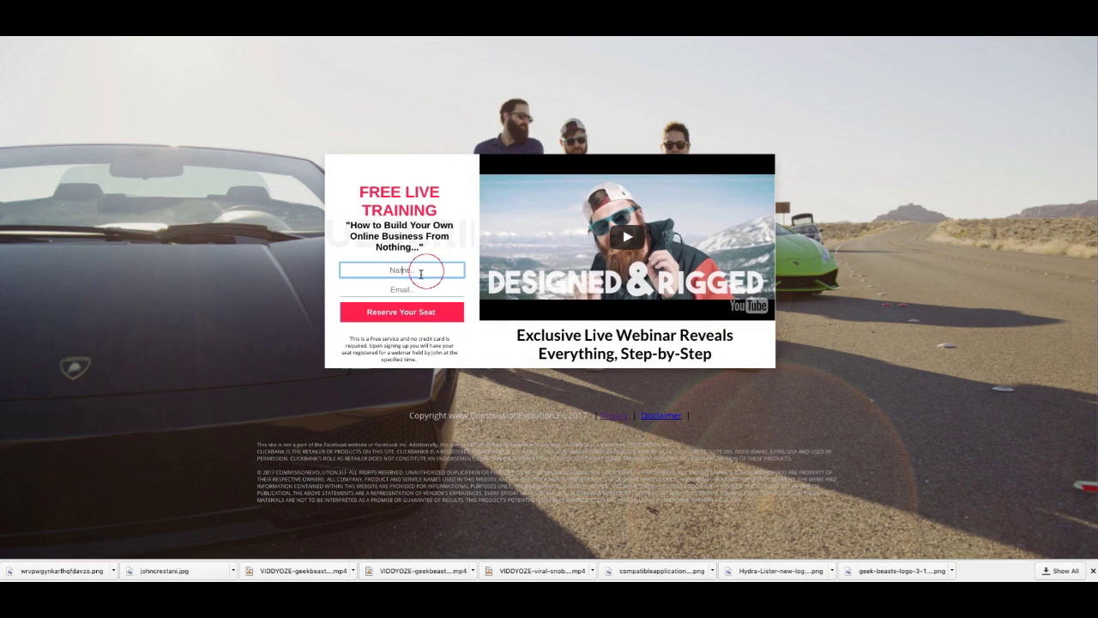
type("deemtr")
key("BackSpace")
key("BackSpace")
key("BackSpace")
key("BackSpace")
type("metris")
Step: Enter a test e-mail address and submit the test sign-up
left_click(401, 289)
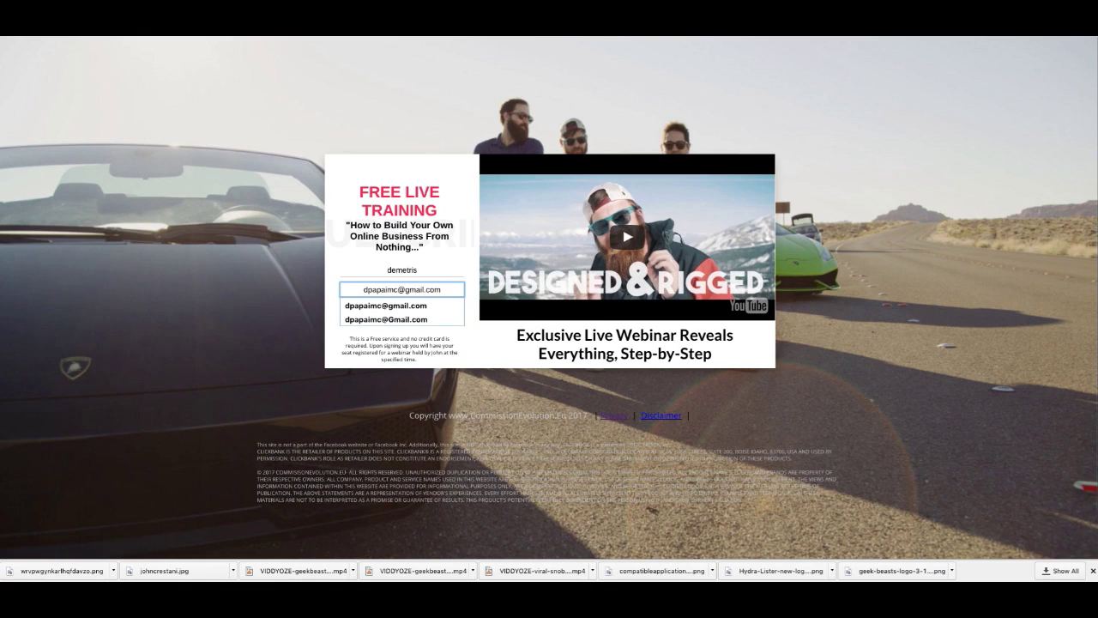
left_click(320, 244)
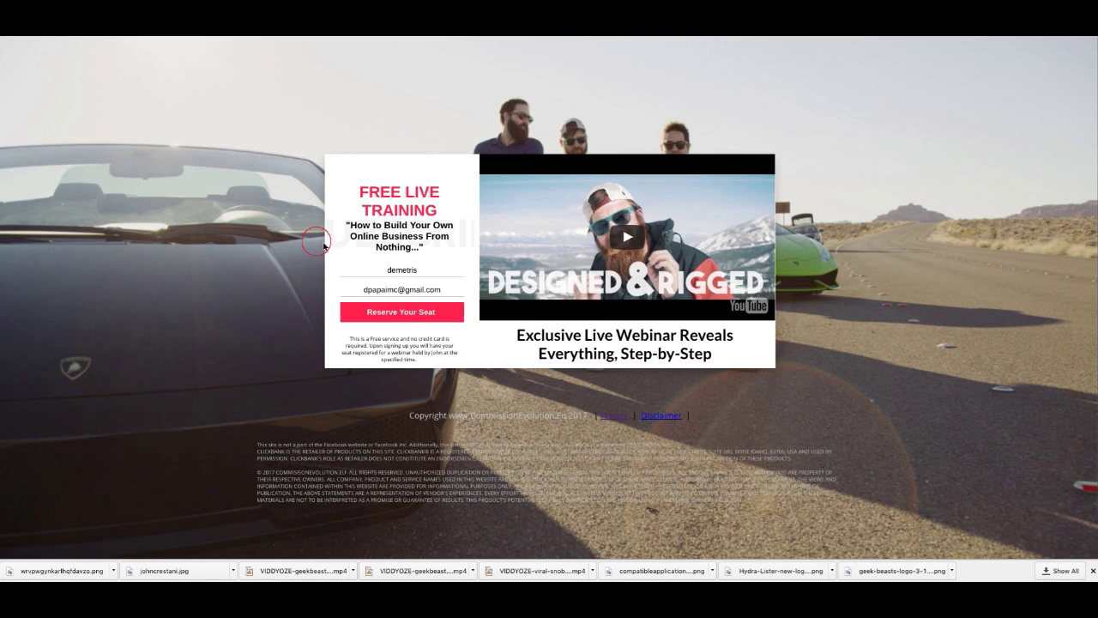
left_click(402, 319)
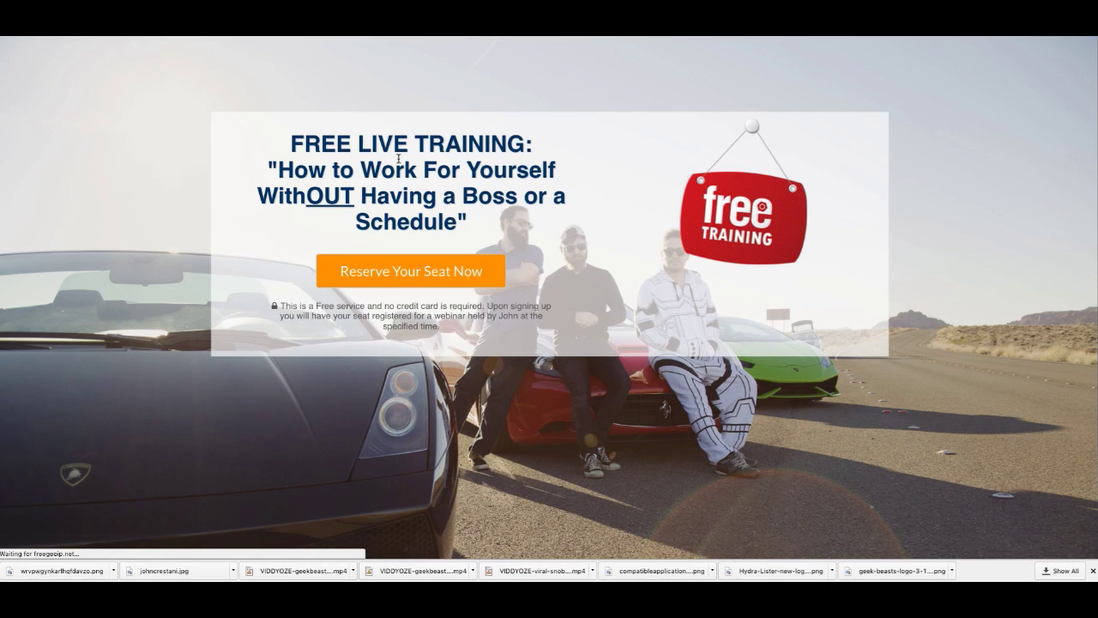
Step: Open the webinar registration form, check the available dates, then close it without registering
left_click(429, 274)
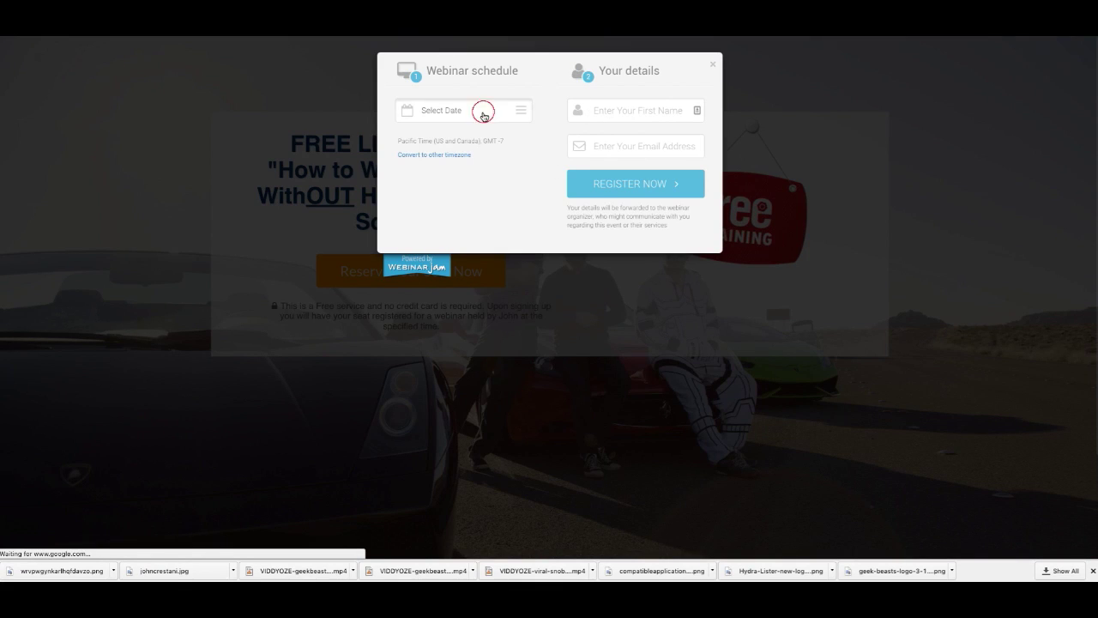
left_click(483, 114)
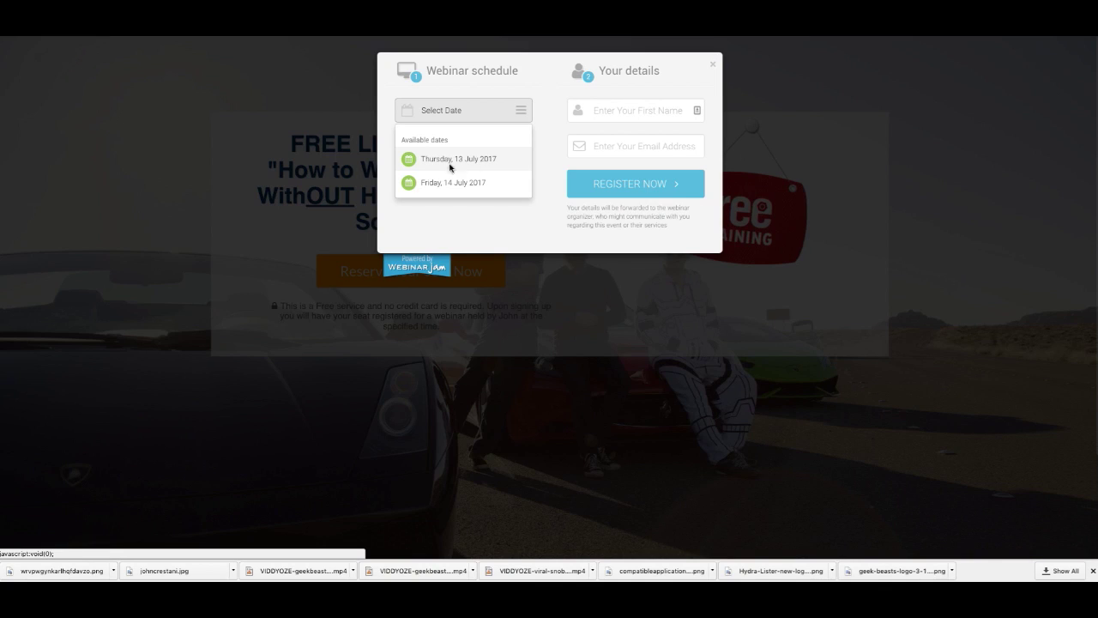
left_click(384, 129)
left_click(712, 66)
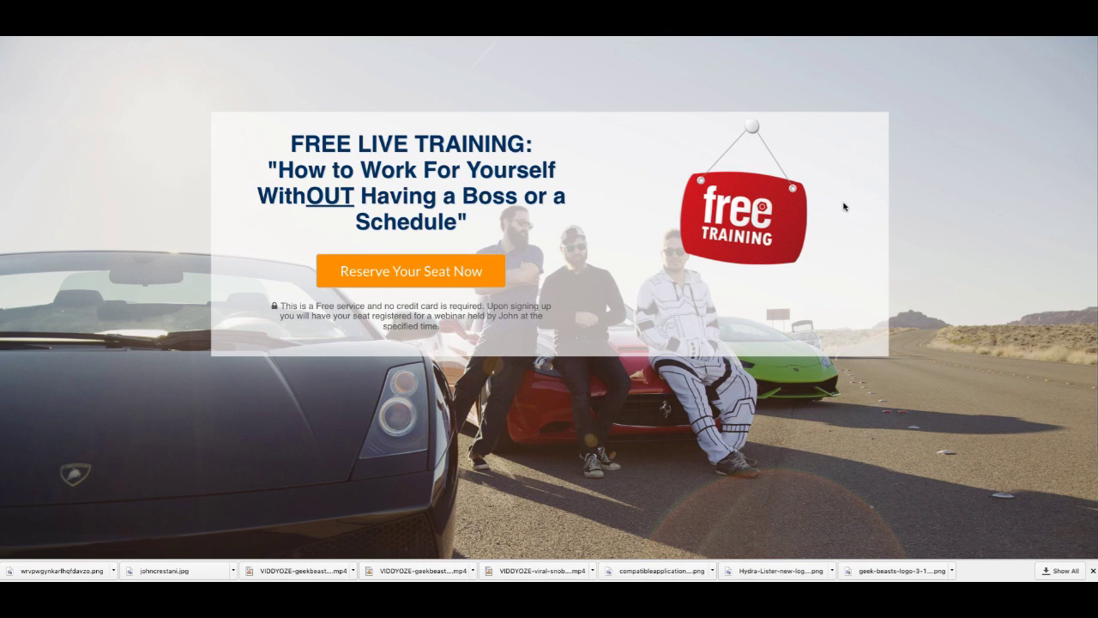
scroll(772, 210, "down", 2)
scroll(770, 210, "up", 3)
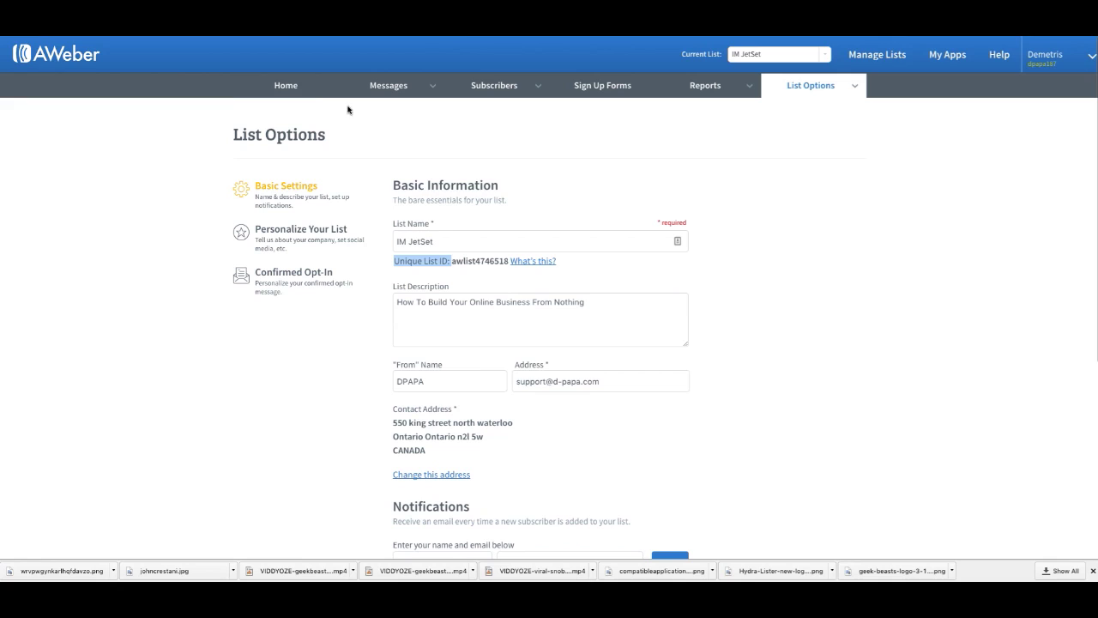
Step: Go to the AWeber account overview and scroll through its contents
left_click(275, 84)
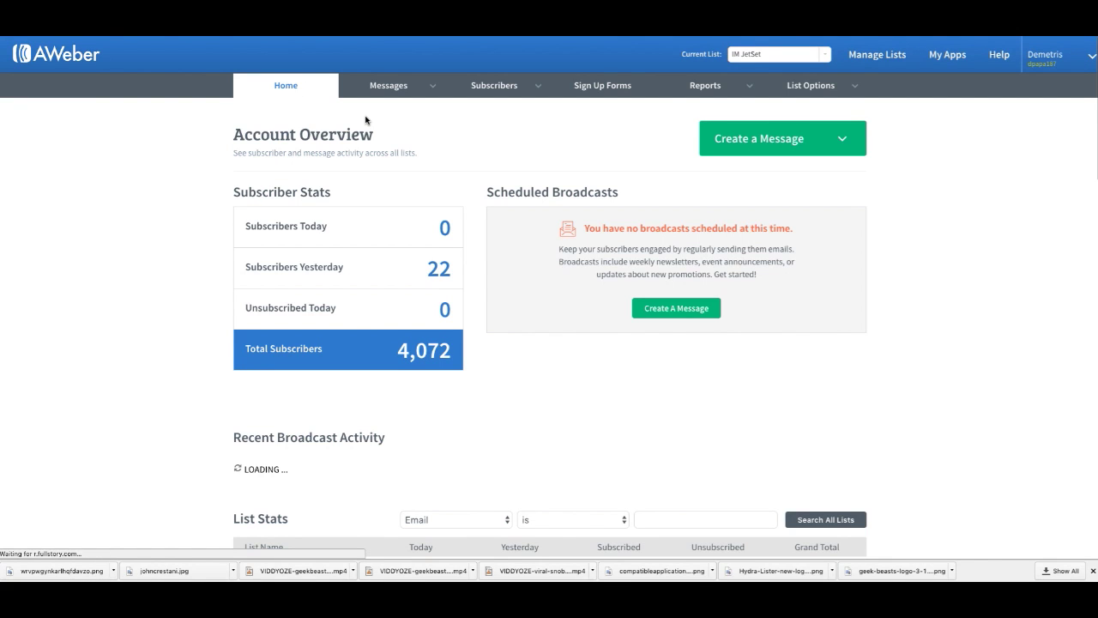
scroll(367, 118, "down", 2)
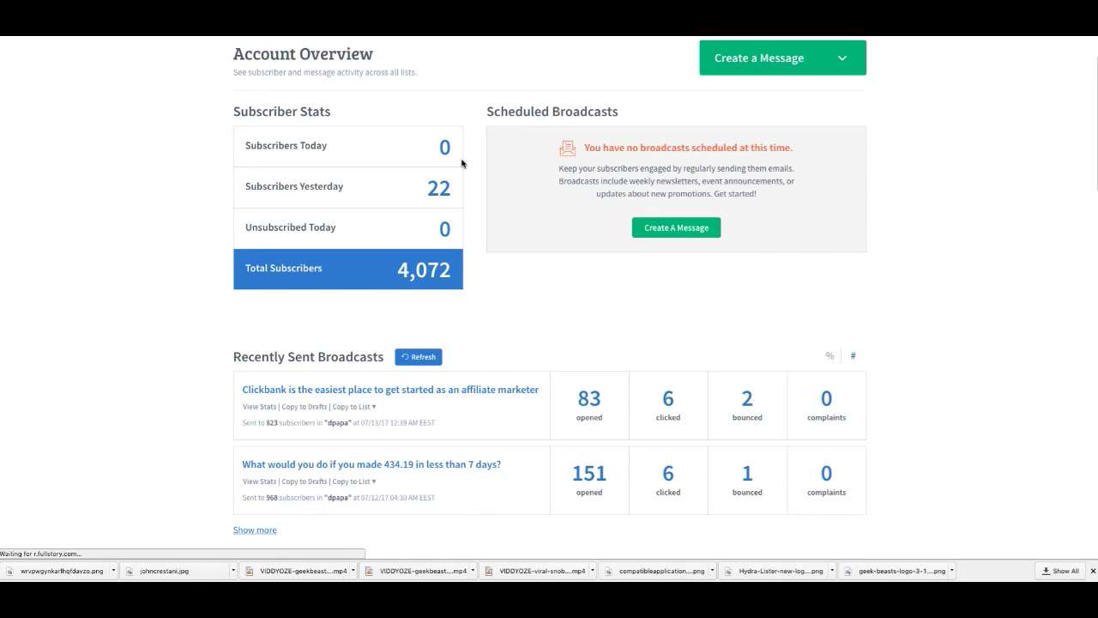
scroll(460, 163, "down", 2)
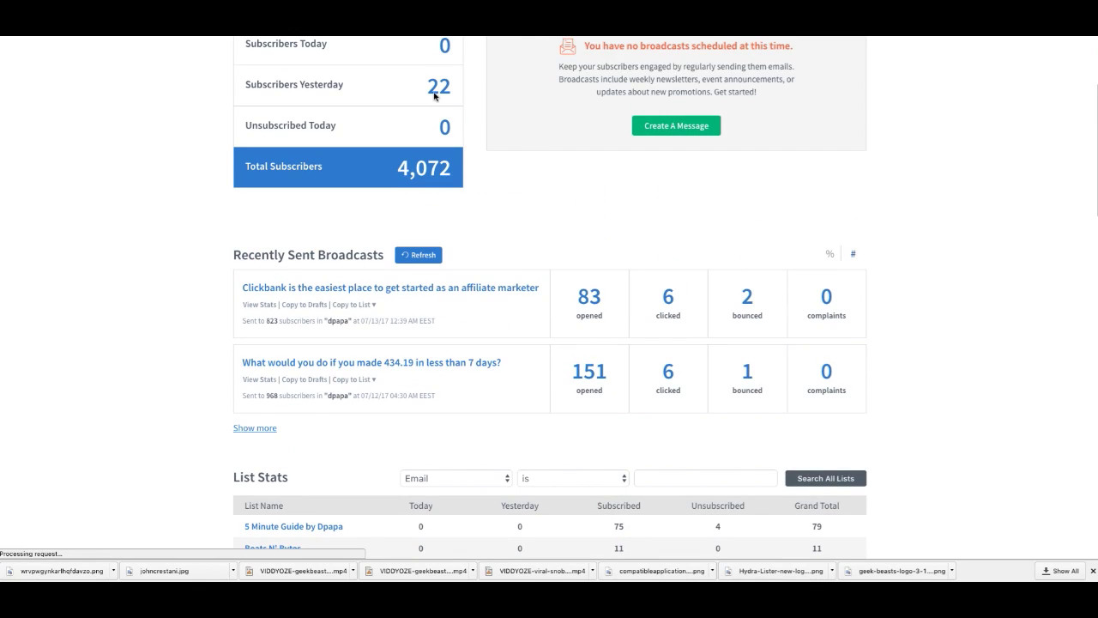
scroll(413, 301, "down", 10)
scroll(413, 301, "down", 4)
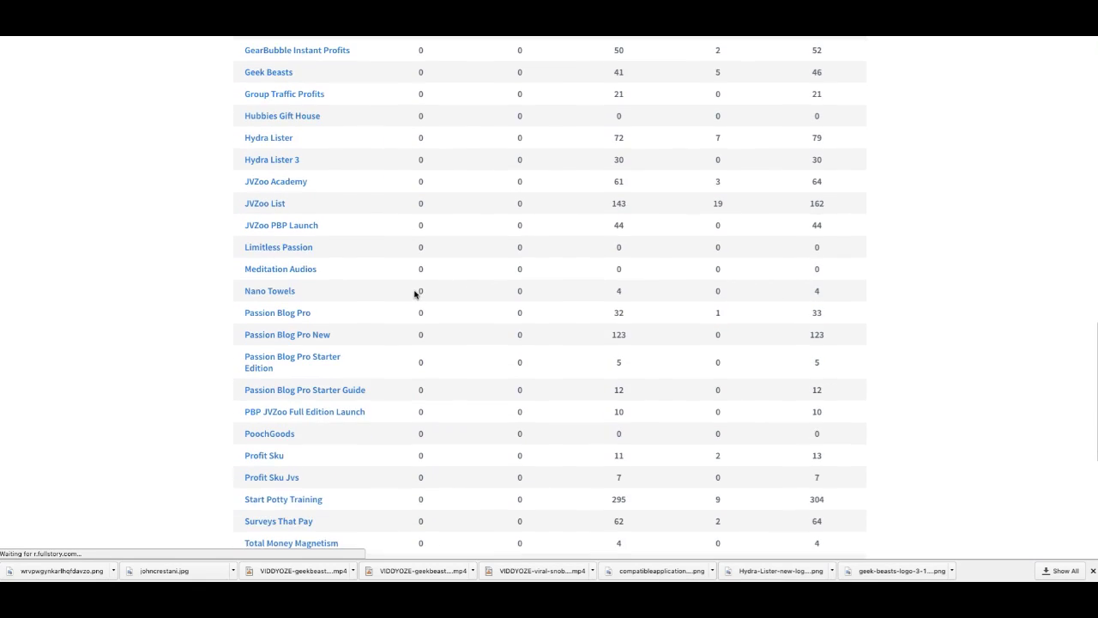
scroll(409, 293, "up", 1)
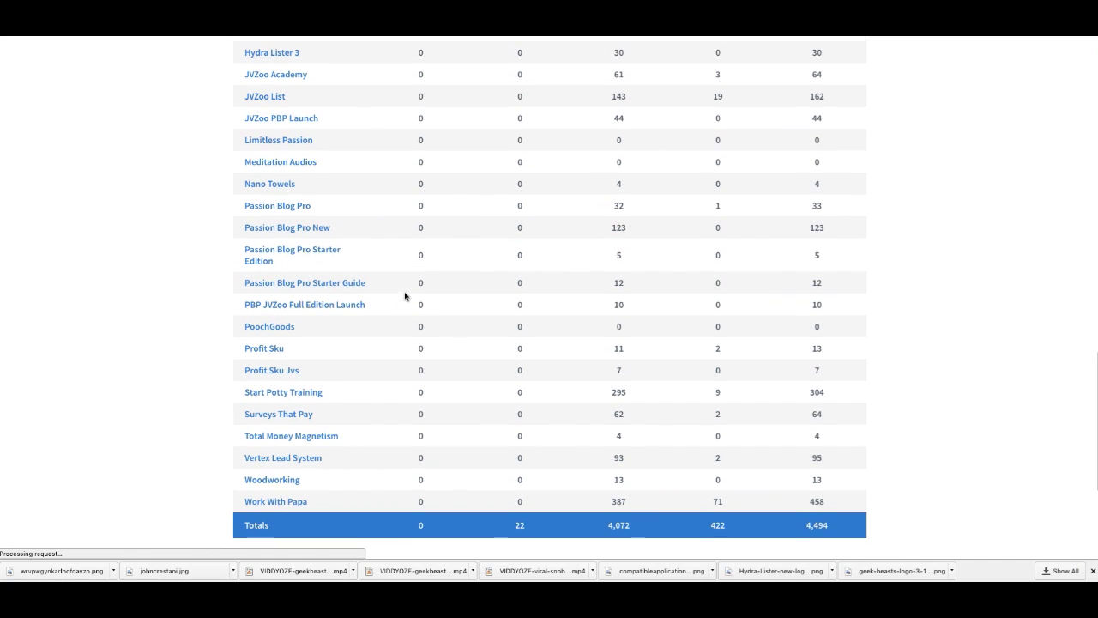
scroll(291, 130, "up", 4)
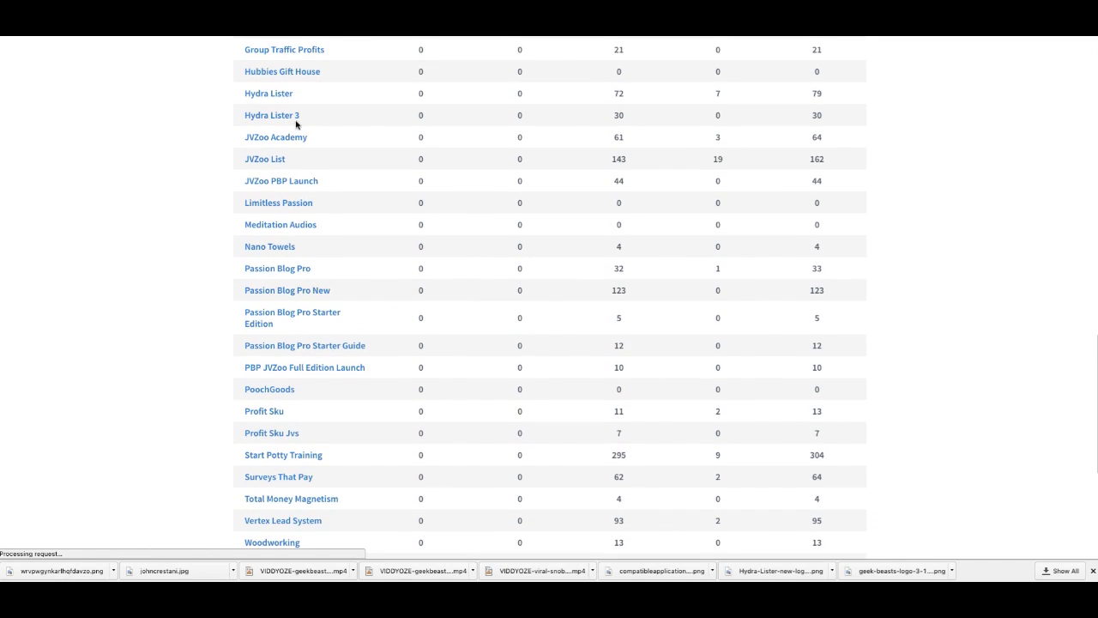
scroll(306, 117, "up", 4)
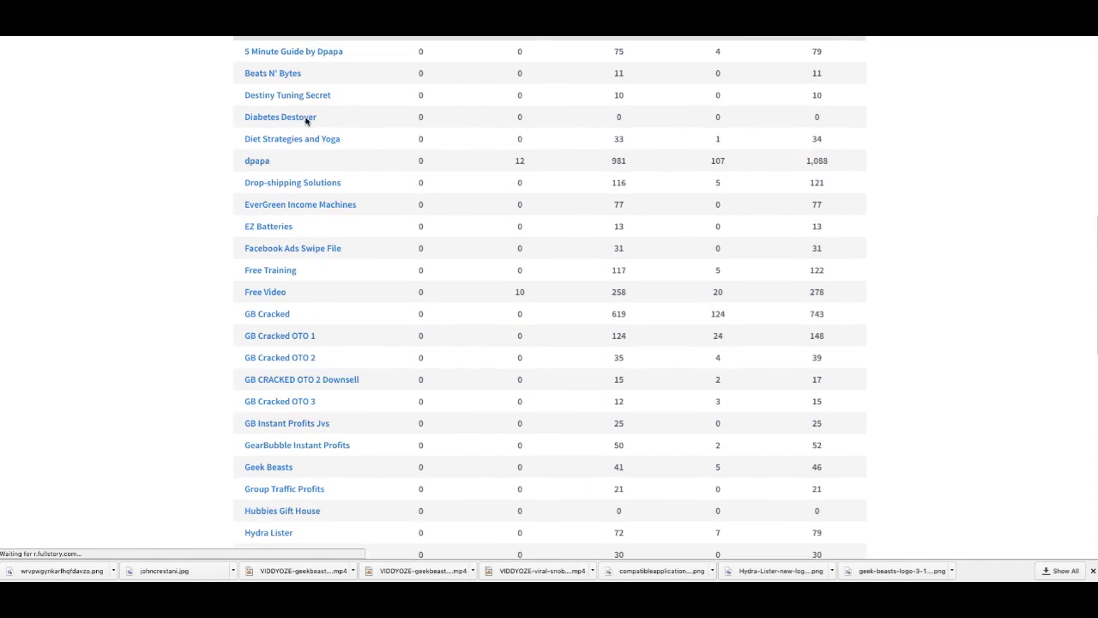
scroll(314, 324, "down", 8)
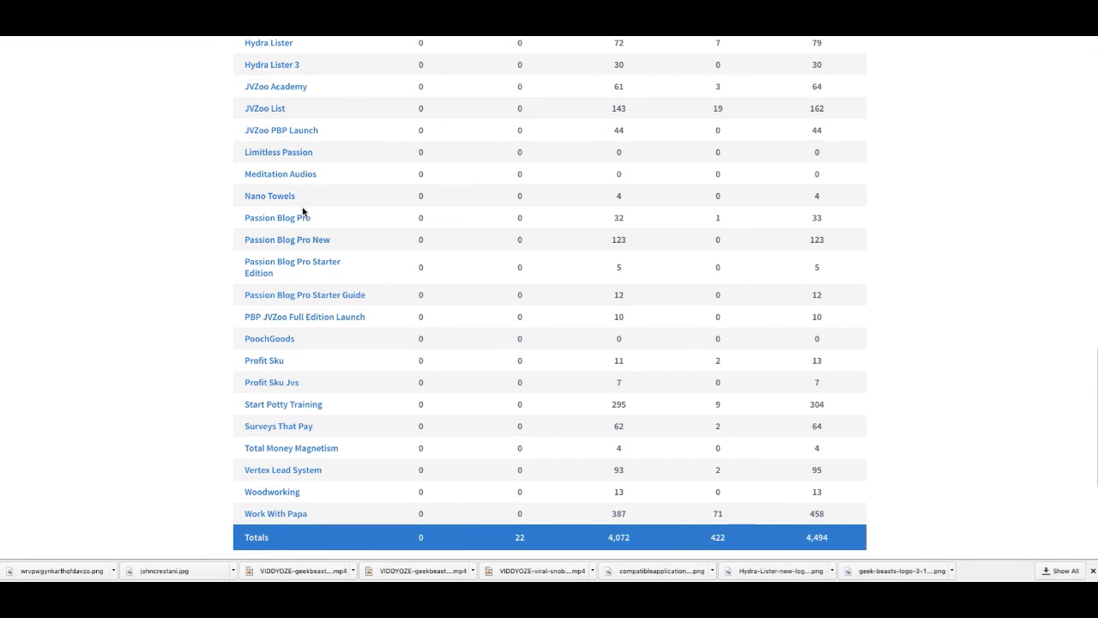
scroll(321, 347, "down", 1)
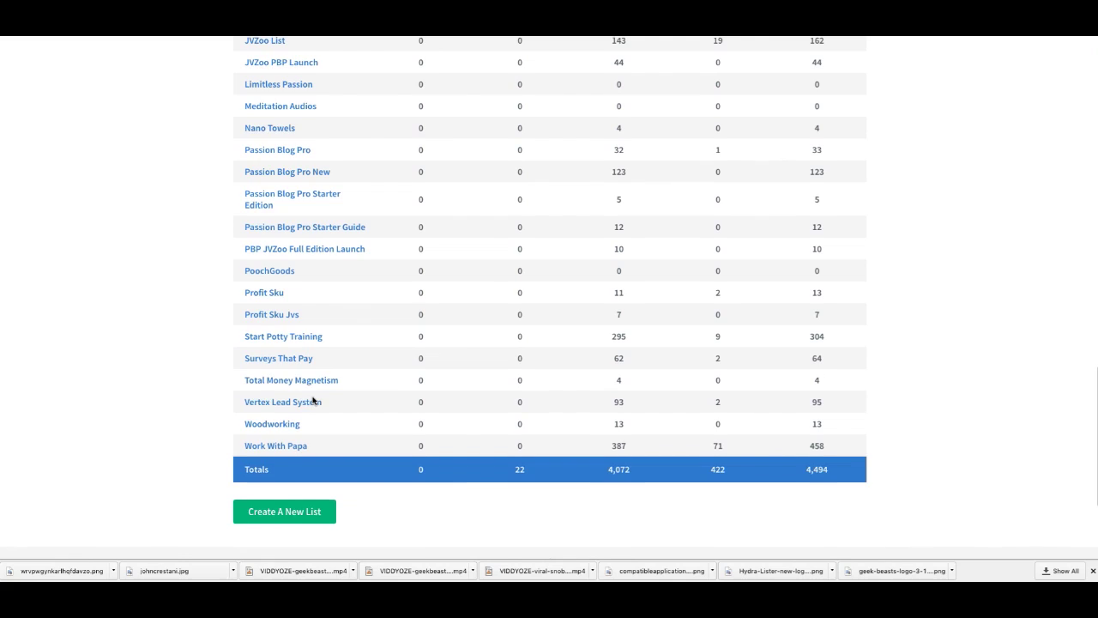
scroll(282, 399, "up", 2)
scroll(313, 399, "up", 1)
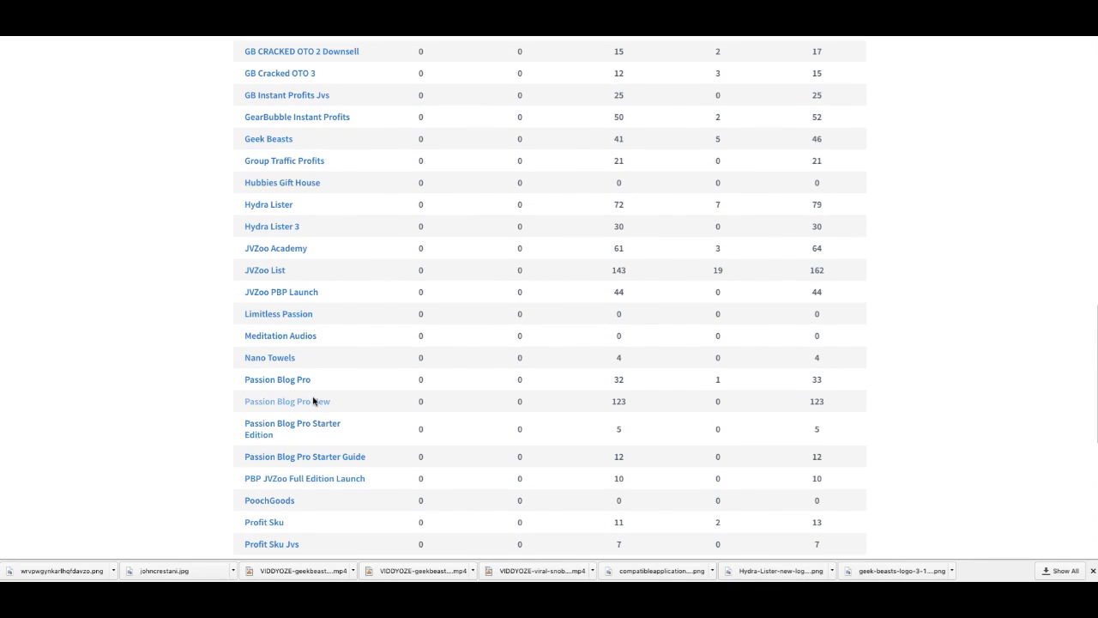
scroll(313, 400, "down", 1)
scroll(313, 399, "down", 3)
scroll(314, 399, "up", 10)
scroll(314, 399, "up", 1)
scroll(314, 400, "down", 3)
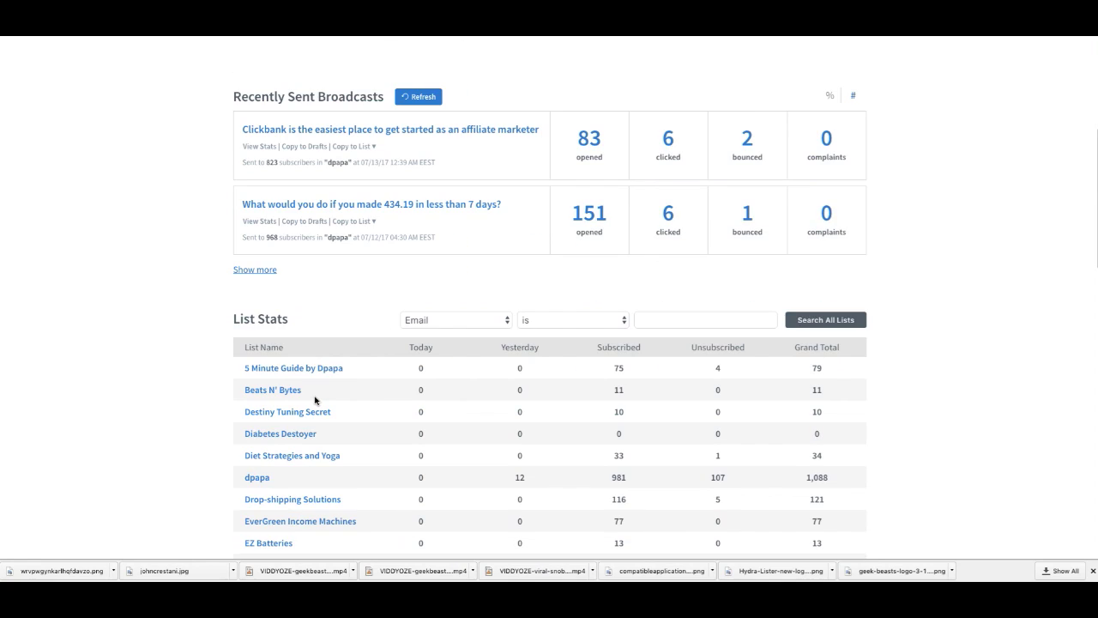
scroll(315, 399, "down", 5)
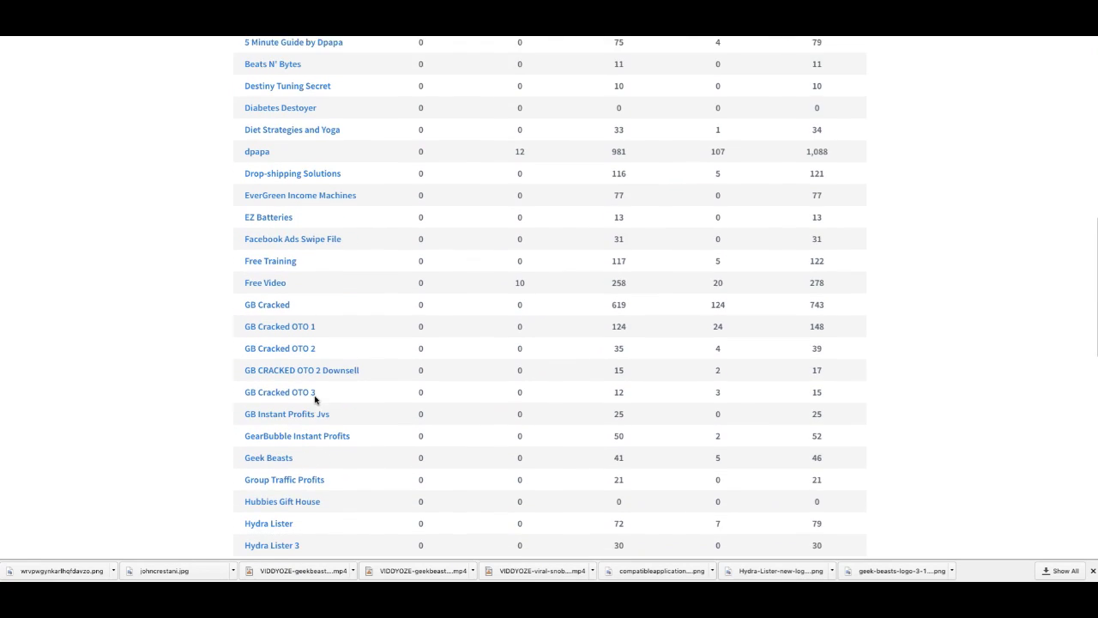
scroll(315, 400, "down", 4)
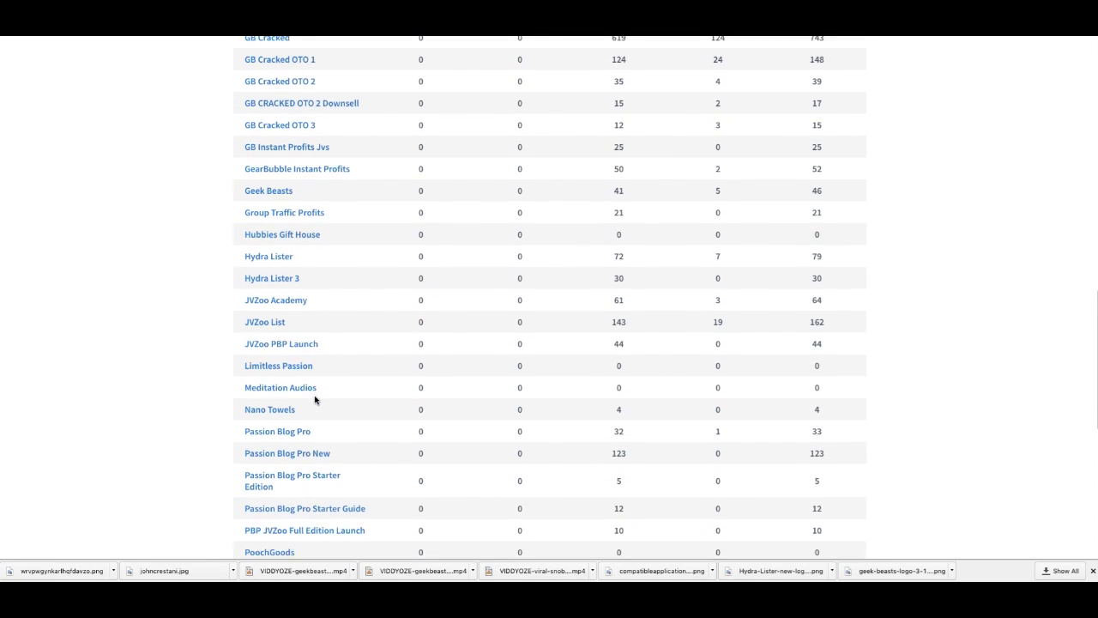
scroll(314, 400, "down", 2)
scroll(317, 404, "up", 15)
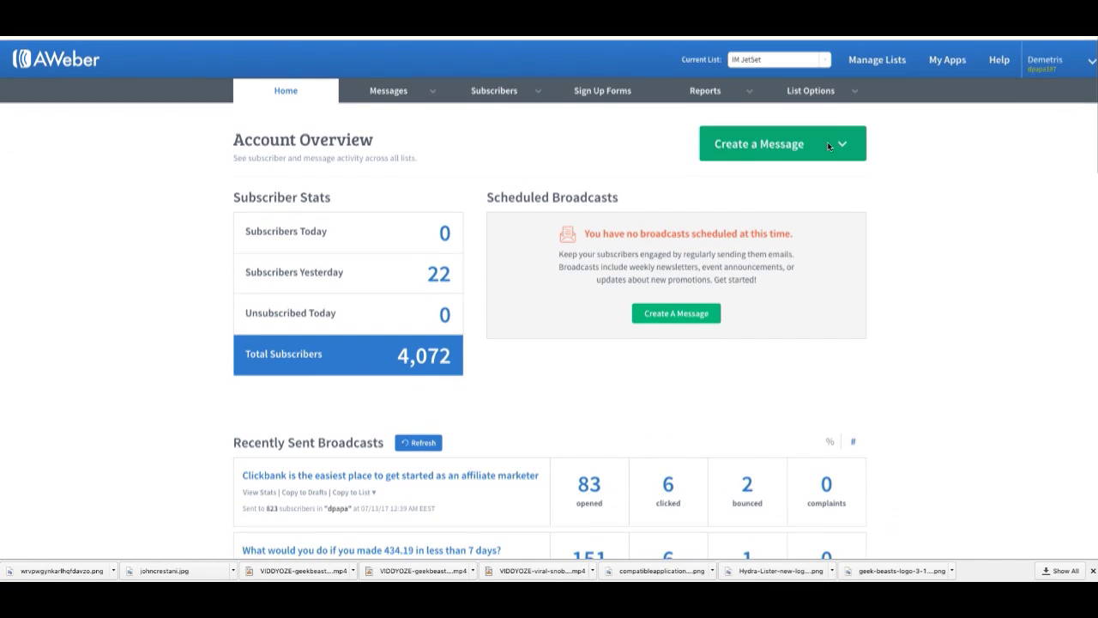
Step: Keep IM JetSet as the current list and open the list management page
left_click(797, 57)
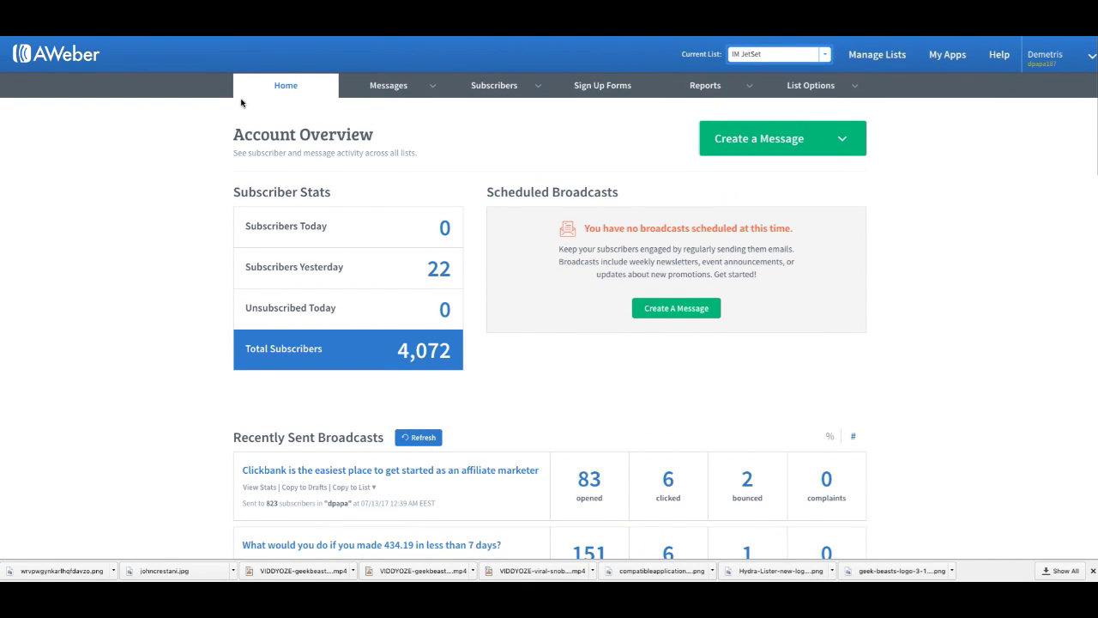
mouse_move(860, 62)
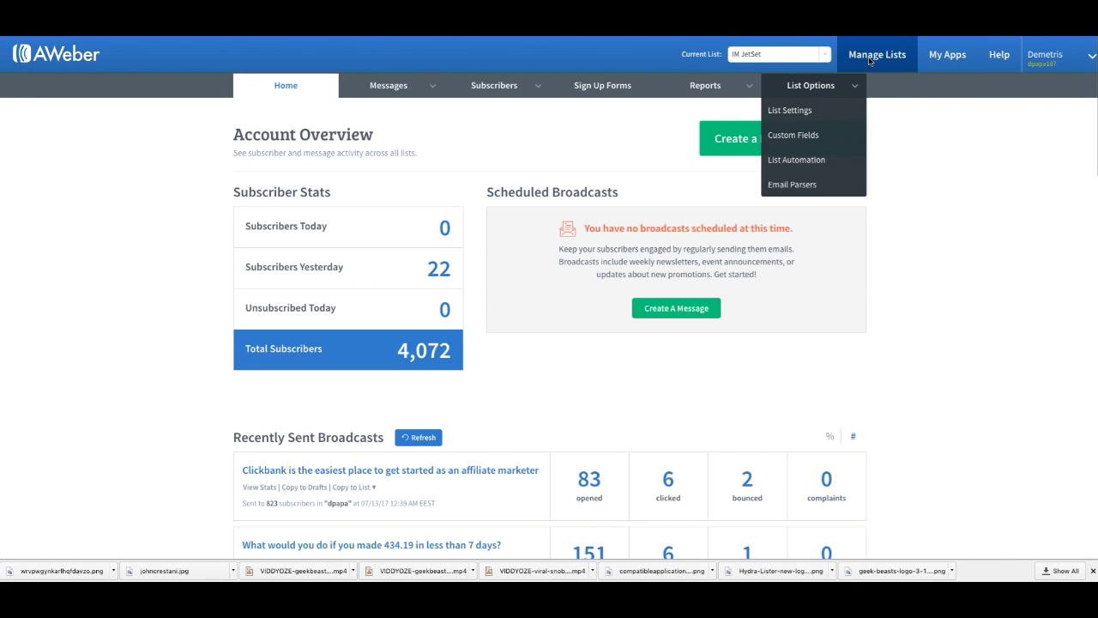
left_click(869, 60)
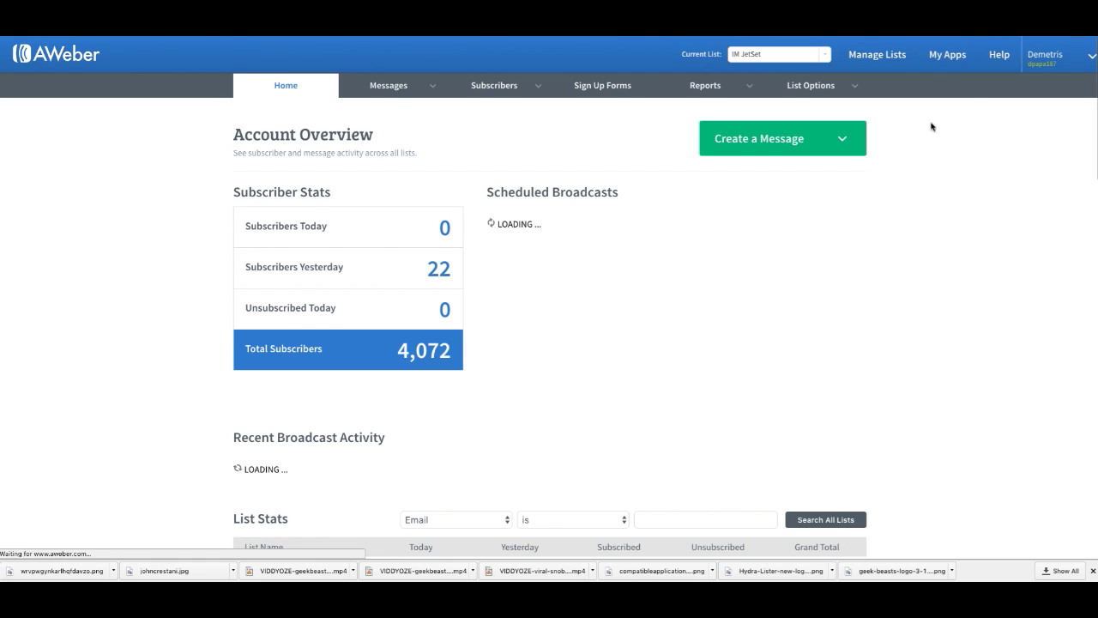
scroll(917, 140, "down", 5)
scroll(917, 142, "down", 6)
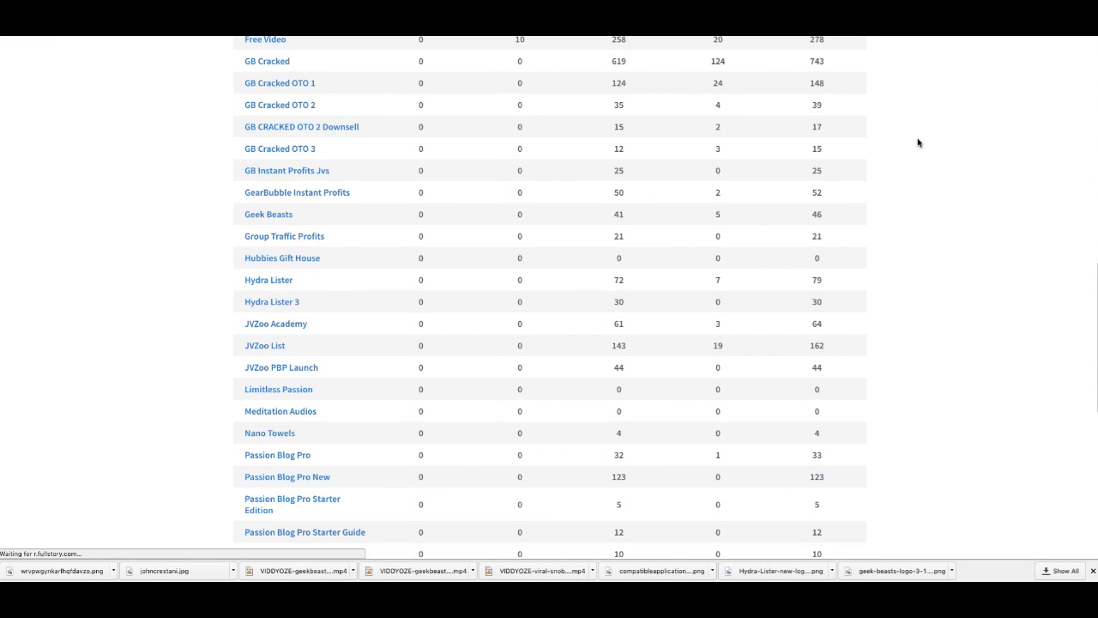
scroll(917, 141, "up", 3)
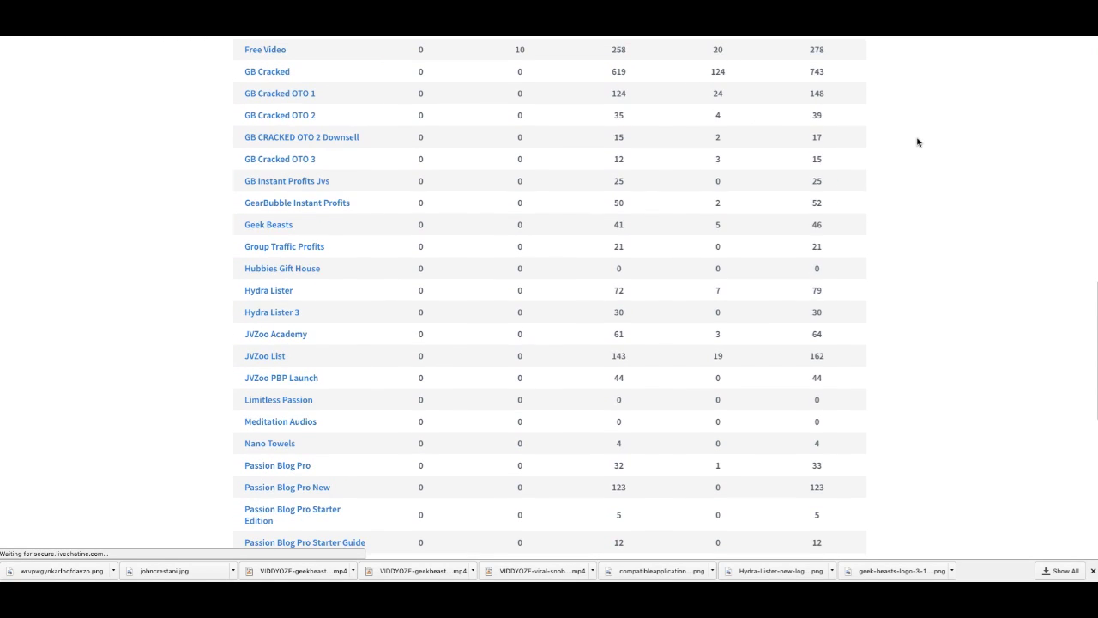
scroll(917, 142, "up", 1)
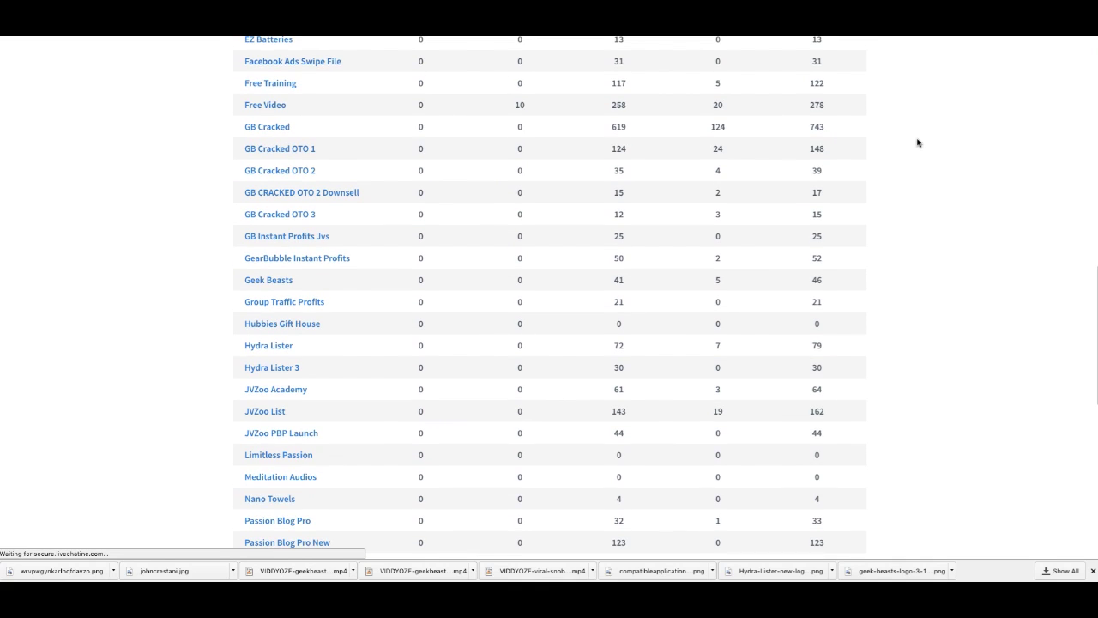
scroll(916, 142, "up", 15)
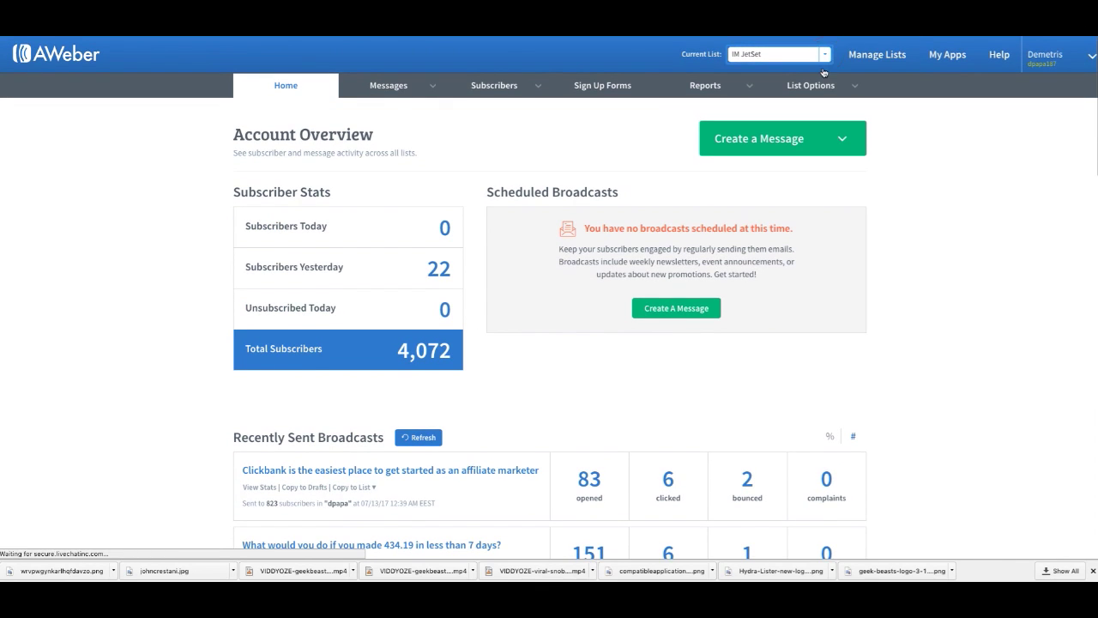
Step: Switch the current list to the account owner's own list
left_click(822, 54)
left_click(822, 54)
left_click(822, 54)
scroll(786, 95, "up", 10)
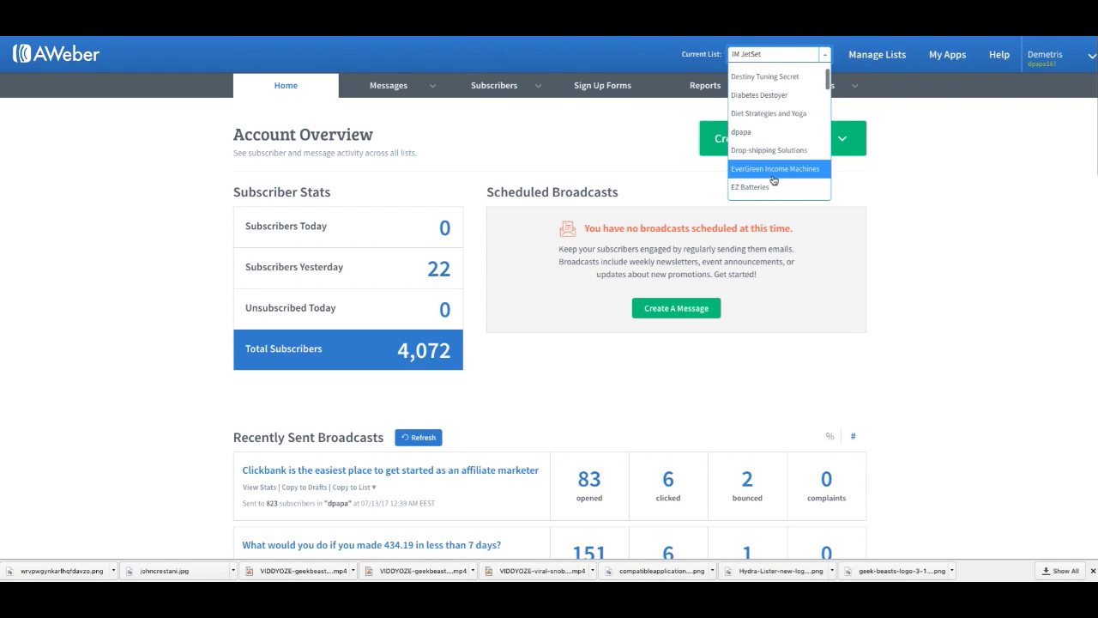
left_click(774, 133)
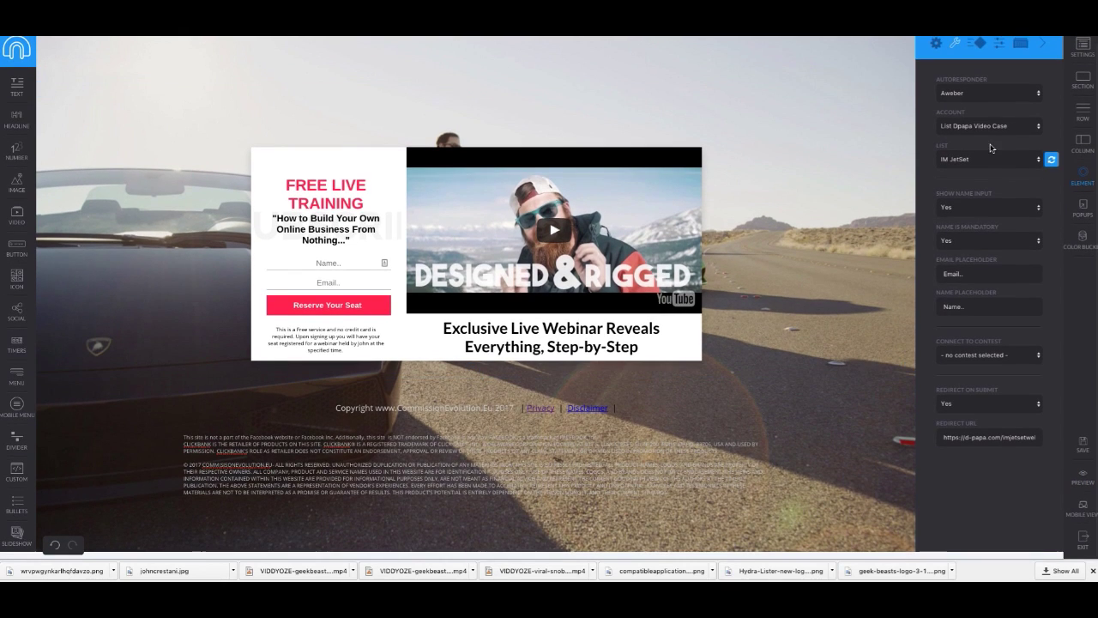
Step: Refresh the AWeber lists, connect the form to IM JetSet, then save and preview the page
left_click(1051, 162)
left_click(1027, 165)
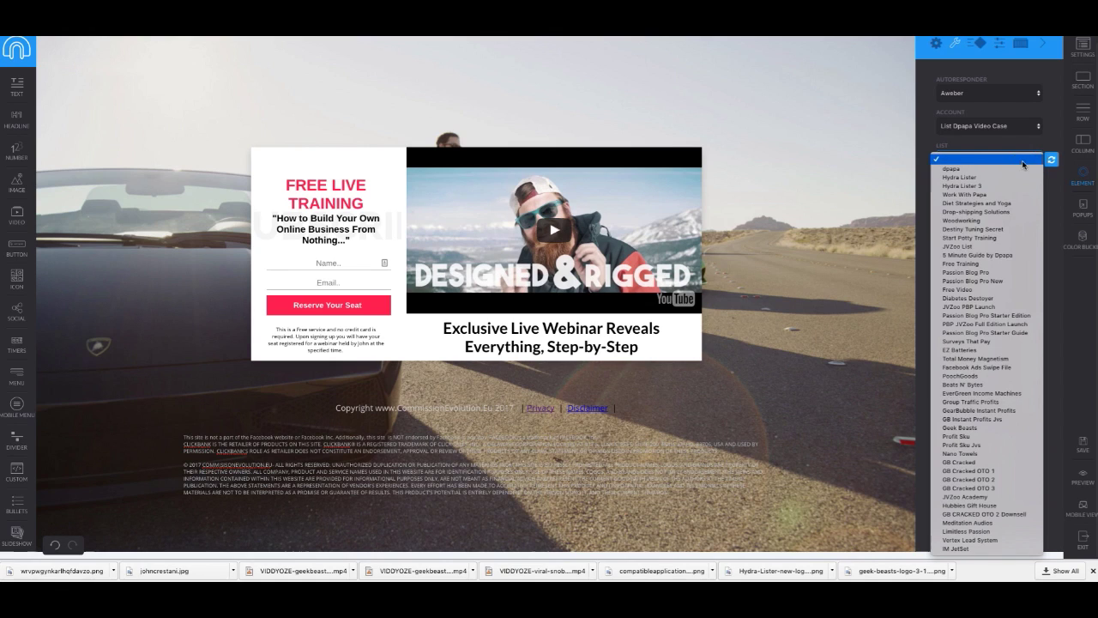
left_click(994, 549)
left_click(1083, 446)
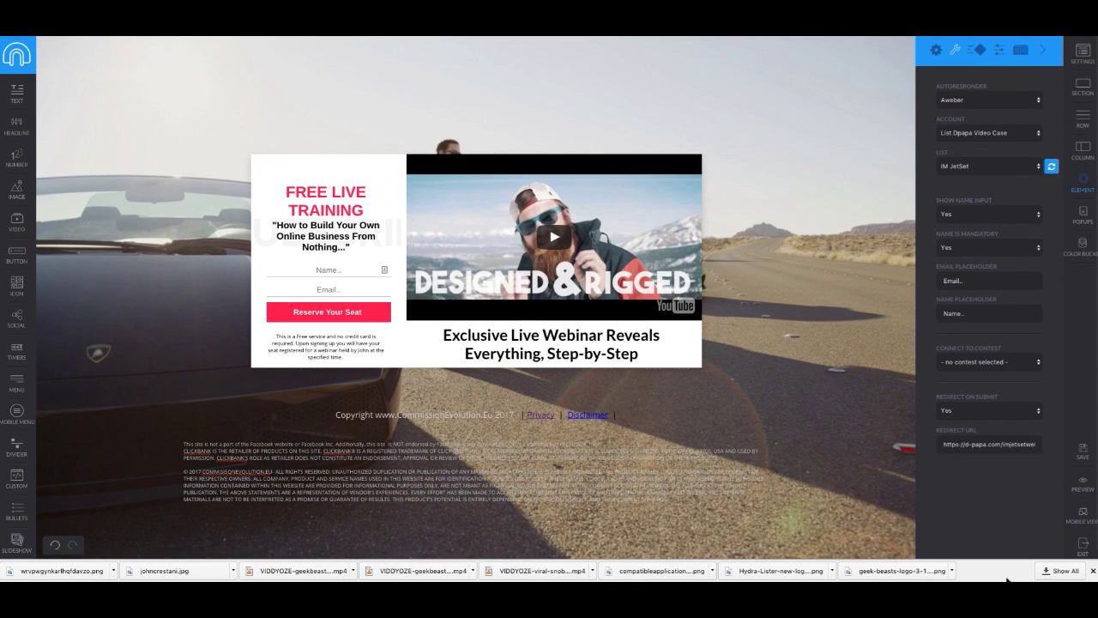
left_click(1080, 486)
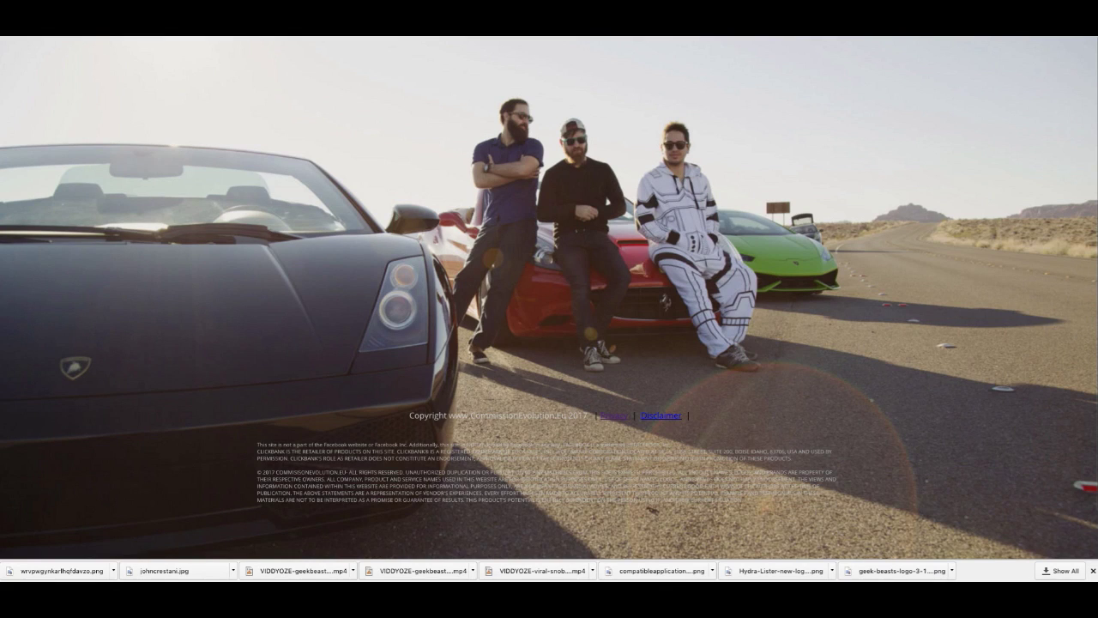
Step: Copy the LaunchIgloo preview page's web address from the address bar
right_click(346, 37)
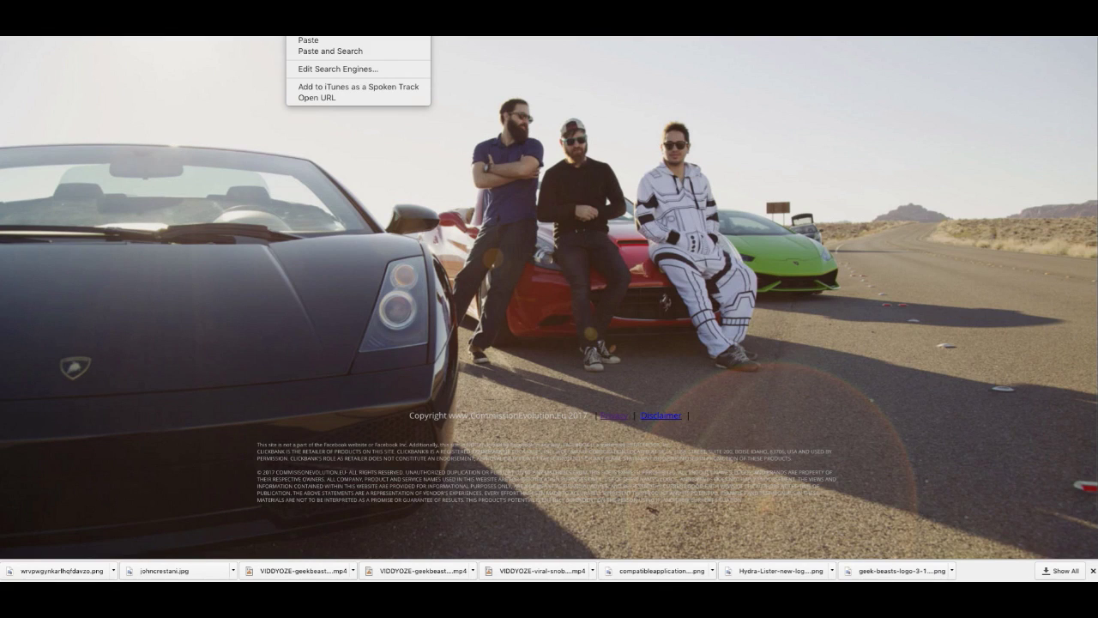
left_click(348, 37)
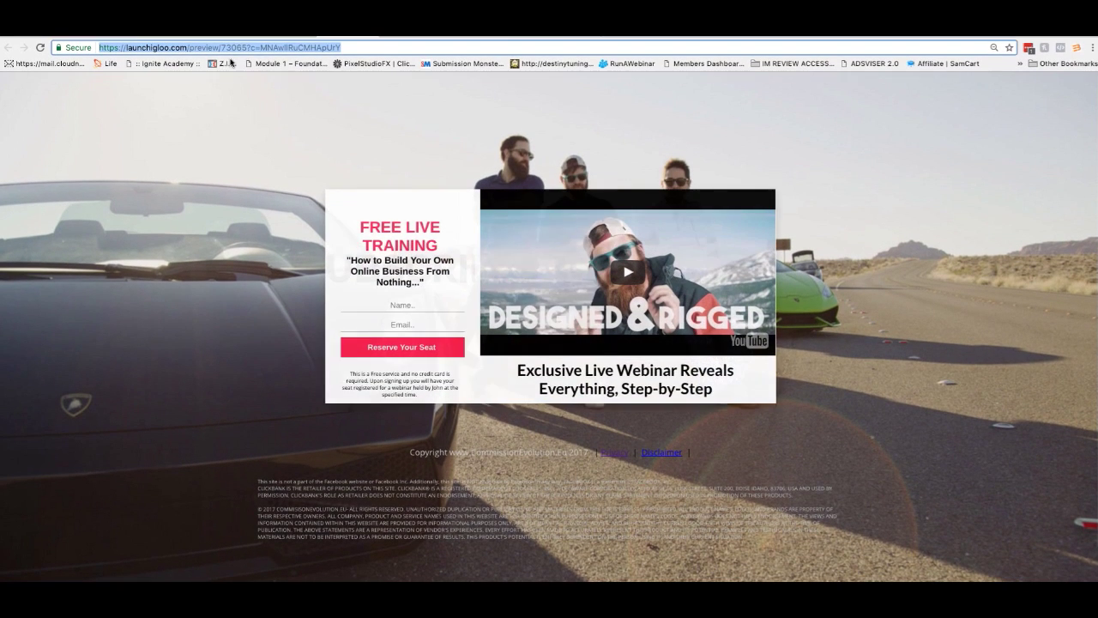
right_click(237, 46)
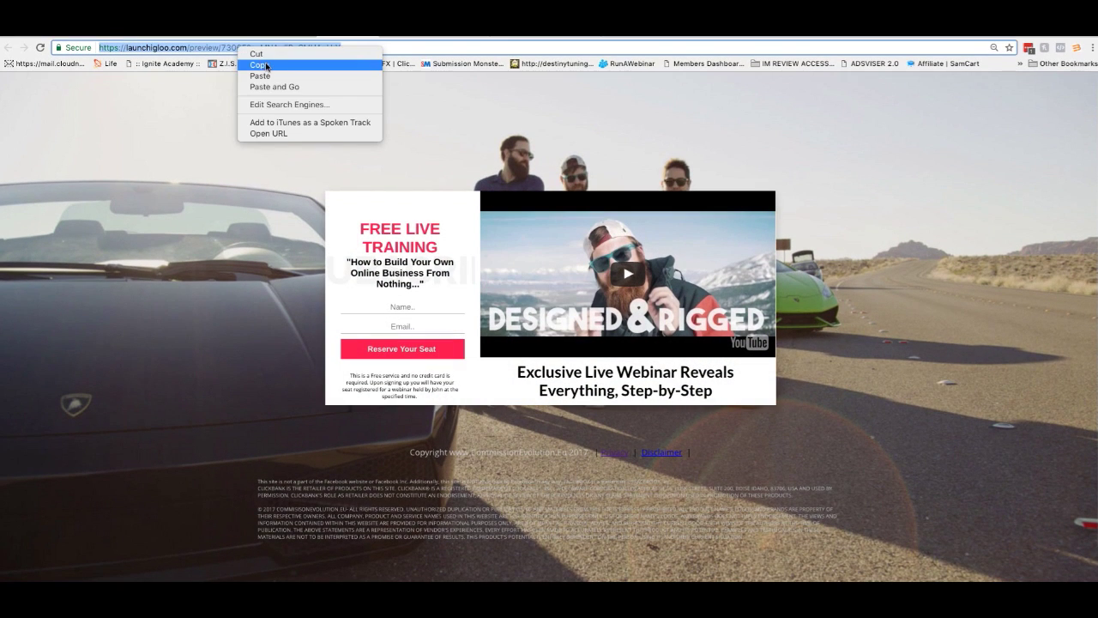
left_click(249, 63)
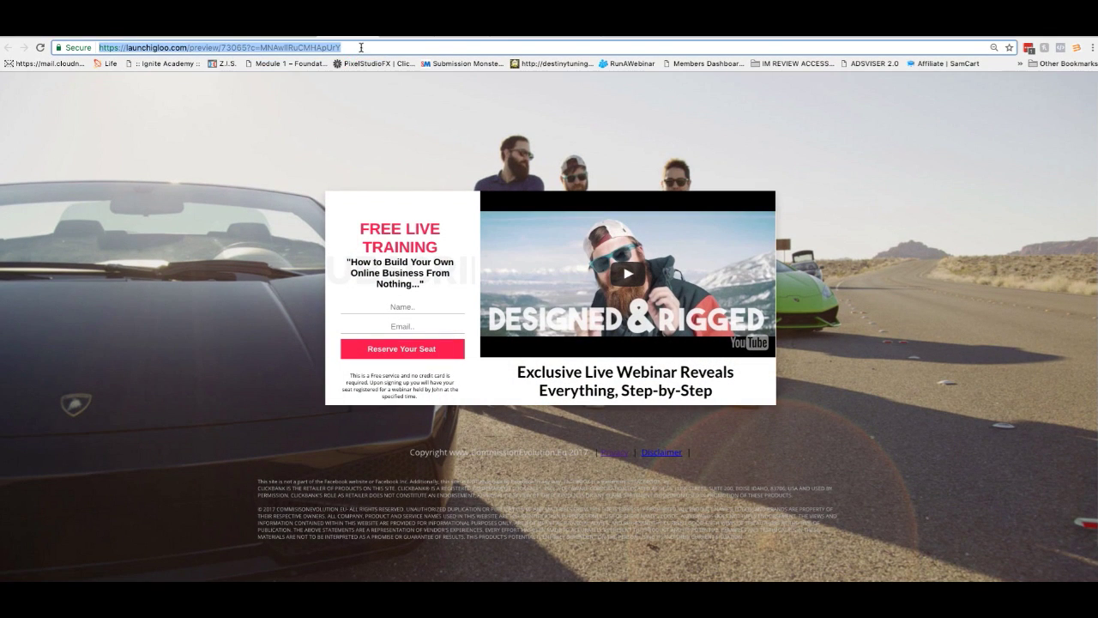
right_click(277, 43)
left_click(296, 54)
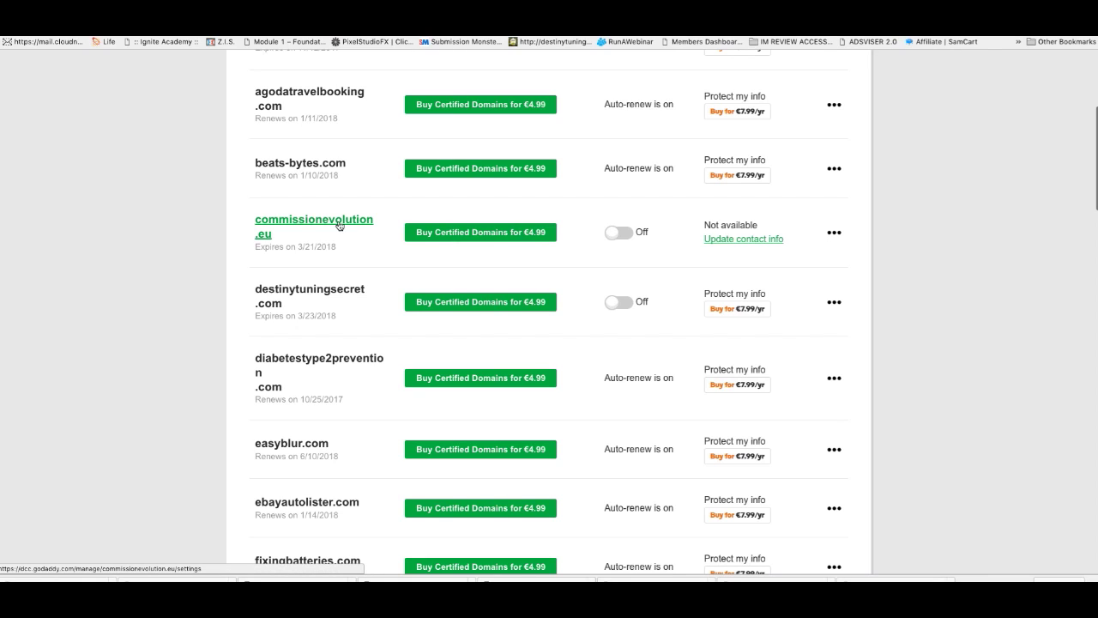
Step: Open commissionevolution.eu's DNS Management page and scroll to its forwarding settings
left_click(339, 225)
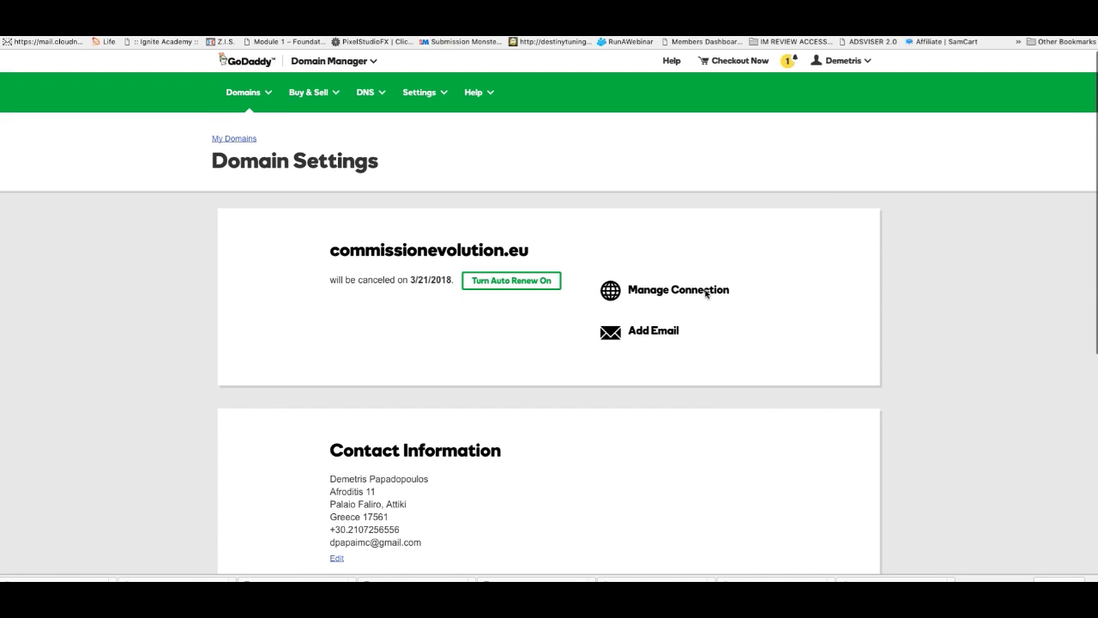
scroll(600, 326, "down", 5)
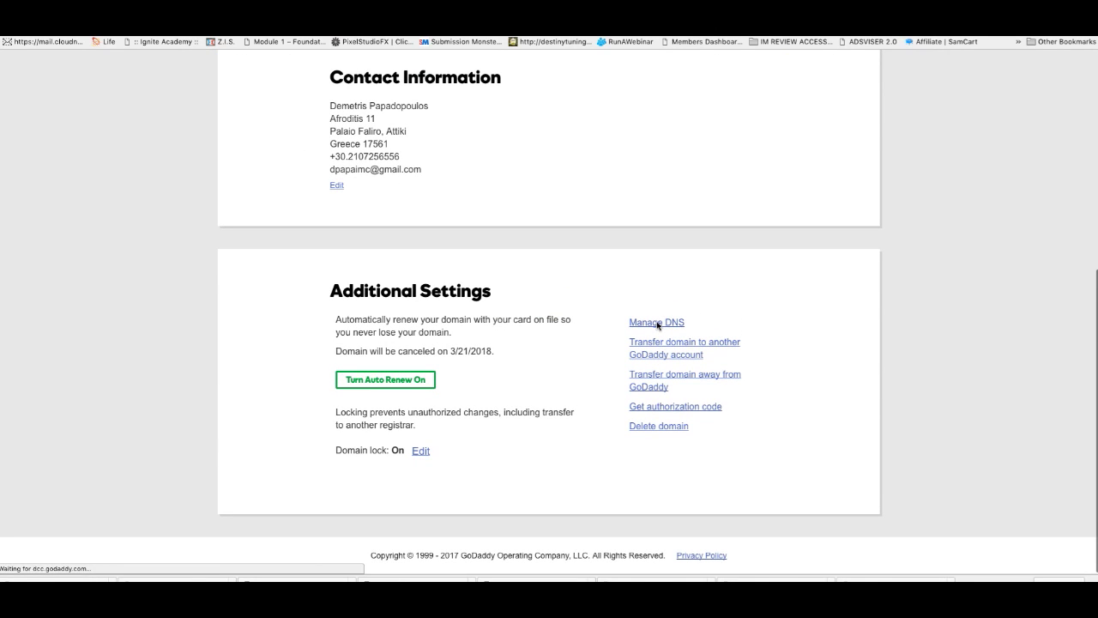
left_click(658, 324)
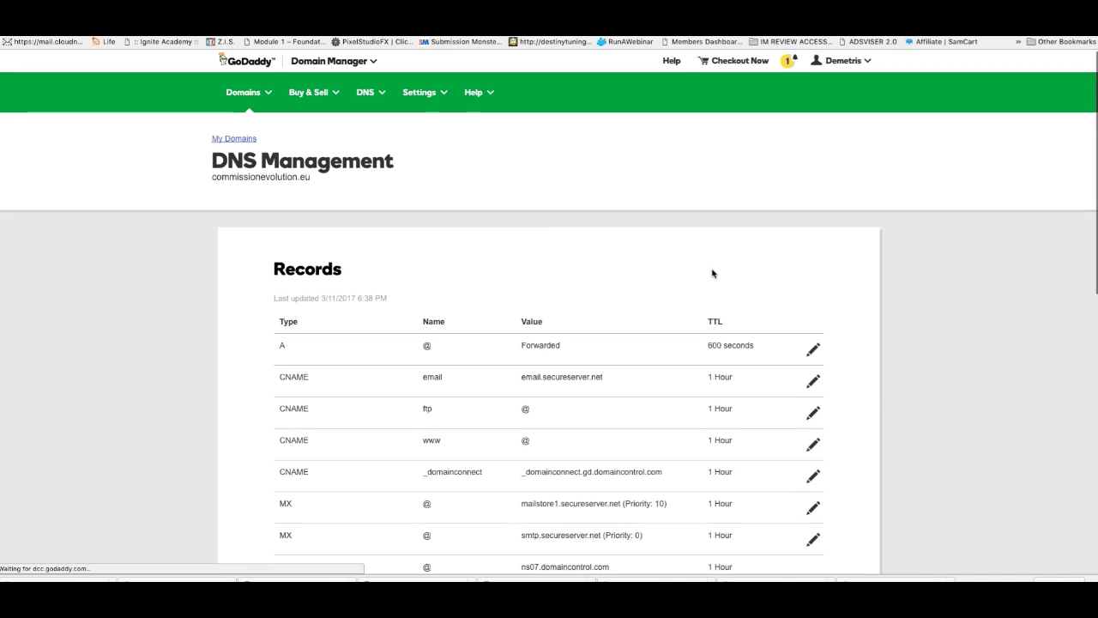
scroll(713, 272, "down", 10)
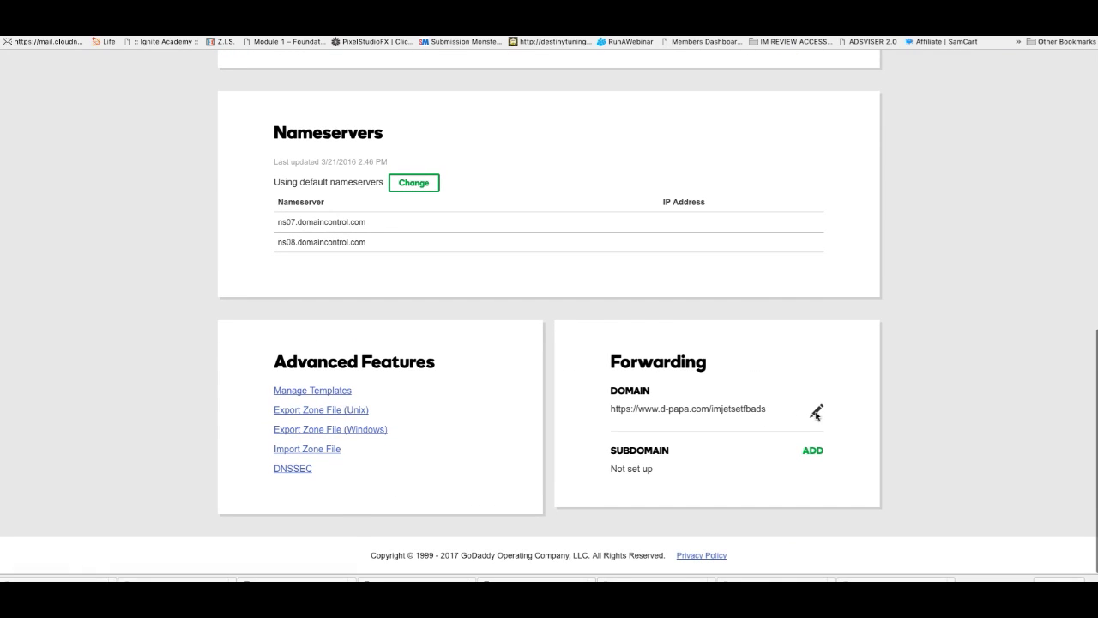
Step: Replace the domain's forwarding destination with the pasted preview address, removing the duplicate https prefix
left_click(816, 411)
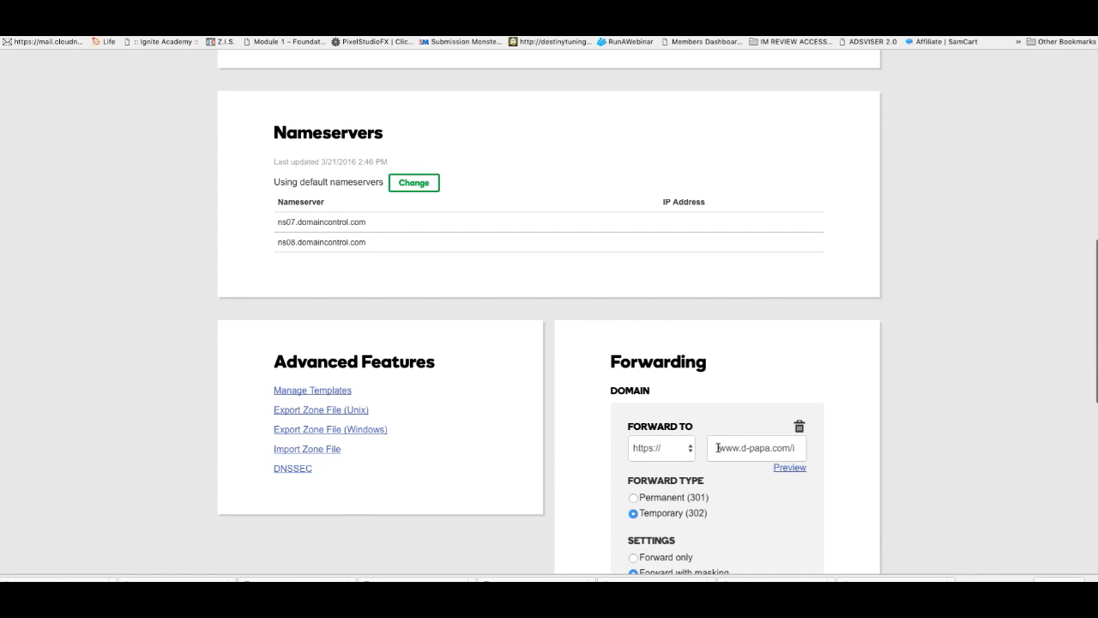
left_click_drag(717, 450, 934, 461)
type("v")
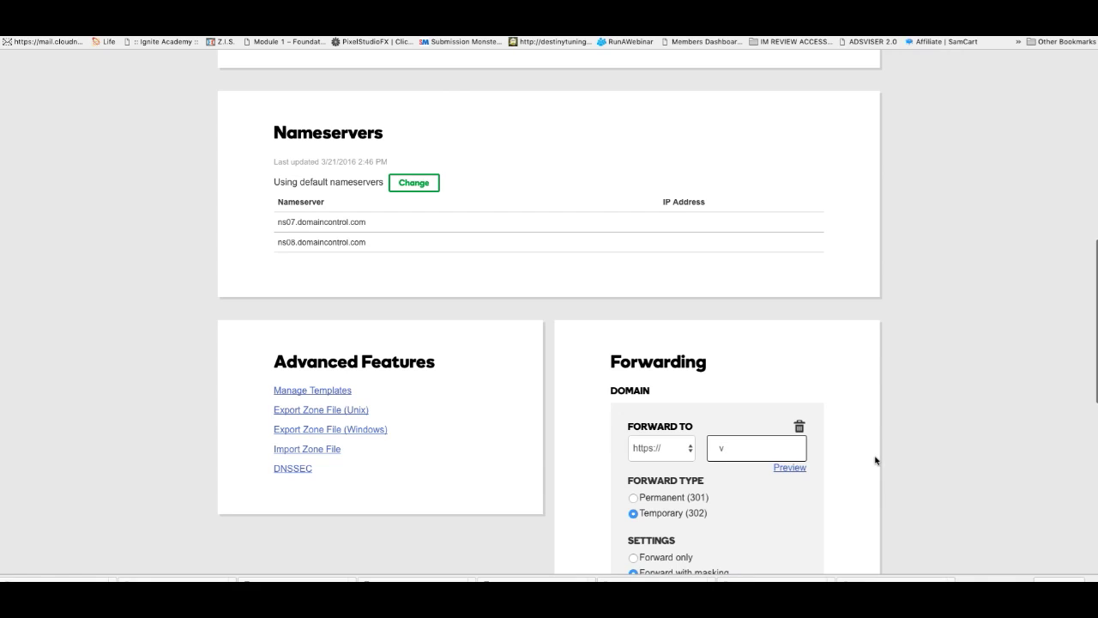
key("BackSpace")
key("ctrl+v")
left_click_drag(792, 447, 603, 443)
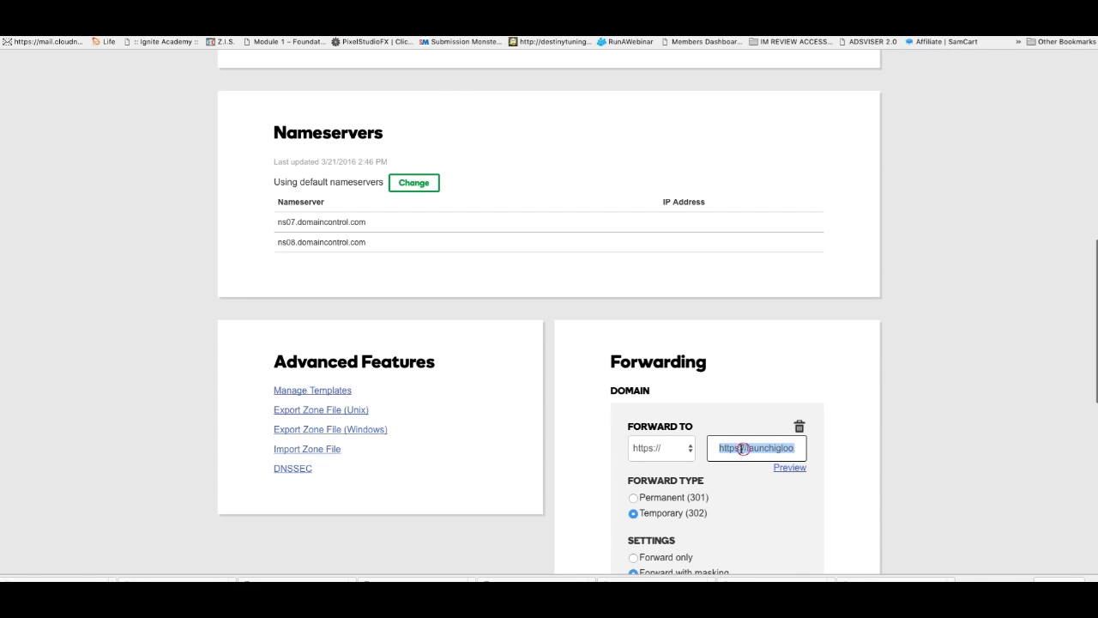
key("Left")
key("Delete")
key("Delete")
key("Delete")
key("Delete")
key("Delete")
key("Delete")
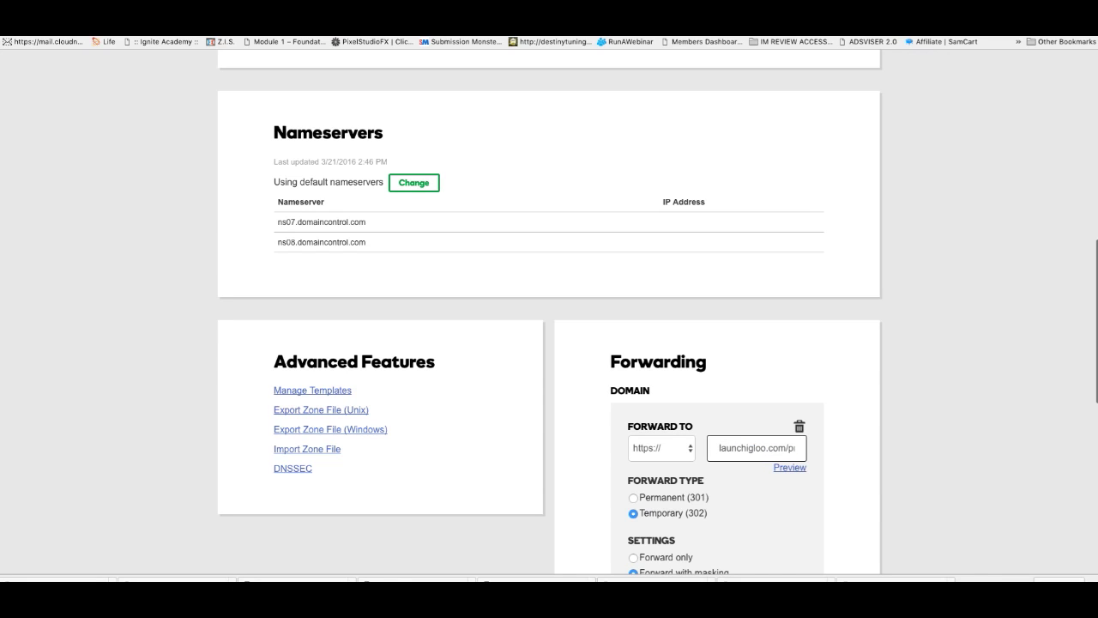
left_click_drag(714, 447, 924, 451)
left_click_drag(800, 449, 585, 441)
left_click_drag(714, 447, 924, 451)
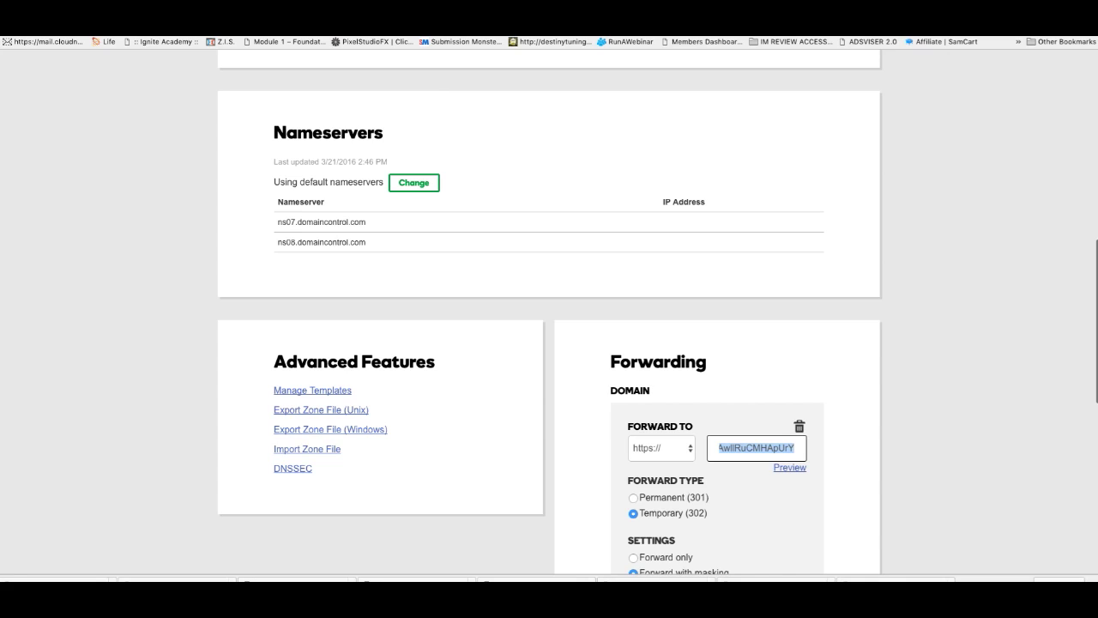
Step: Open a new browser tab and type d-papa.com
key("ctrl+t")
type("d")
type("-papa.com")
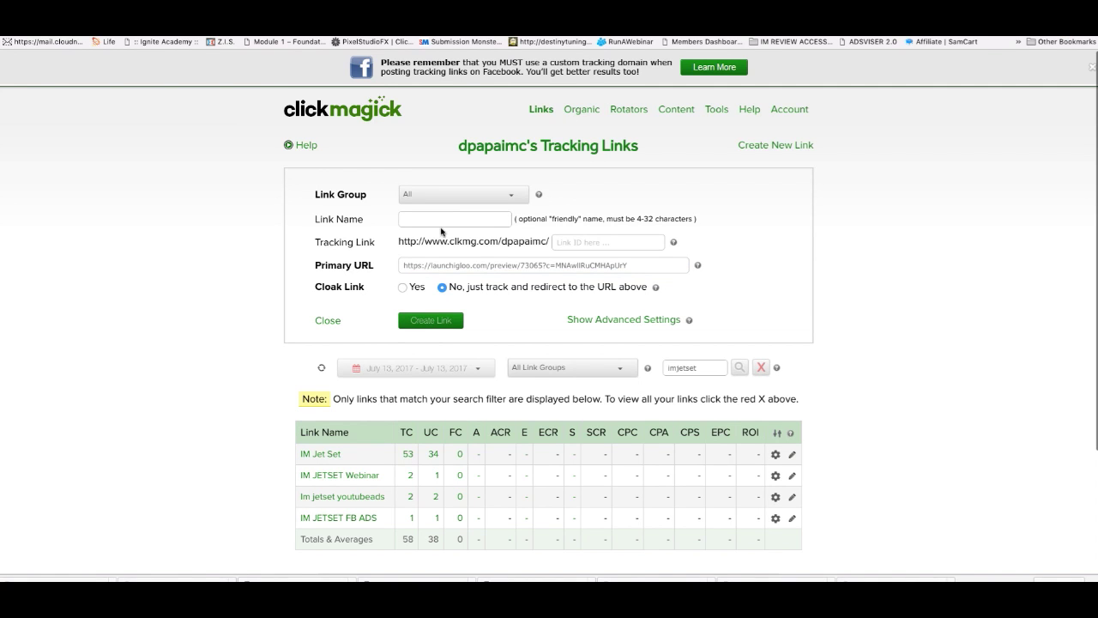
Step: Name the new link 'Im JET Set Own WEbinar', give it ID imjetsetwebinarpage, and enable cloaking
left_click(449, 217)
left_click(1073, 38)
left_click(431, 226)
type("Im")
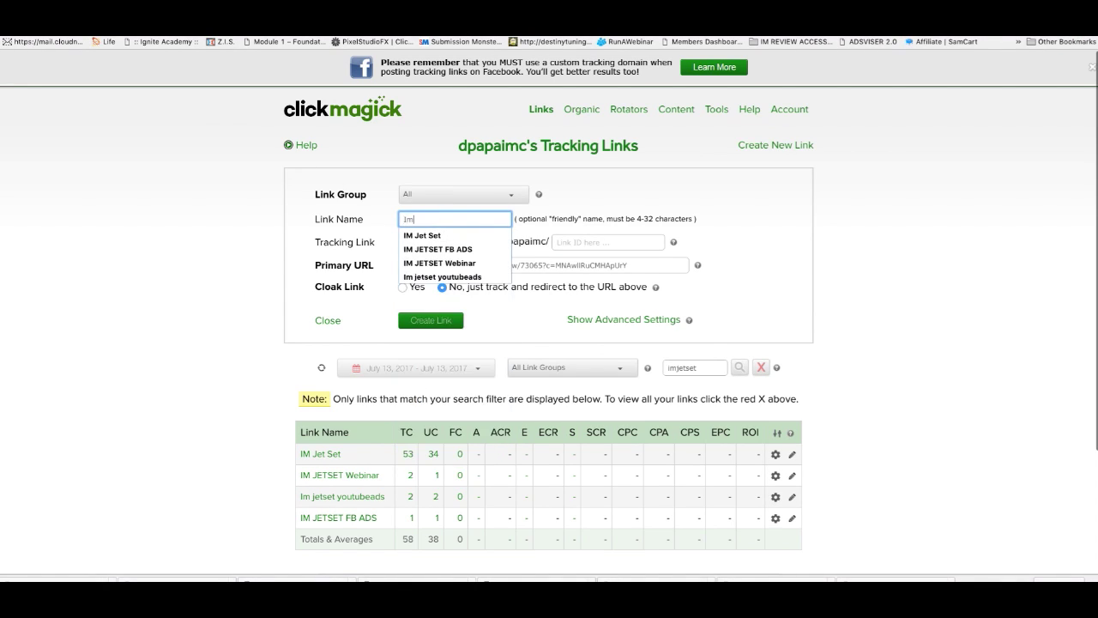
type(" JET Set Own WEbinar Page")
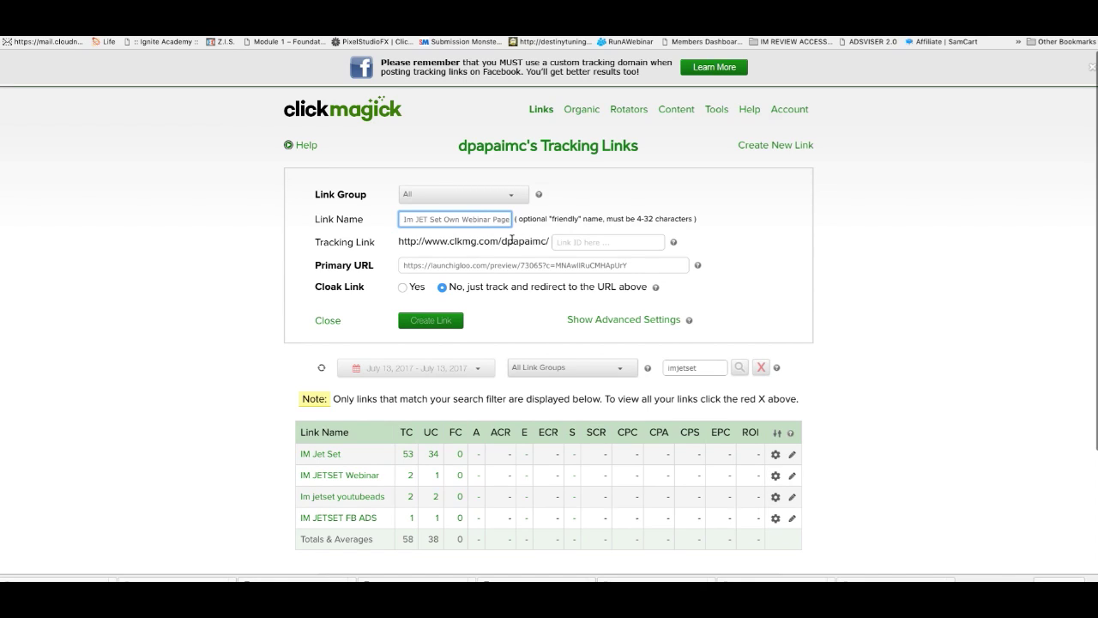
left_click(601, 242)
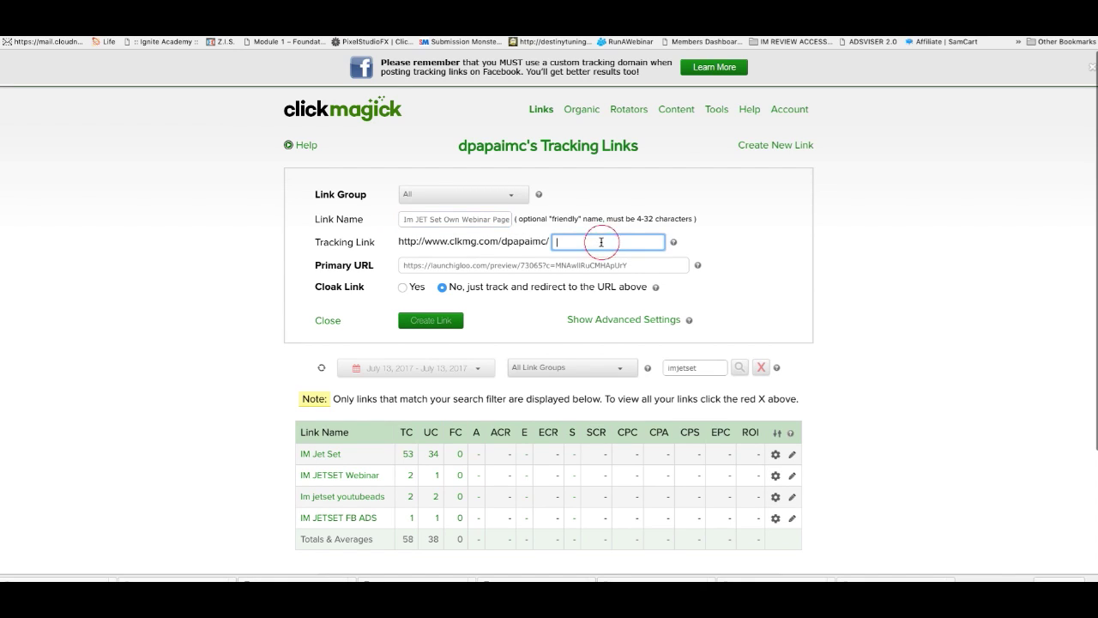
type("imjetsetwebinarpage")
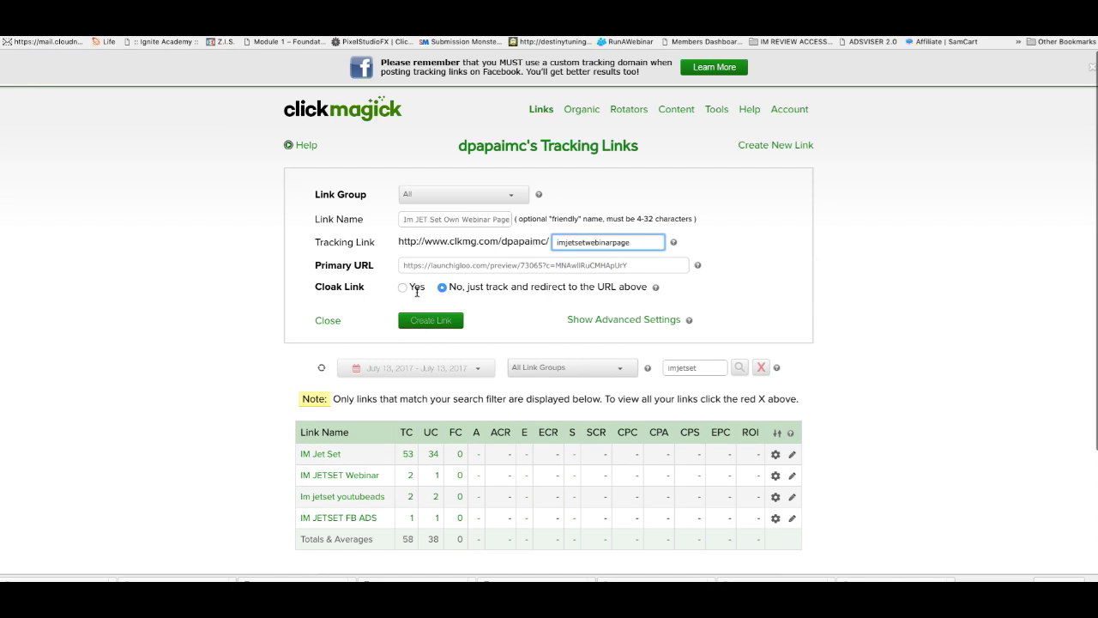
left_click(402, 289)
Step: Give the cloaked page the title 'IM JET SET' and description 'Build Your Online Business From Nothing'
left_click(485, 306)
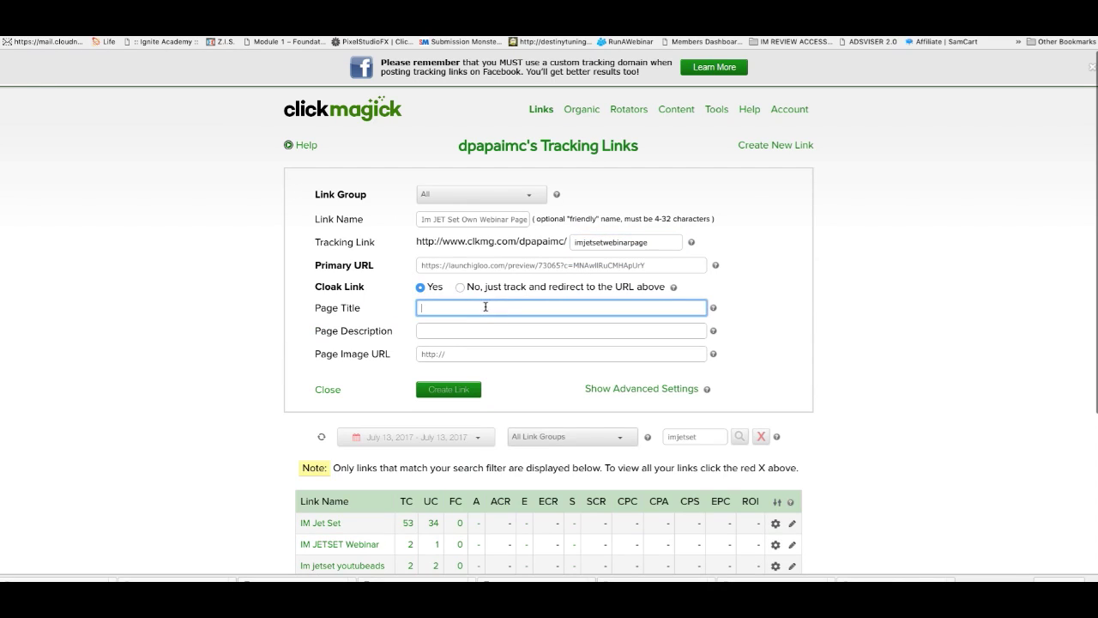
type("IMJet")
key("BackSpace")
key("BackSpace")
key("BackSpace")
type("JEt SE")
key("BackSpace")
type("T SE")
key("BackSpace")
key("BackSpace")
key("BackSpace")
key("BackSpace")
type("SET")
left_click(492, 337)
type("Build Your Business From Nothing")
left_click(460, 330)
type("Online")
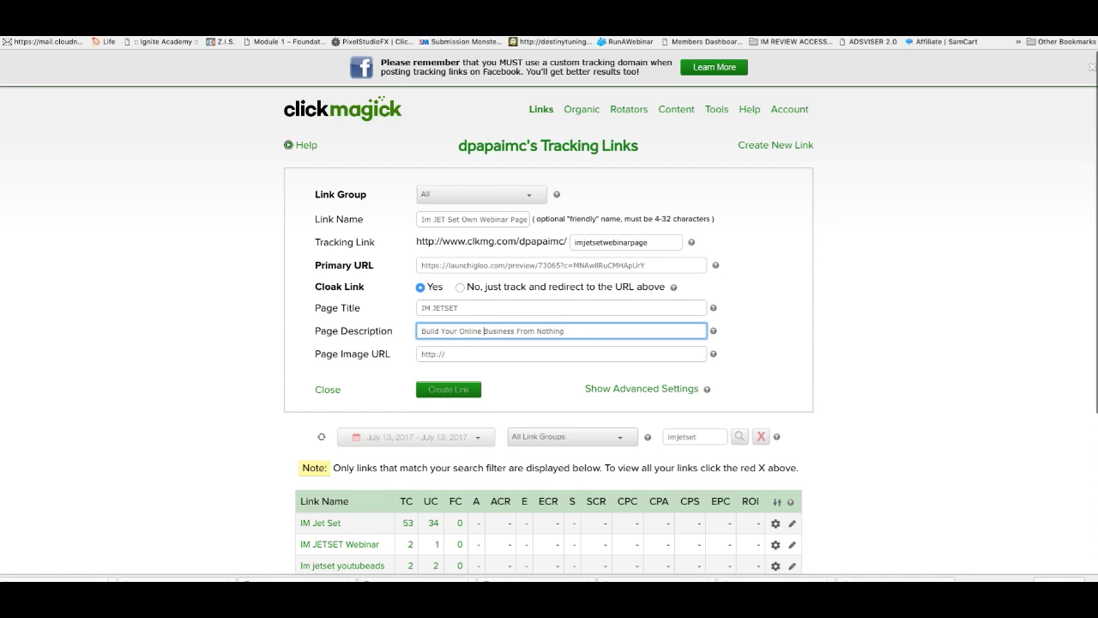
Step: Create the link, expand the Im JET Set Own Webinar Page details, and copy its tracking URL
left_click(433, 390)
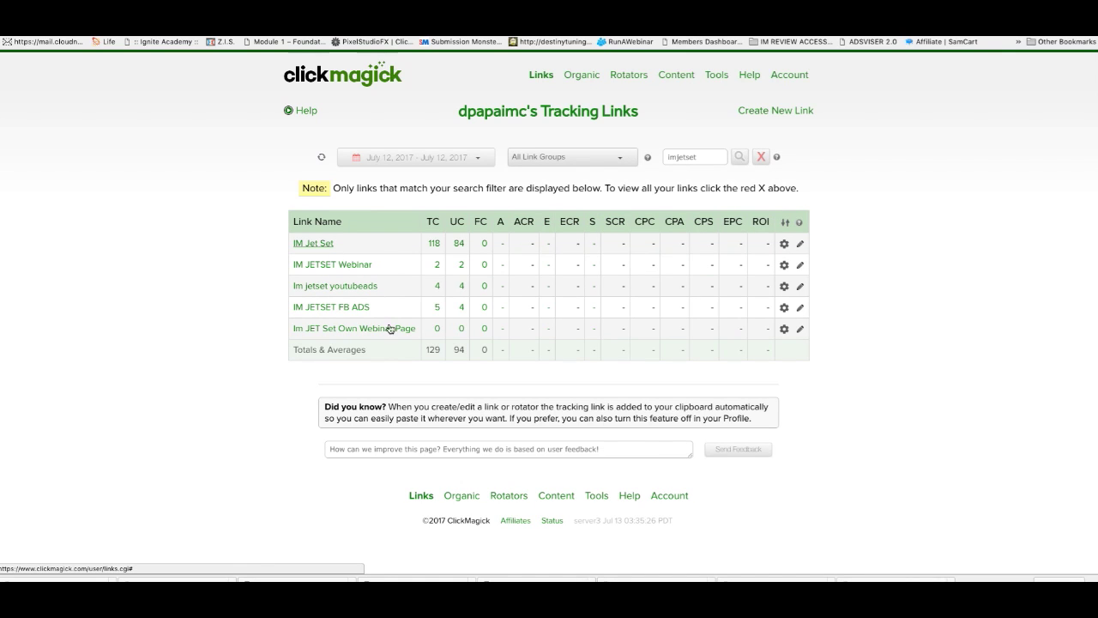
left_click(382, 328)
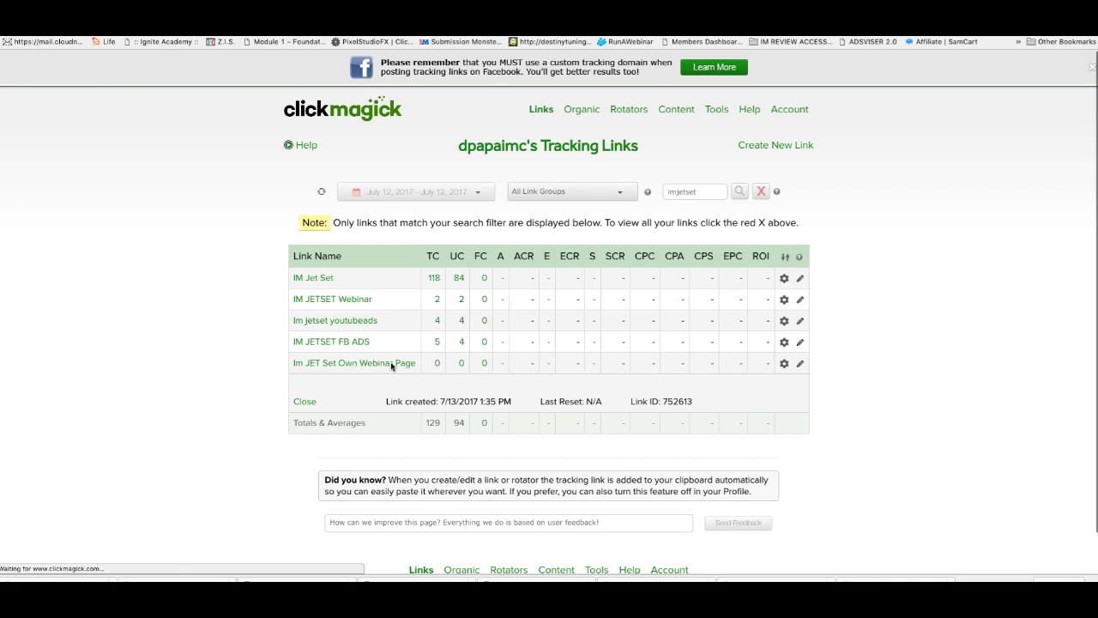
scroll(386, 367, "down", 1)
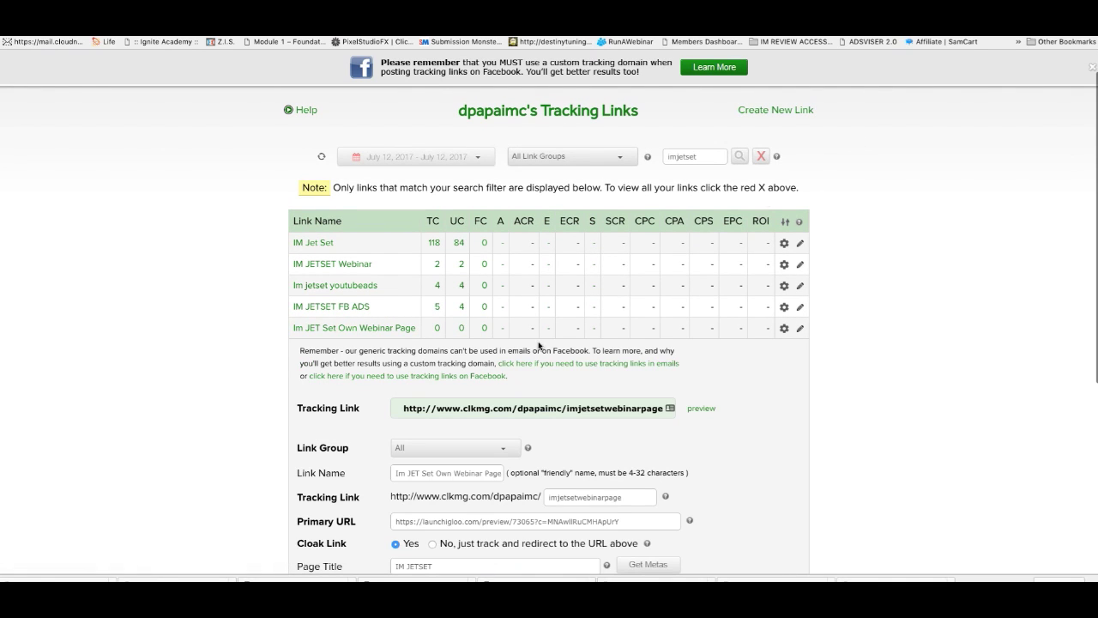
left_click(478, 407)
right_click(481, 407)
left_click(548, 388)
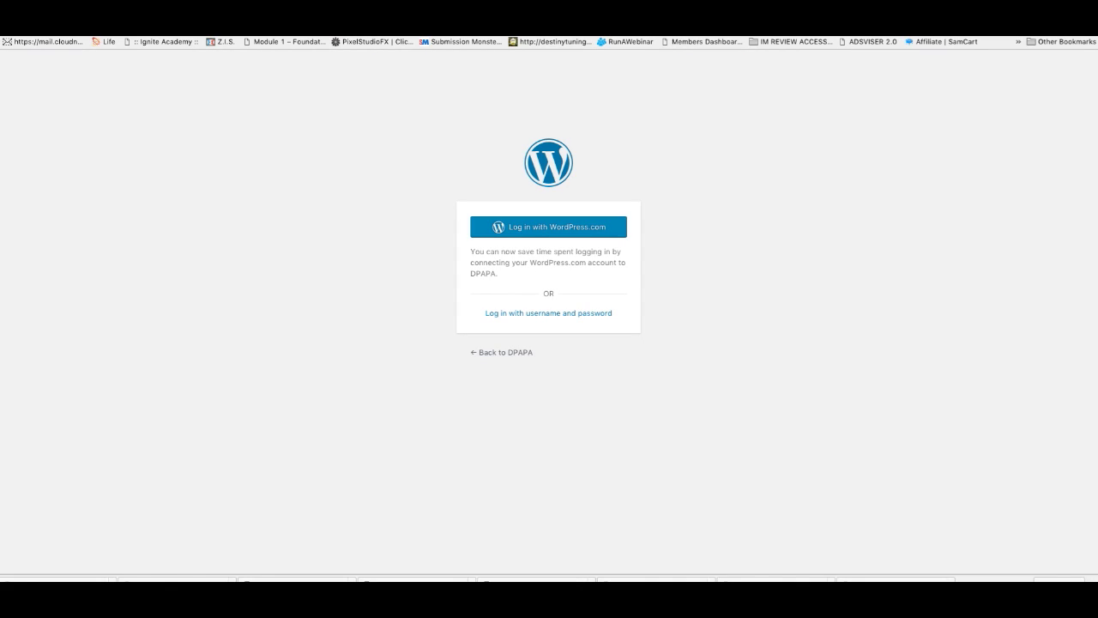
Step: Log in to the WordPress admin and start a new Pretty Link
left_click(551, 314)
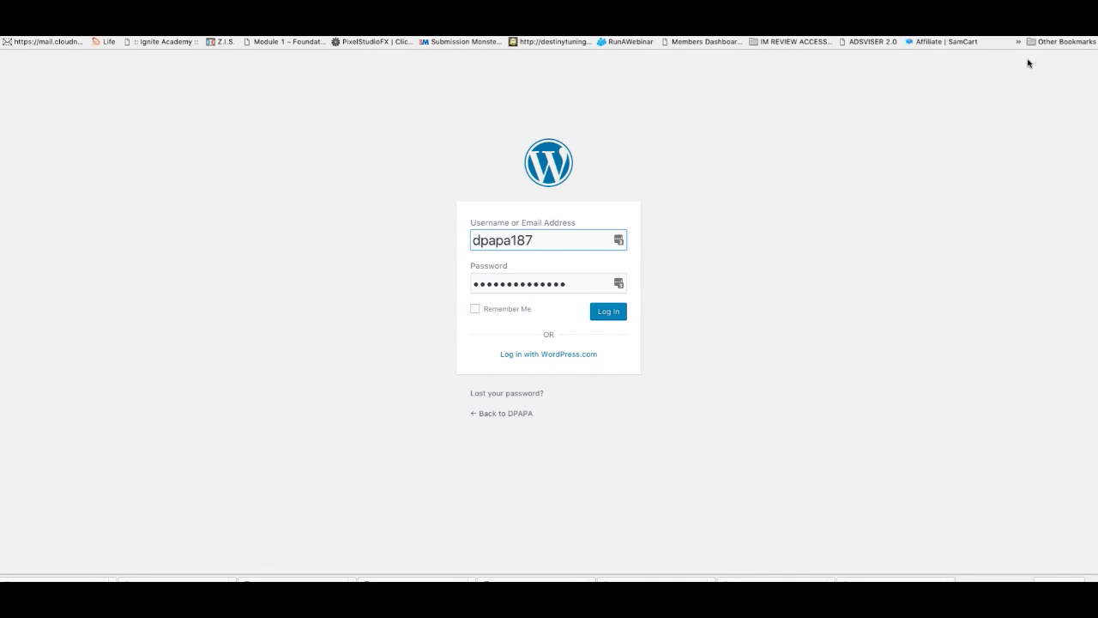
left_click(611, 316)
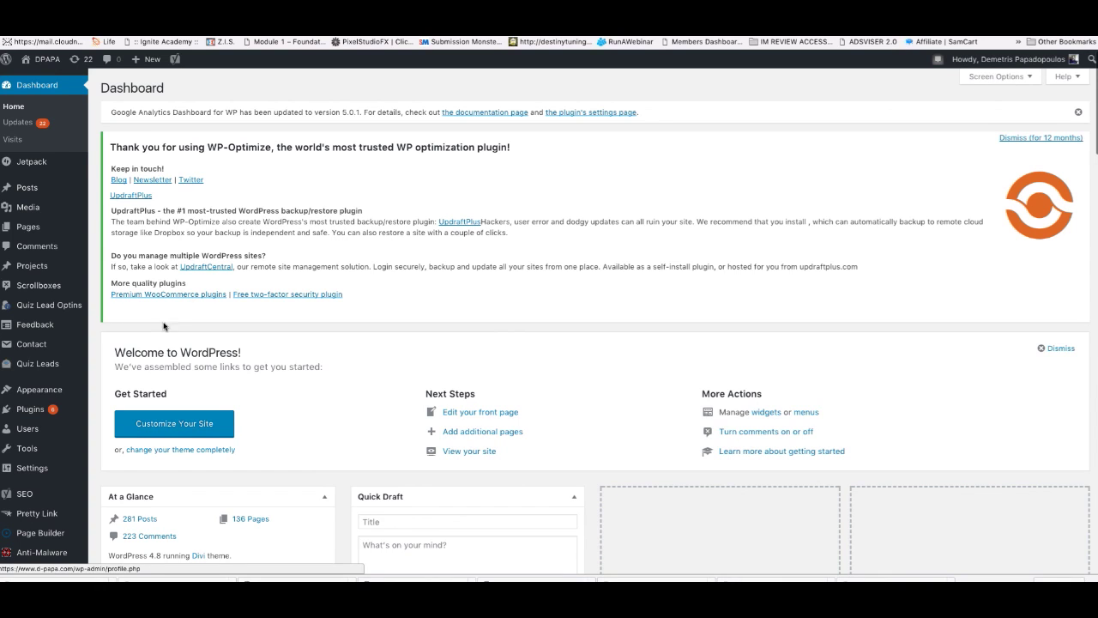
scroll(33, 497, "down", 1)
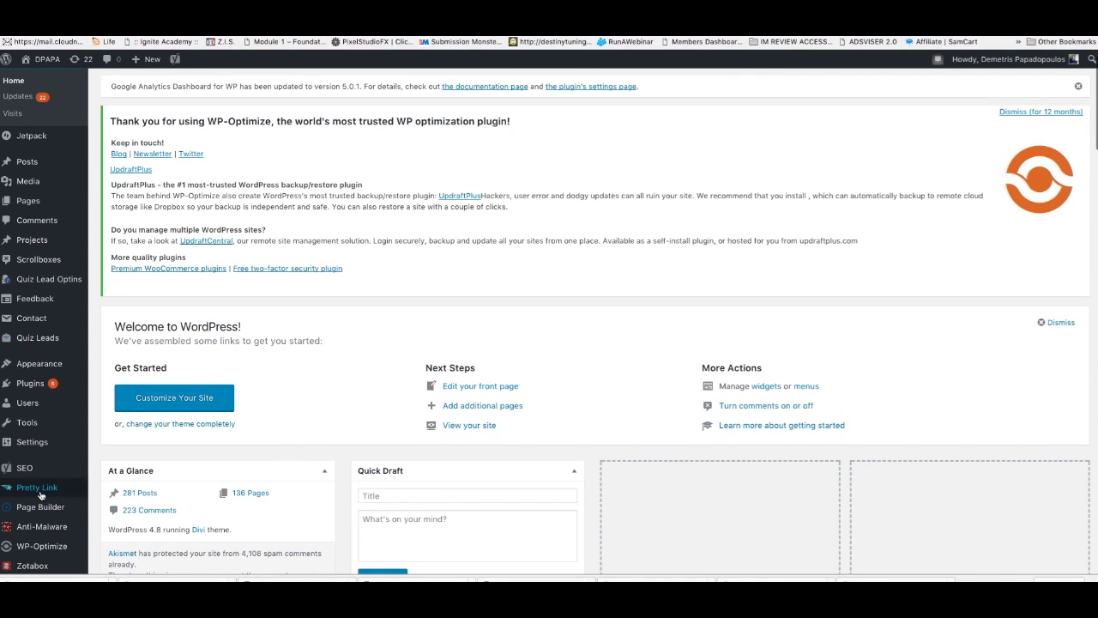
mouse_move(39, 496)
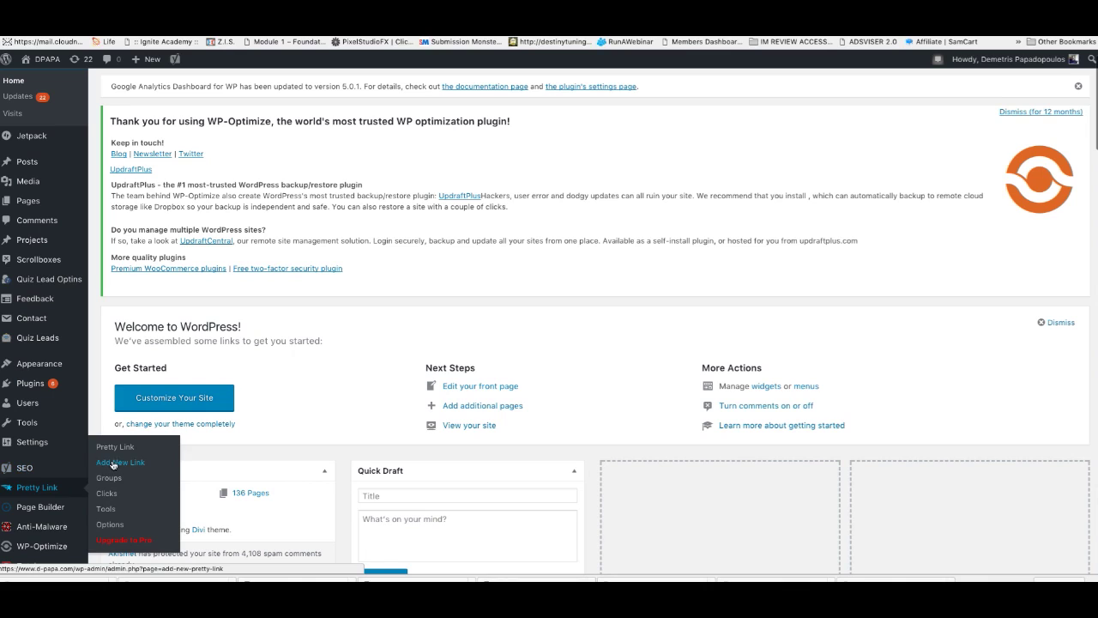
left_click(113, 463)
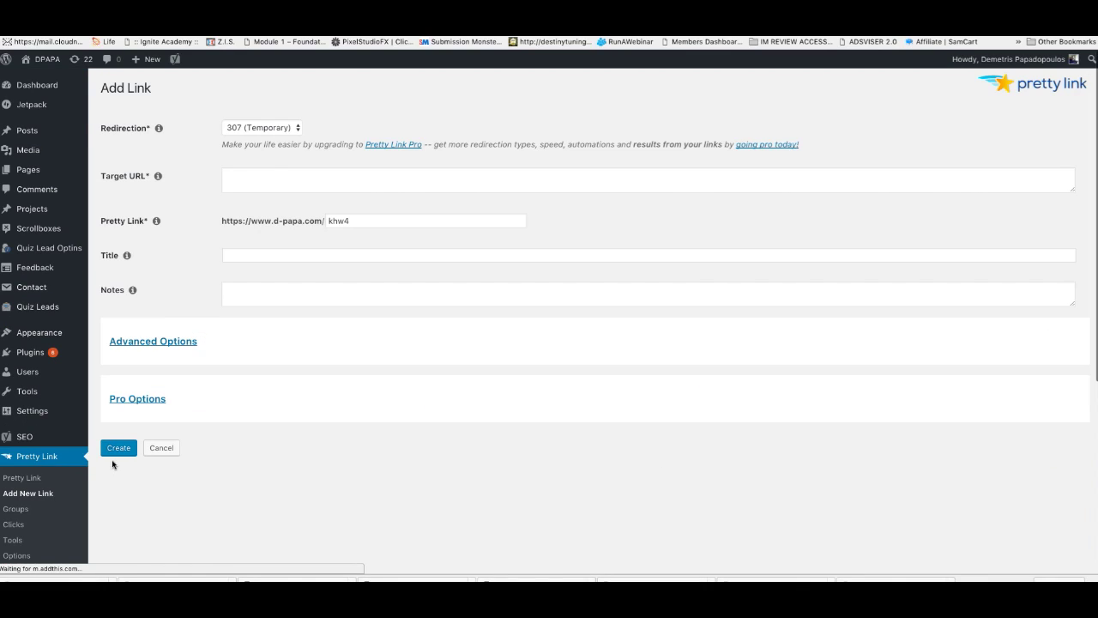
Step: Use the ClickMagick tracking link as target URL with slug 'imjetsetwebinarpage'
left_click(277, 180)
left_click(277, 180)
key("ctrl+v")
double_click(380, 221)
key("BackSpace")
type("f")
key("BackSpace")
type("imjetset")
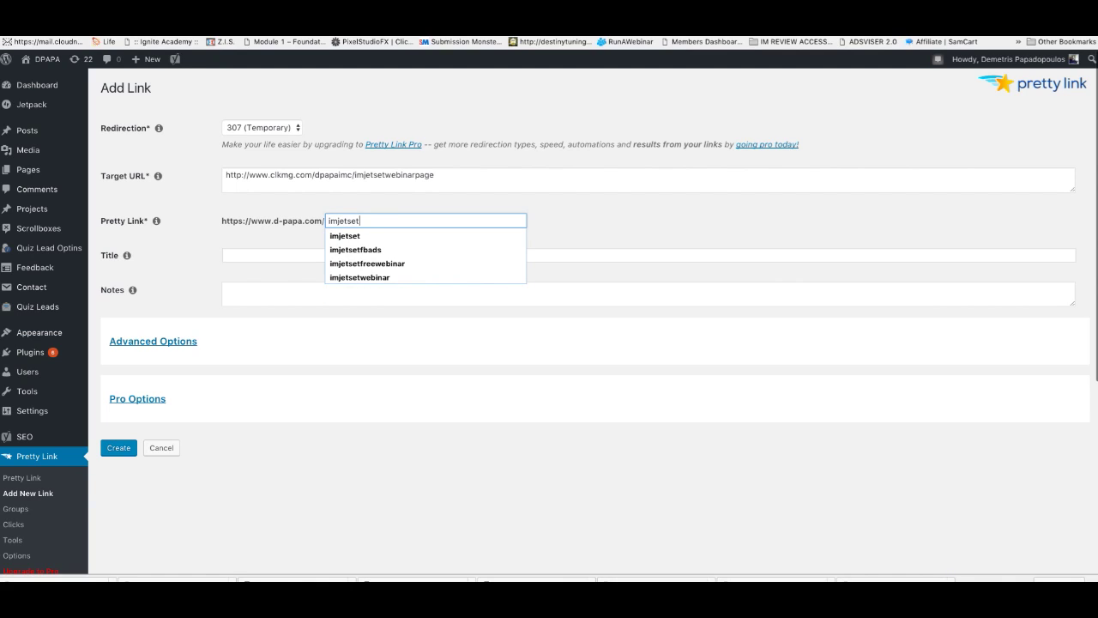
type("webinar")
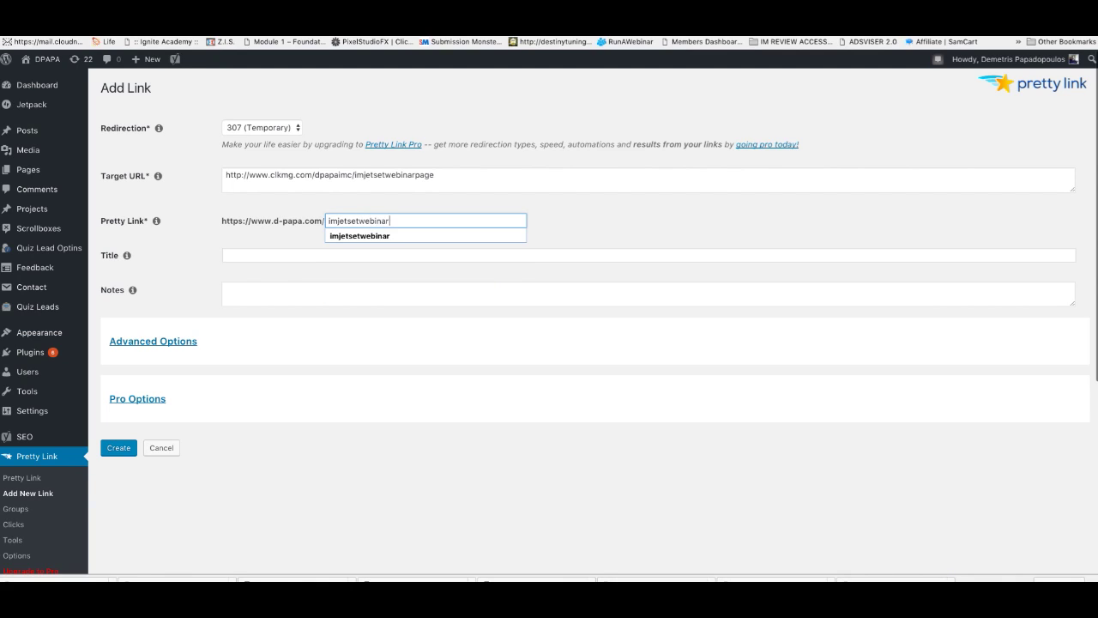
type("page")
Step: Title the Pretty Link 'IM Jetset Webinar'
left_click(292, 256)
type("IN")
key("BackSpace")
type("M")
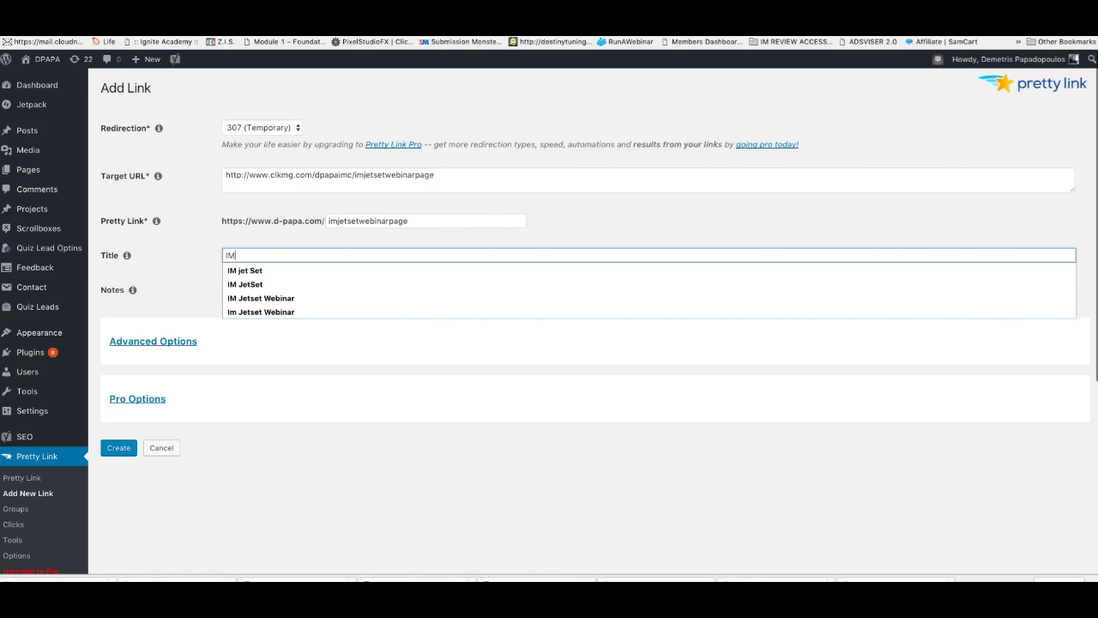
type(" Jetset WEbin")
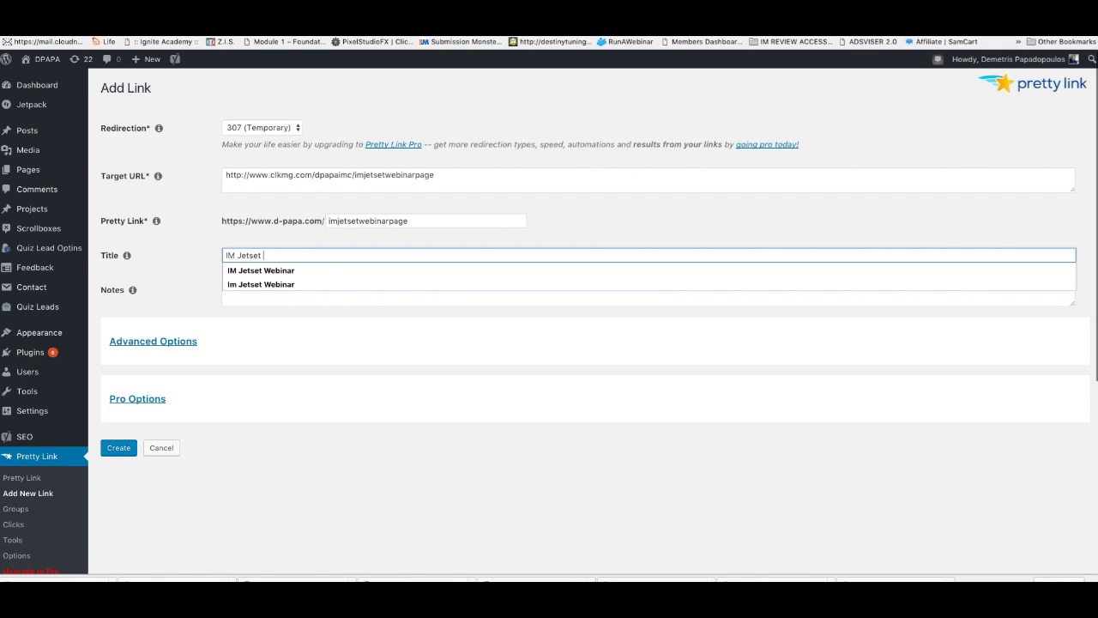
key("BackSpace")
type("ebain")
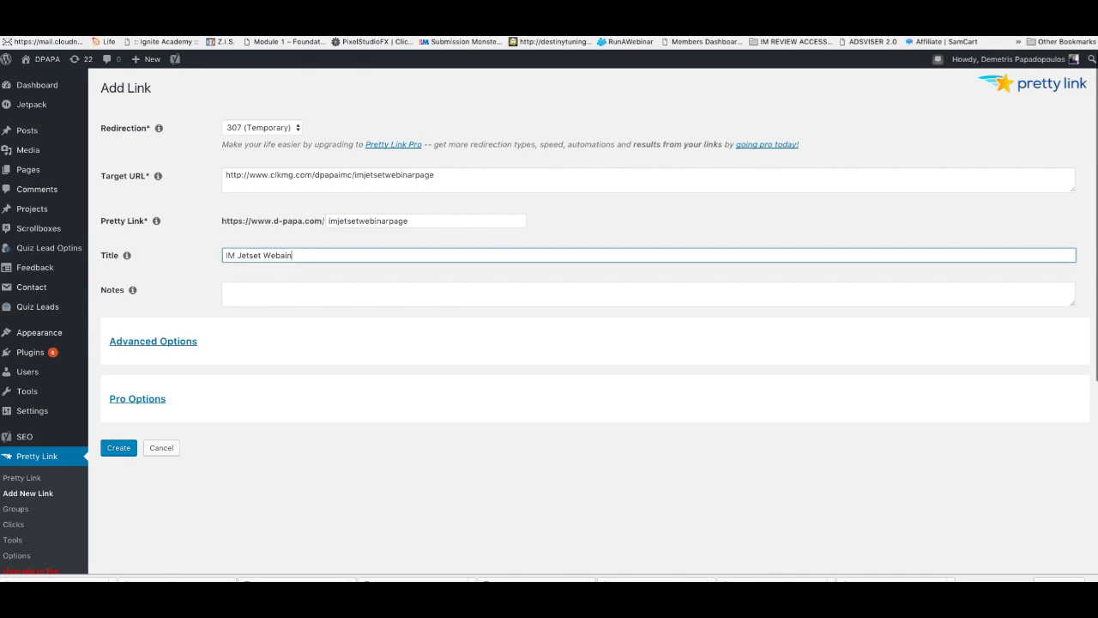
key("BackSpace")
type("inar")
left_click(181, 304)
Step: Create the Pretty Link and copy its short URL d-papa.com/imjetsetwebinarpage
left_click(116, 455)
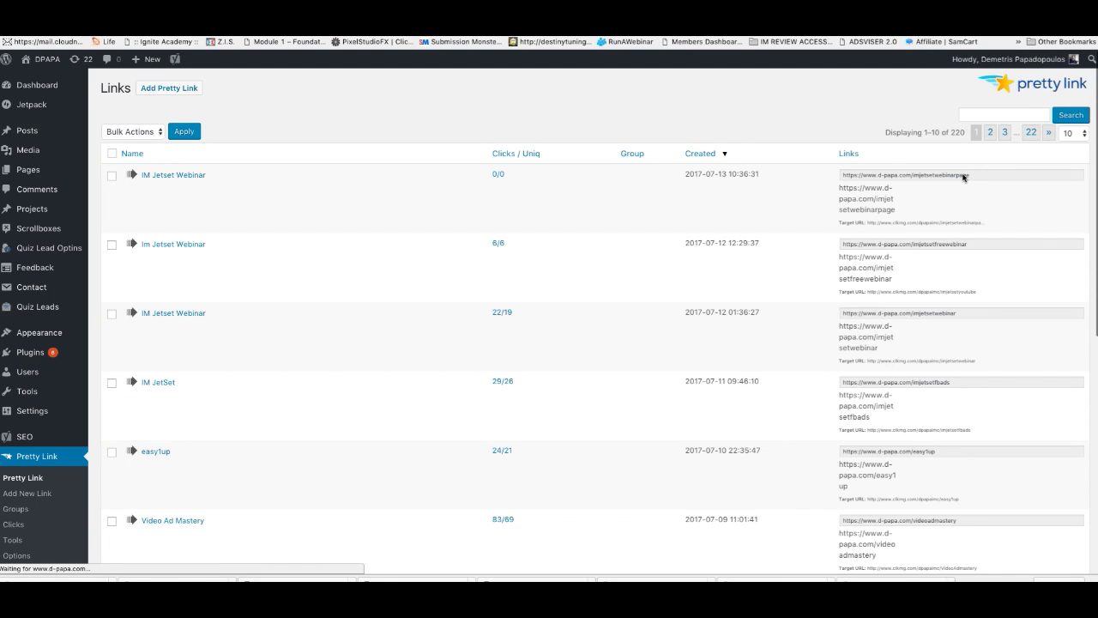
left_click(961, 176)
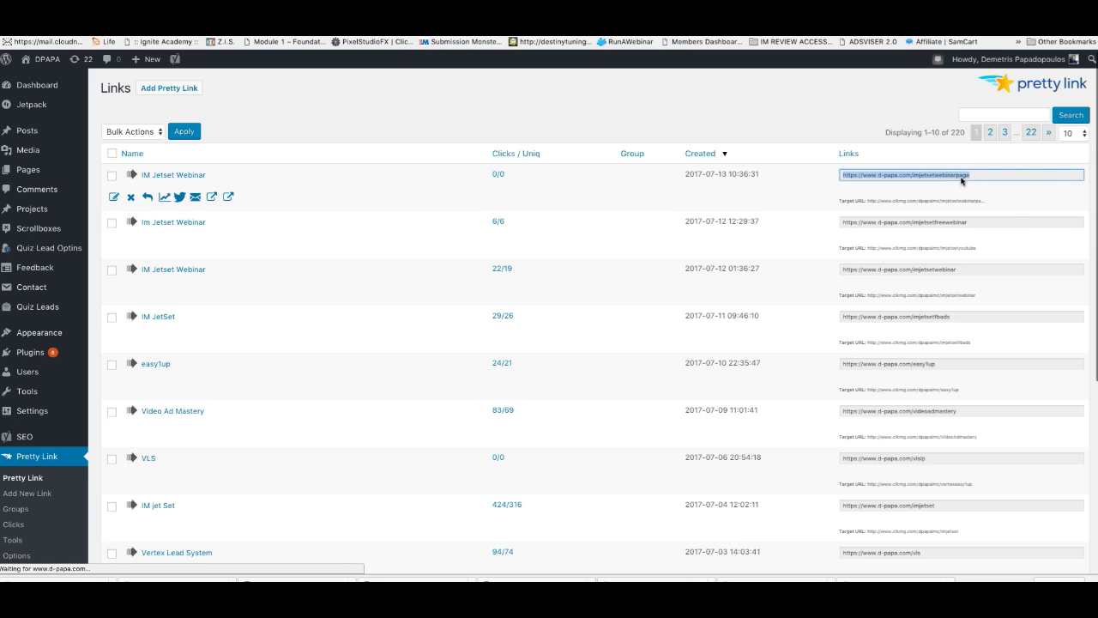
right_click(960, 181)
left_click(883, 199)
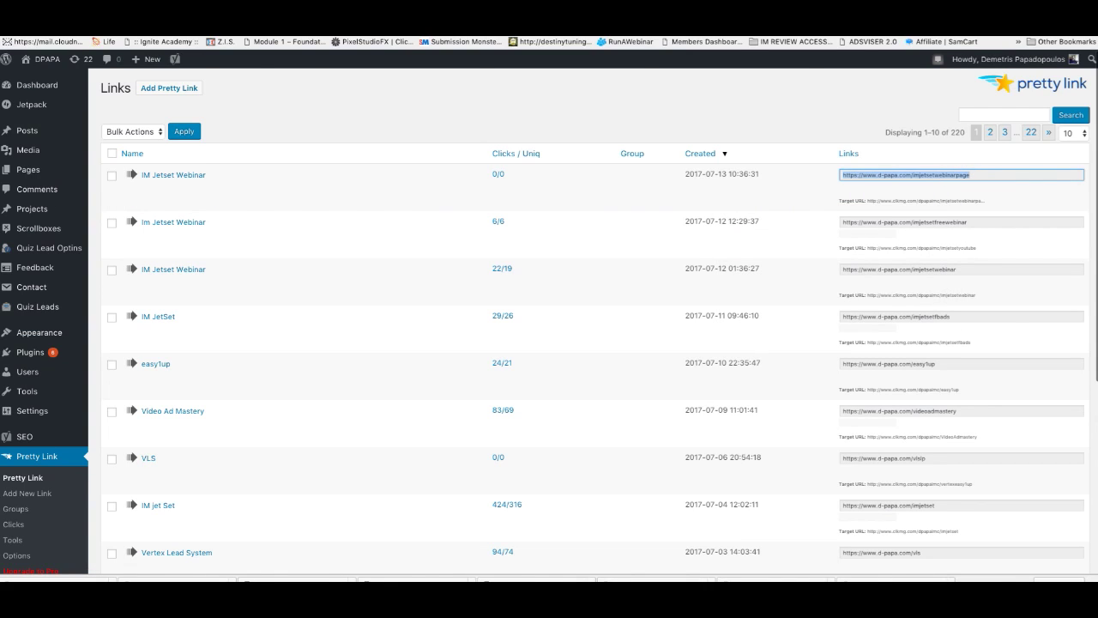
key("ctrl+Tab")
key("super+v")
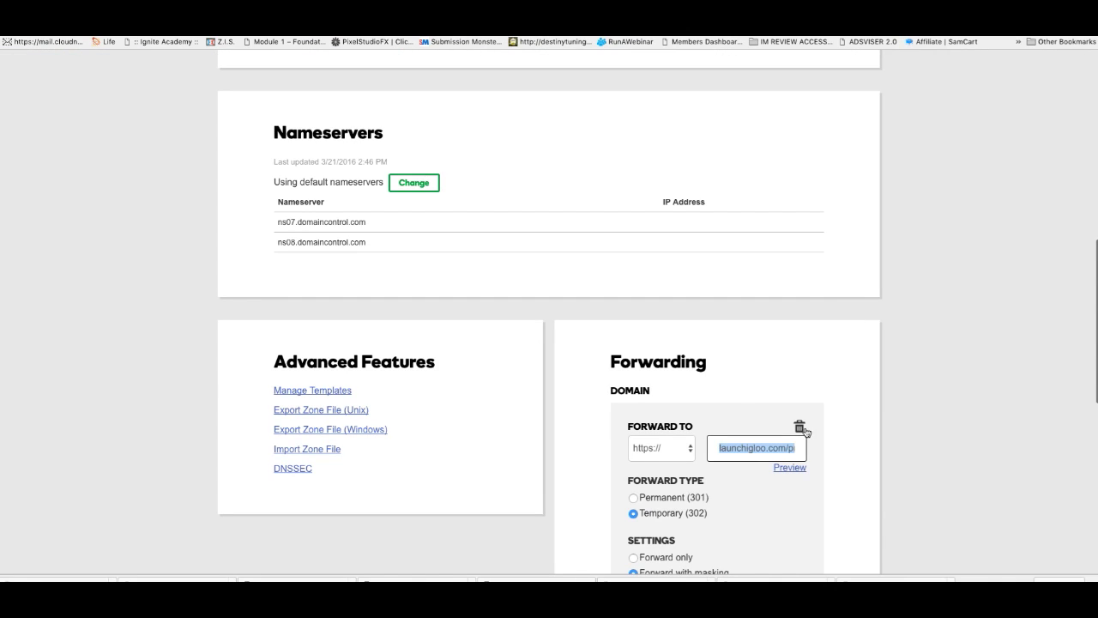
left_click_drag(787, 452, 720, 448)
left_click(743, 448)
key("BackSpace")
key("BackSpace")
key("BackSpace")
key("BackSpace")
key("BackSpace")
key("BackSpace")
key("BackSpace")
key("BackSpace")
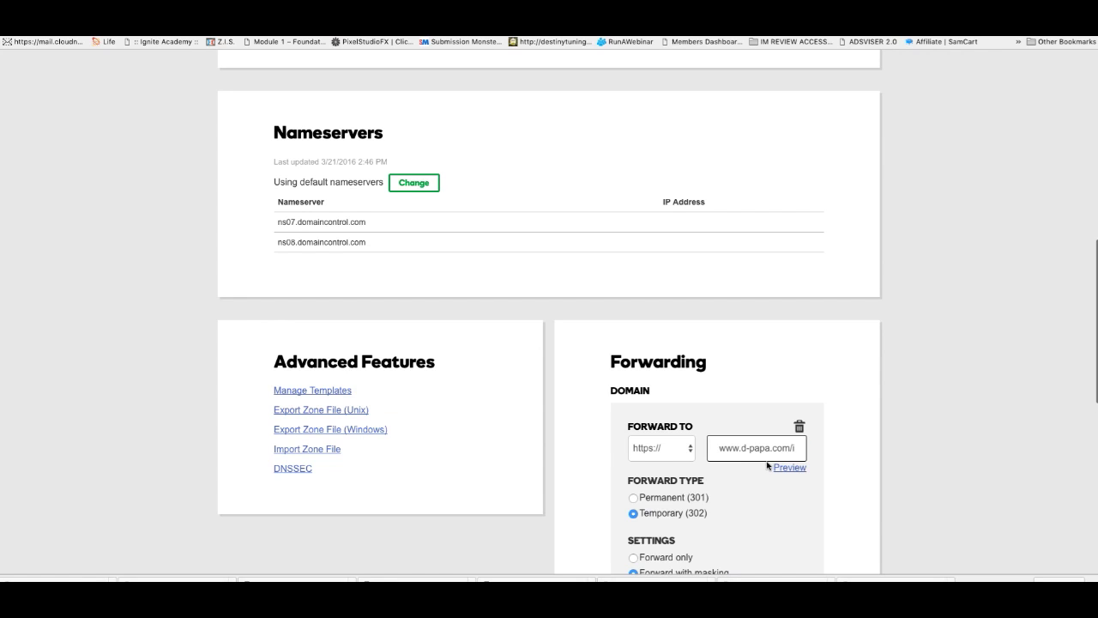
scroll(767, 460, "down", 5)
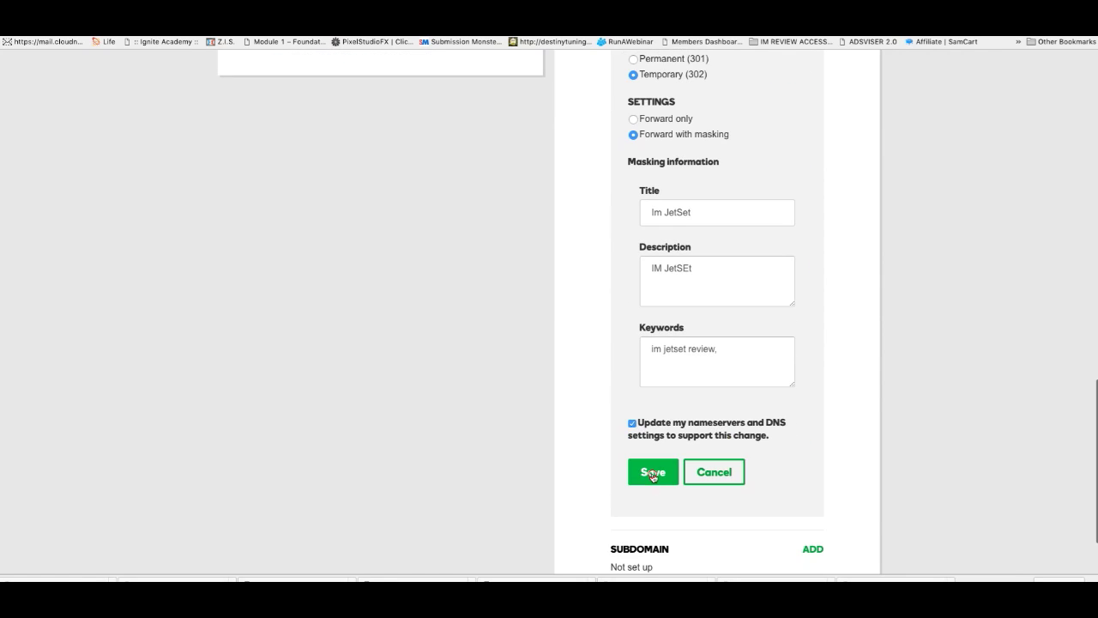
left_click(652, 473)
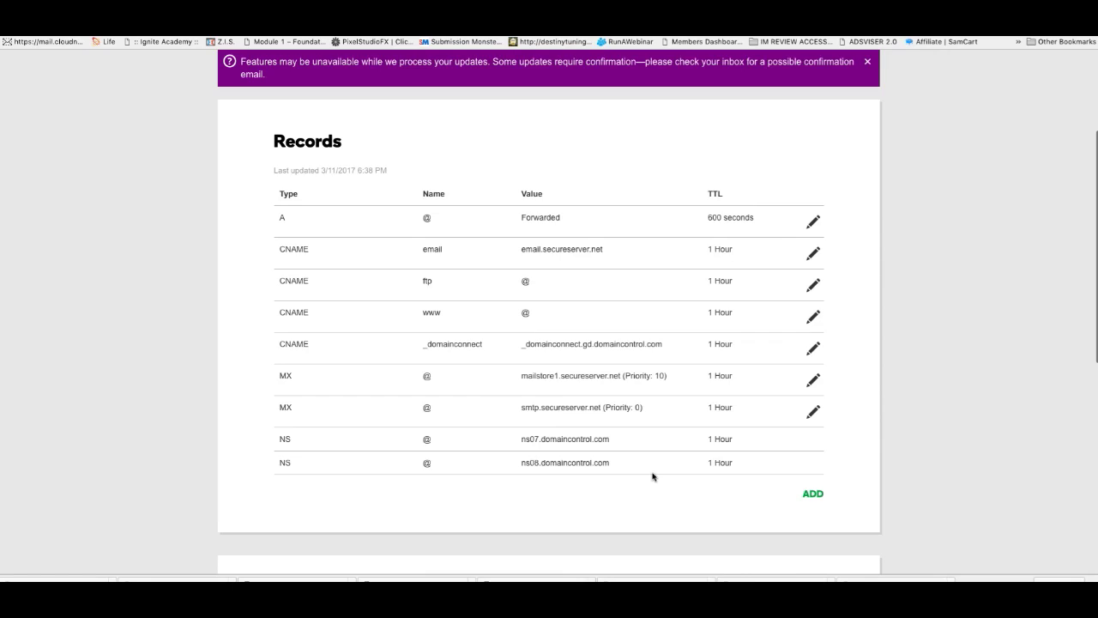
scroll(630, 424, "down", 5)
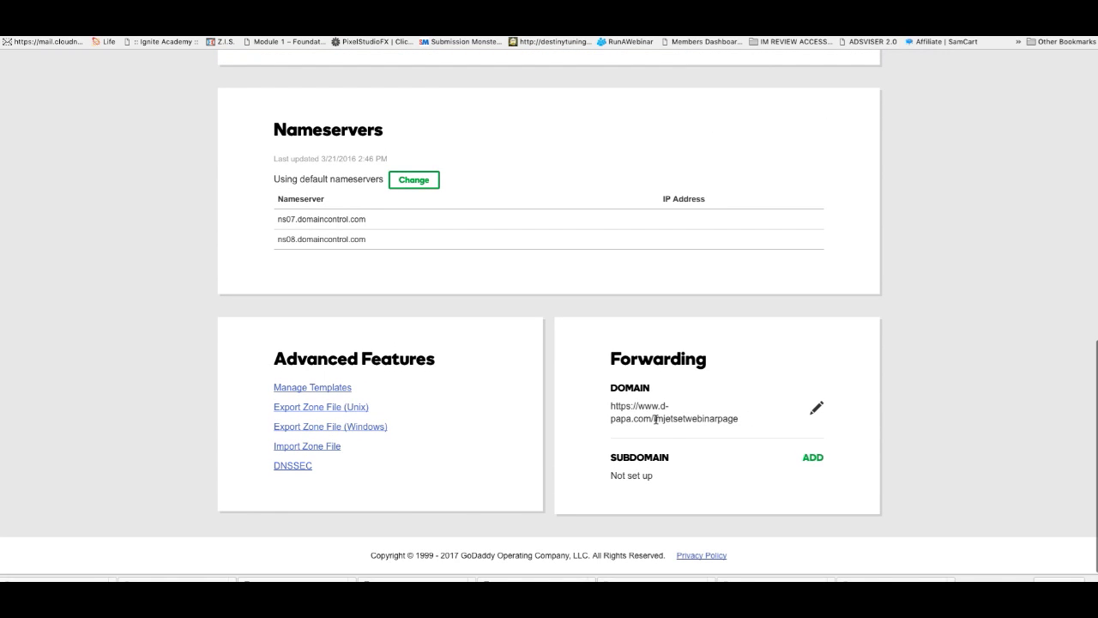
scroll(656, 405, "up", 4)
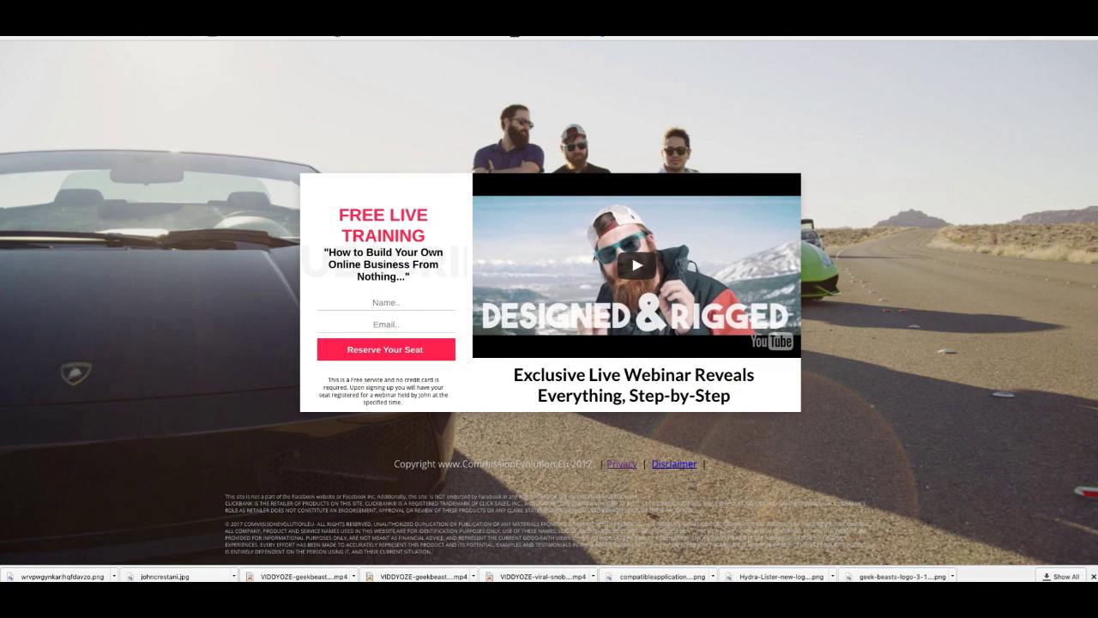
Step: Enter a test name and e-mail address on the opt-in page and reserve a seat
left_click(419, 298)
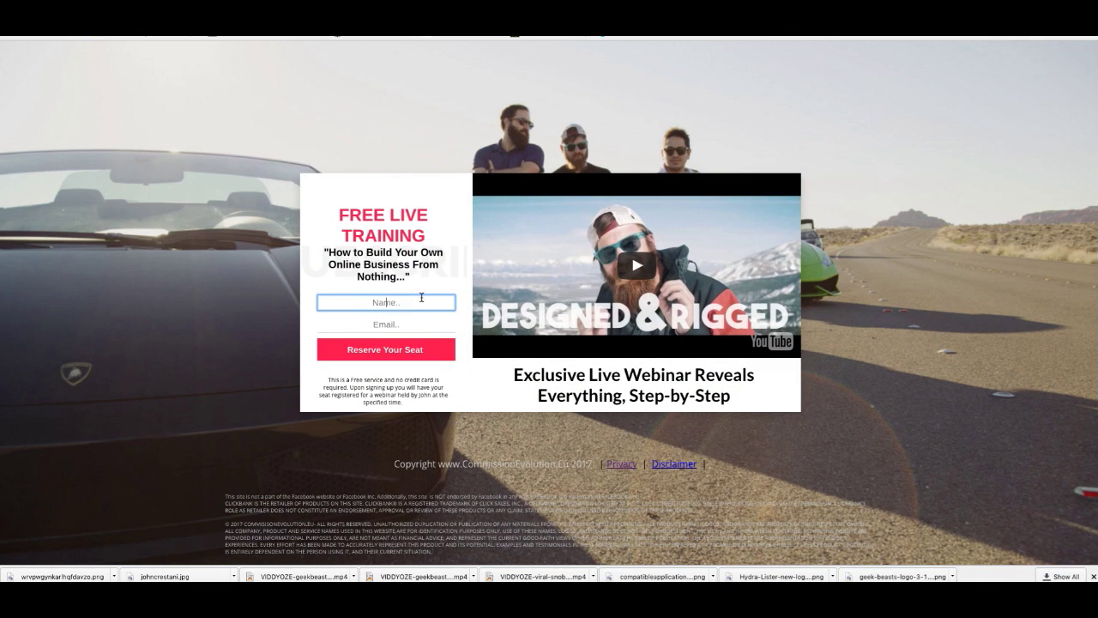
type("d")
left_click(374, 345)
left_click(402, 324)
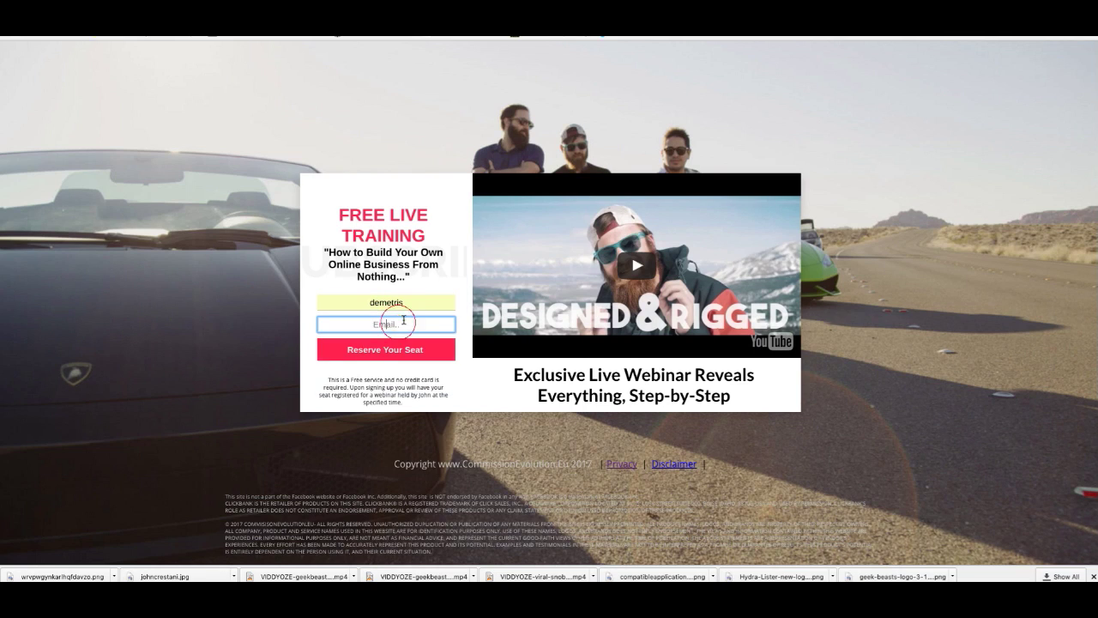
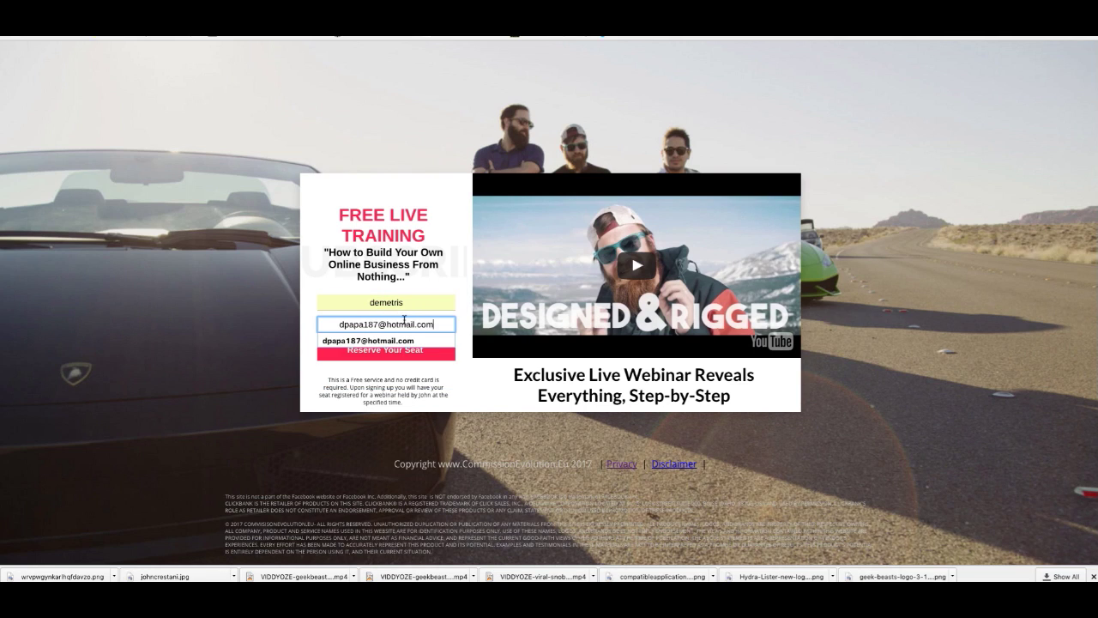
left_click(402, 353)
left_click(403, 353)
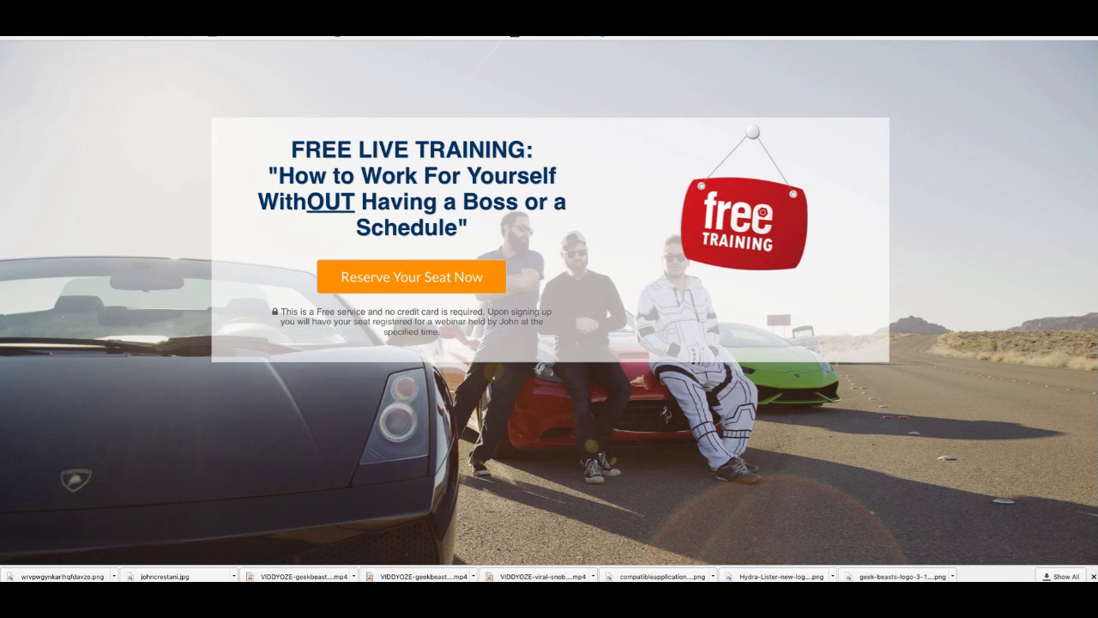
Step: Copy the privacy policy text and return to the iGloo funnel page list
scroll(630, 340, "down", 3)
scroll(631, 340, "up", 3)
scroll(635, 330, "down", 2)
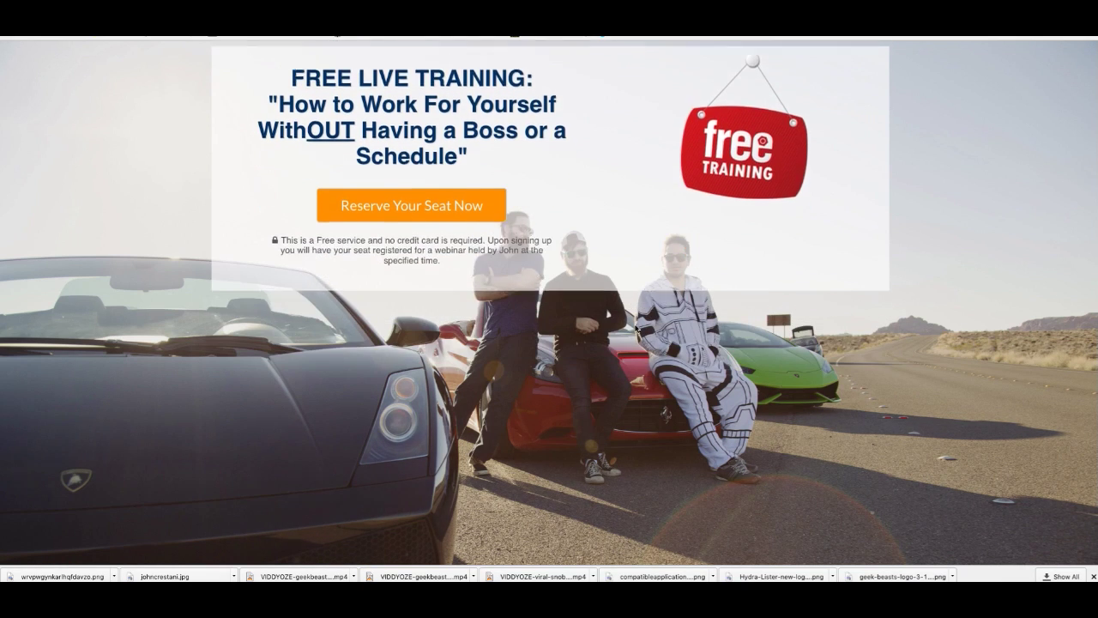
scroll(636, 329, "down", 1)
scroll(604, 142, "up", 3)
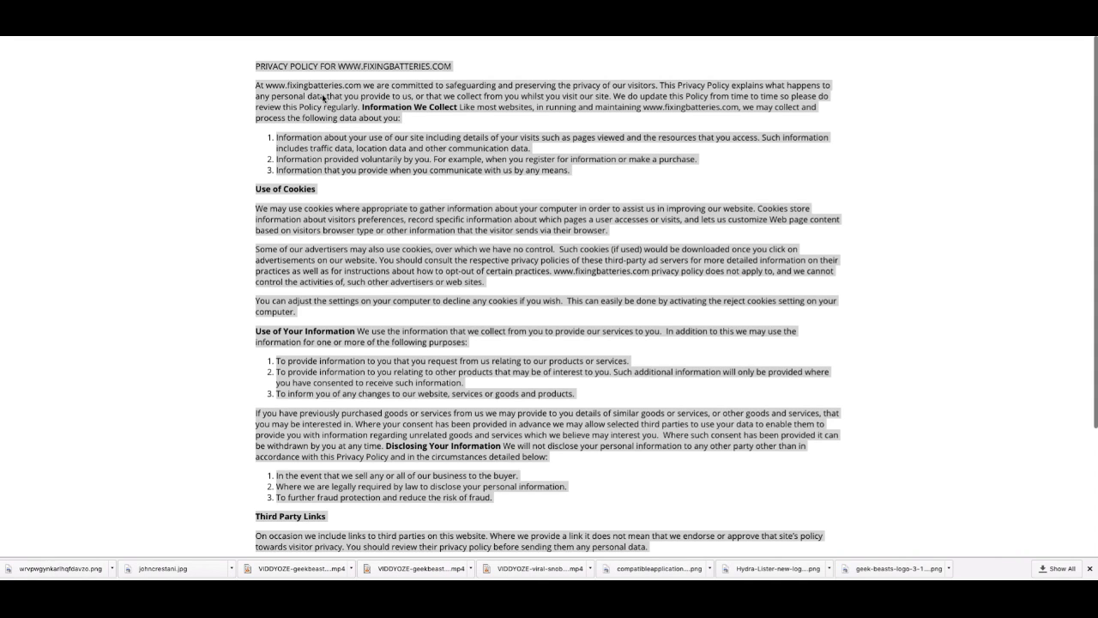
right_click(292, 89)
left_click(339, 115)
key("ctrl+Tab")
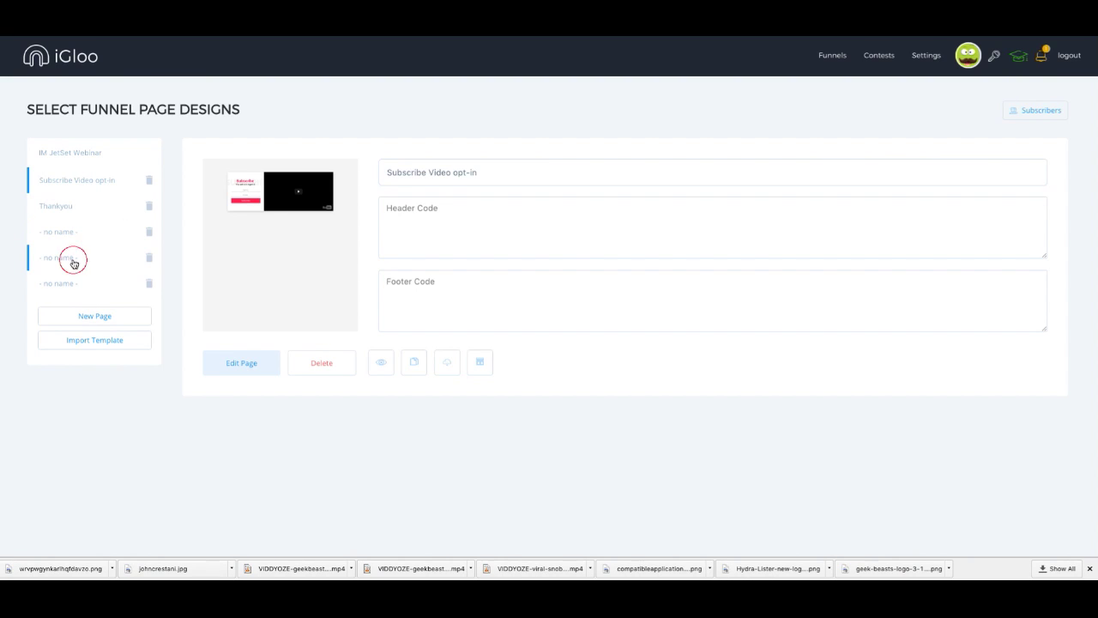
Step: Open the last unnamed page of the IM JetSet Webinar funnel in the editor
left_click(72, 284)
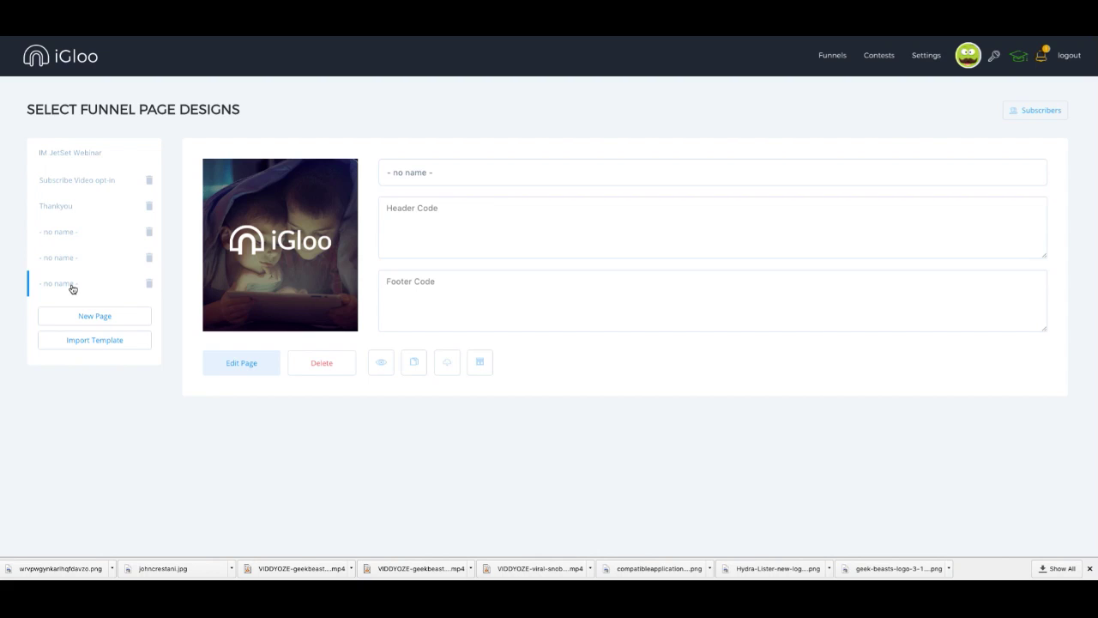
left_click(238, 361)
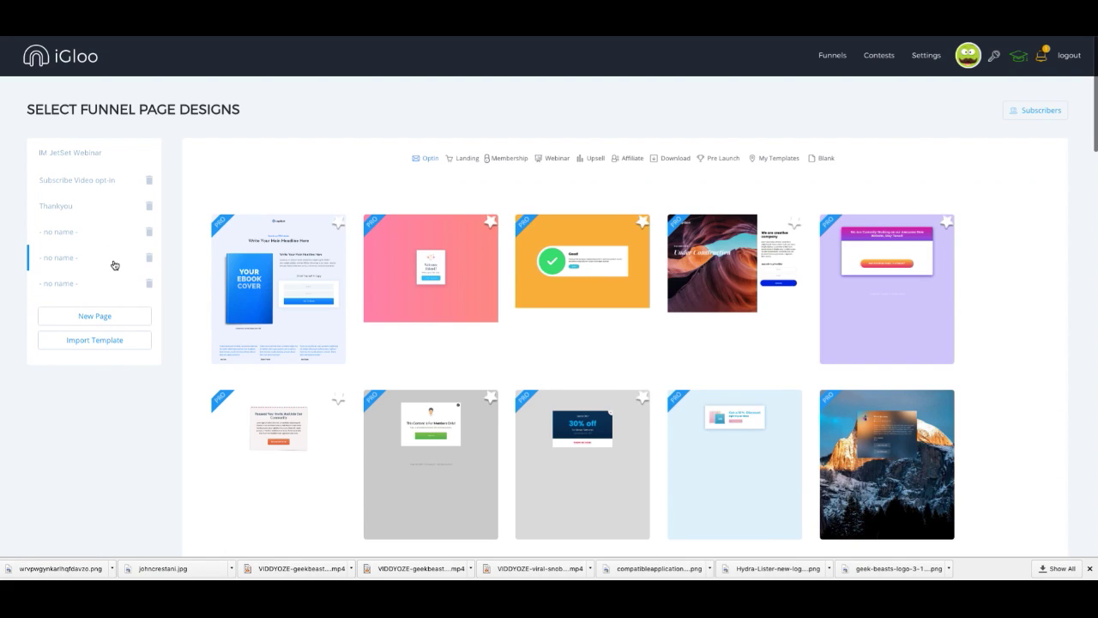
left_click(93, 287)
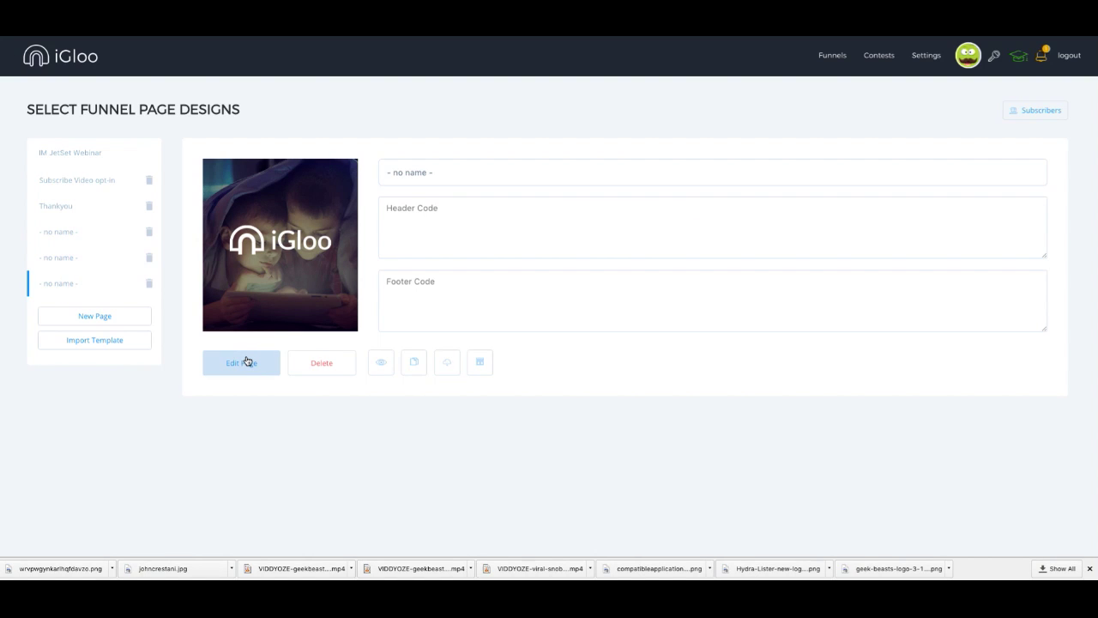
left_click(249, 361)
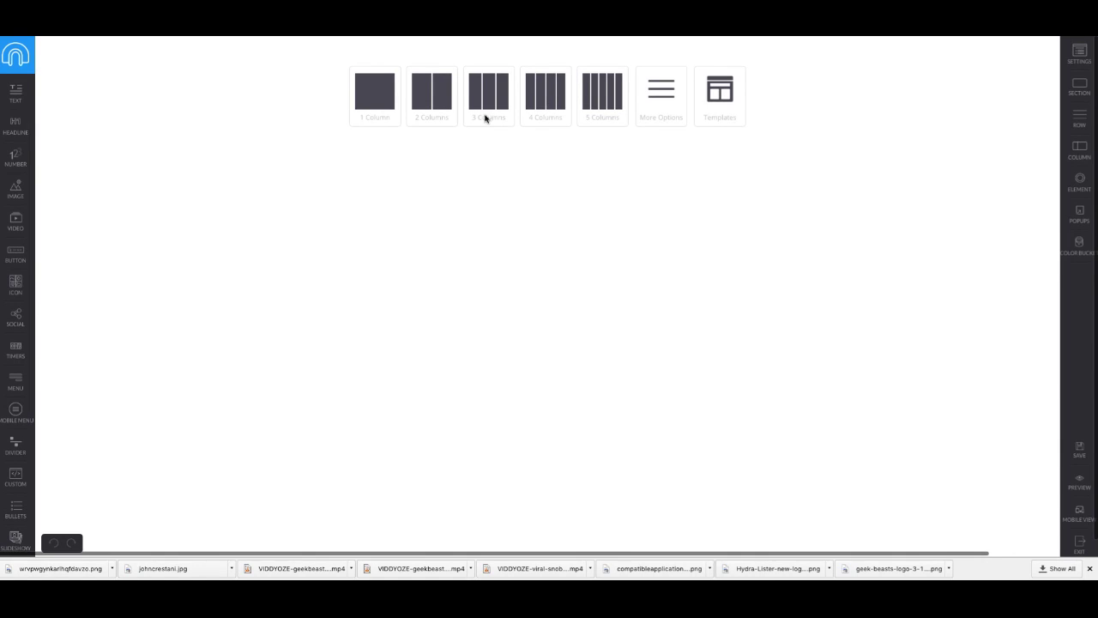
Step: Add a 1-column row with a Text block holding the pasted privacy policy
left_click(386, 104)
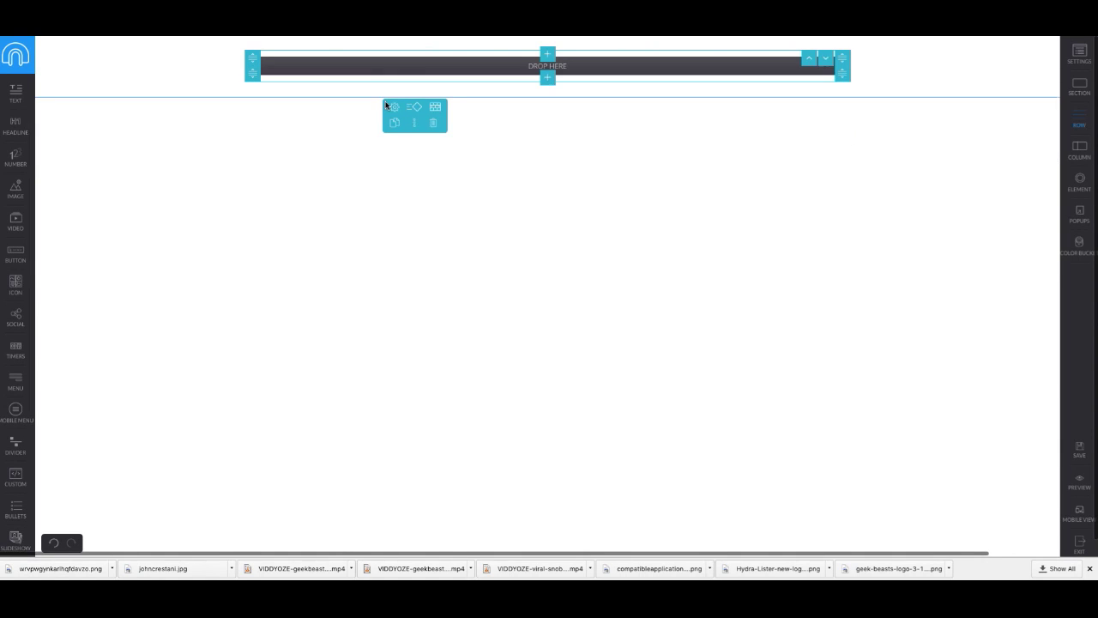
left_click_drag(15, 110, 549, 81)
left_click(677, 76)
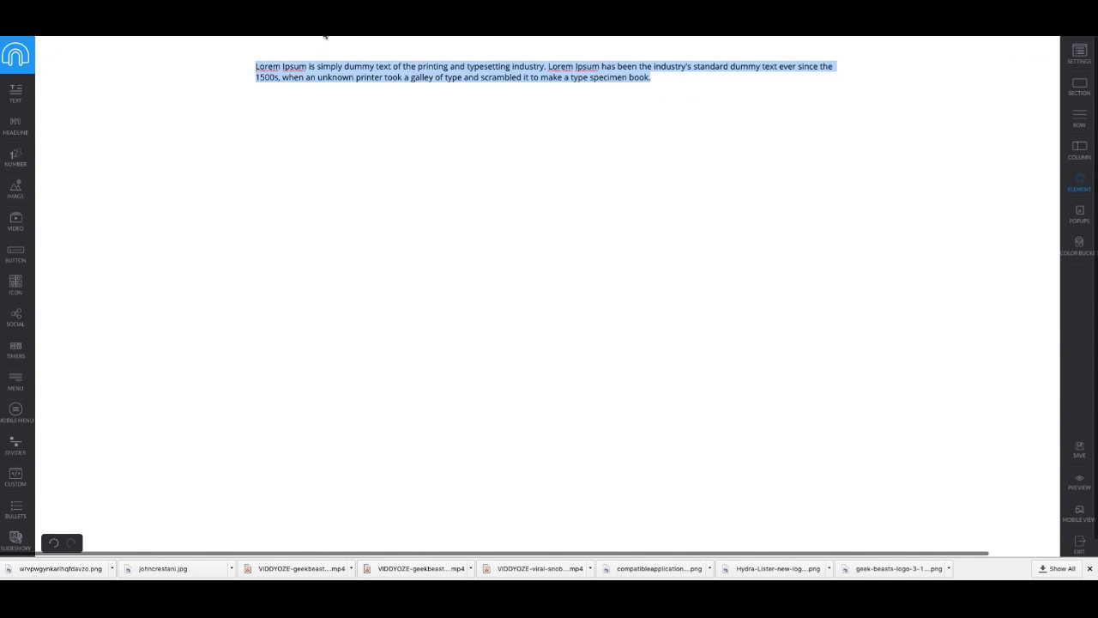
key("ctrl+v")
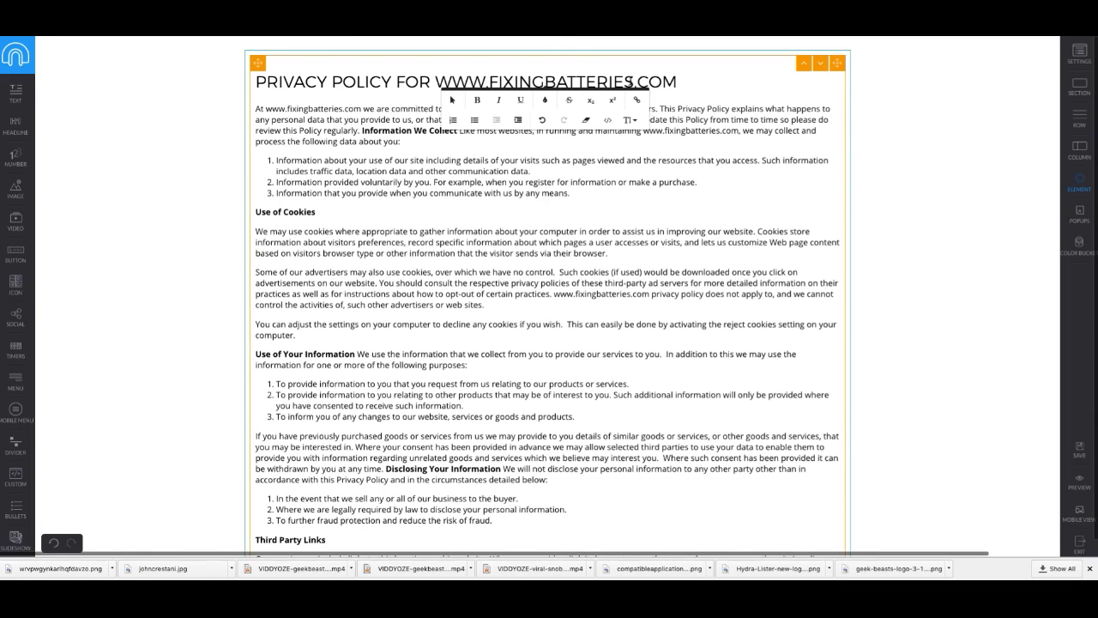
left_click_drag(634, 82, 492, 81)
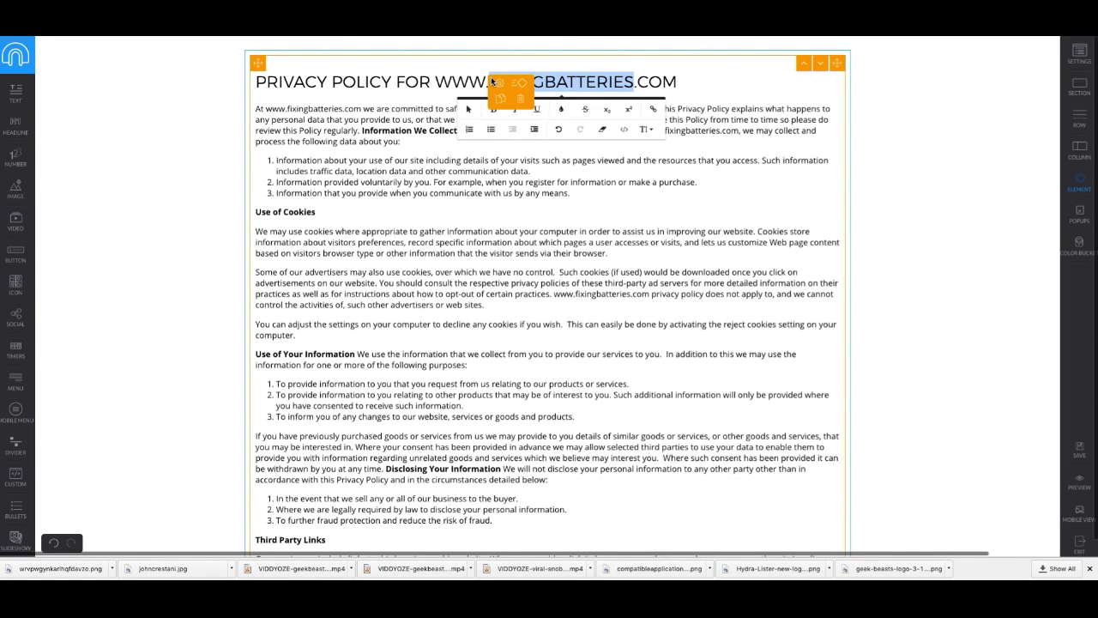
type("Commissiojn")
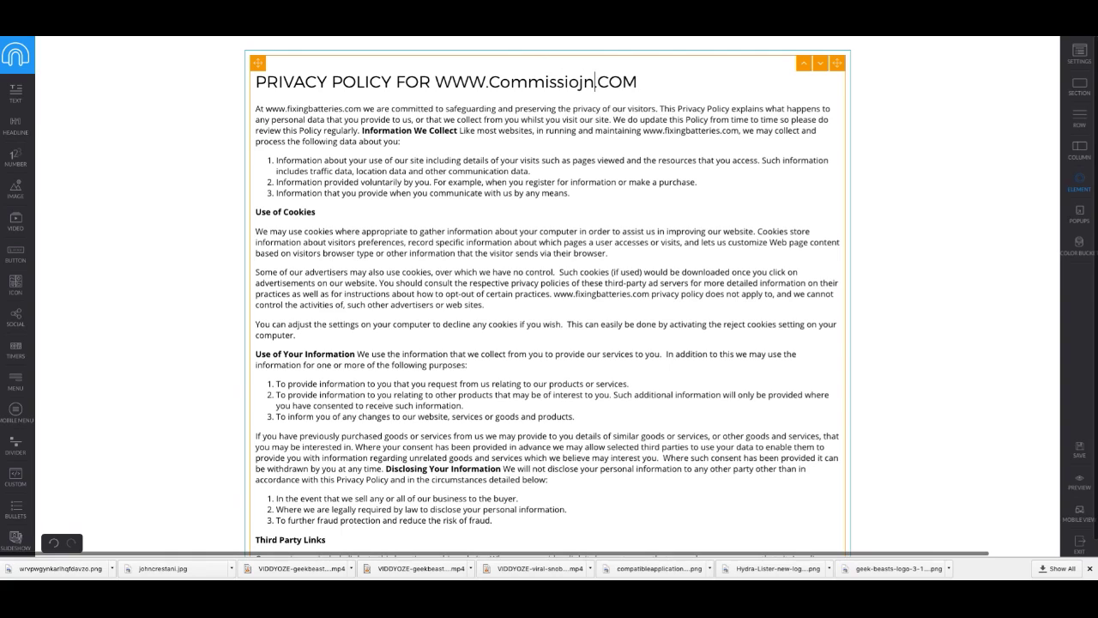
key("BackSpace")
type("nEvolution")
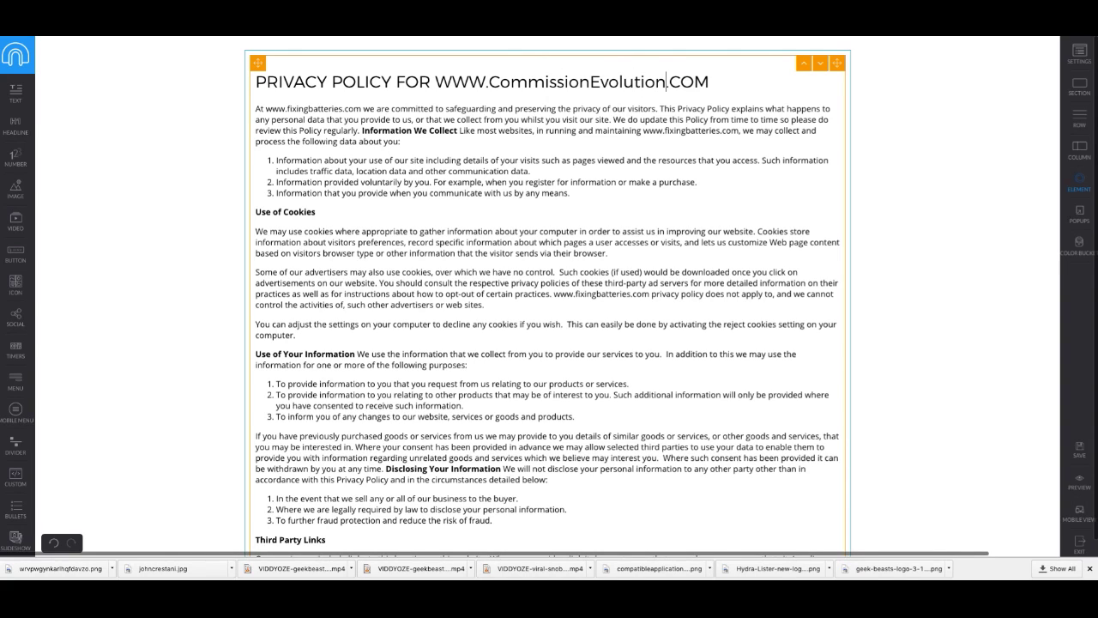
key("Delete")
key("Delete")
key("Delete")
type("Eu")
left_click_drag(695, 81, 437, 80)
right_click(452, 76)
left_click(433, 77)
left_click_drag(436, 80, 725, 83)
right_click(670, 80)
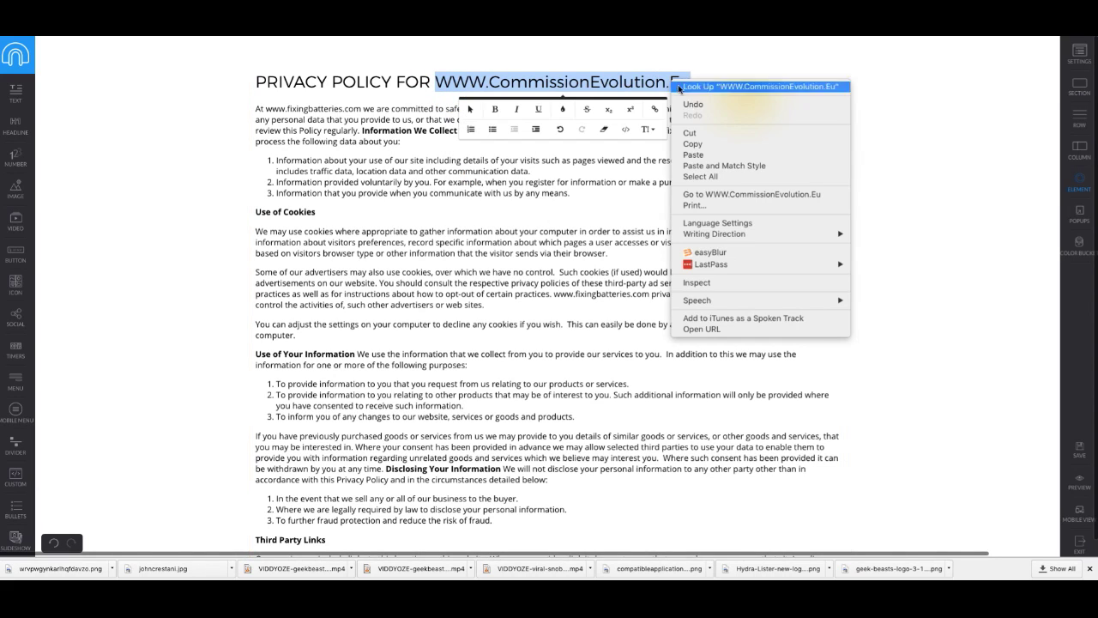
left_click(693, 143)
left_click(322, 154)
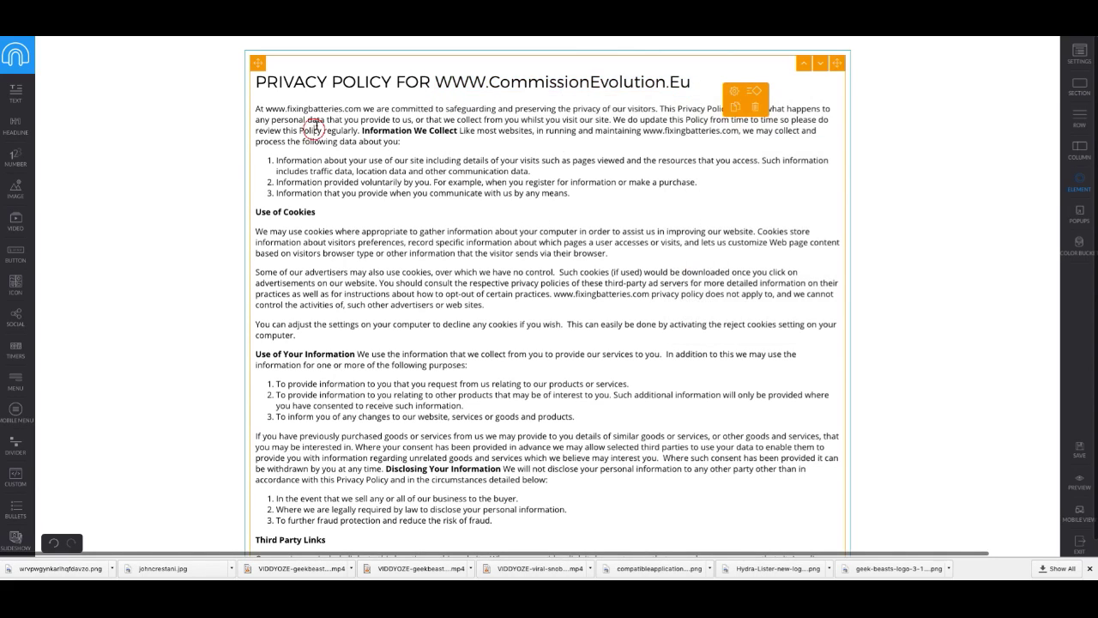
left_click_drag(344, 105, 266, 110)
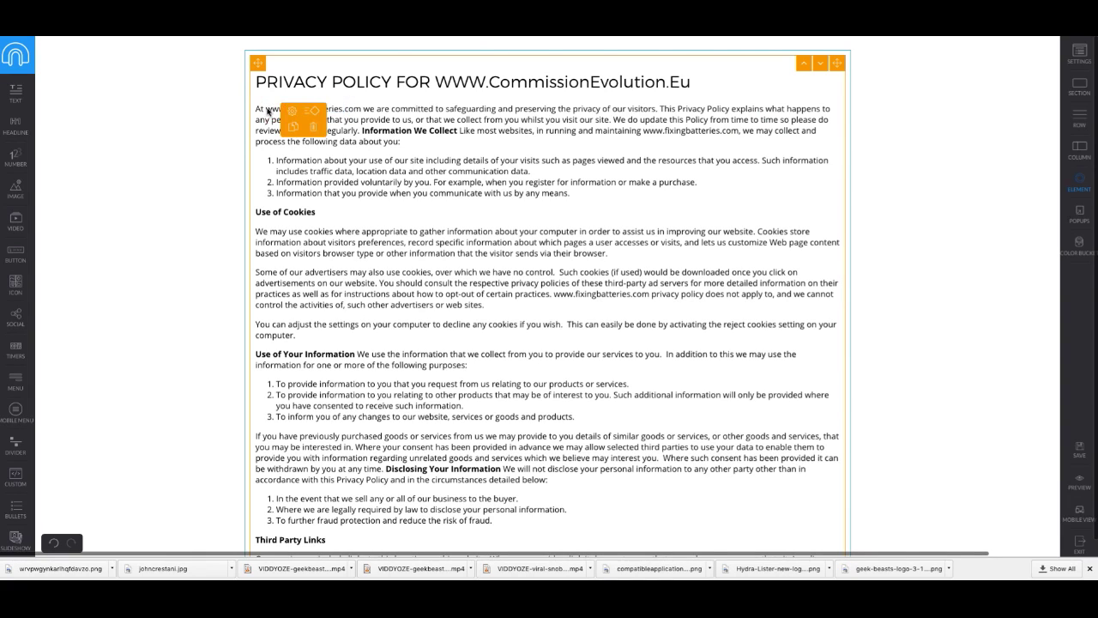
left_click_drag(361, 107, 269, 109)
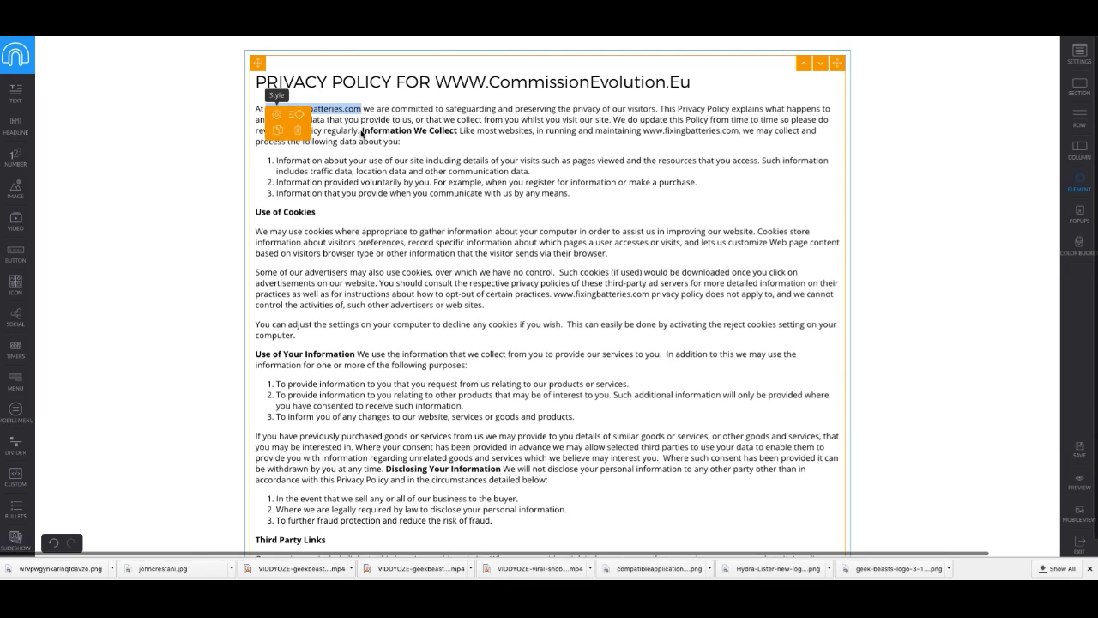
key("ctrl+v")
Step: Save the privacy policy page and preview it to get its address
left_click(1000, 40)
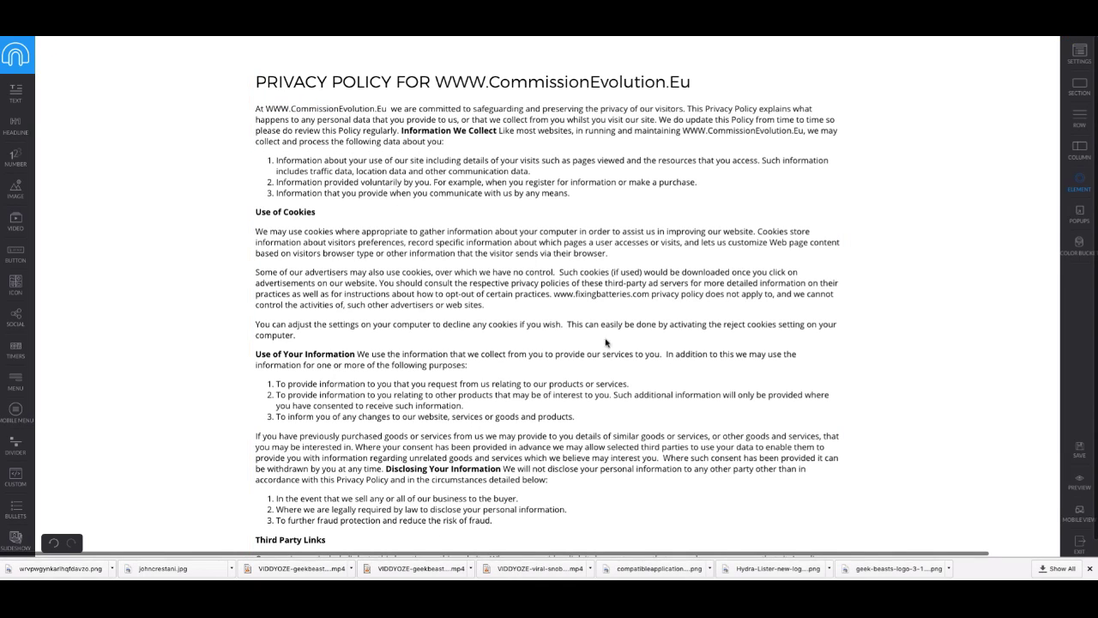
scroll(821, 441, "down", 5)
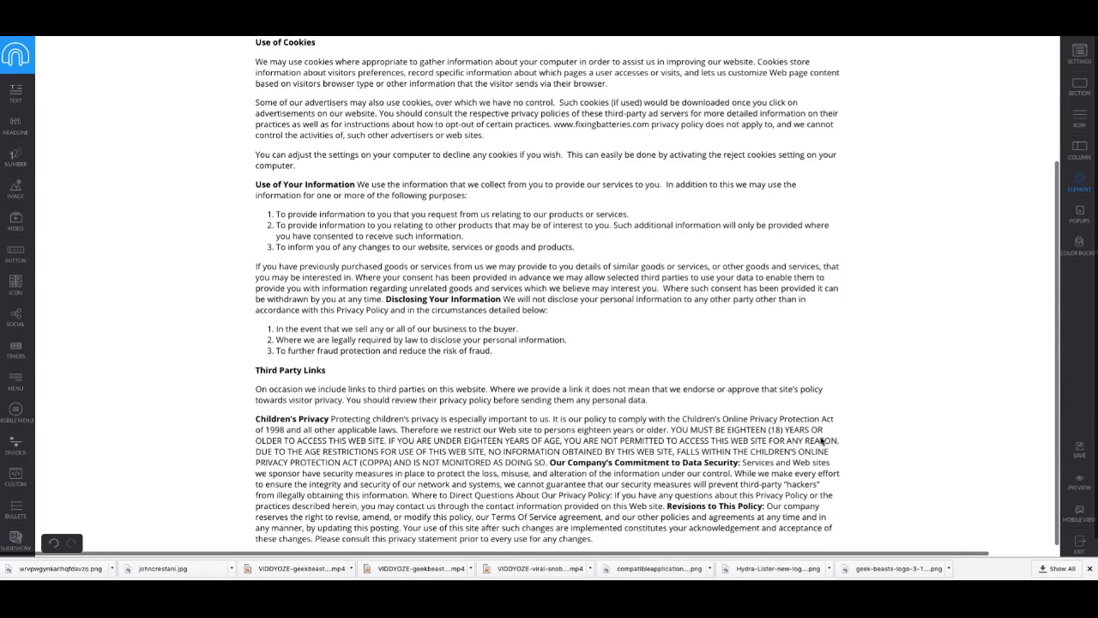
left_click(1079, 449)
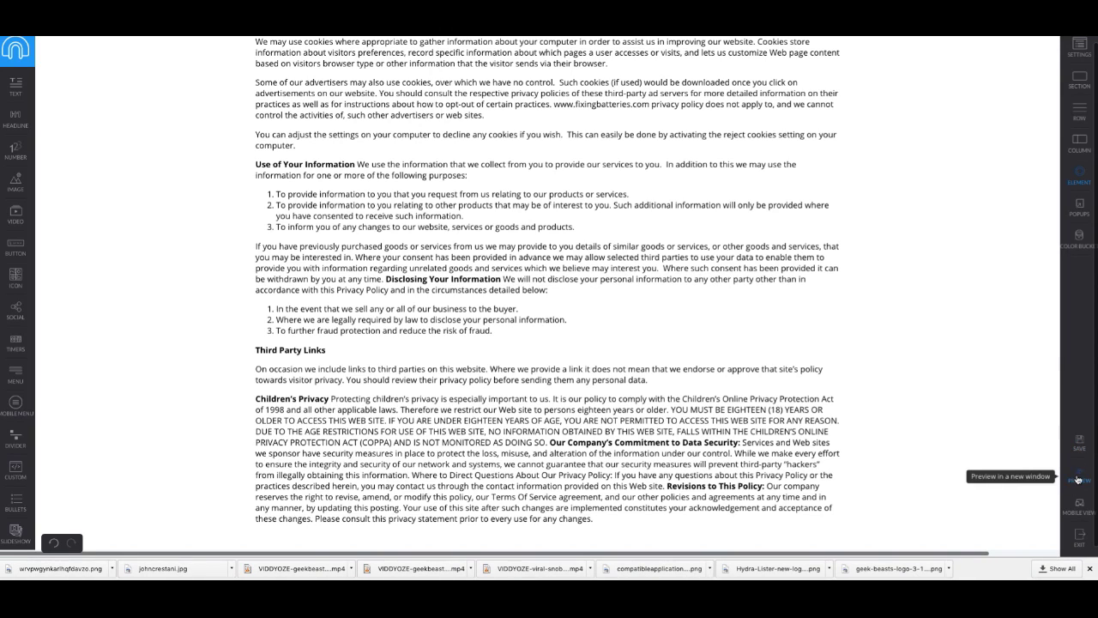
left_click(1074, 478)
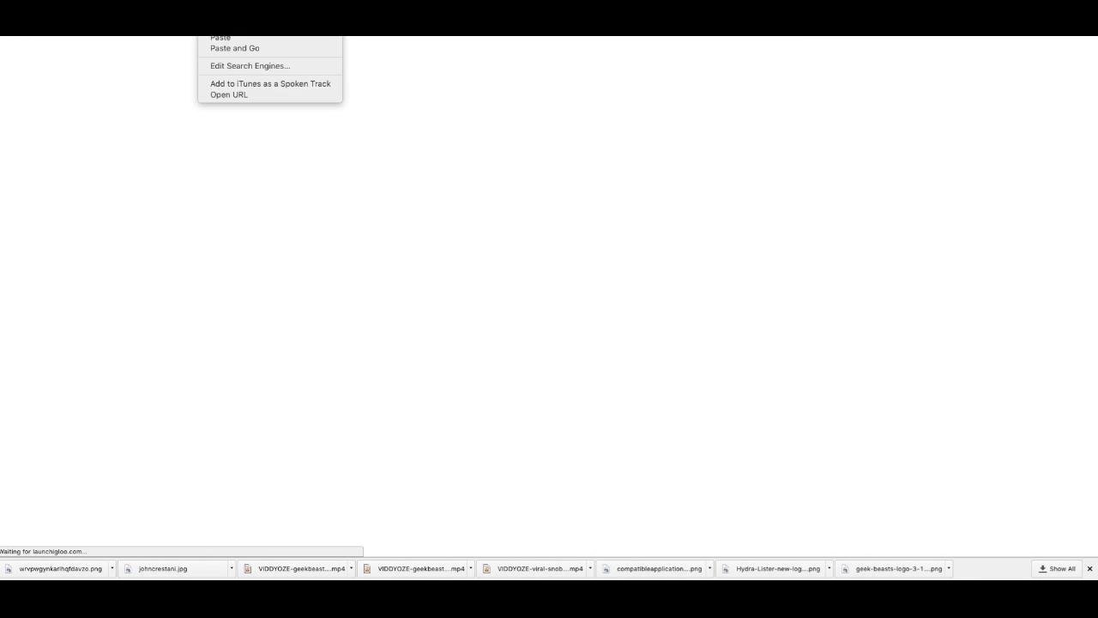
key("Escape")
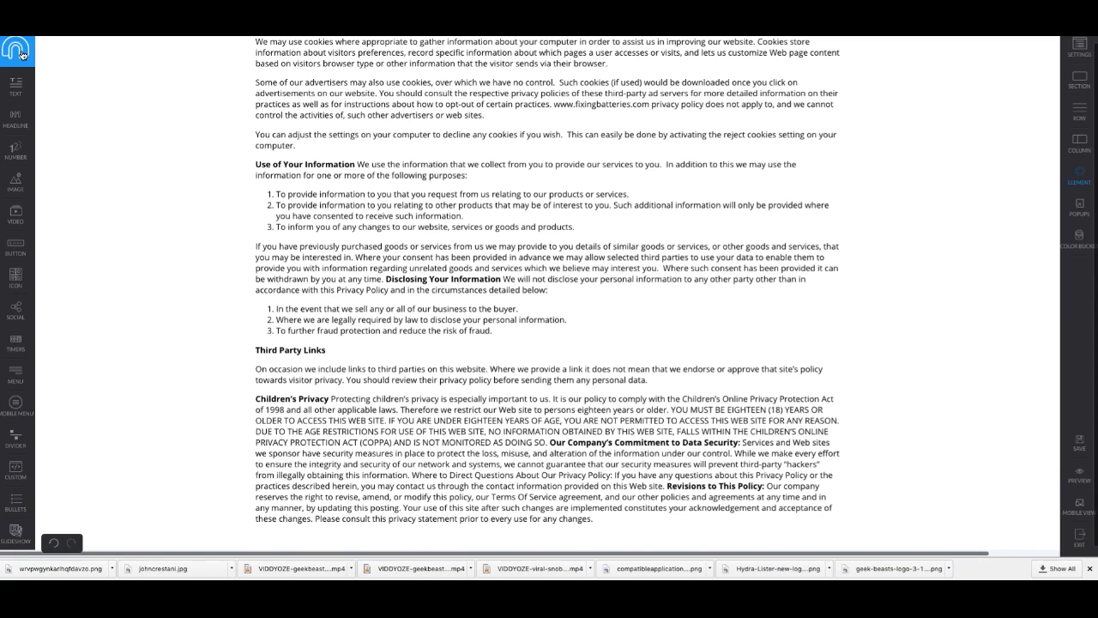
Step: Leave the editor and open the Subscribe Video opt-in page for editing
left_click(16, 50)
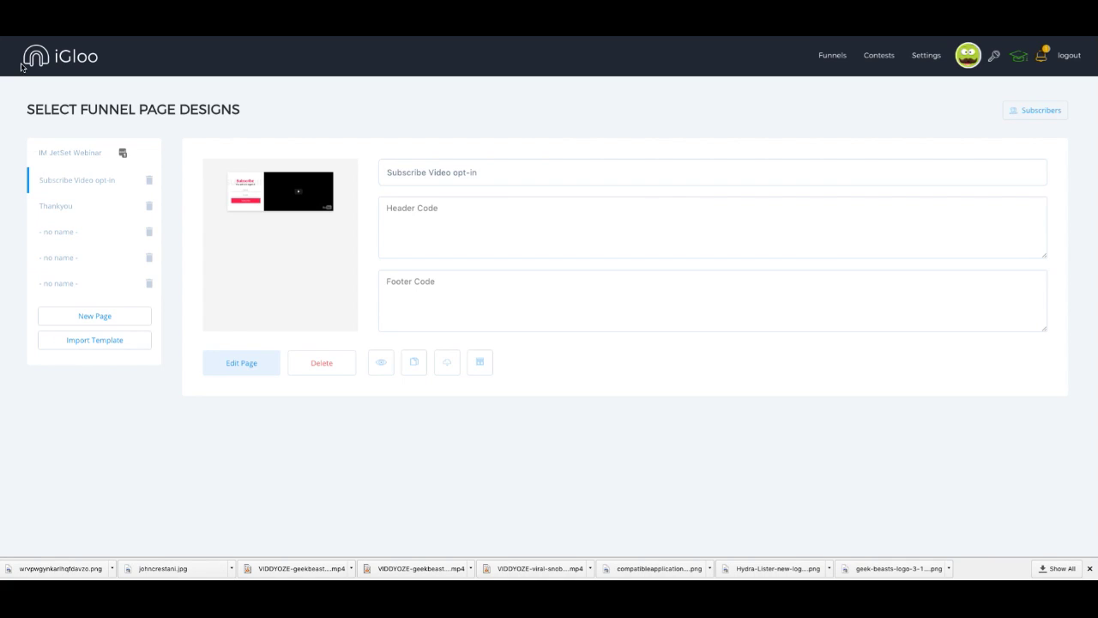
left_click(77, 179)
left_click(238, 370)
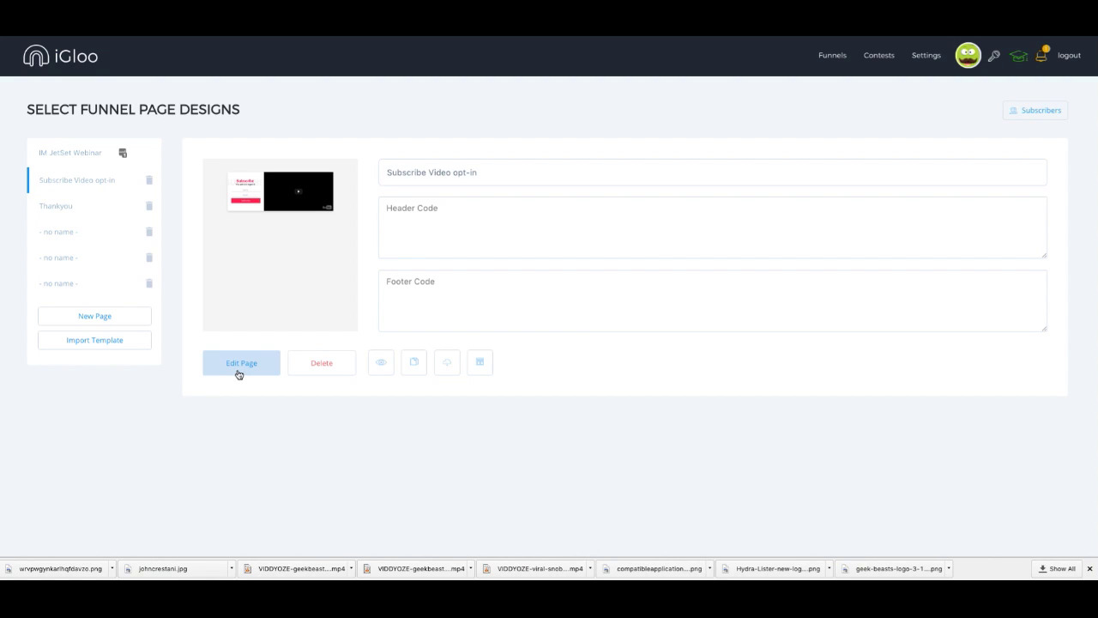
left_click(231, 371)
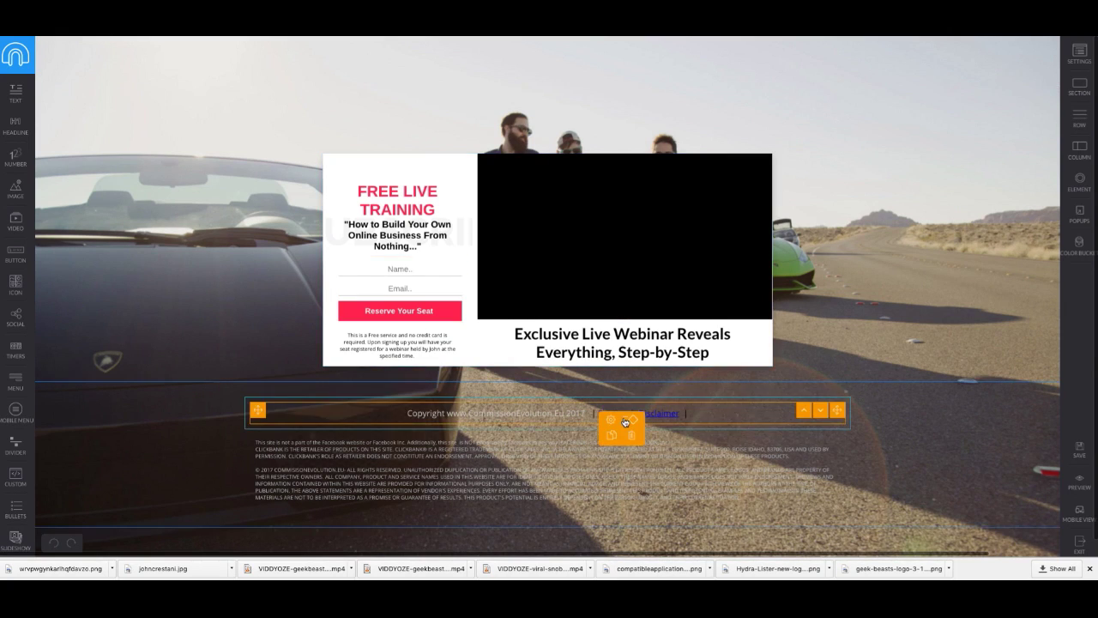
Step: Relink the footer Privacy text to the privacy page preview URL, opening in a new tab
left_click(548, 414)
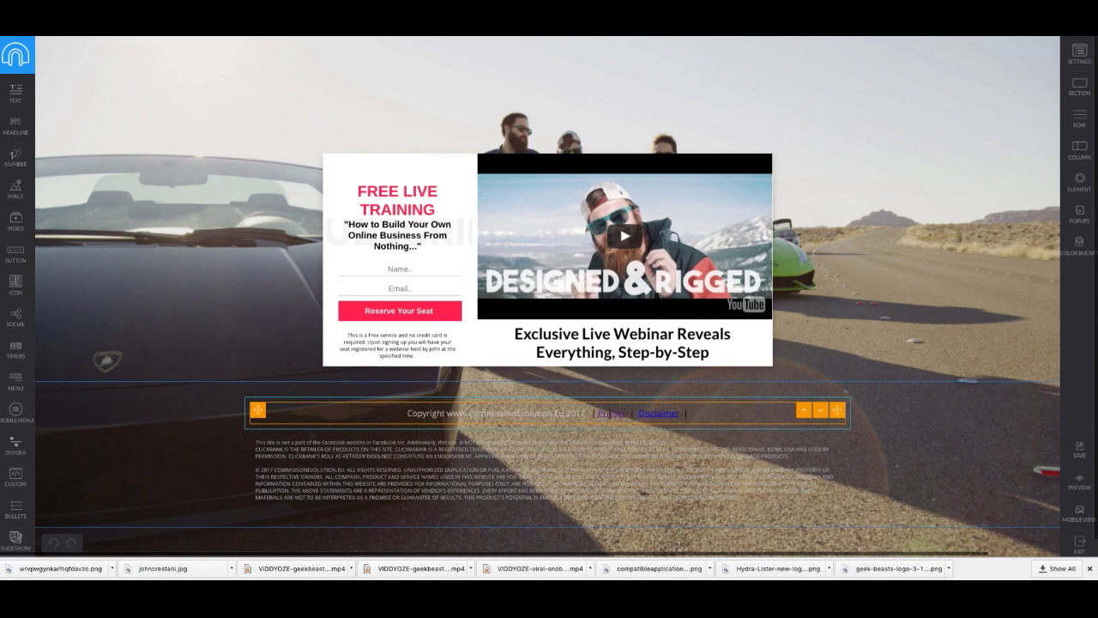
mouse_move(610, 419)
left_click(616, 419)
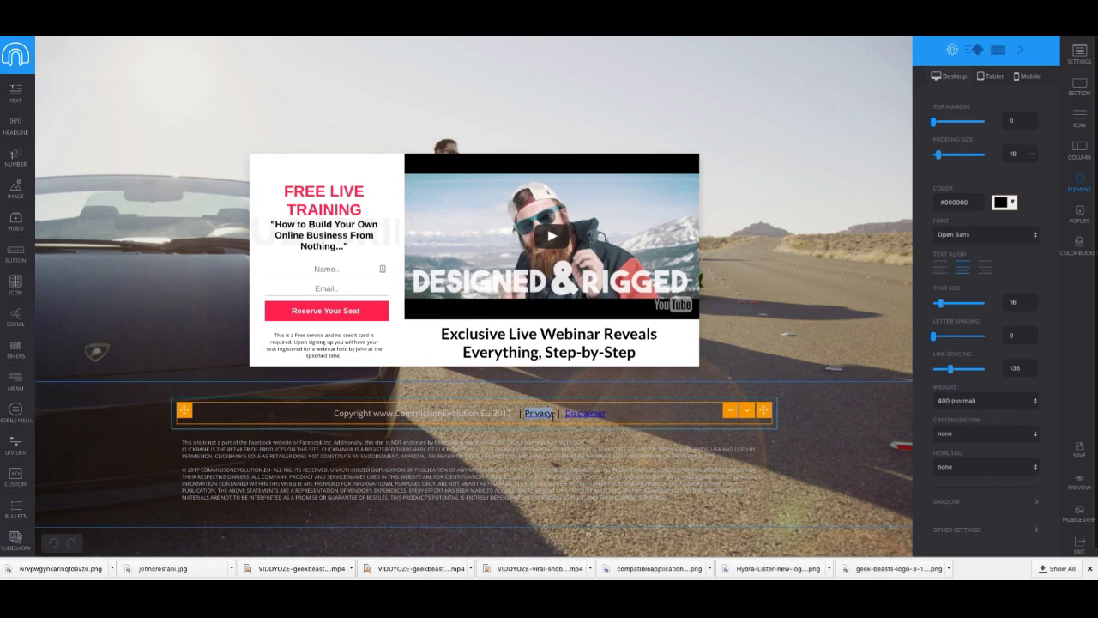
left_click(549, 418)
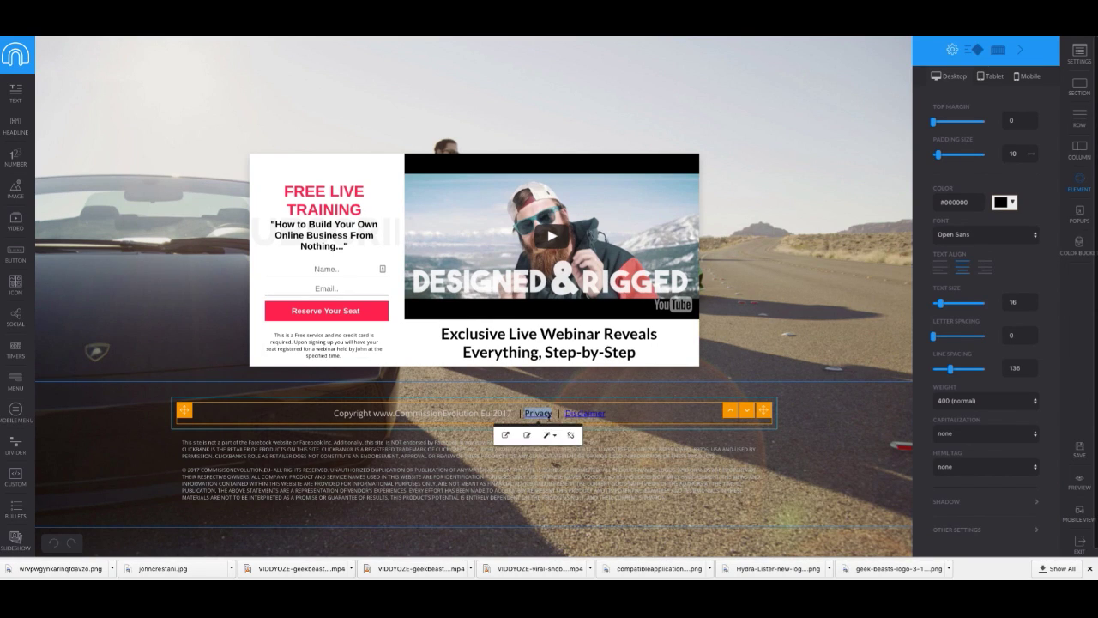
left_click(572, 438)
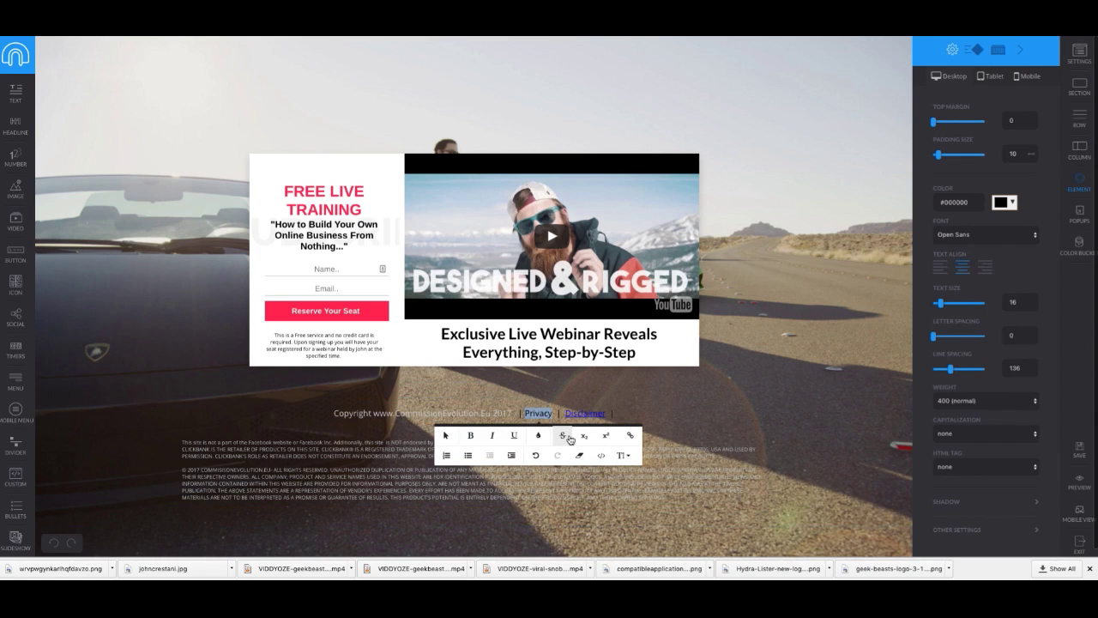
left_click(629, 434)
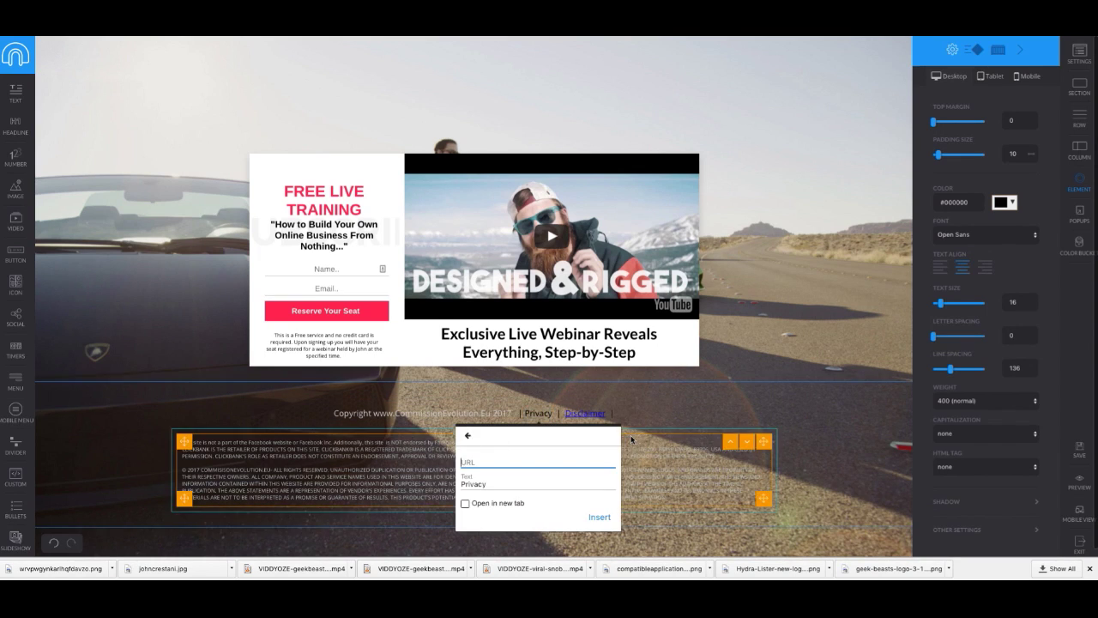
key("ctrl+v")
triple_click(512, 461)
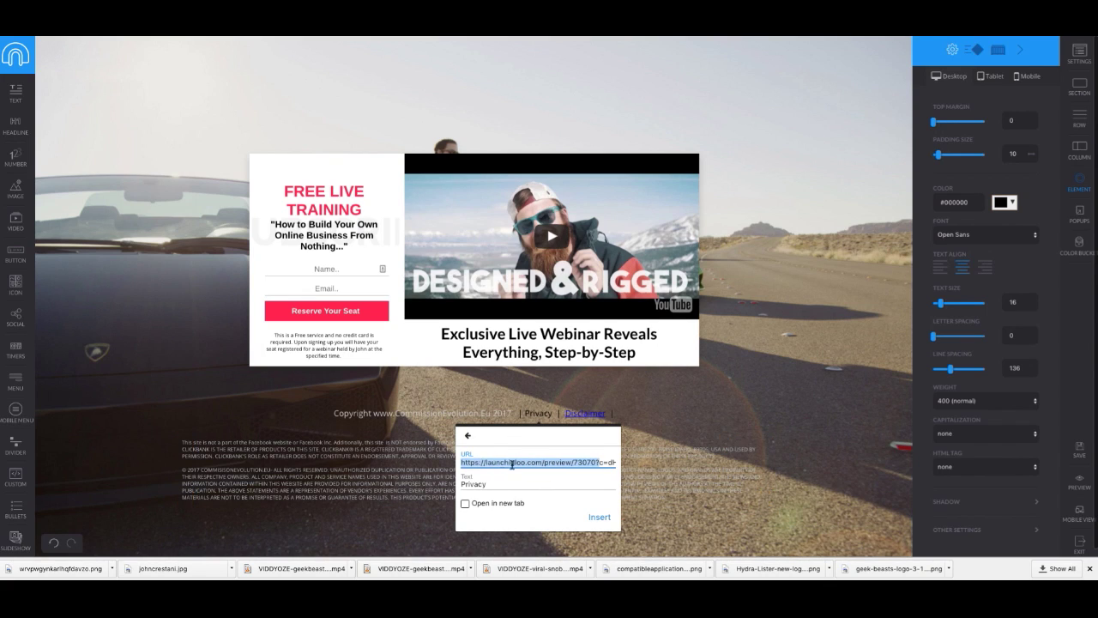
left_click(465, 503)
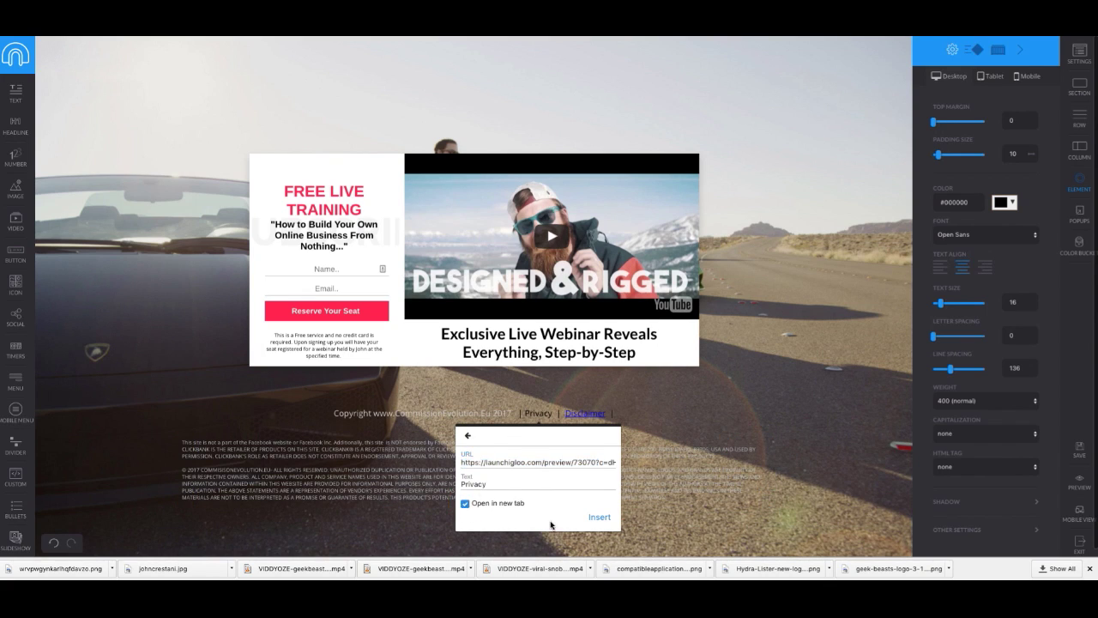
left_click(600, 517)
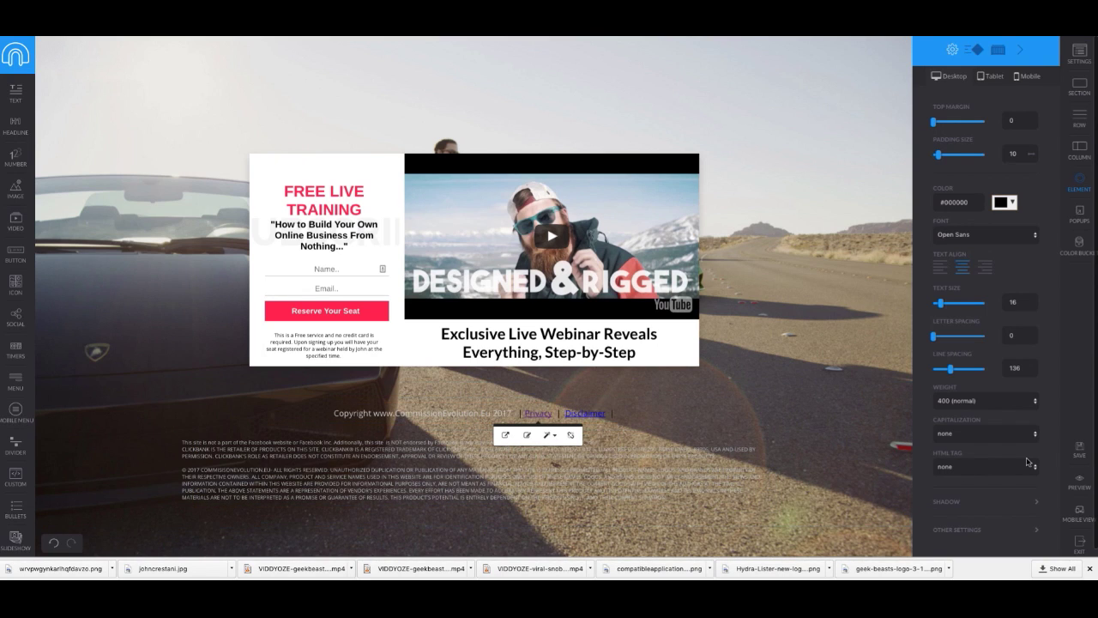
Step: Save the opt-in page, preview it, and test the Privacy link
left_click(1083, 453)
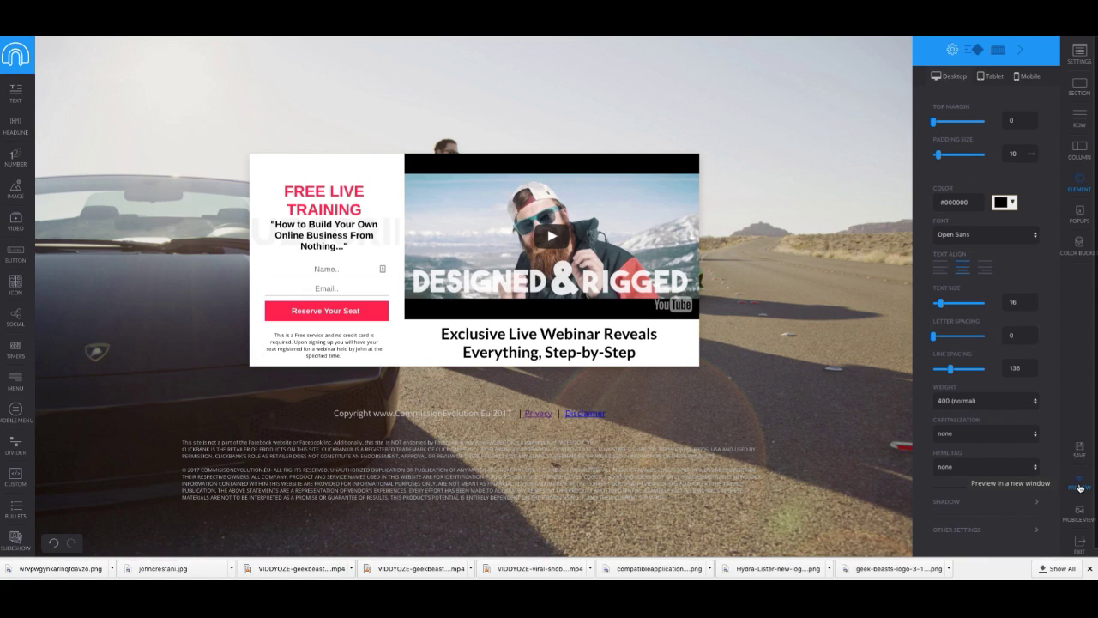
left_click(1079, 486)
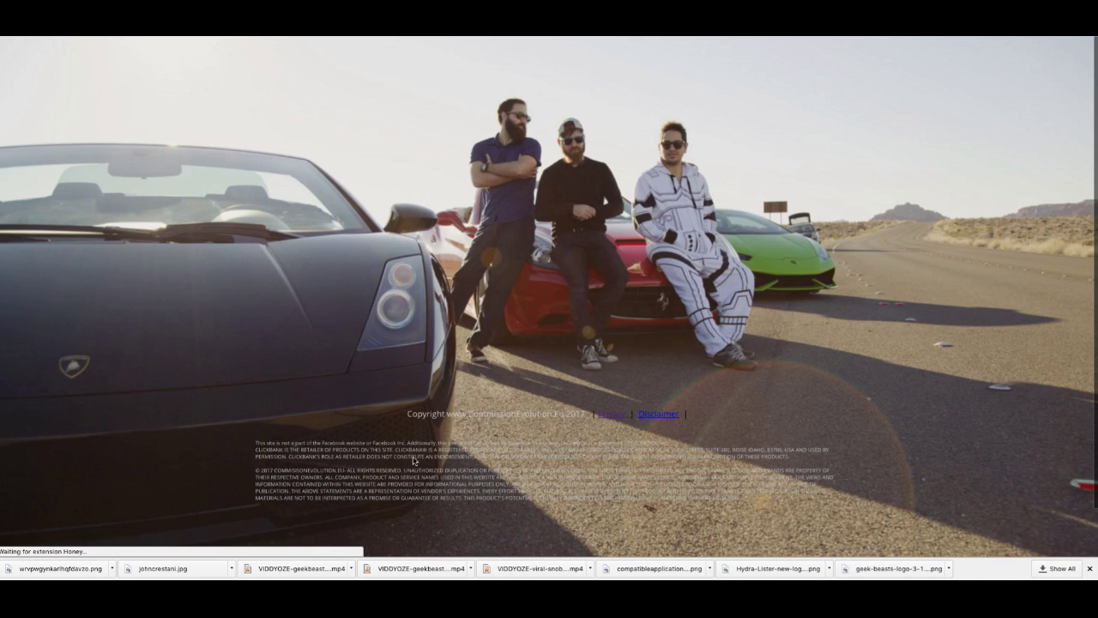
left_click(619, 415)
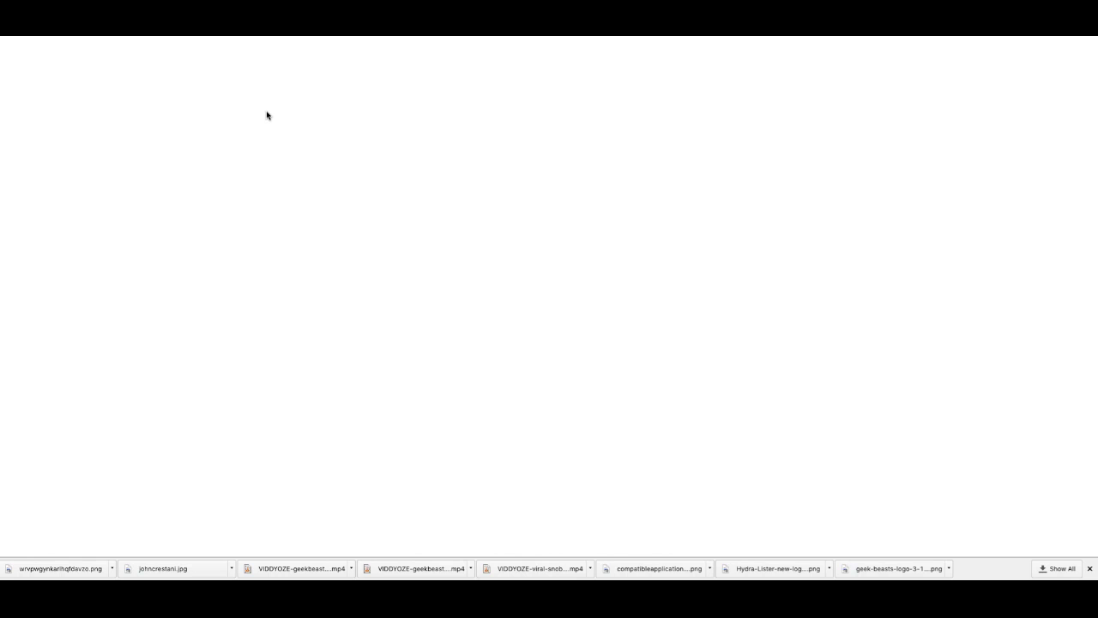